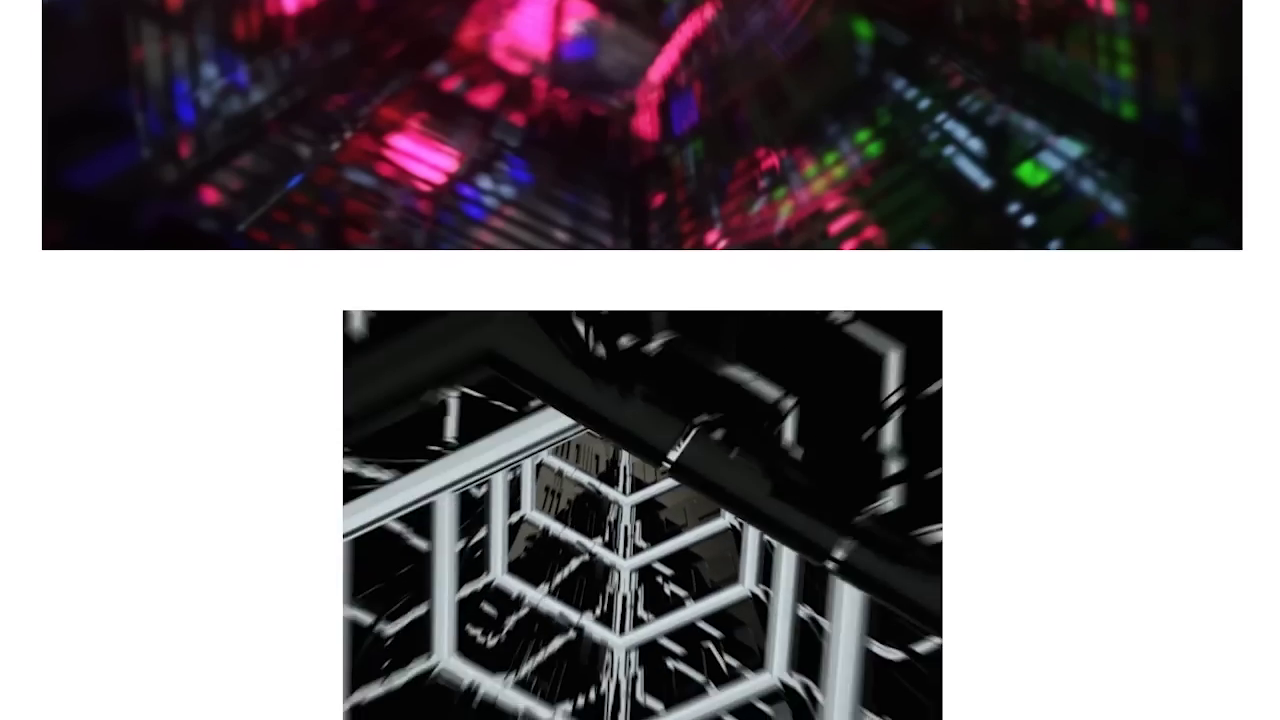
scroll(640, 360, down, 3)
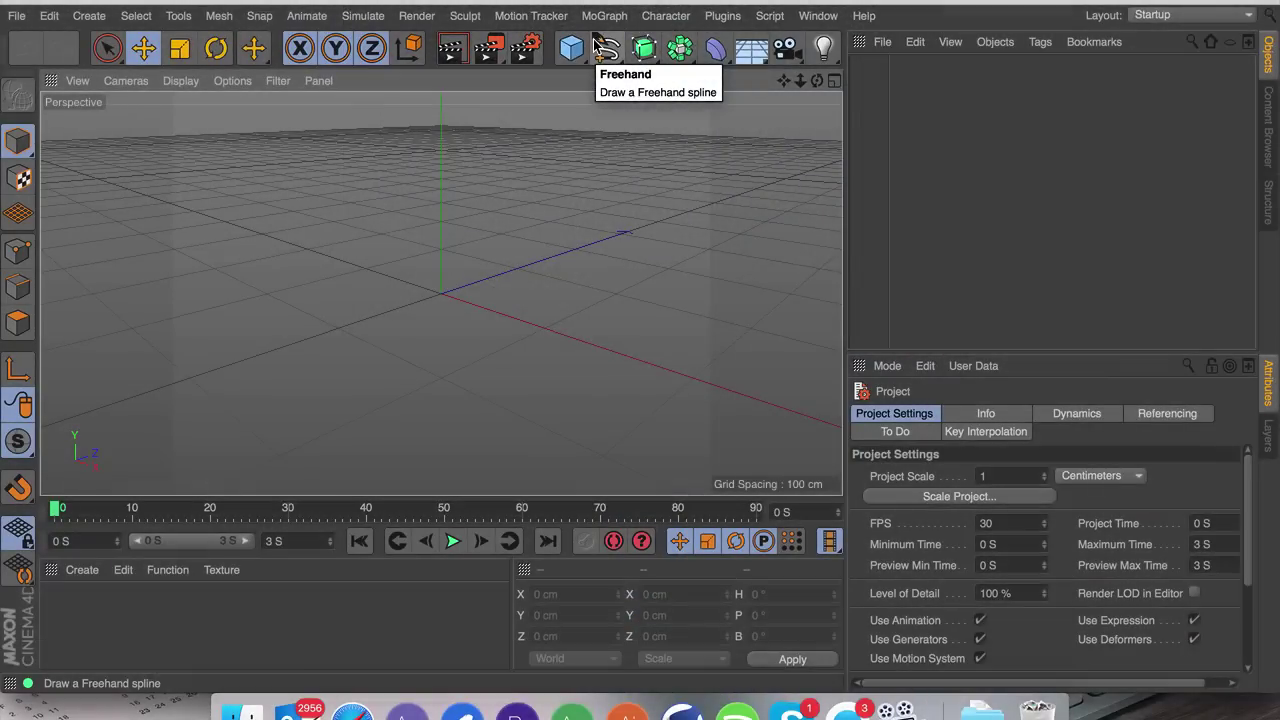
Step: Create an n-Side spline and set its bank rotation to 30°
click(600, 47)
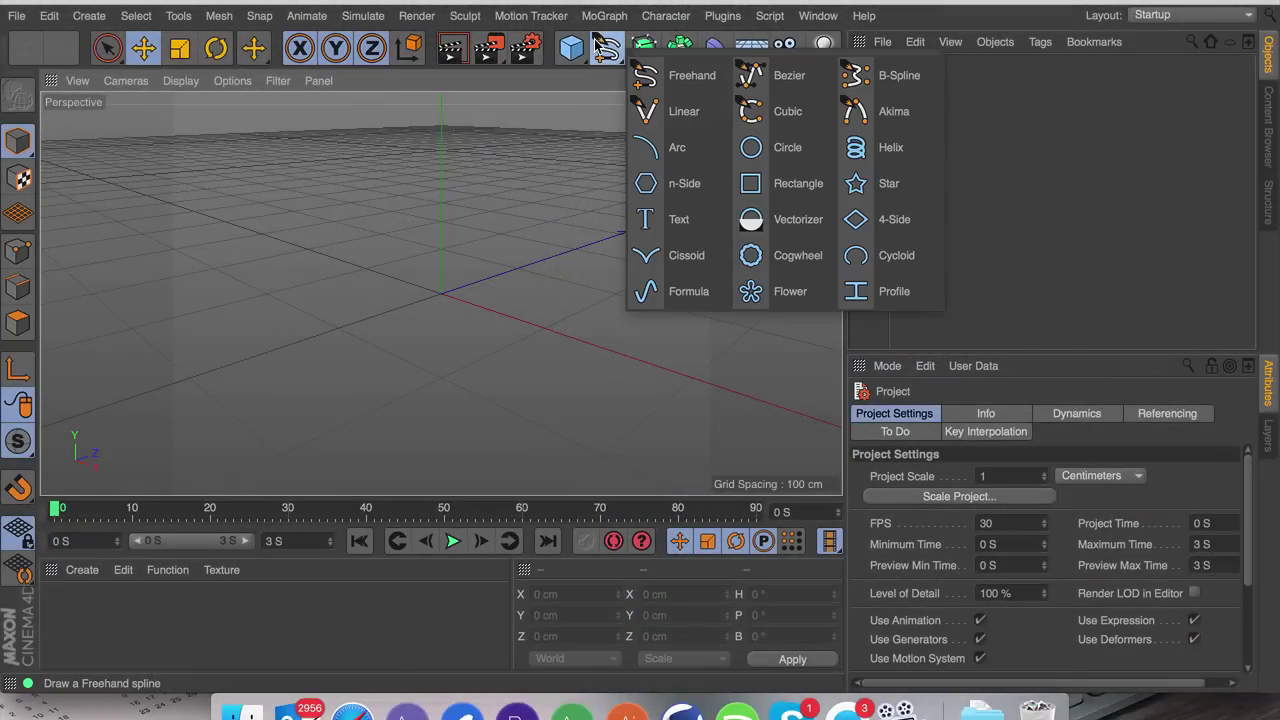
click(665, 190)
mouse_move(800, 81)
mouse_down()
mouse_move(720, 81)
mouse_move(800, 82)
mouse_up()
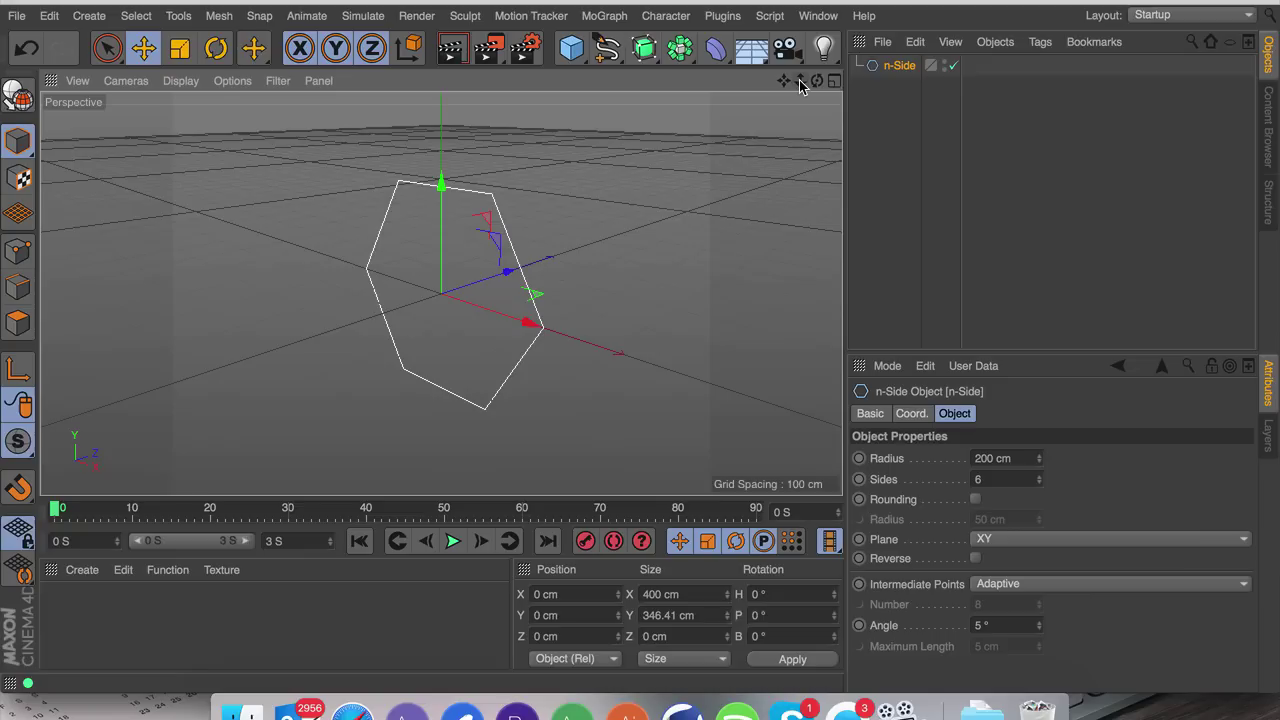
click(910, 413)
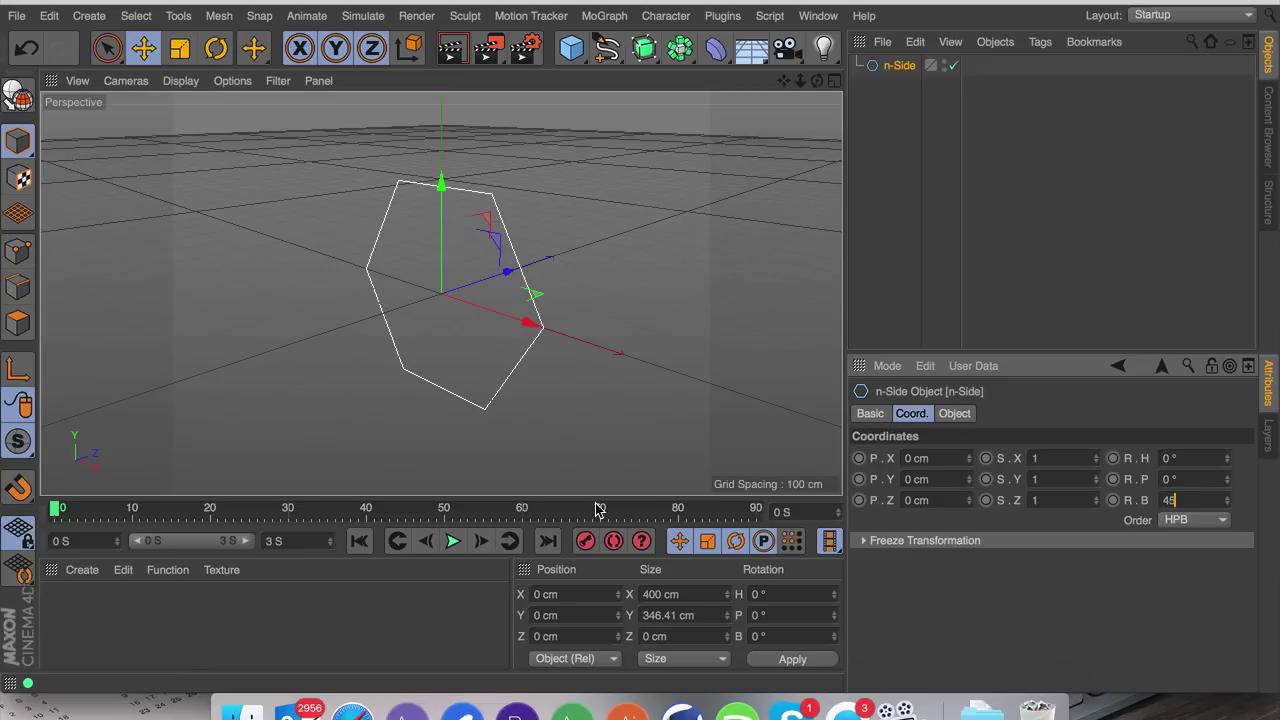
text(30)
key(Return)
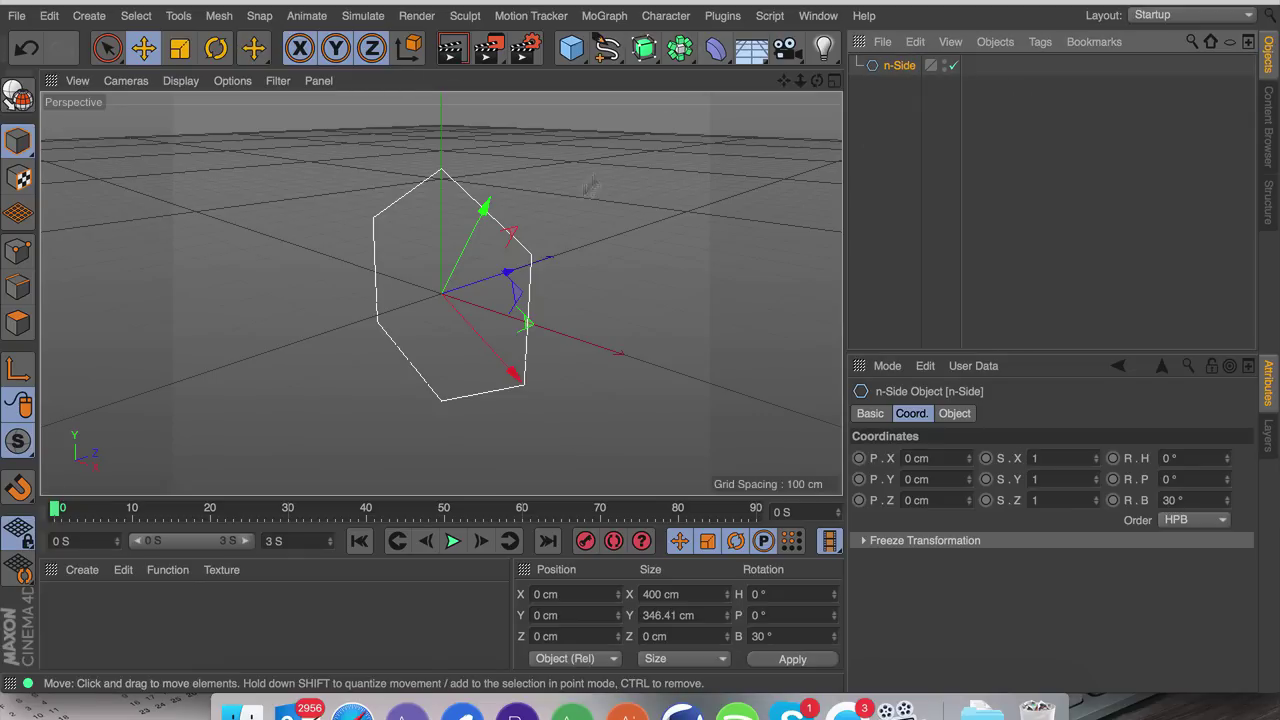
Step: Duplicate the hexagon spline and scale the copy down to about 85% as an inner outline
key(t)
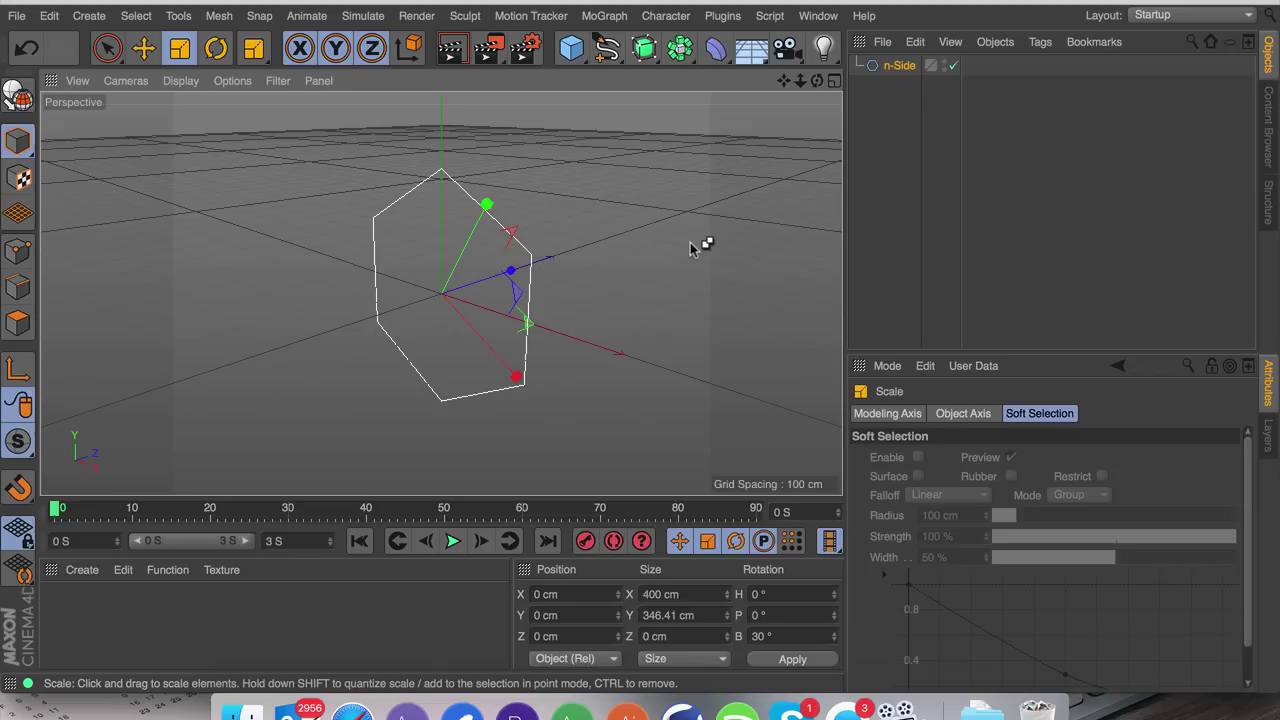
drag(643, 257, 570, 280)
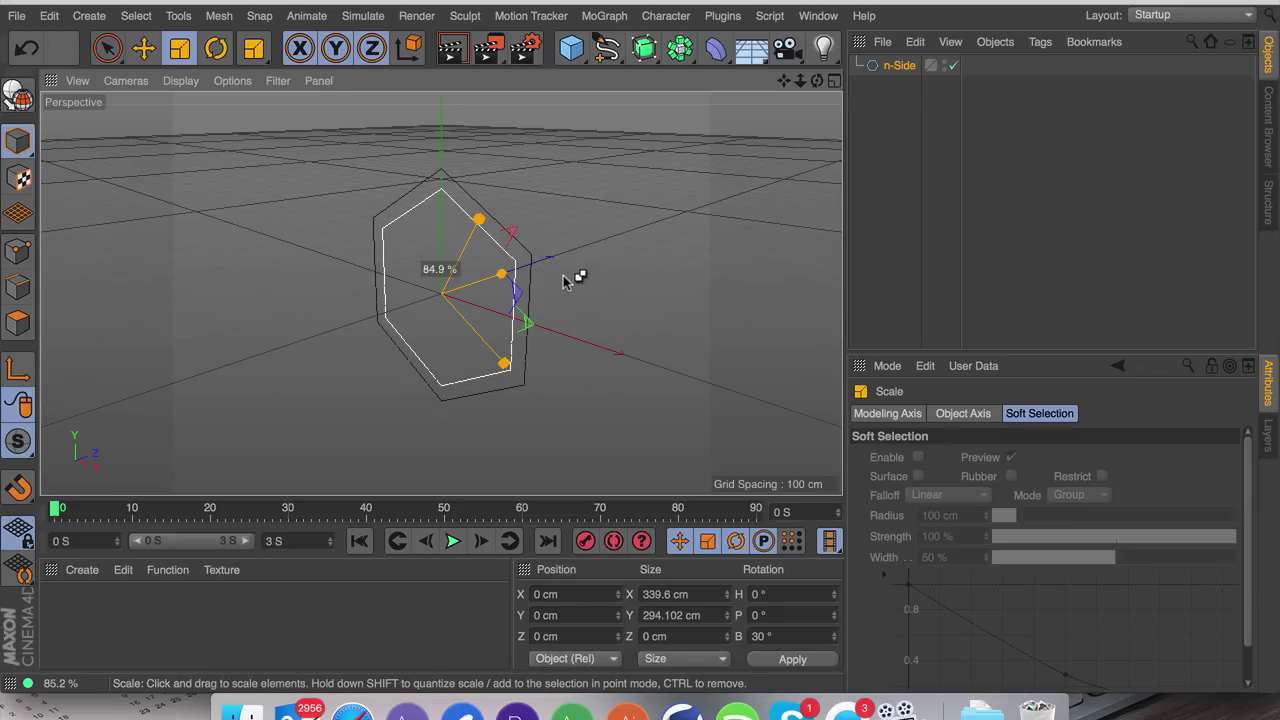
drag(565, 281, 568, 282)
Step: Add a Spline Mask and place both hexagon splines inside it
click(643, 48)
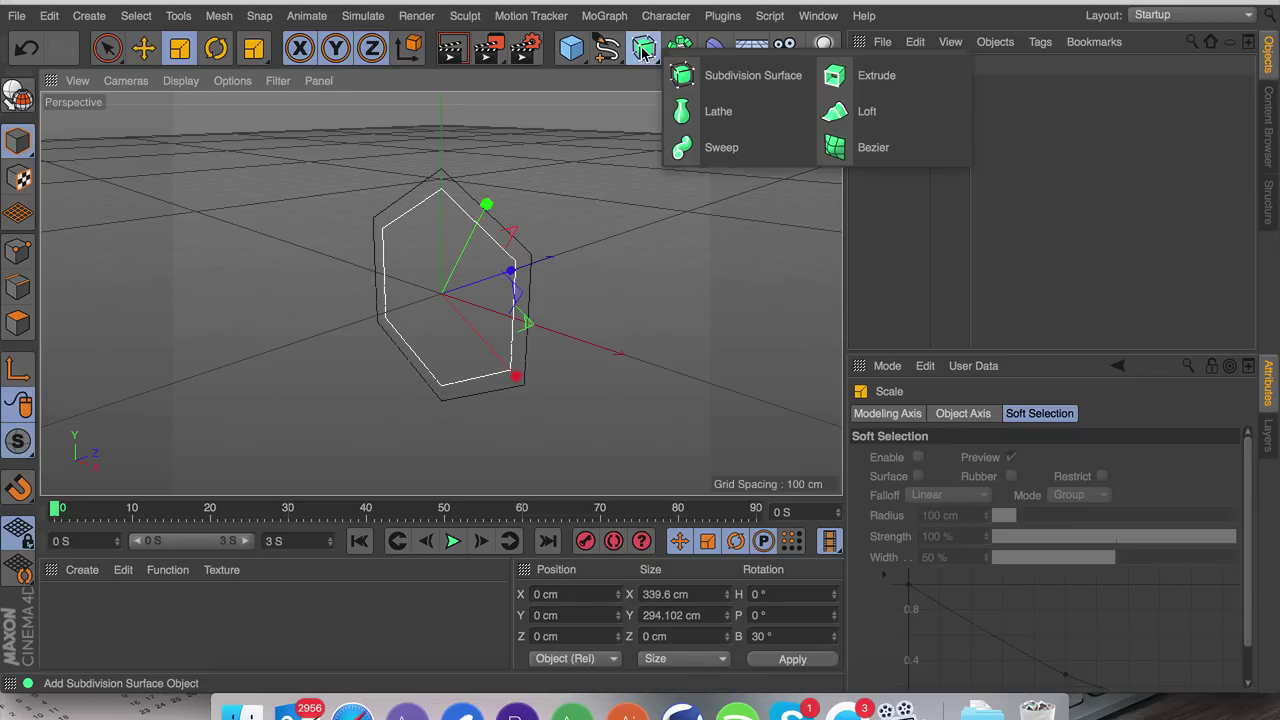
click(679, 47)
click(756, 113)
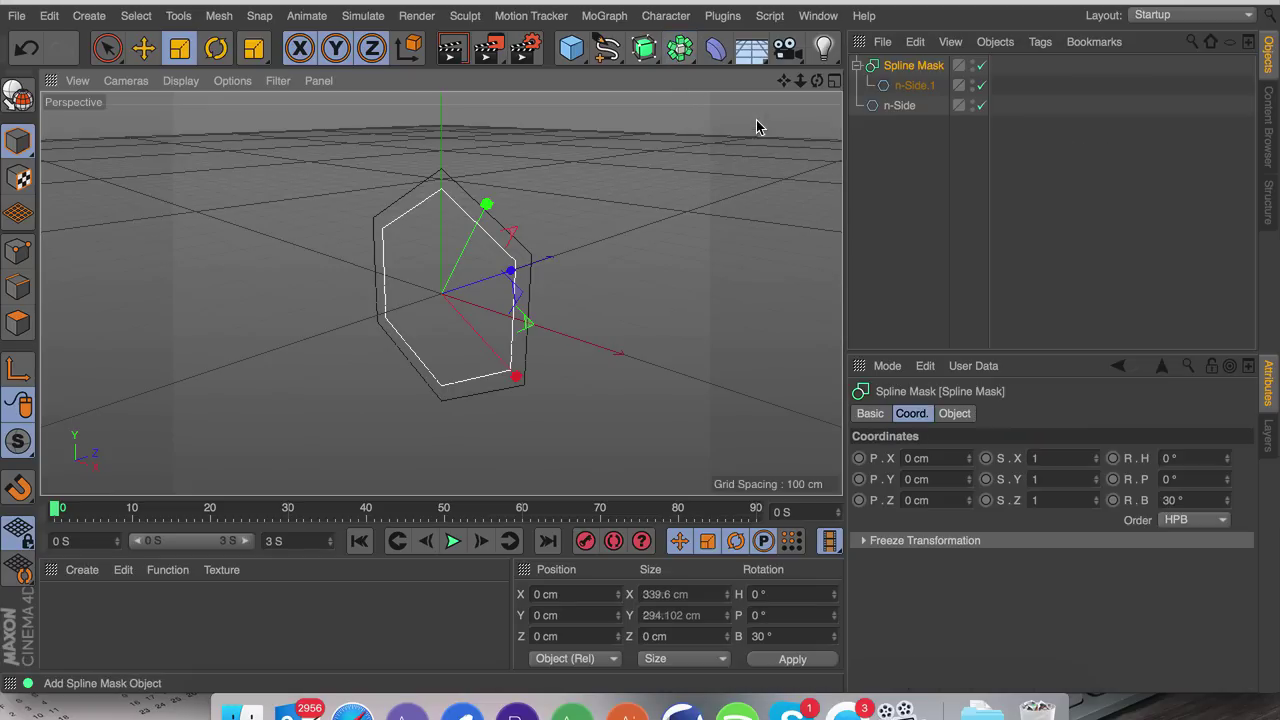
drag(905, 105, 916, 66)
Step: Set the Spline Mask's mode to A subtract B
click(916, 66)
click(955, 413)
click(971, 474)
click(971, 476)
click(971, 457)
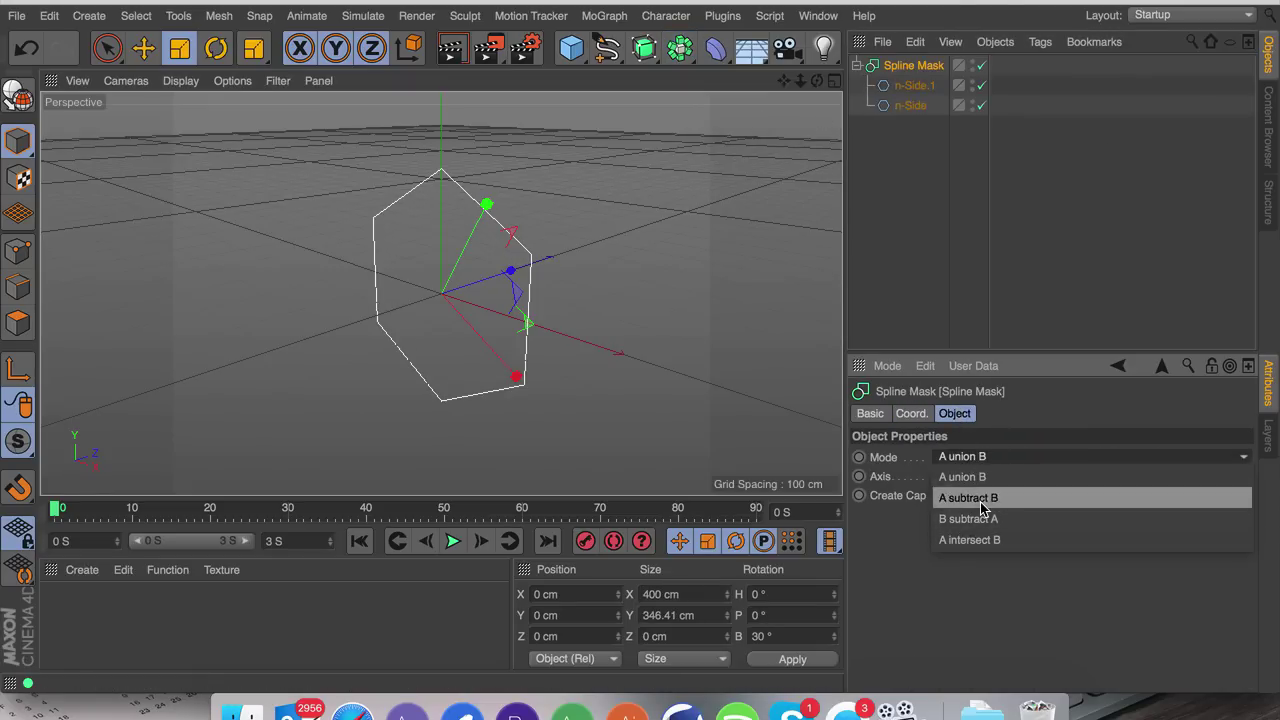
click(972, 498)
Step: Reorder the Spline Mask's children so the outer n-Side comes before the inner n-Side.1
click(920, 124)
drag(912, 105, 912, 82)
click(937, 172)
click(920, 89)
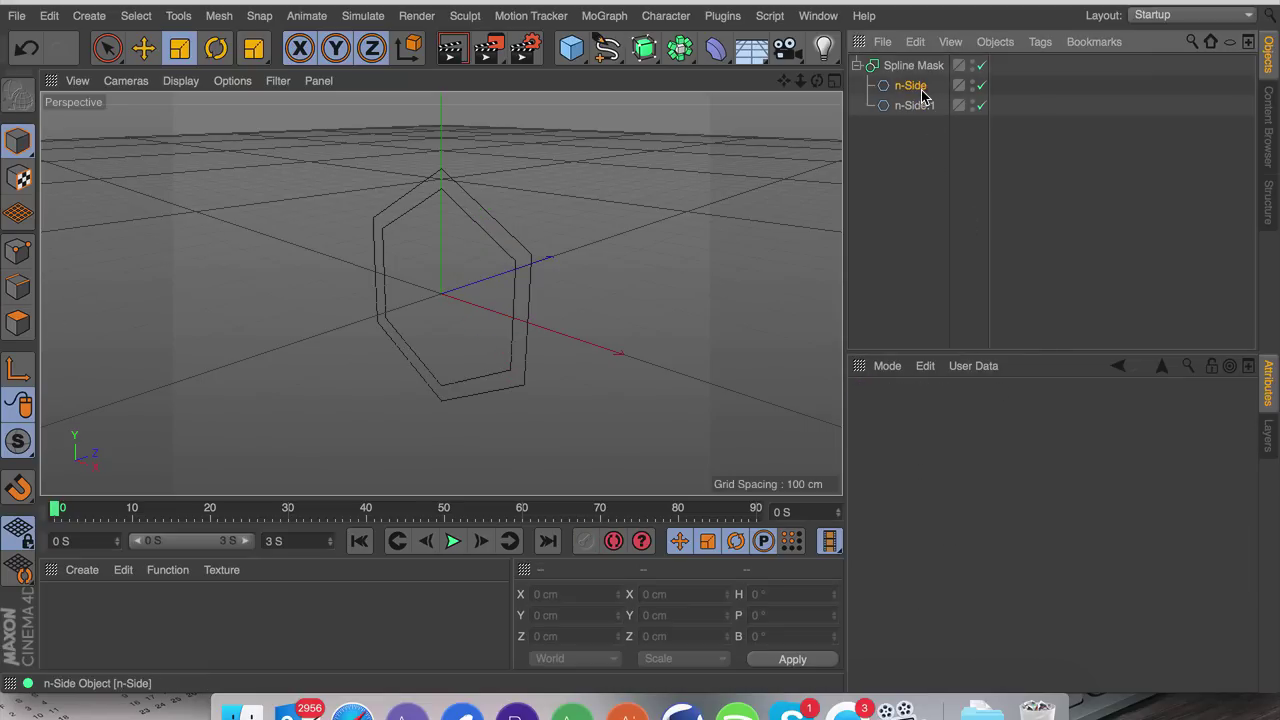
Step: Put the Spline Mask under an Extrude generator and set its Z movement to 70 cm
click(872, 68)
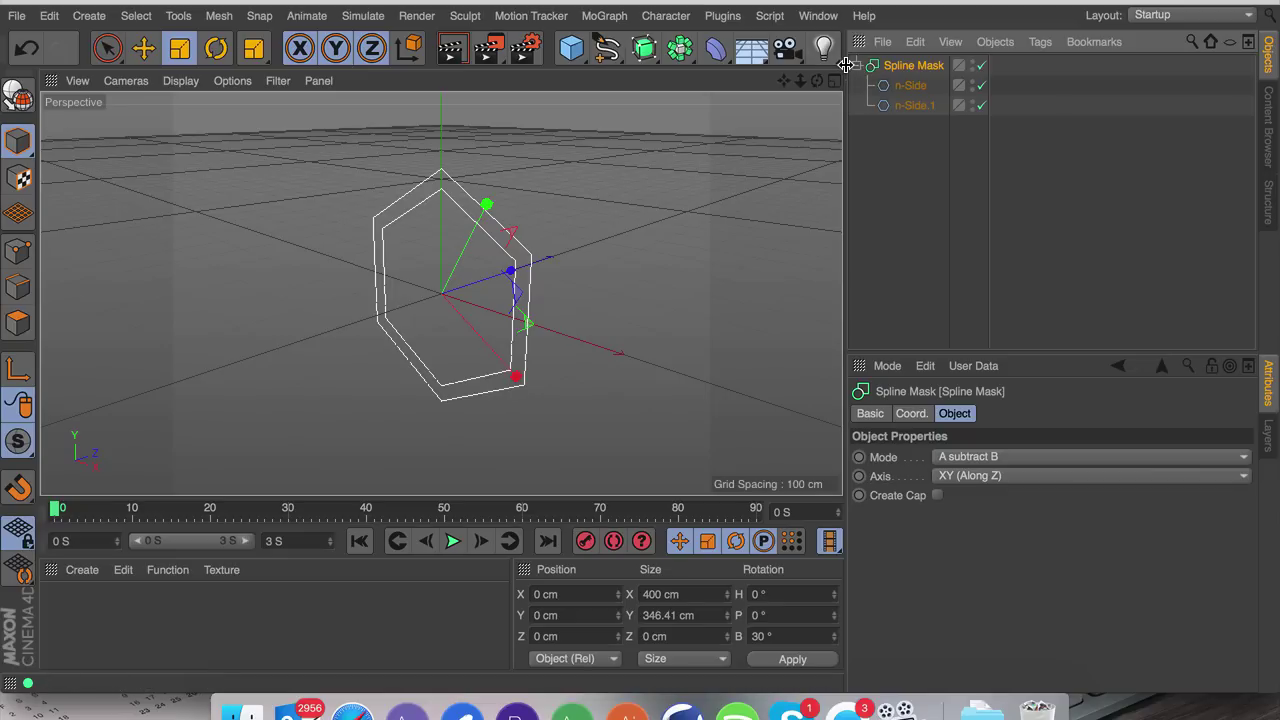
click(856, 67)
alt+drag(644, 48, 880, 78)
click(1130, 458)
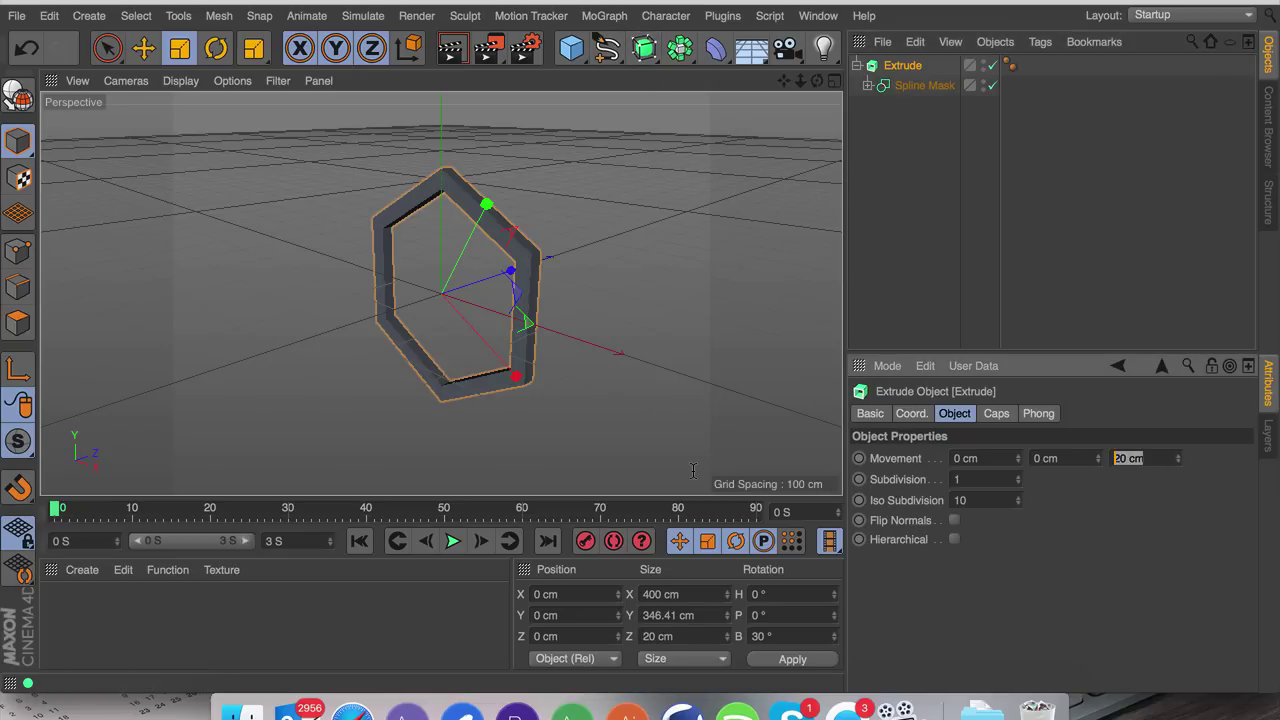
text(70)
key(Return)
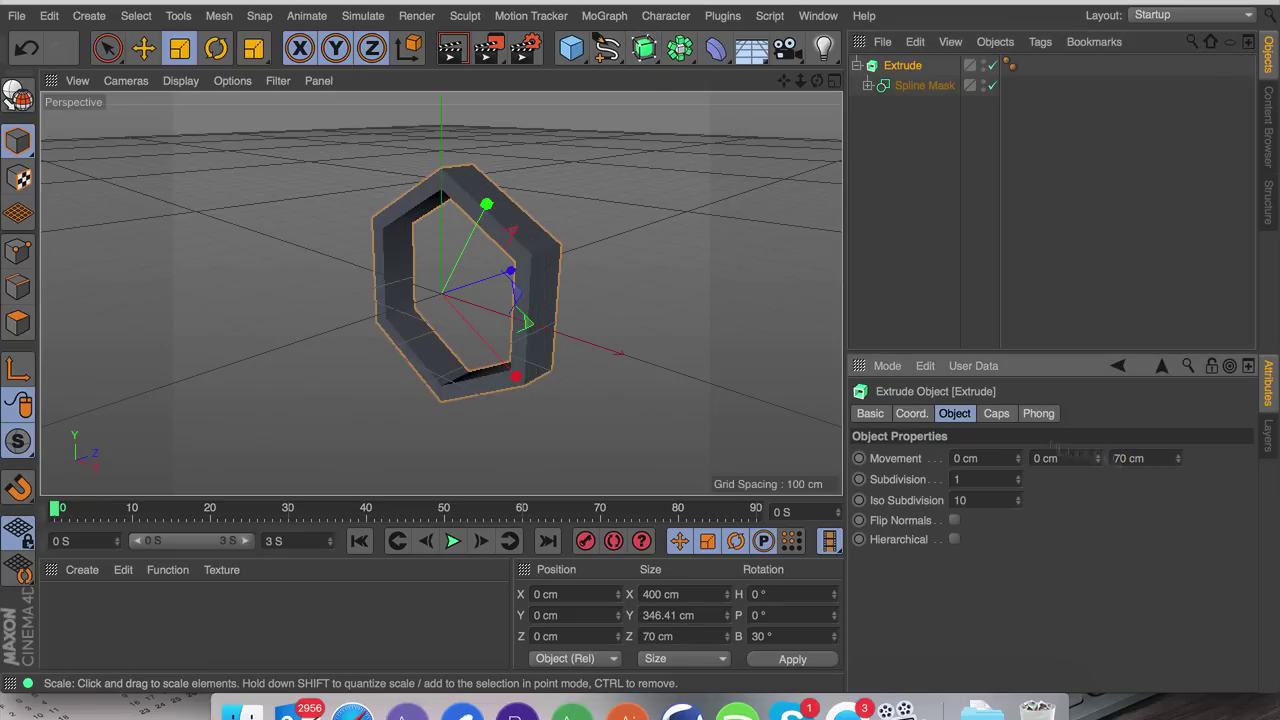
Step: Increase the extrusion's Z movement to 100 cm and then to about 197 cm
text(10)
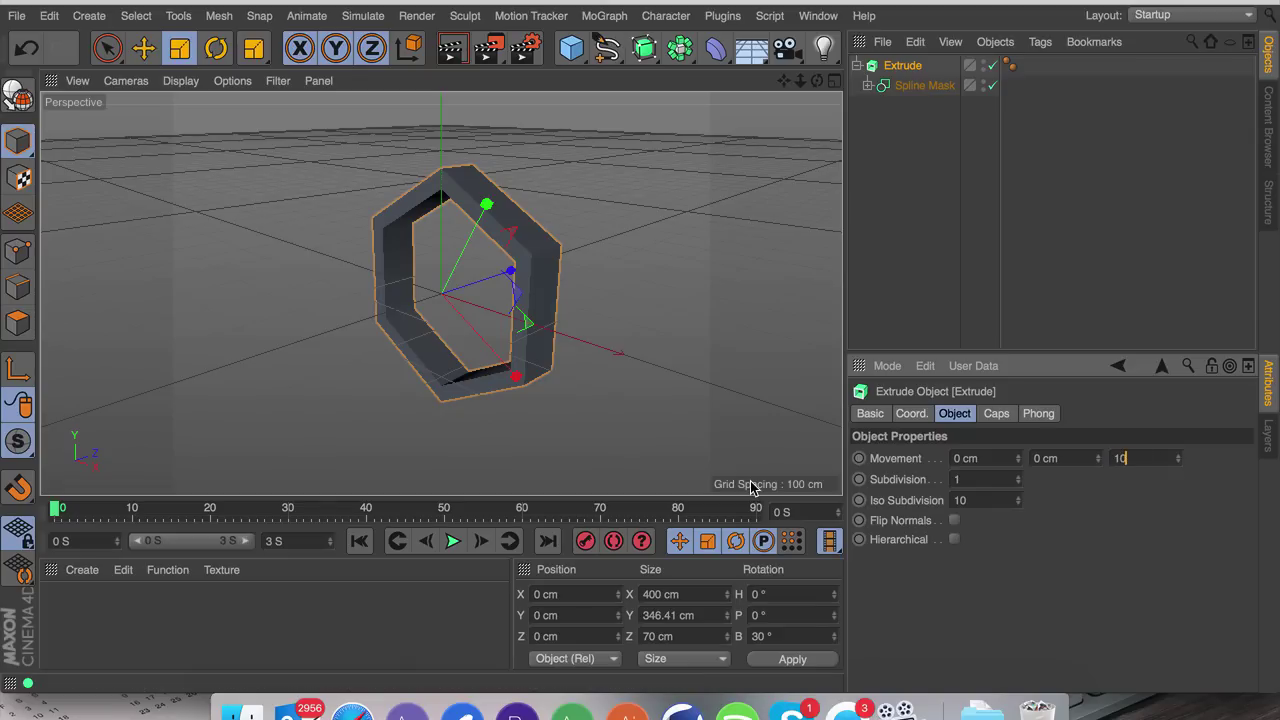
text(0)
key(Return)
drag(1178, 458, 1178, 362)
Step: Deepen the extrusion further and scale the whole Extrude up to about 545 × 472 × 417 cm
click(1010, 65)
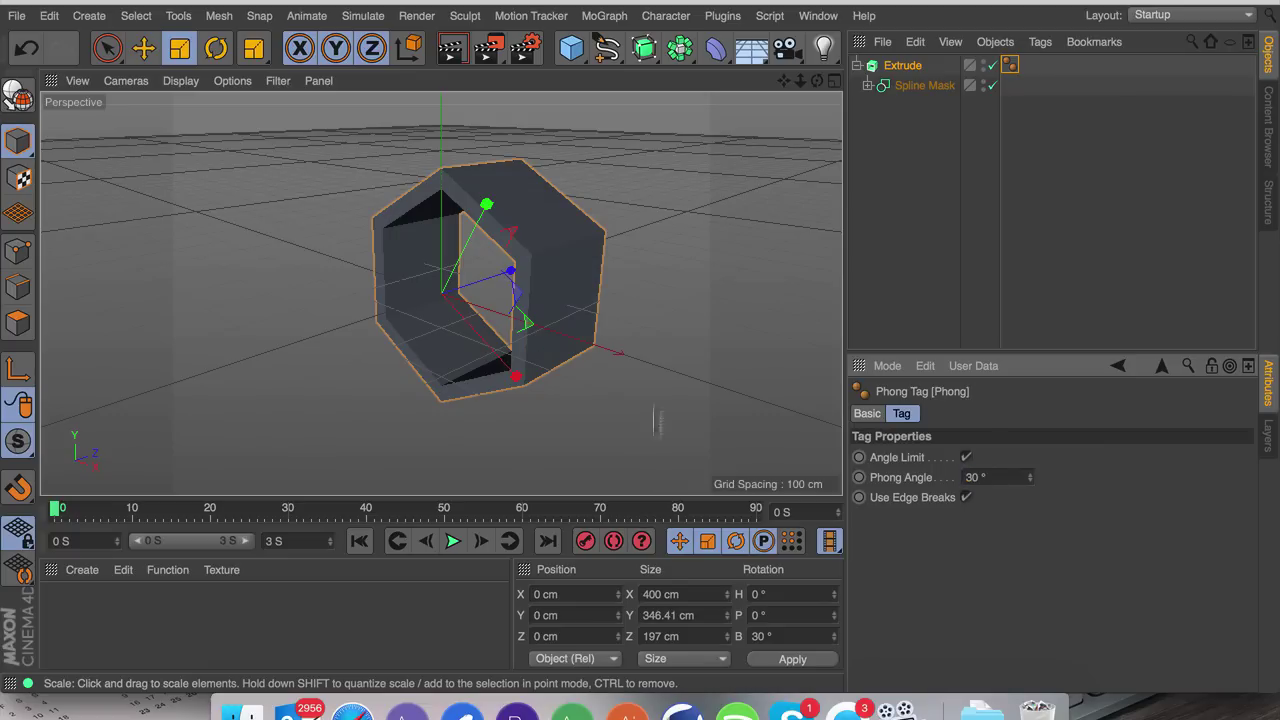
click(908, 66)
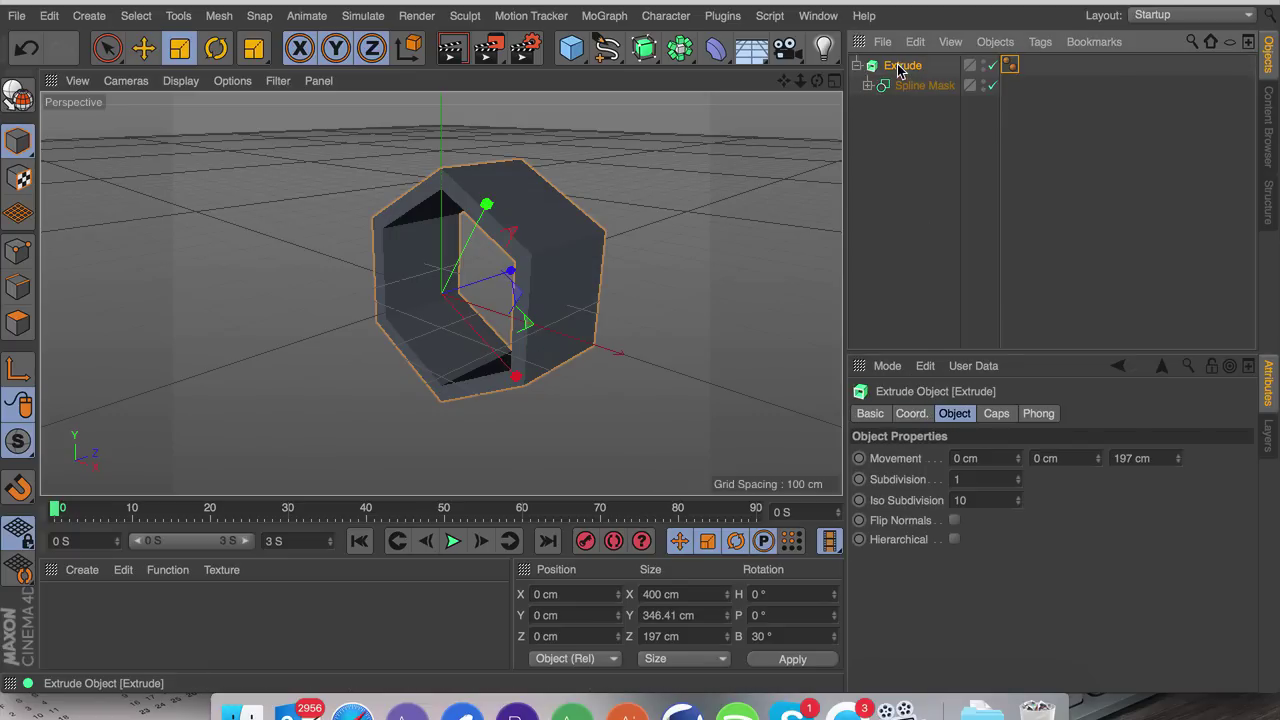
drag(1178, 458, 1178, 420)
drag(700, 250, 800, 250)
drag(680, 290, 651, 277)
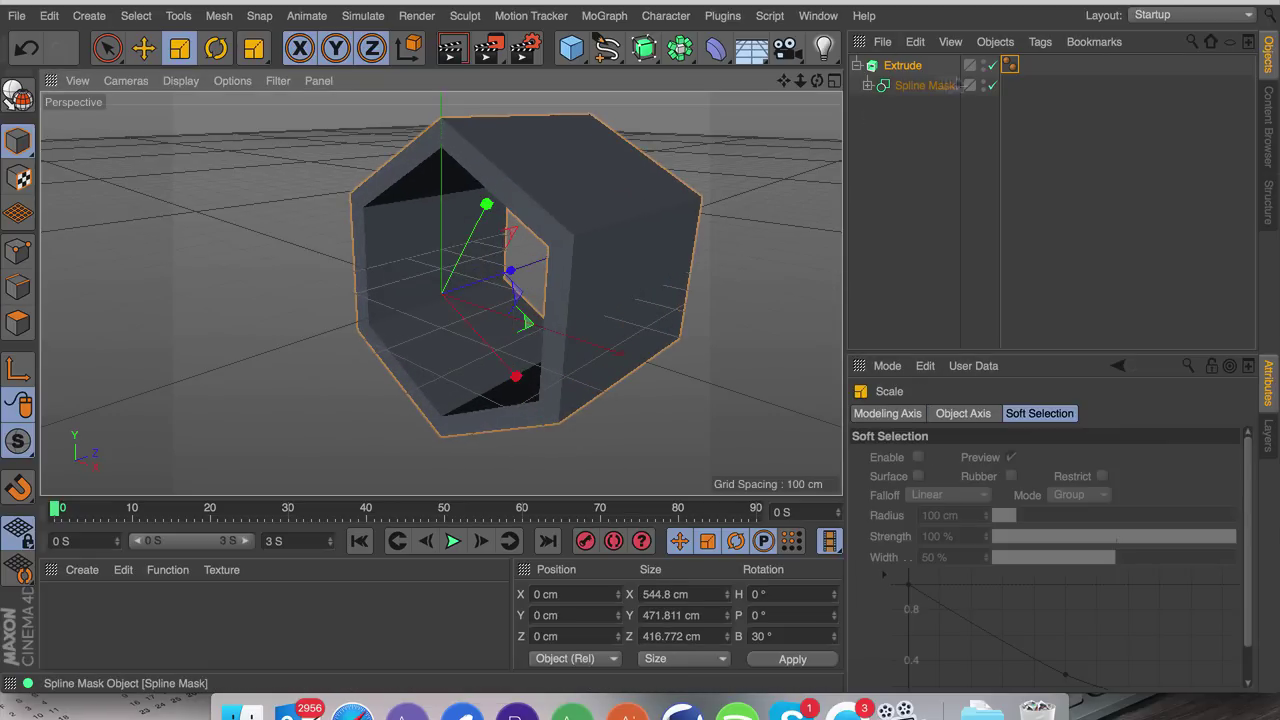
Step: Scale the inner n-Side.1 spline up to about 483 × 419 cm to thin the ring's wall
click(874, 86)
click(921, 105)
click(925, 125)
drag(805, 212, 849, 206)
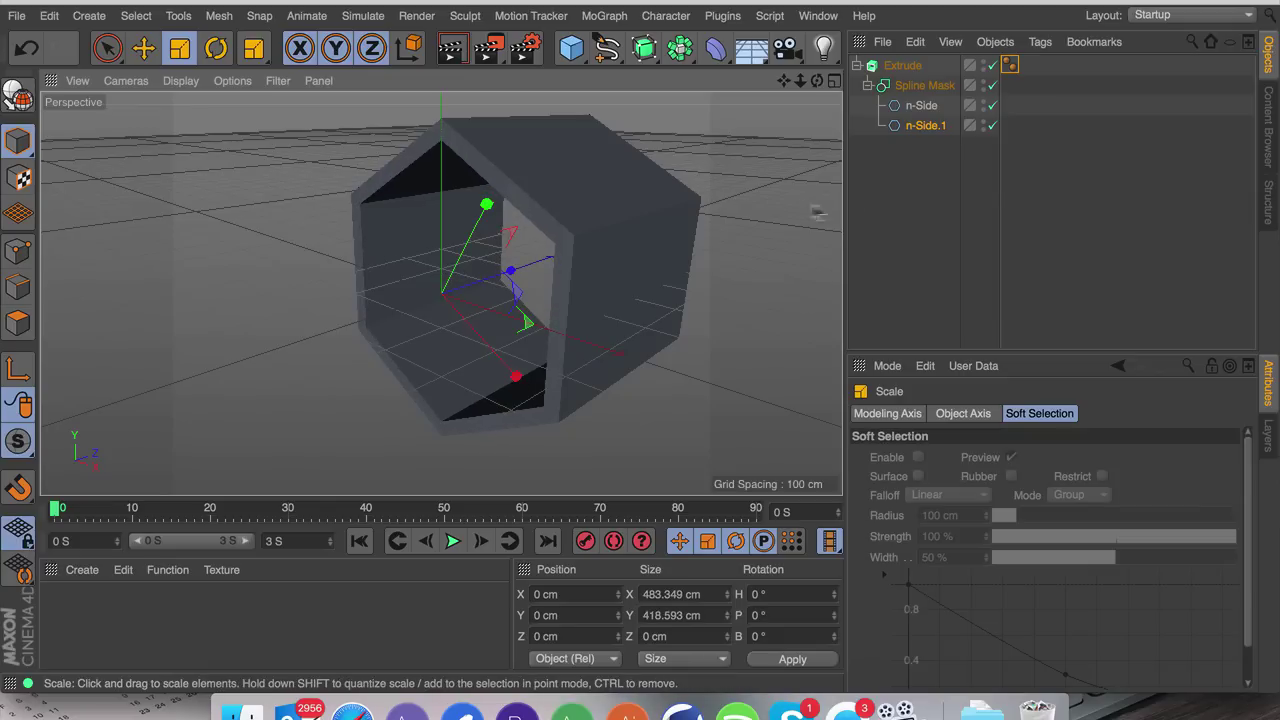
click(1022, 202)
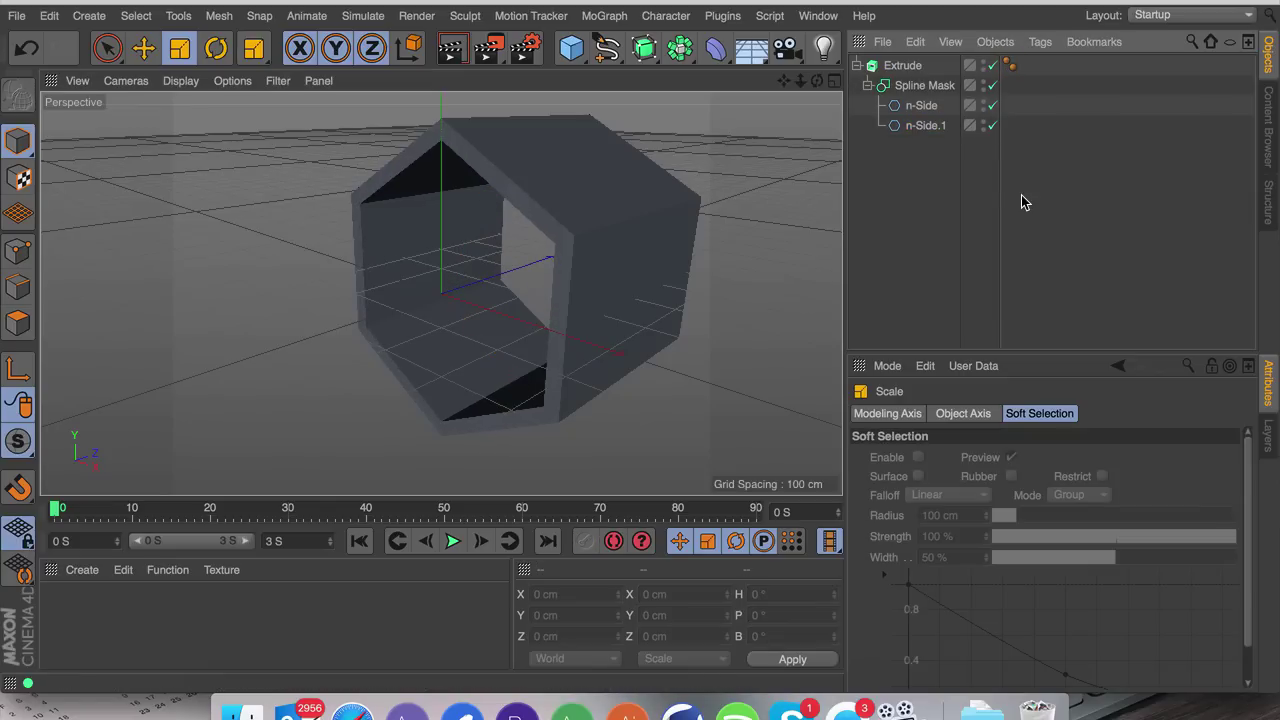
Step: Make the Extrude editable and merge it with its caps into one polygon object, deleting the originals
click(856, 65)
click(900, 66)
key(c)
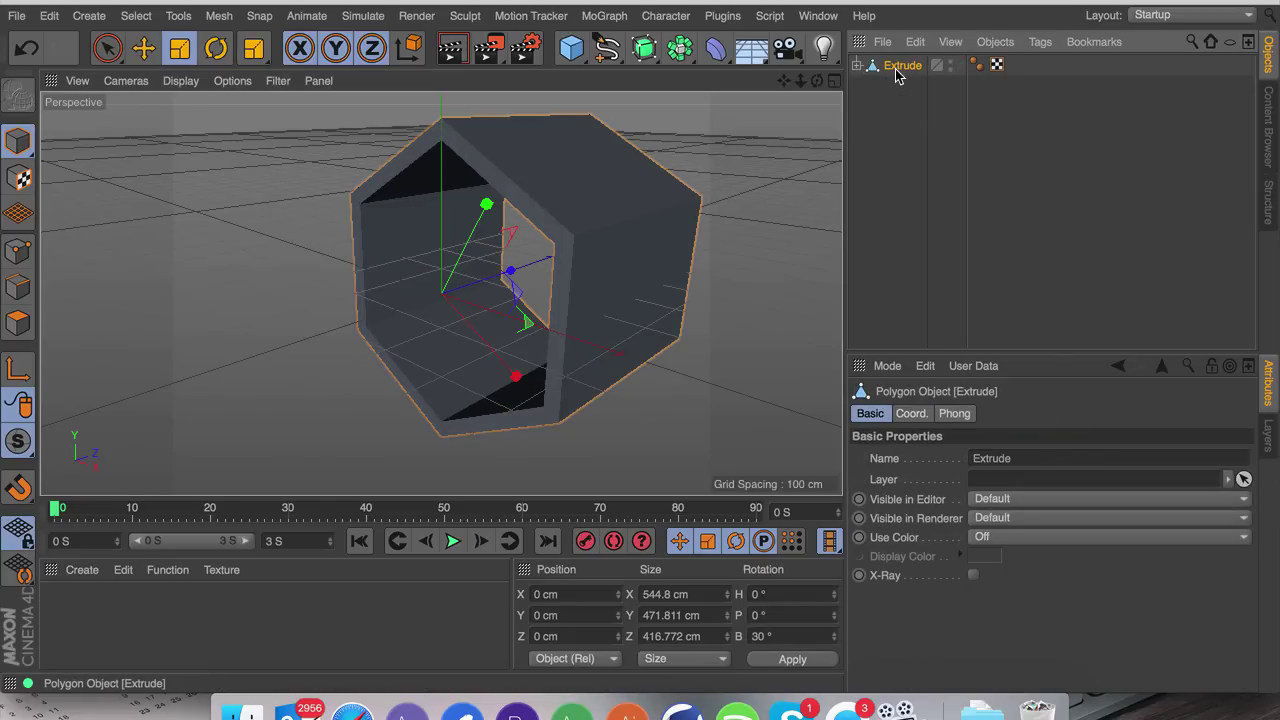
right_click(897, 75)
click(905, 323)
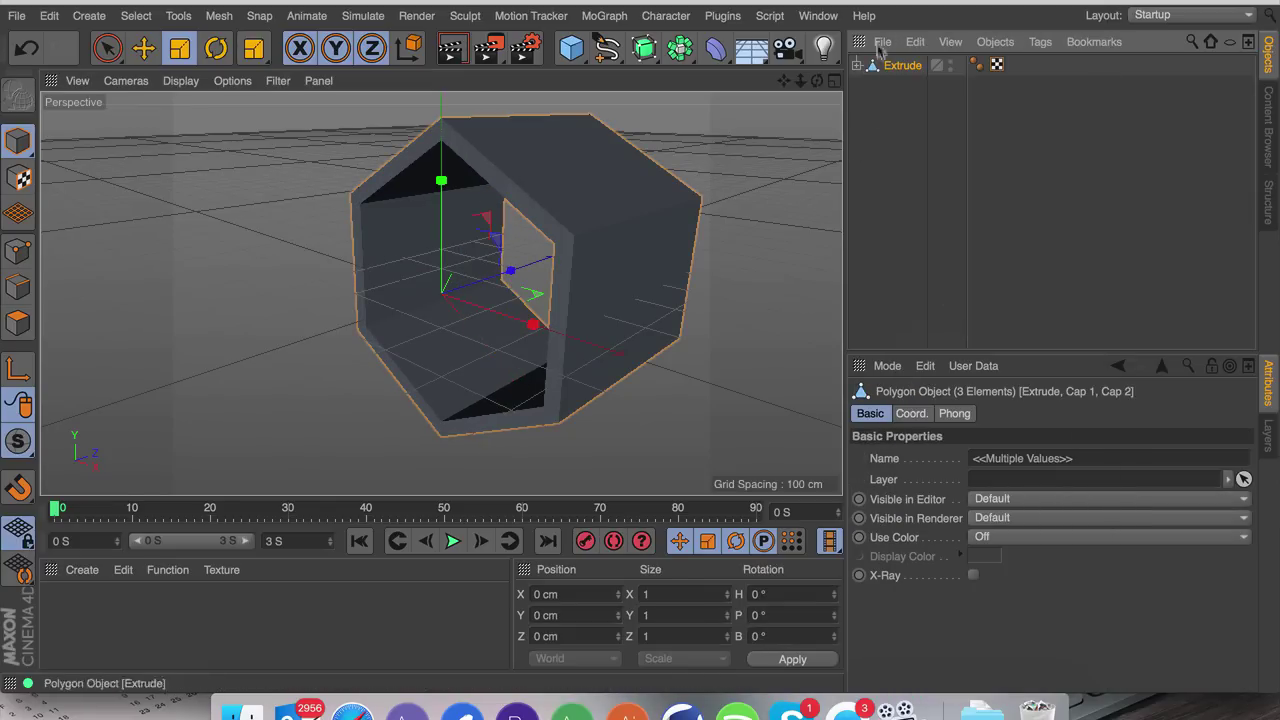
right_click(879, 68)
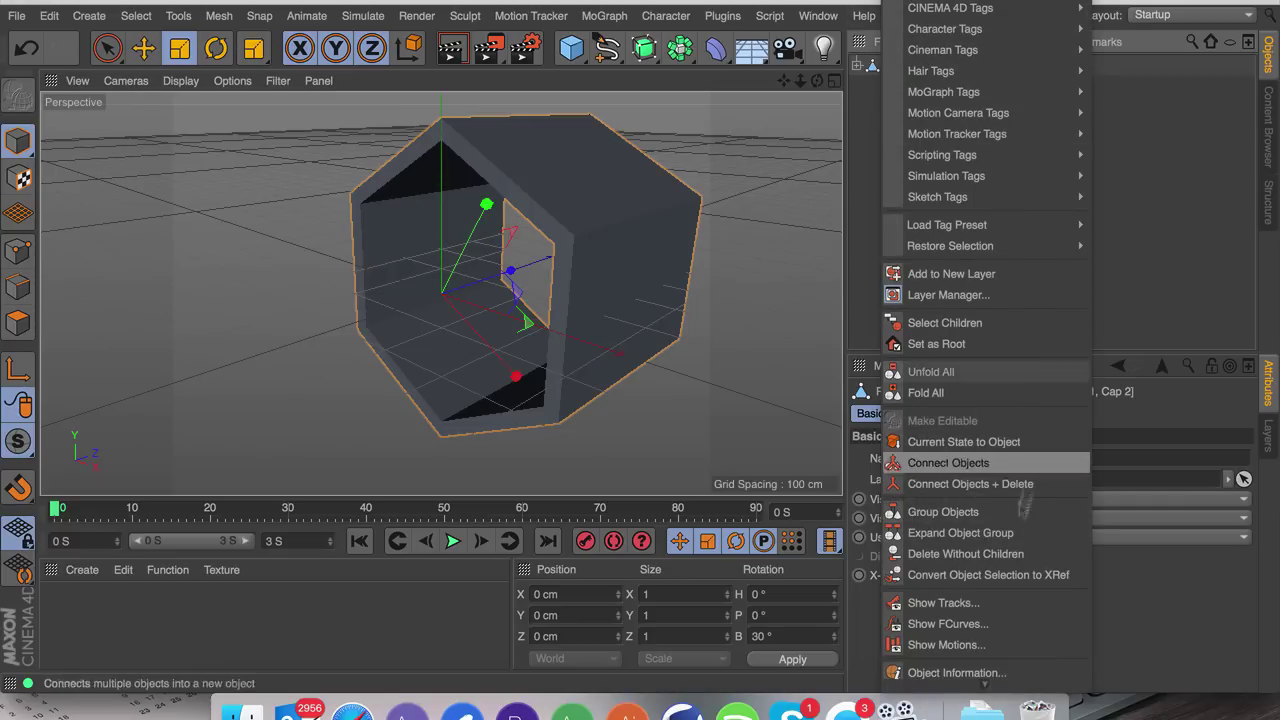
click(1012, 484)
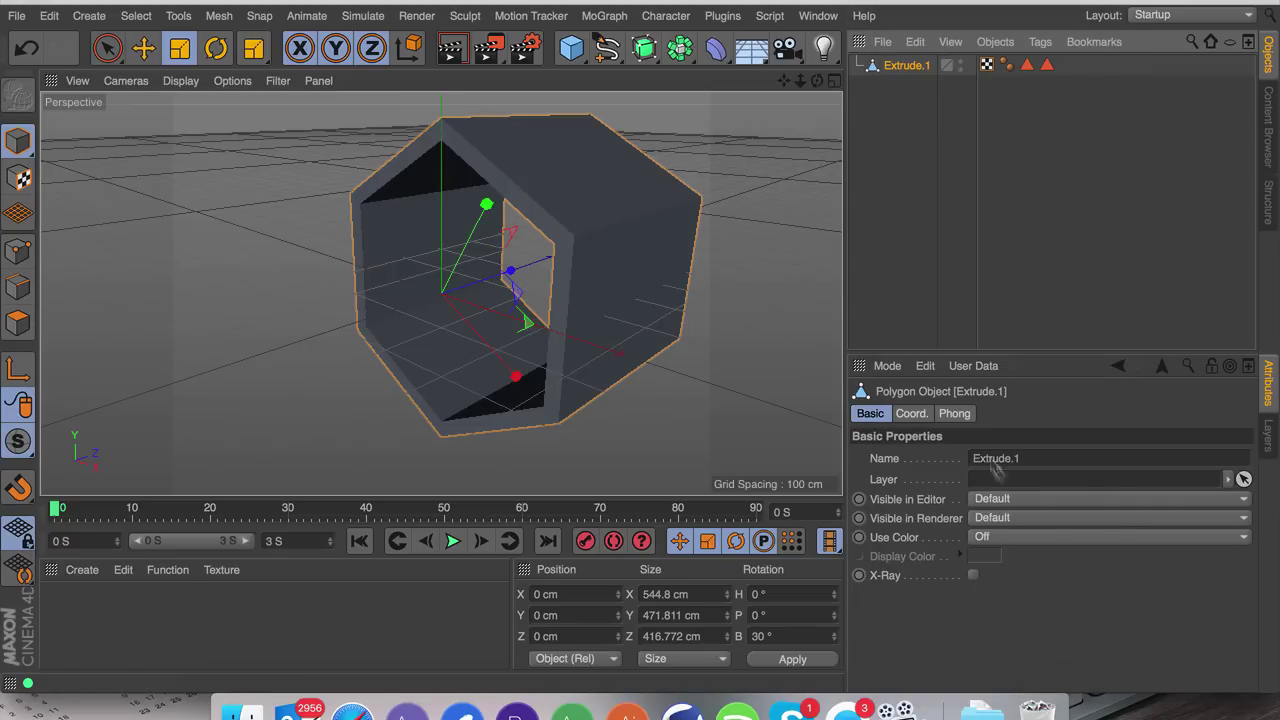
click(1038, 180)
Step: Set the merged object's axis bank rotation to 0° without turning the geometry
click(919, 73)
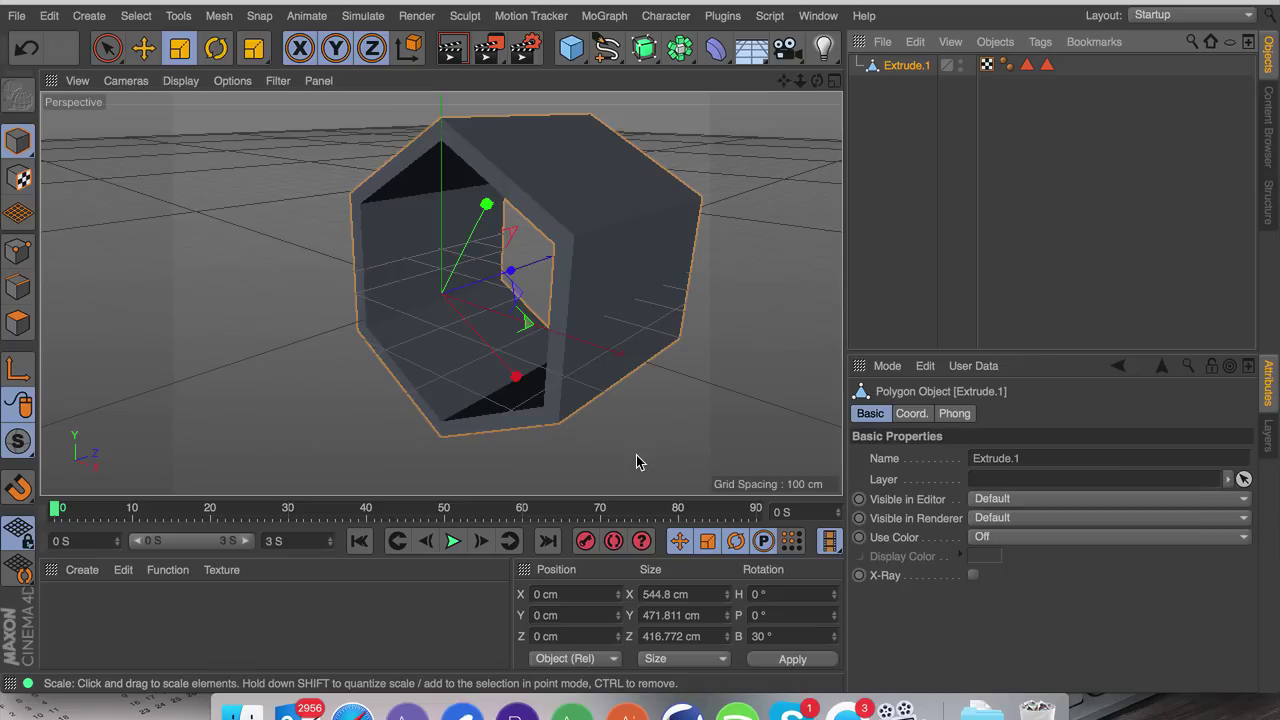
click(20, 369)
click(784, 636)
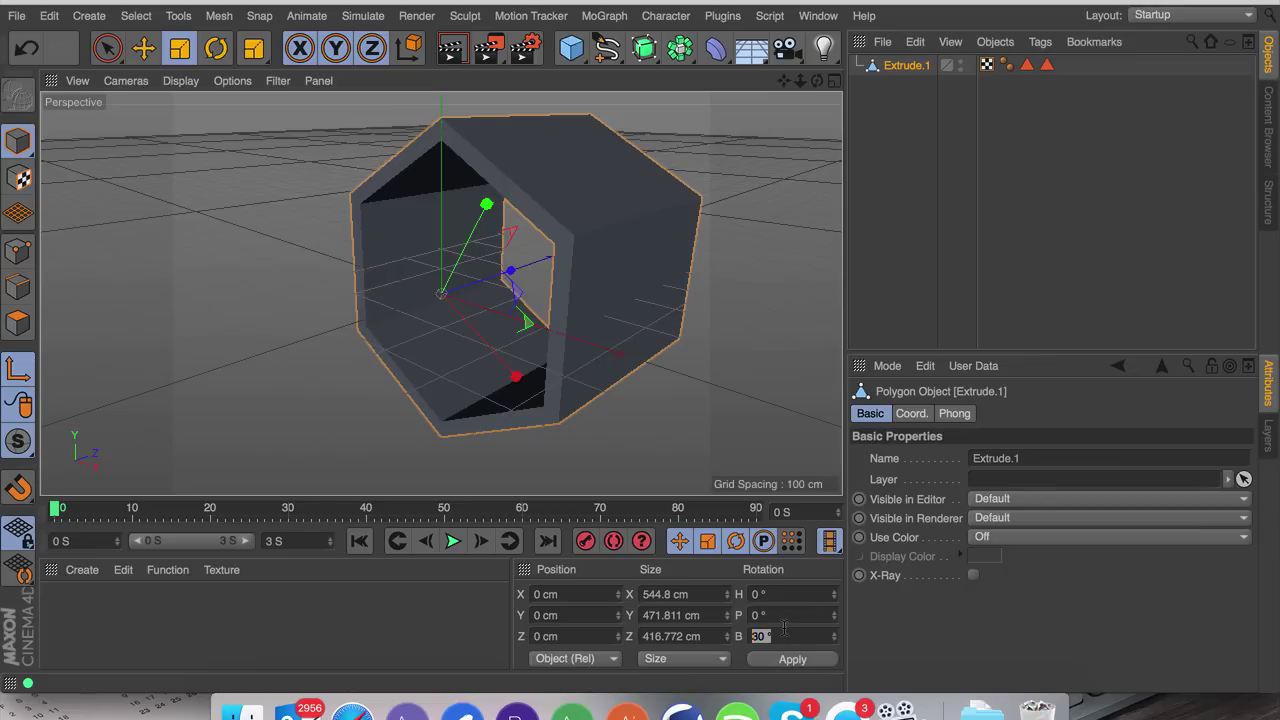
text(0)
key(Return)
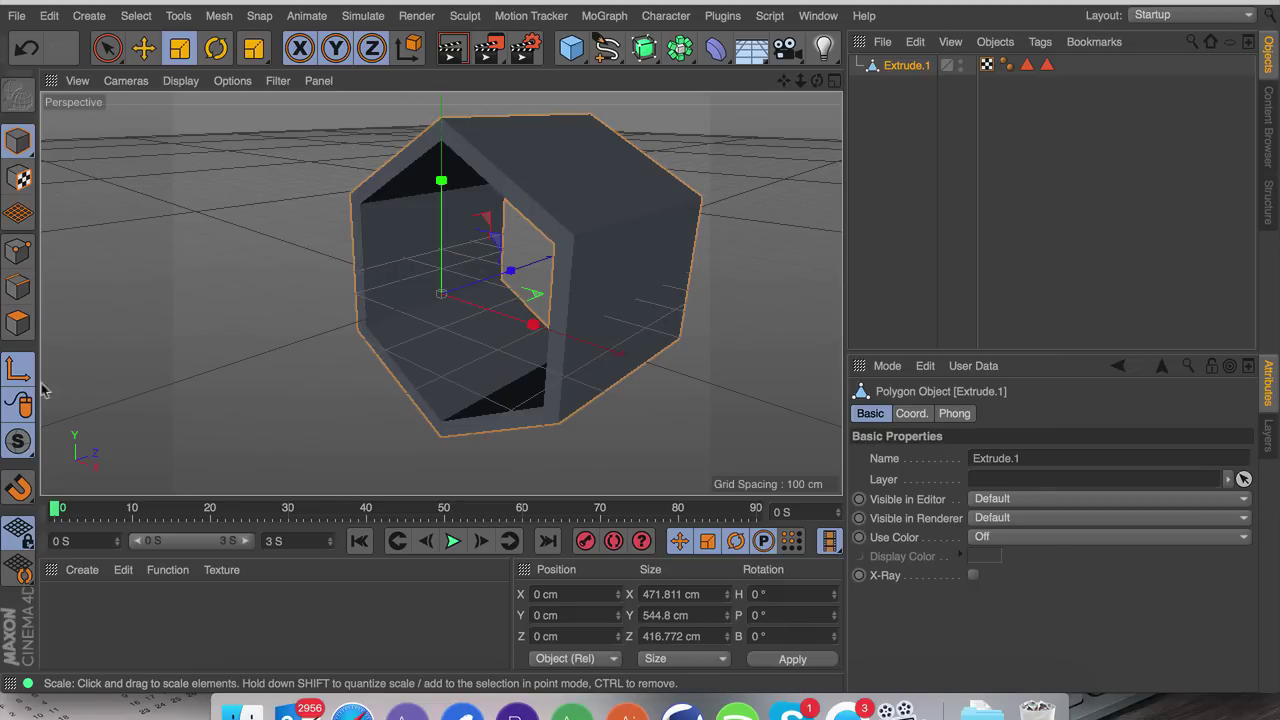
key(e)
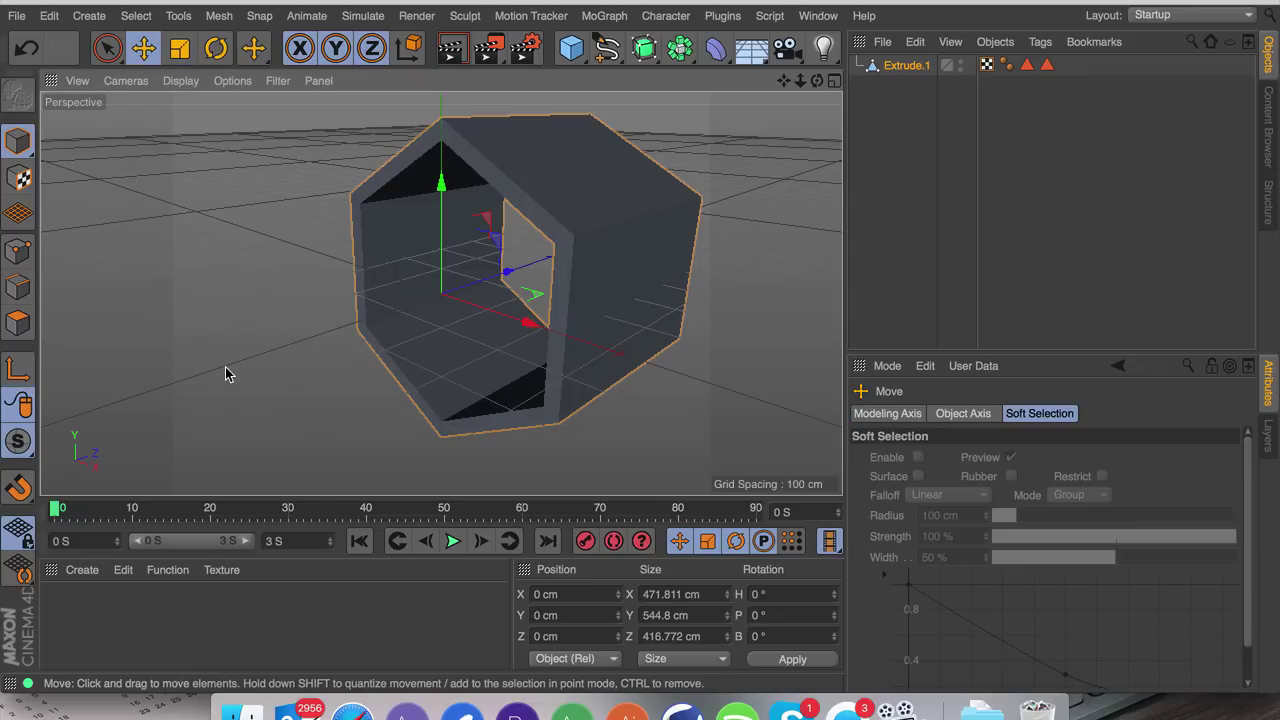
click(923, 289)
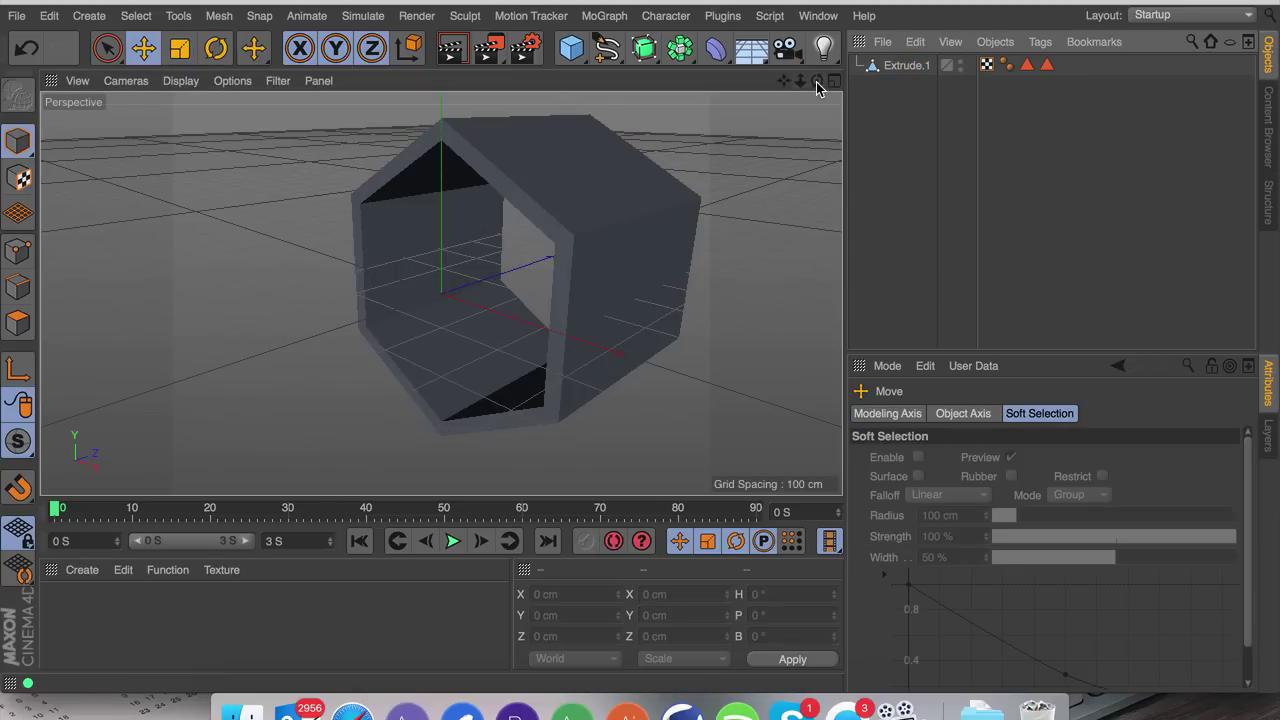
Step: Cut across the hexagonal ring's end faces at the top and bottom corners with the Knife in Line mode
click(906, 66)
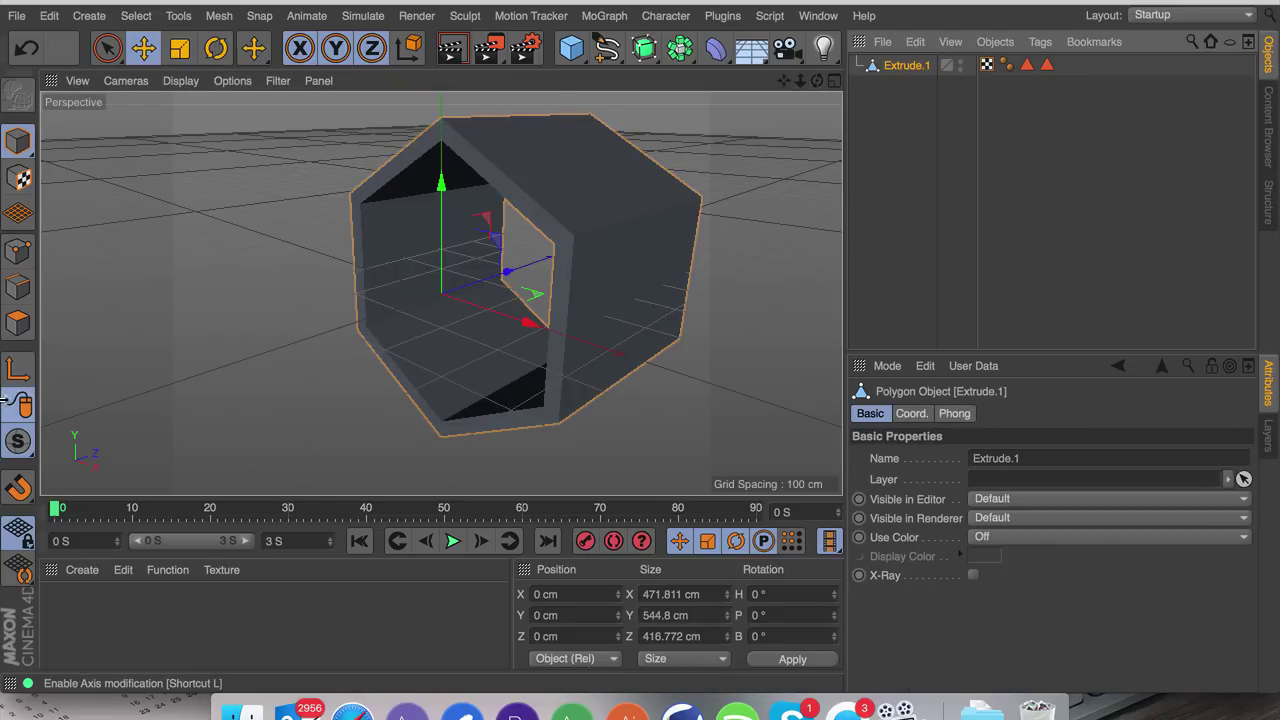
click(838, 81)
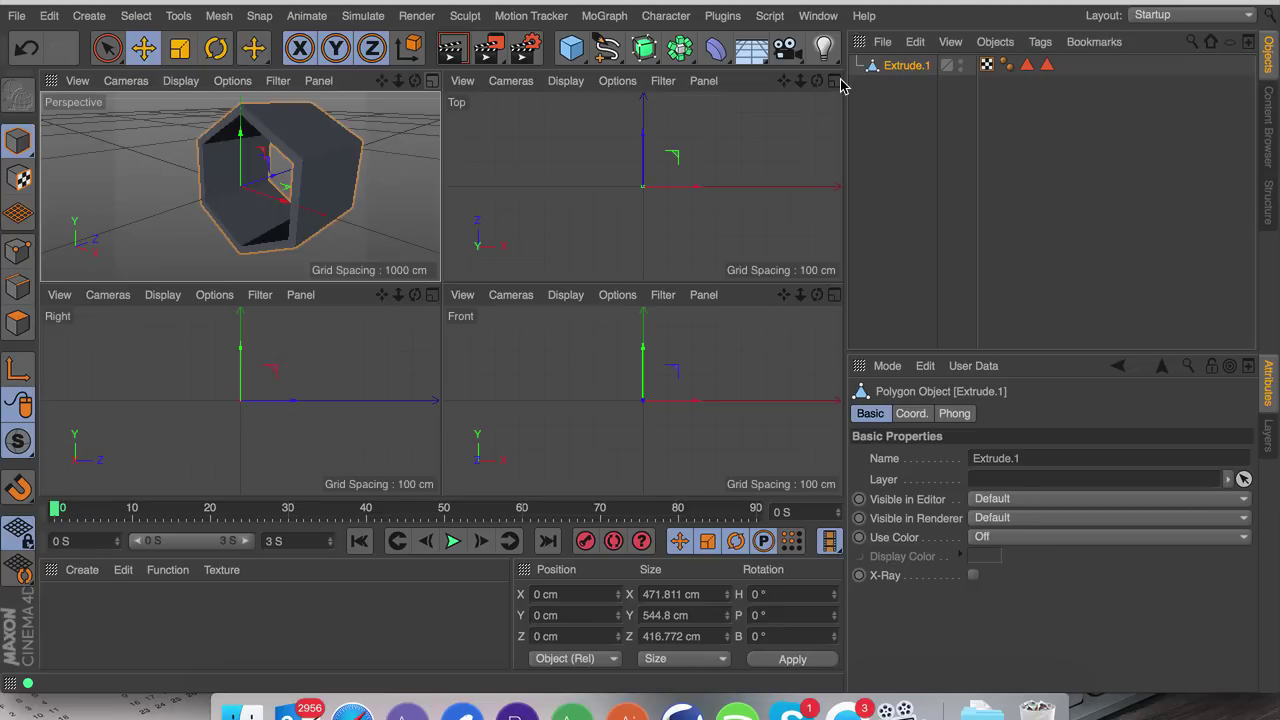
click(432, 81)
key(m)
key(k)
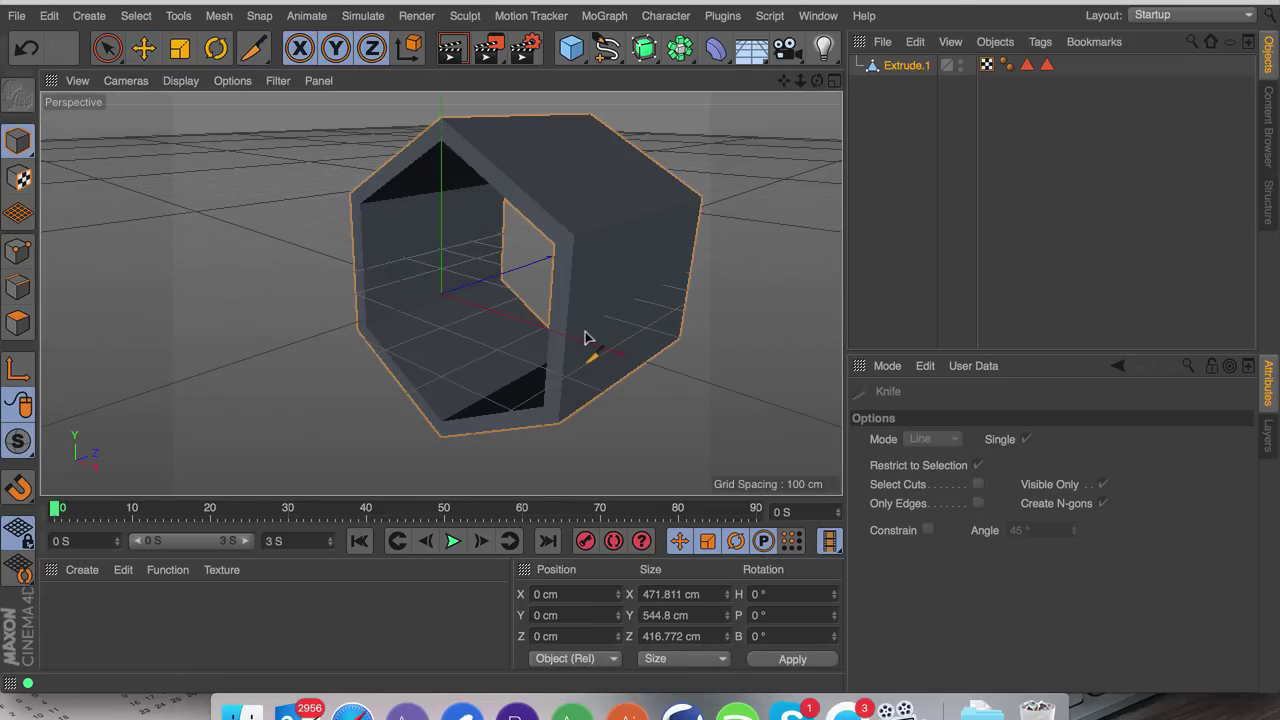
click(18, 322)
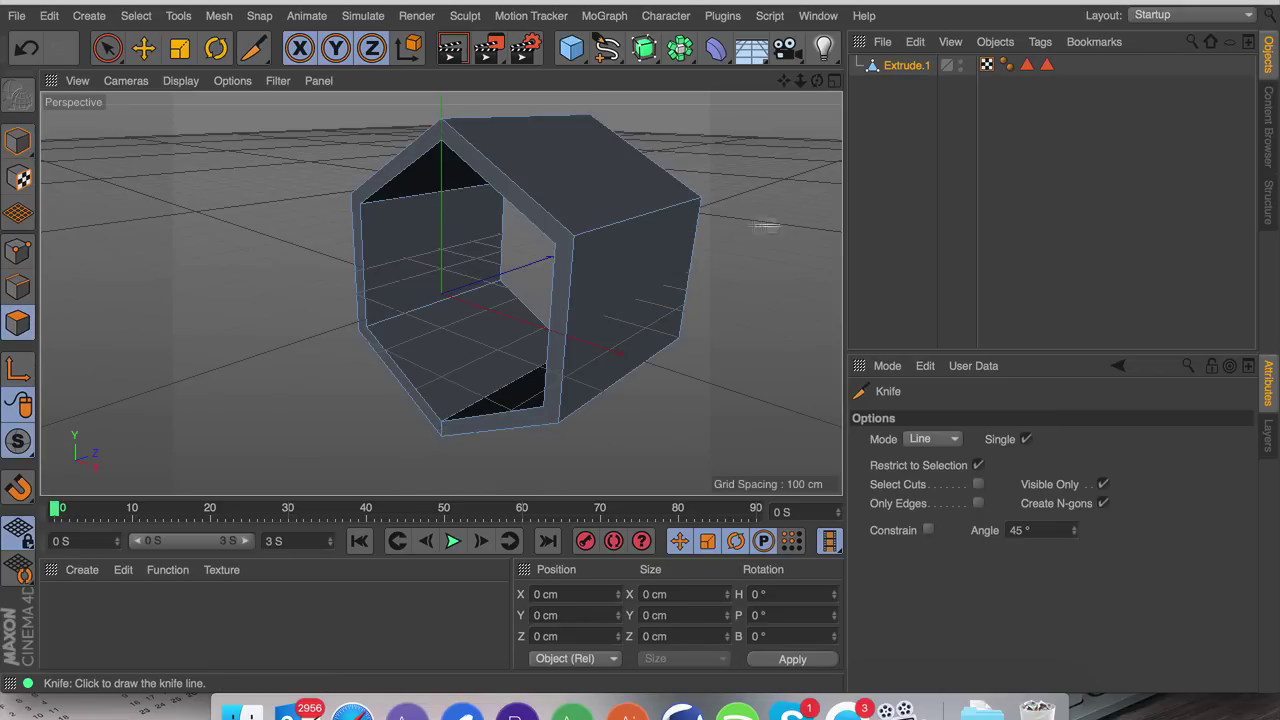
alt+drag(441, 140, 564, 130)
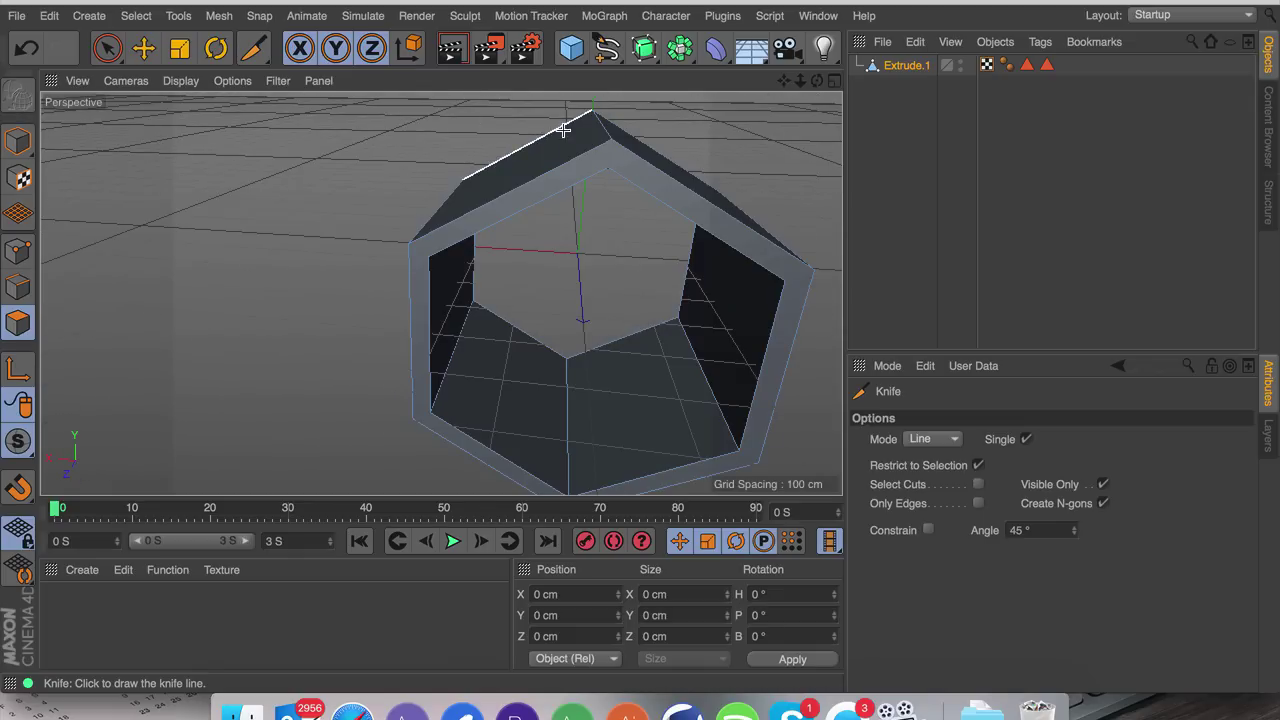
drag(783, 80, 774, 4)
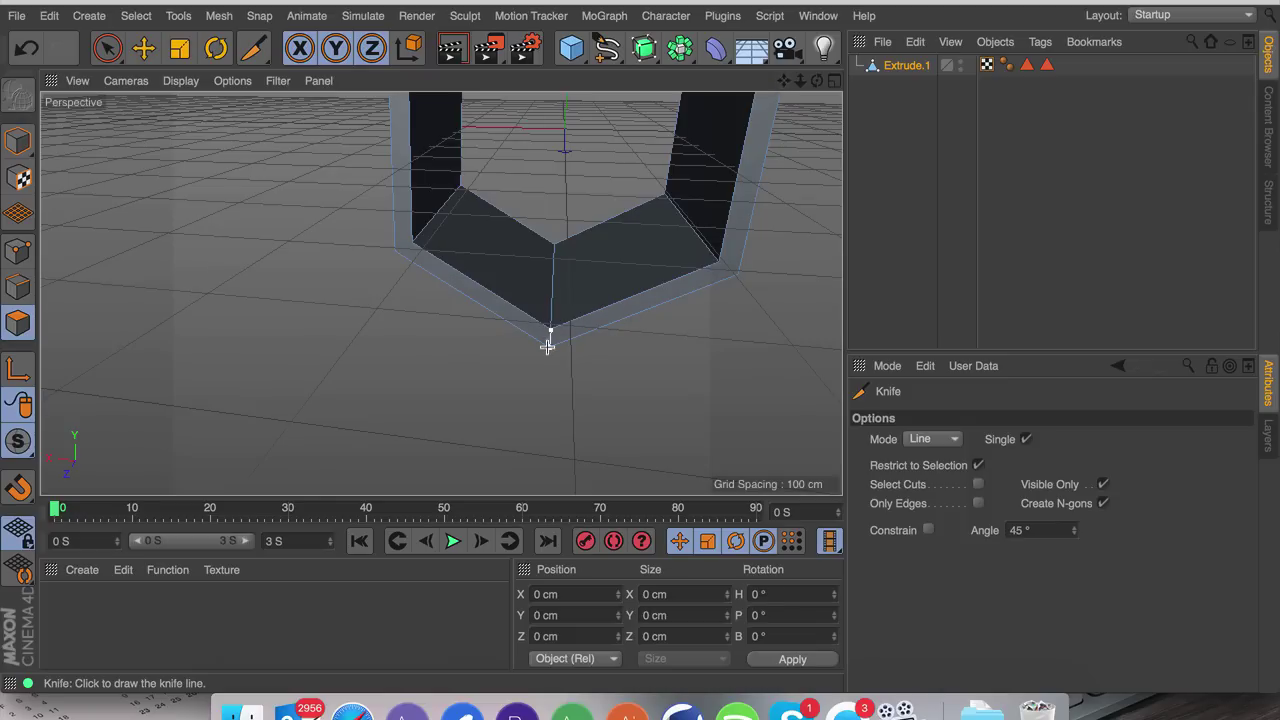
click(458, 223)
alt+drag(463, 220, 1030, 235)
mouse_move(793, 88)
mouse_down()
mouse_move(443, 291)
mouse_move(793, 88)
mouse_up()
Step: Delete the ring's half on the positive X side, using Rectangle Selection with Only Select Visible Elements turned off
click(834, 80)
key(0)
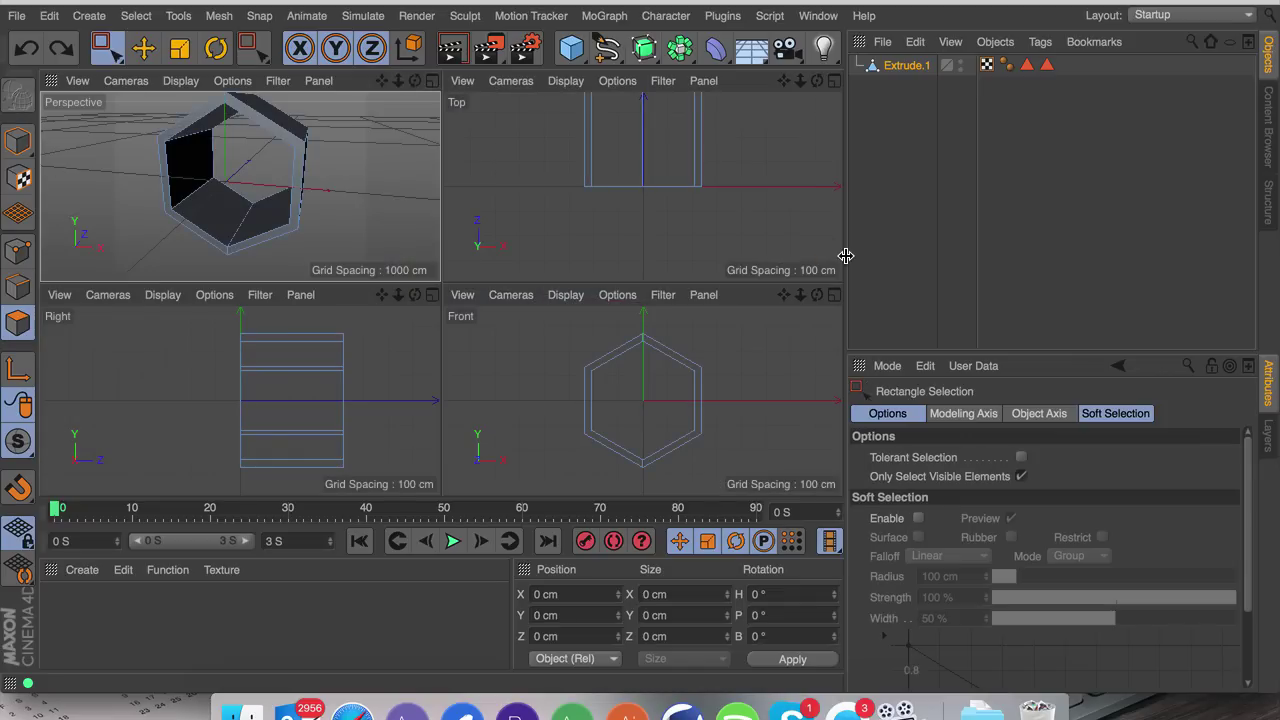
click(108, 48)
click(115, 58)
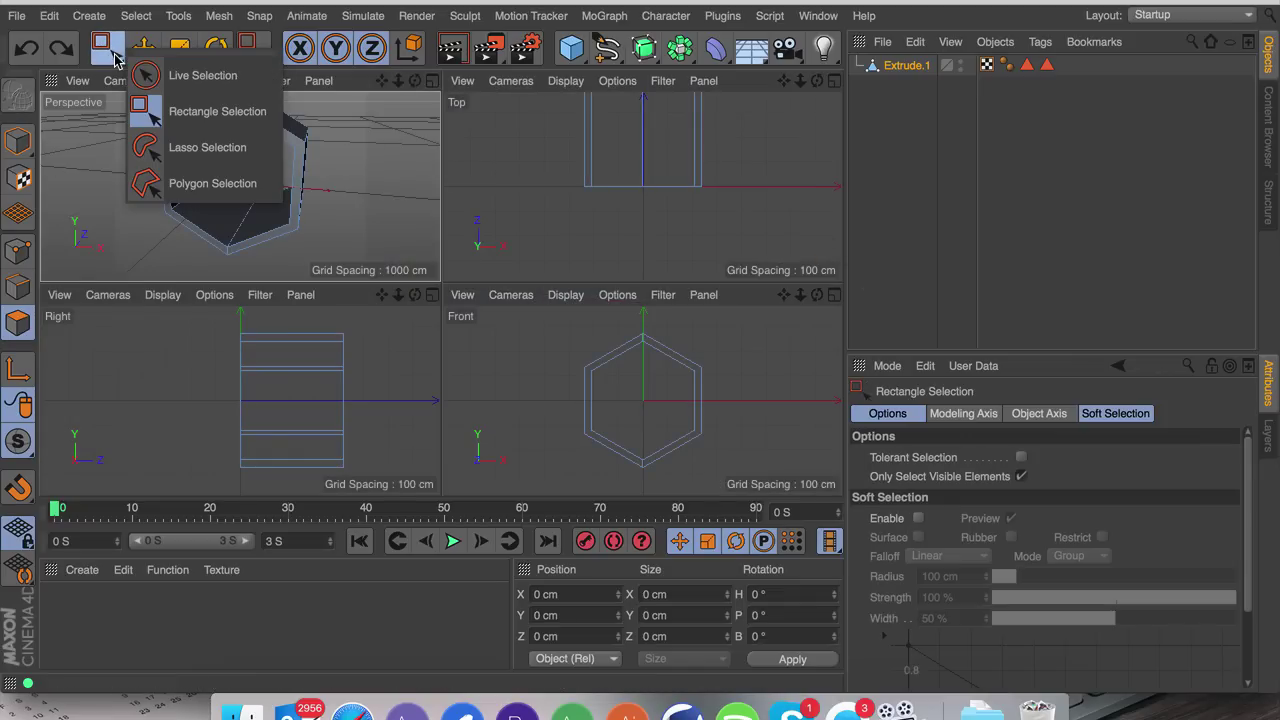
click(1021, 478)
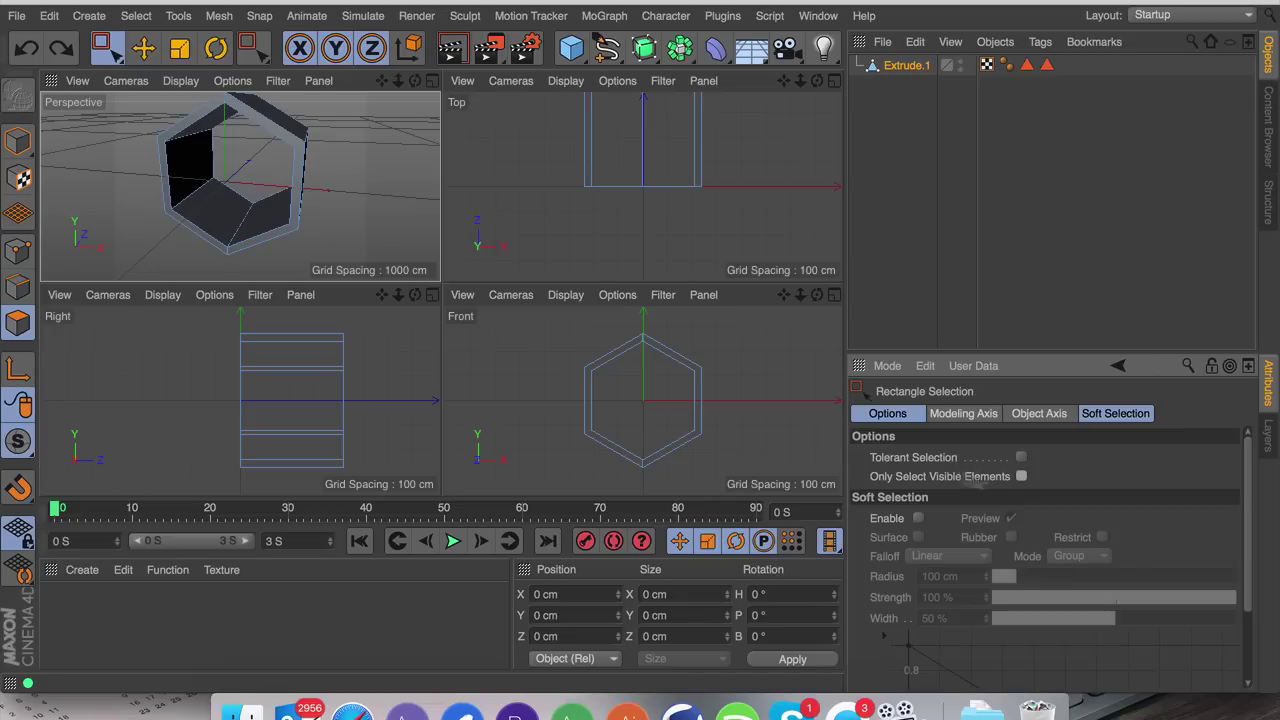
drag(624, 322, 792, 492)
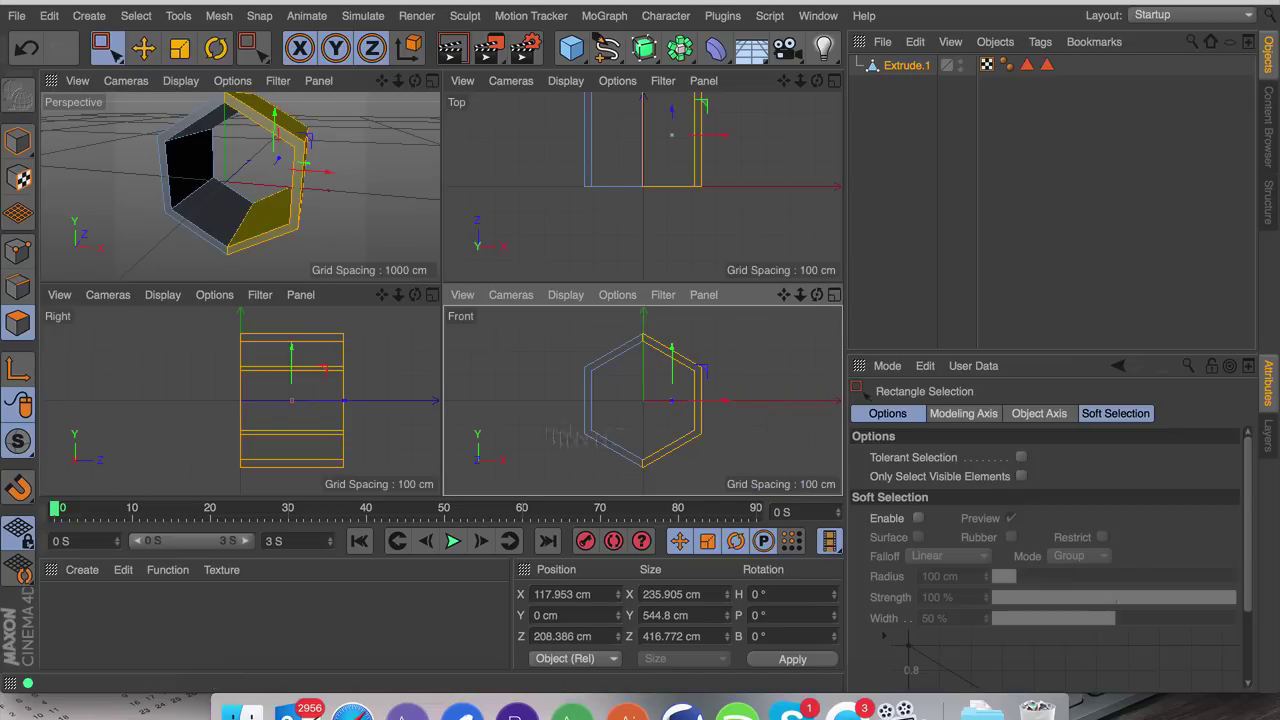
key(Delete)
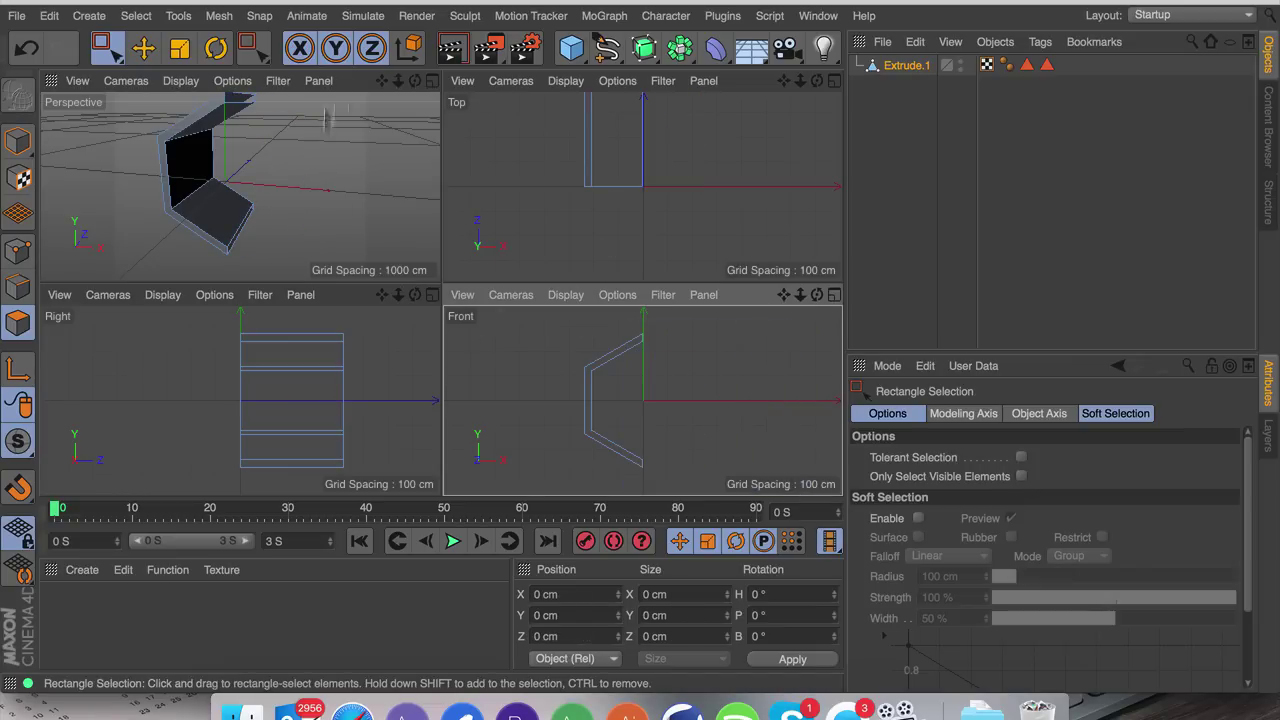
Step: Place the remaining half ring under a Symmetry object mirroring across ZY, and leave the Symmetry disabled
click(431, 80)
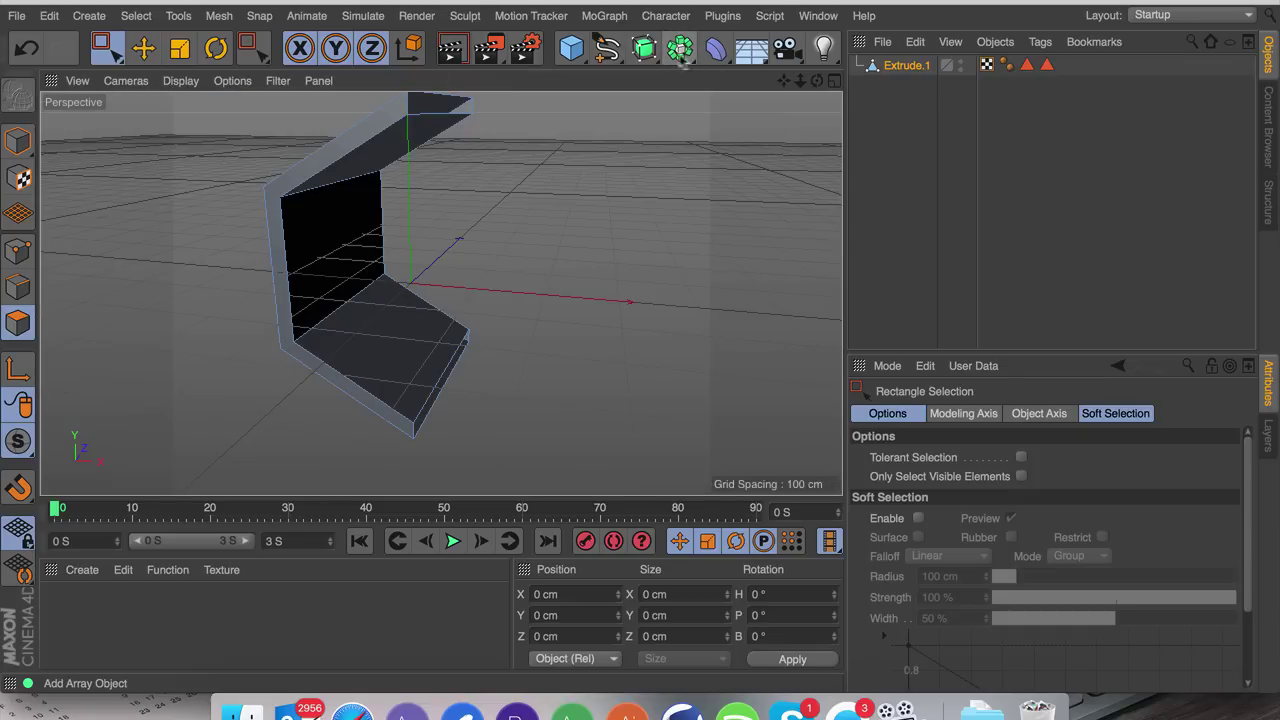
drag(668, 55, 914, 146)
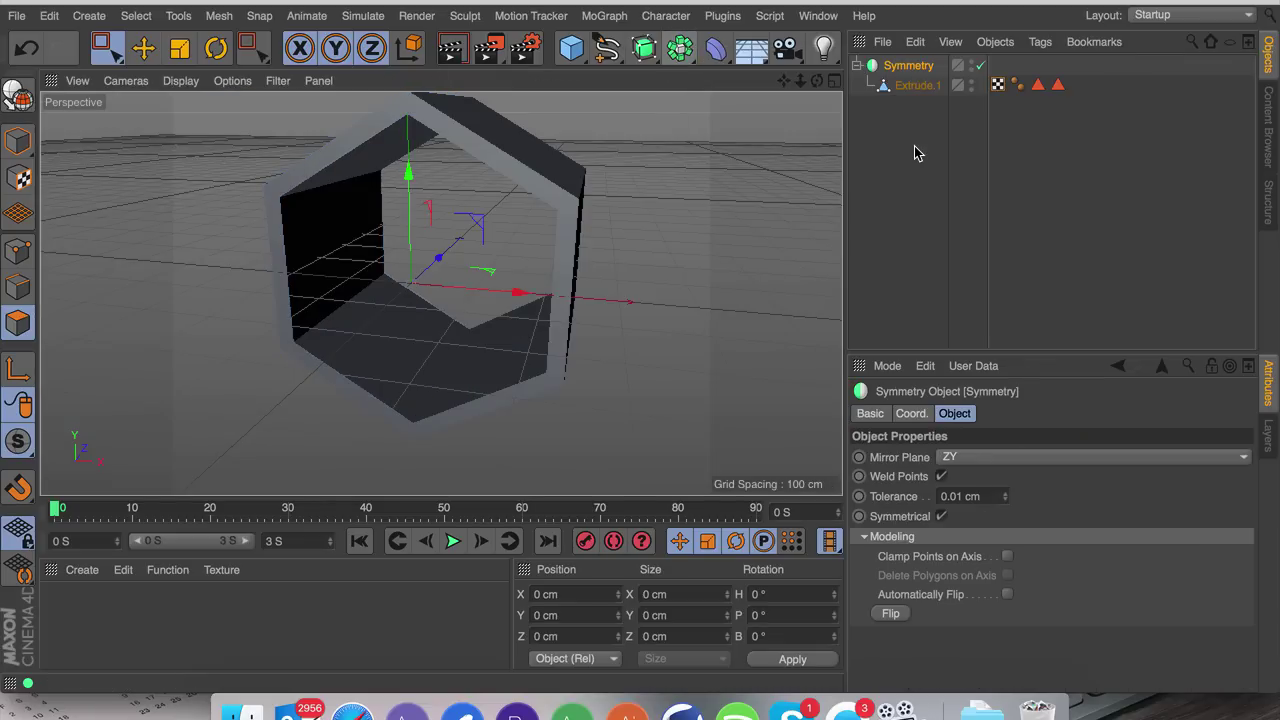
click(966, 171)
click(981, 65)
click(981, 65)
click(981, 65)
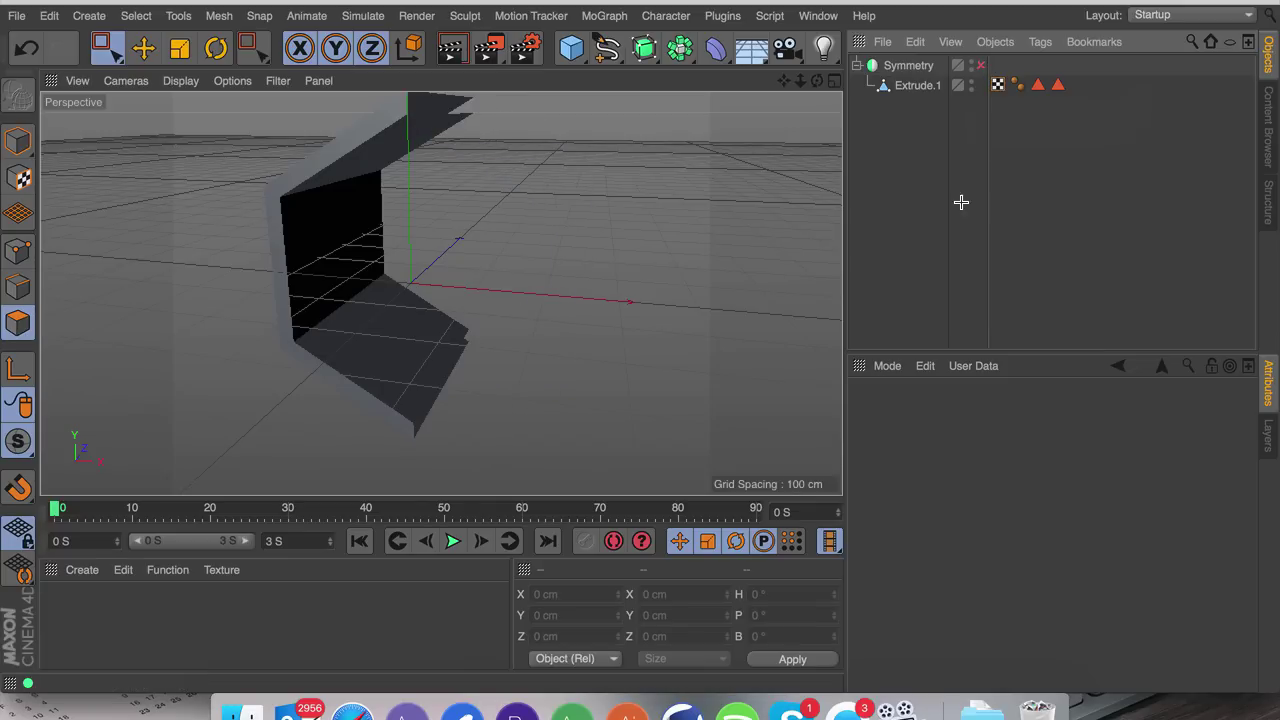
Step: Set the Knife for the half ring to Plane mode with X-Z as the cutting plane
click(915, 85)
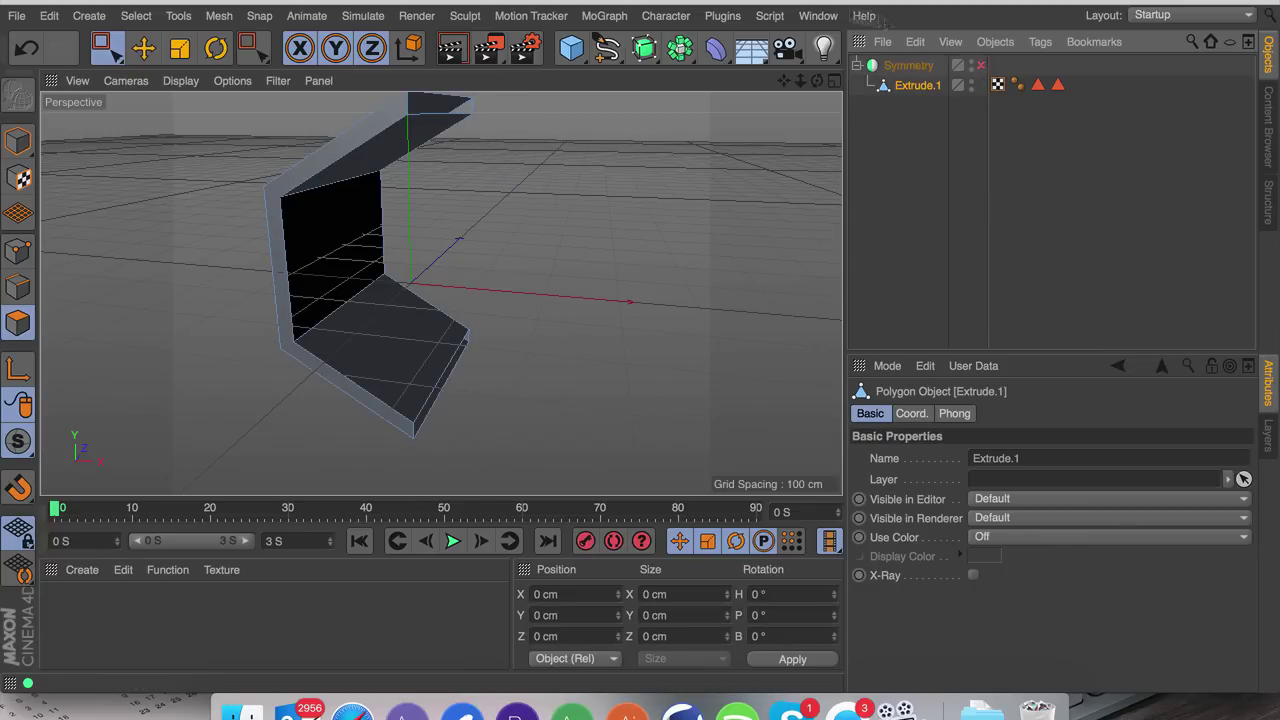
key(m)
key(k)
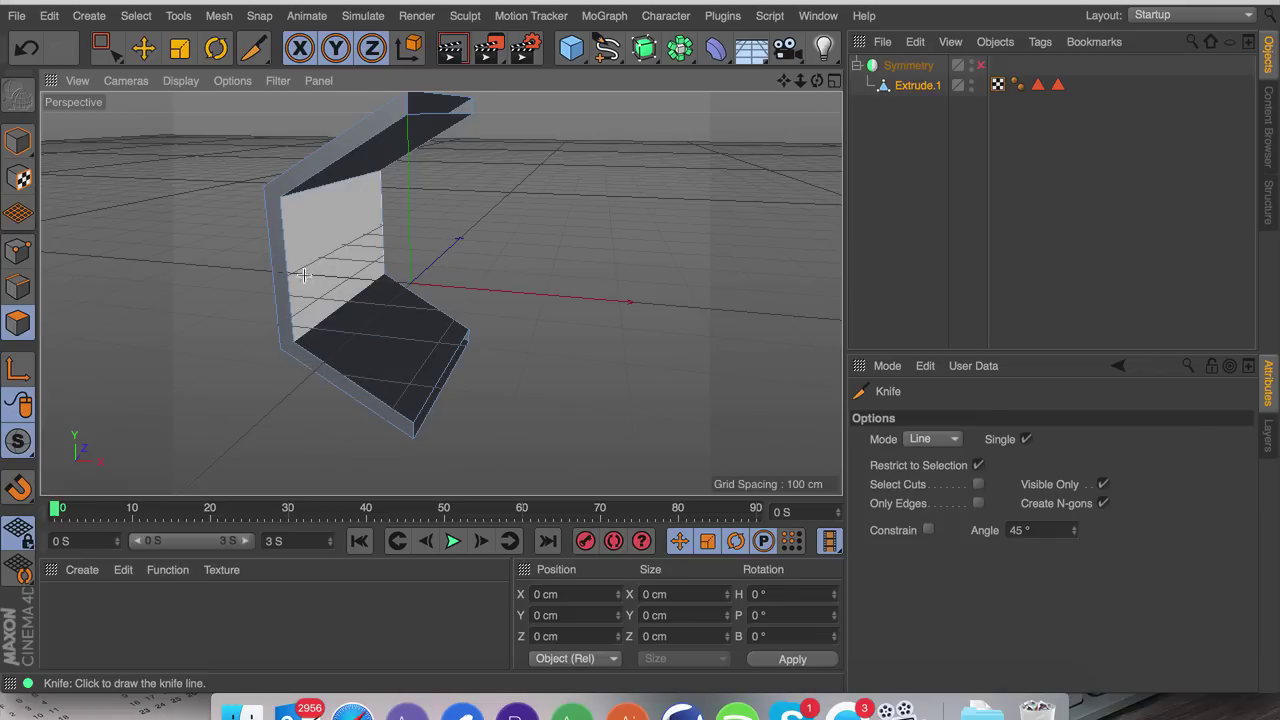
alt+drag(354, 259, 213, 258)
scroll(196, 222, up, 5)
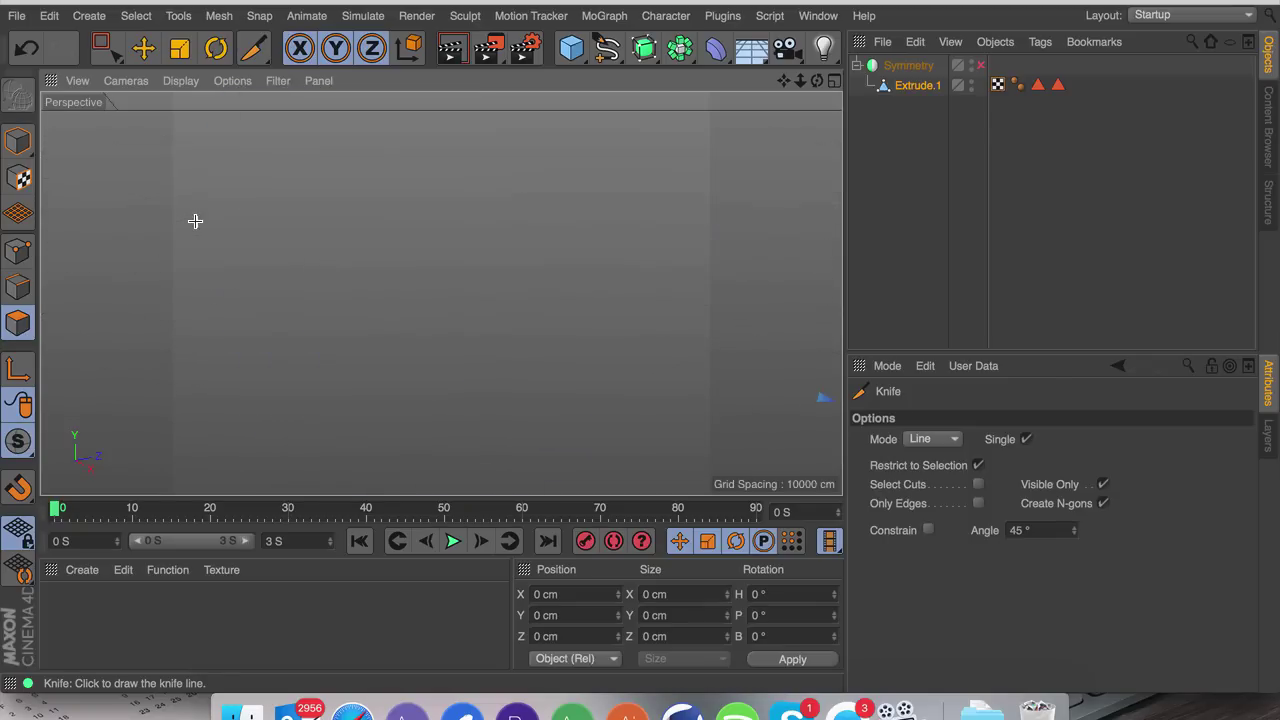
scroll(196, 222, down, 3)
mouse_move(785, 81)
mouse_down()
mouse_move(440, 294)
mouse_move(772, 93)
mouse_up()
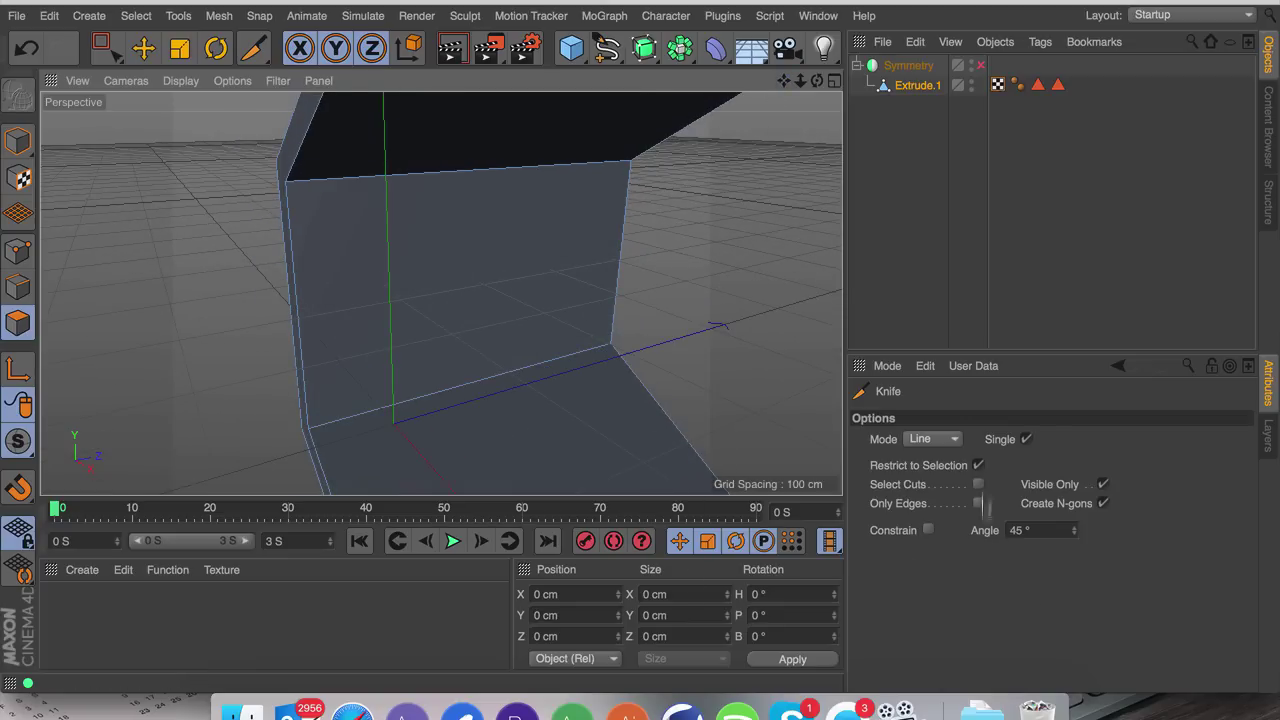
click(955, 442)
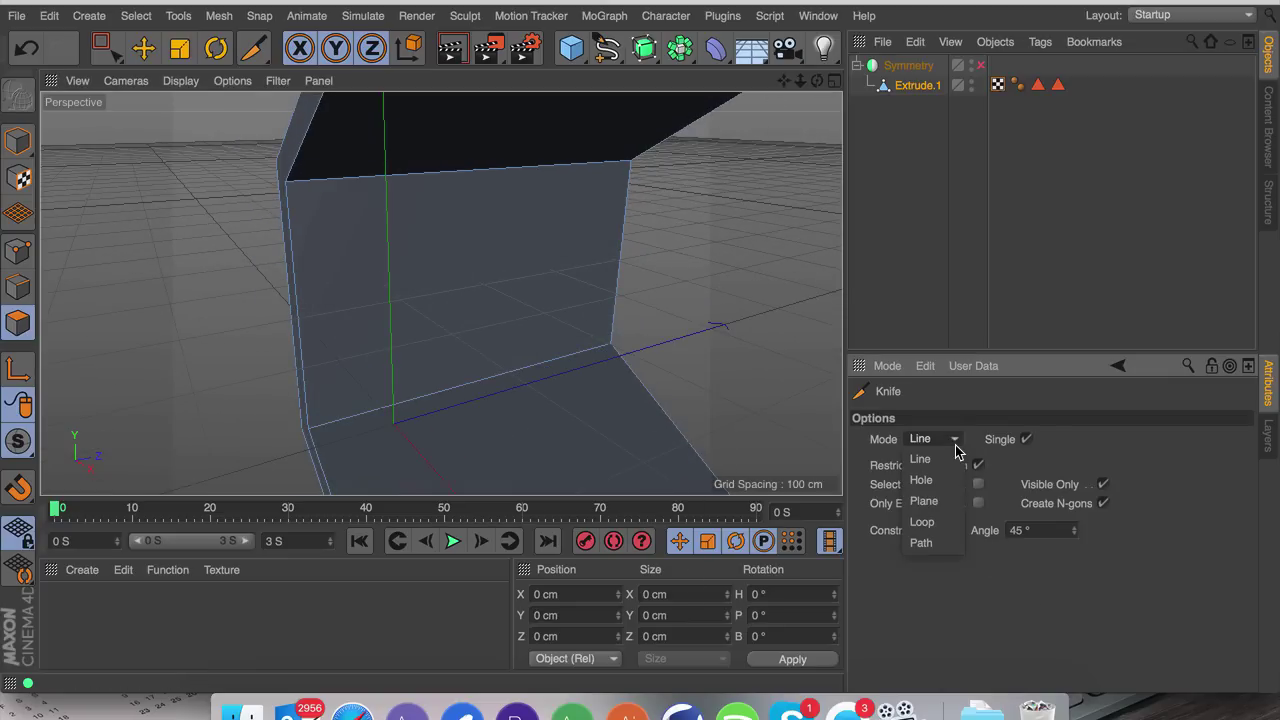
click(922, 501)
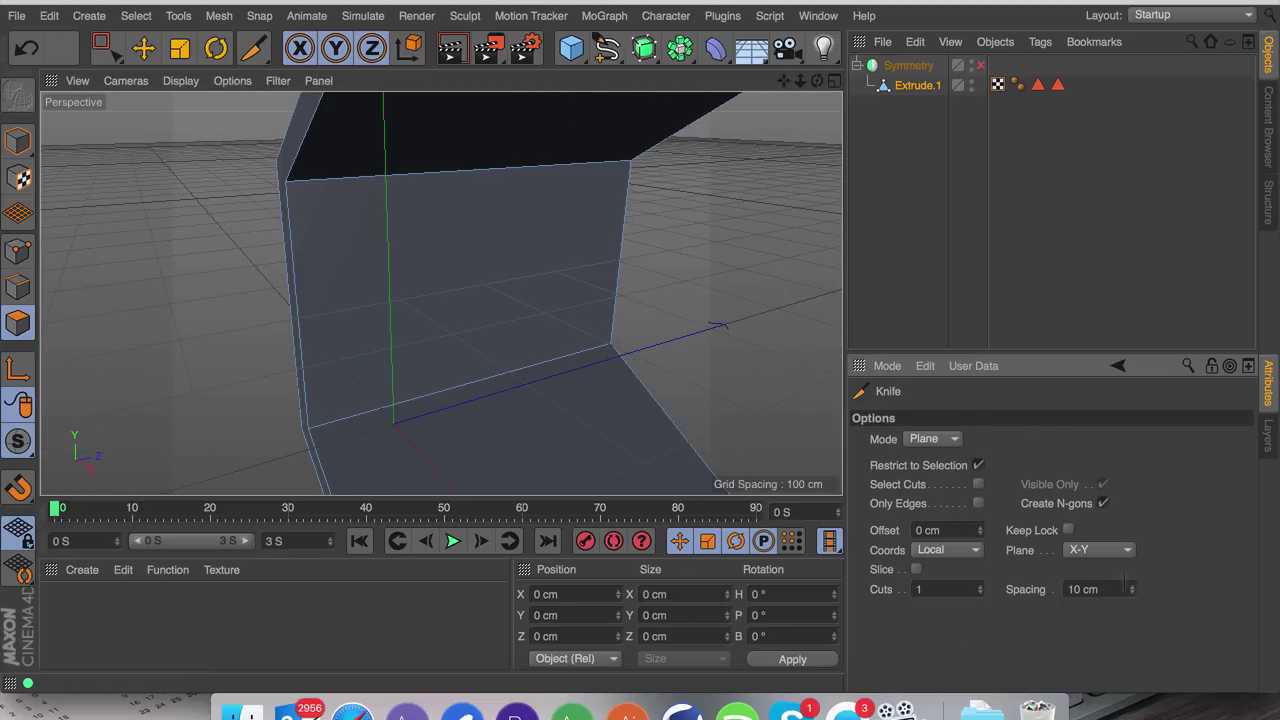
key(m)
key(k)
click(1077, 550)
click(1083, 611)
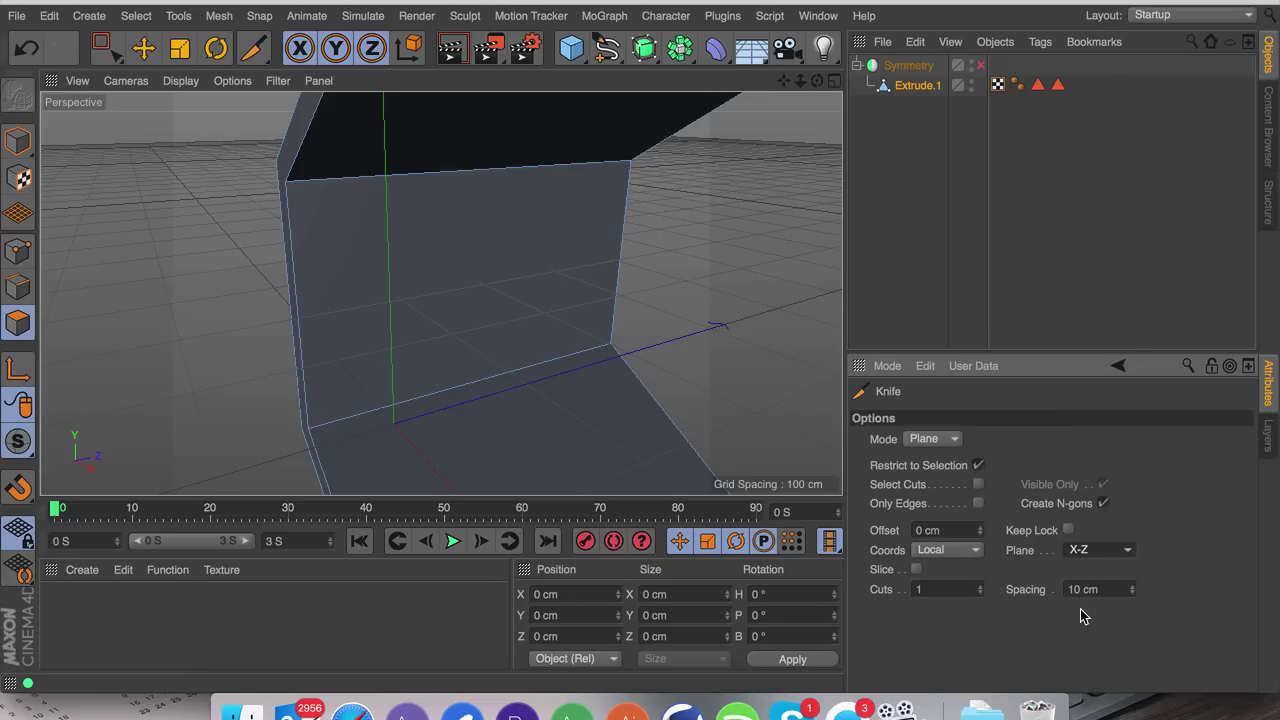
Step: Slice the vertical side wall with 6 horizontal plane cuts at 30 cm spacing
drag(962, 587, 763, 586)
text(3)
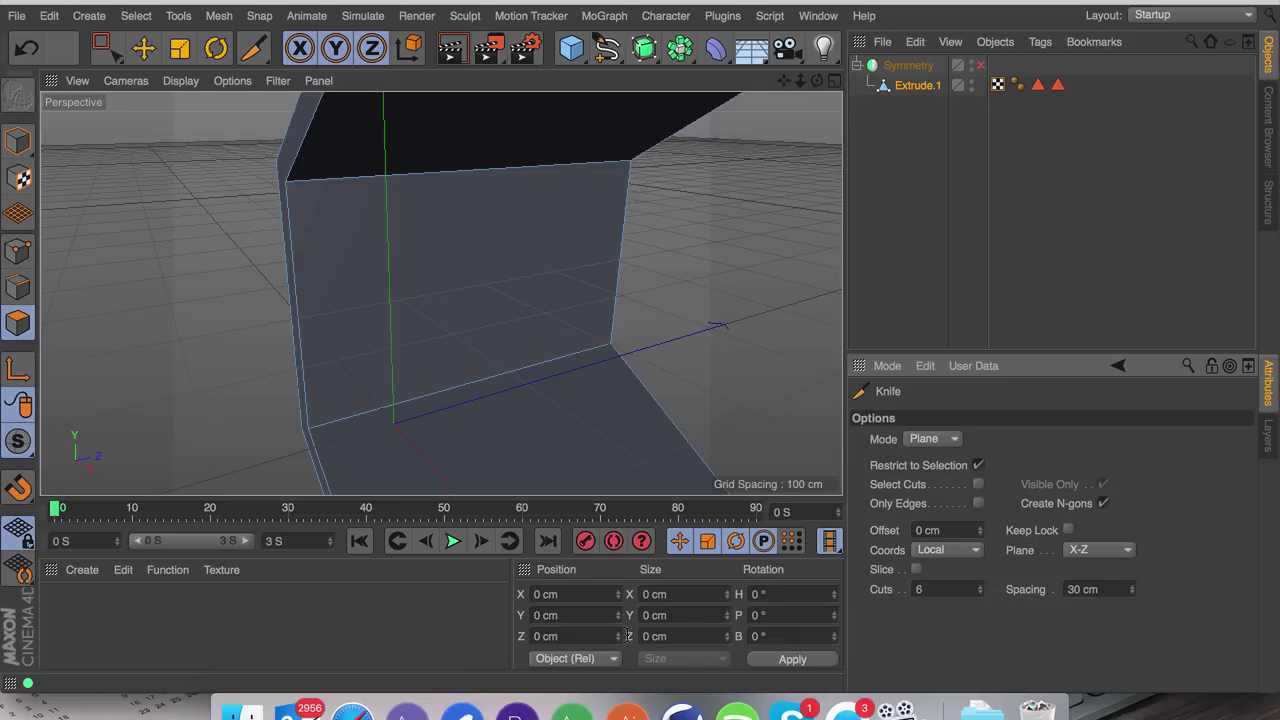
click(364, 366)
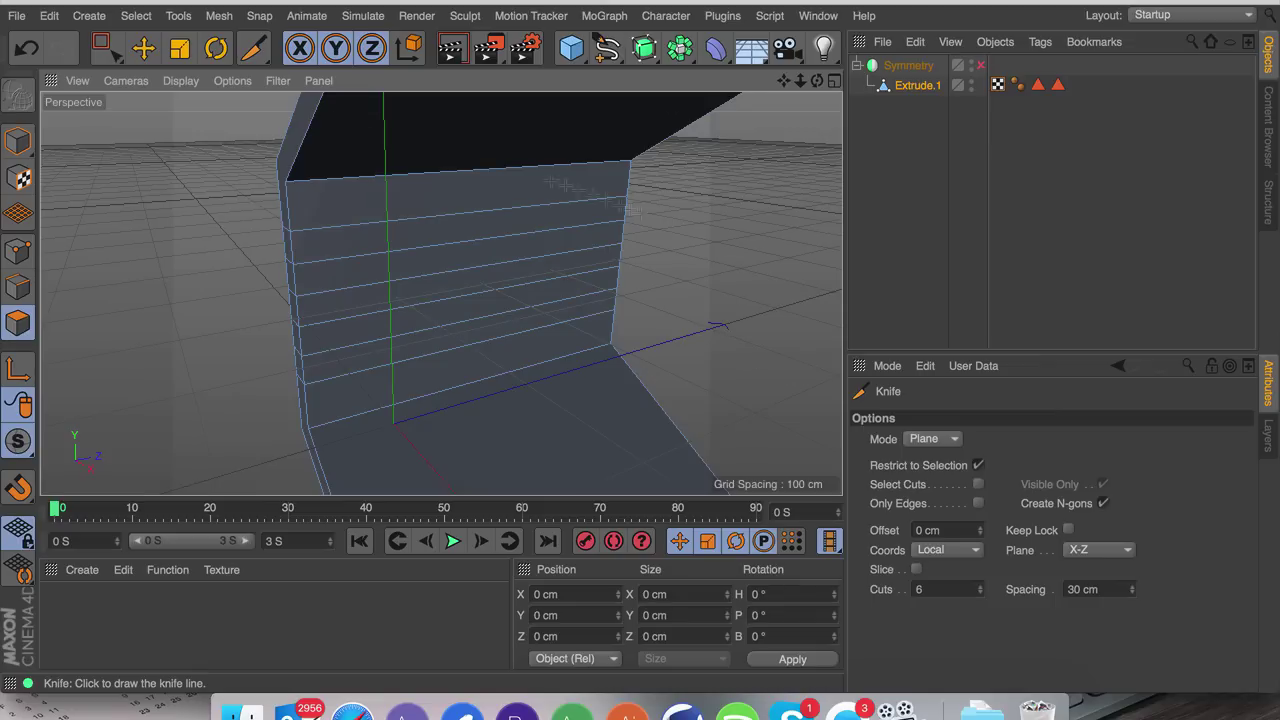
Step: Inset the upper two and lower two wall strips individually using Extrude Inner with Preserve Groups off
key(e)
click(402, 238)
shift+click(400, 270)
shift+click(412, 337)
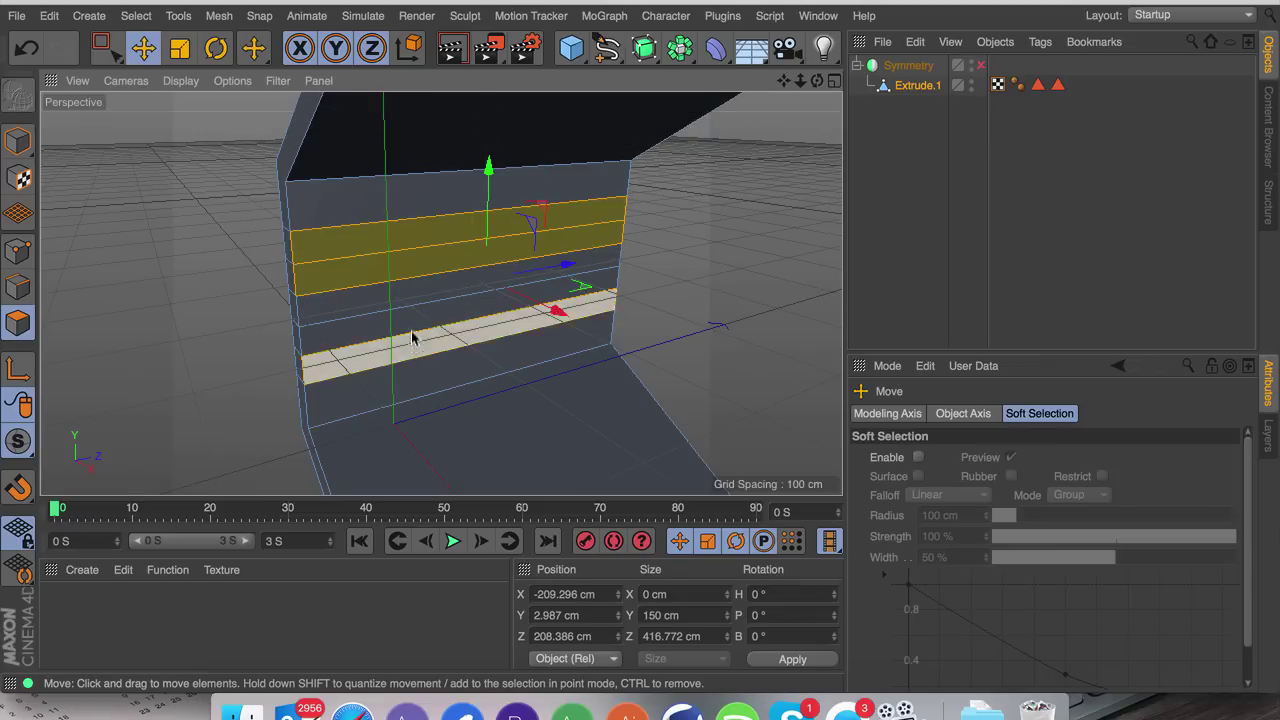
shift+click(414, 318)
right_click(752, 307)
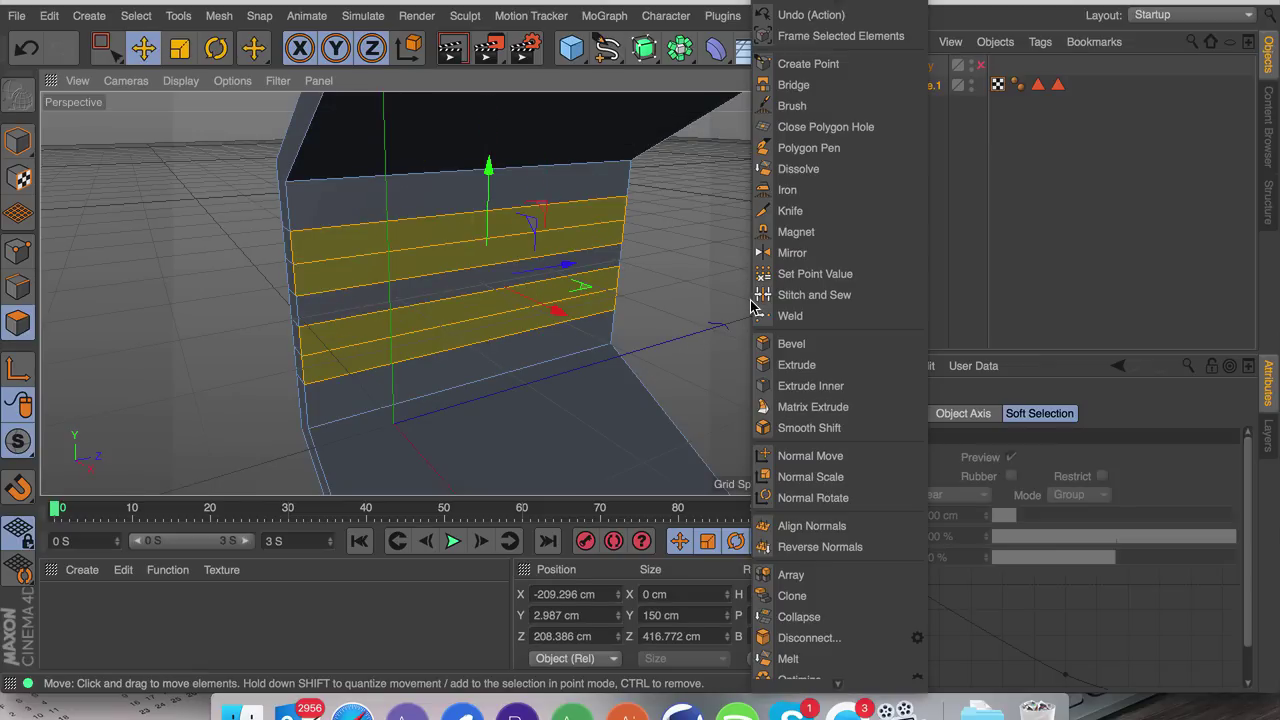
click(795, 386)
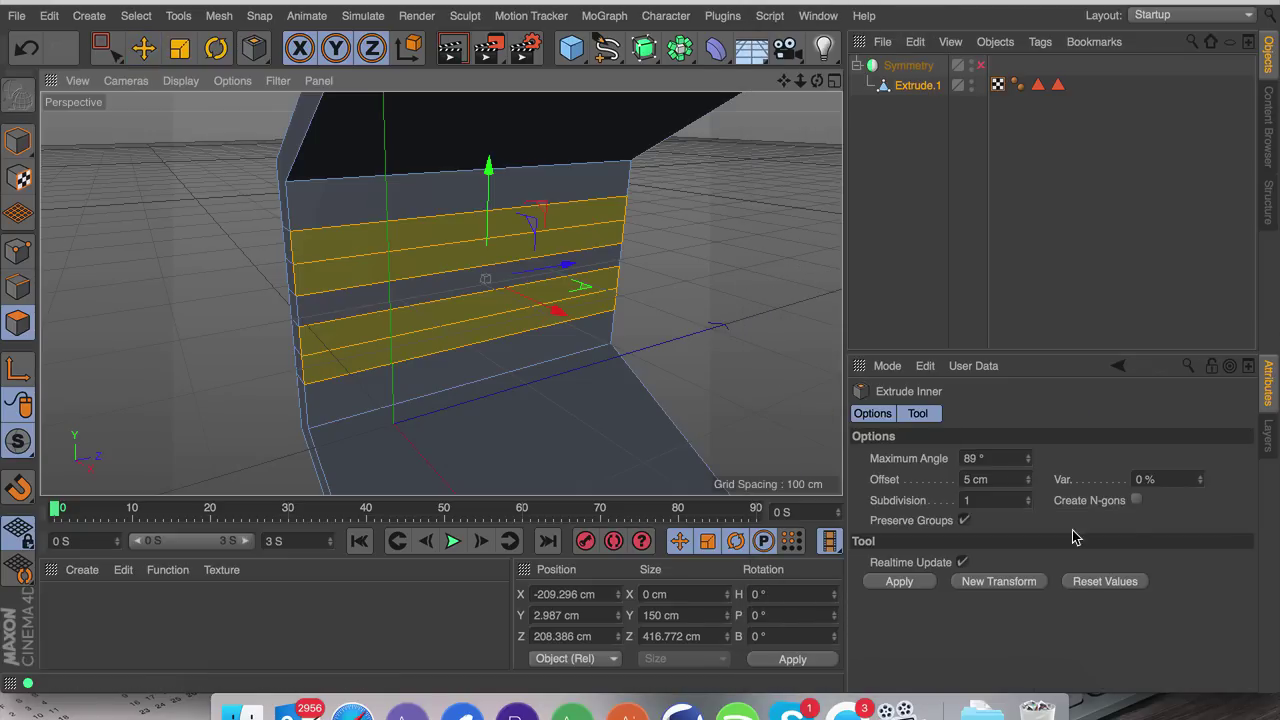
click(965, 521)
drag(668, 258, 705, 258)
Step: Scale the four inset strips along Z to about 250 cm and extrude them about -6.9 cm into the wall
key(t)
drag(513, 272, 553, 270)
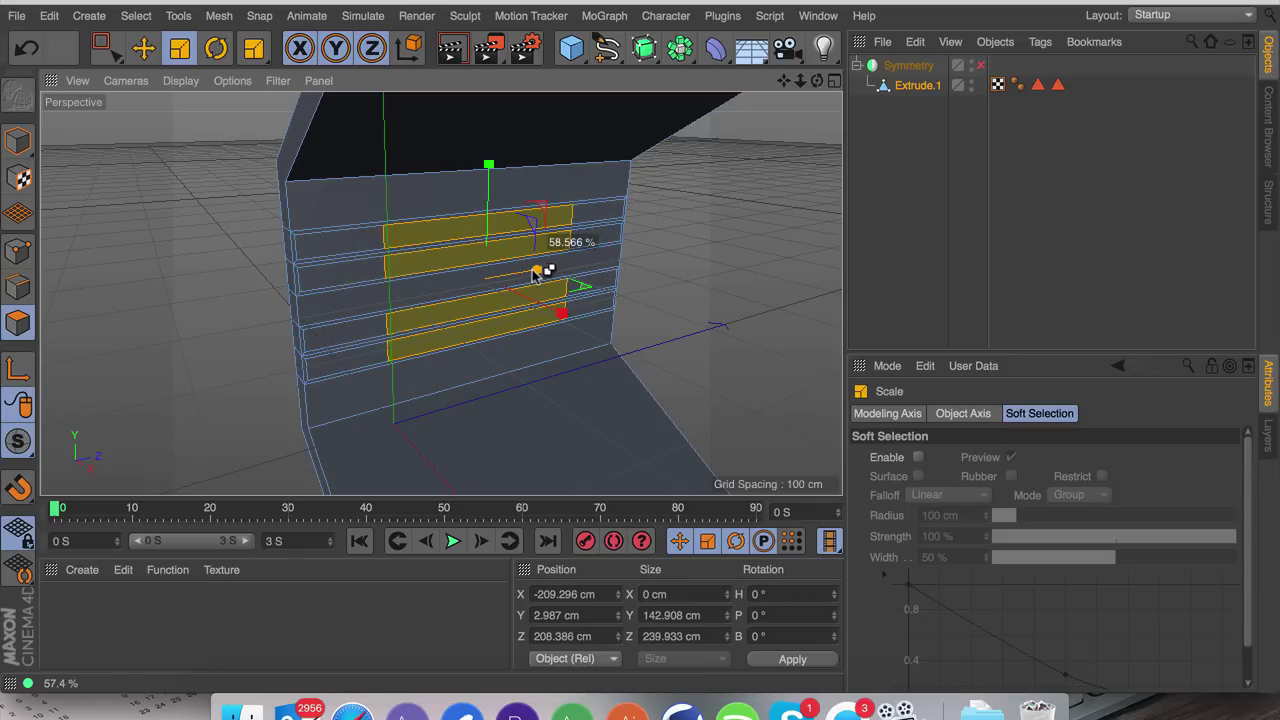
right_click(731, 306)
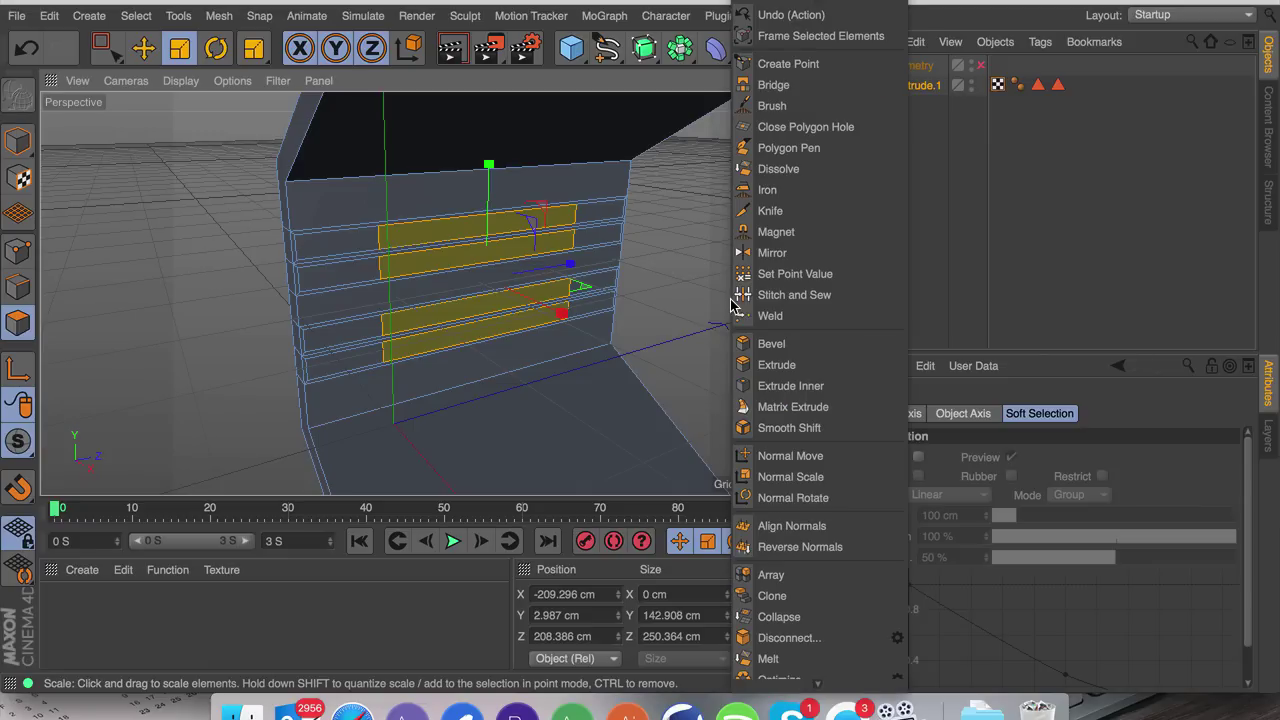
click(776, 365)
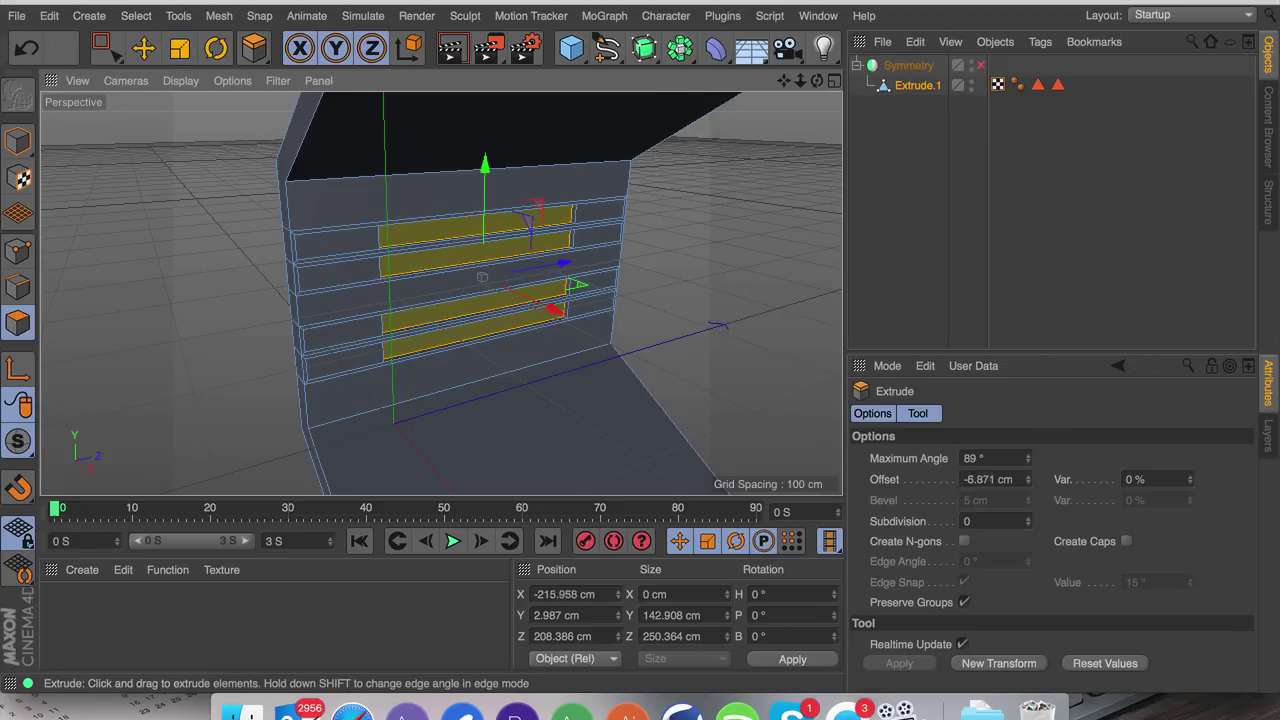
Step: Select only the middle wall strip between the two pairs of recessed strips
key(e)
click(746, 349)
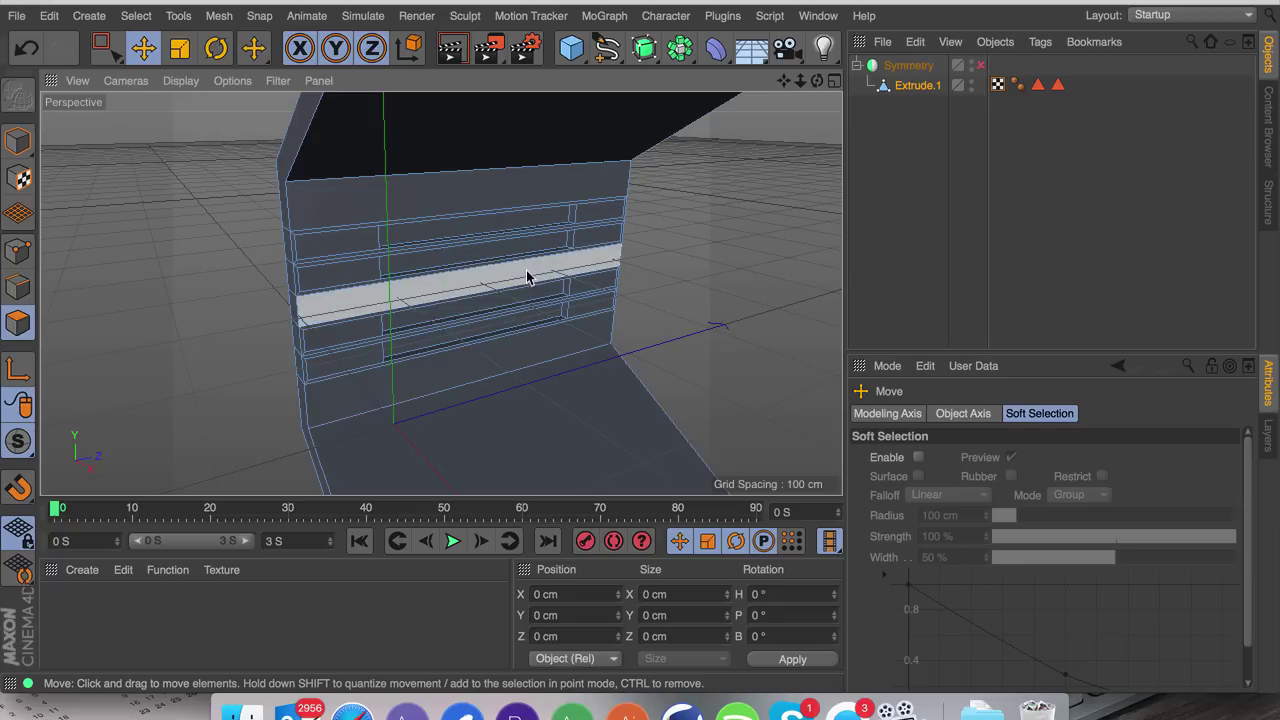
click(530, 279)
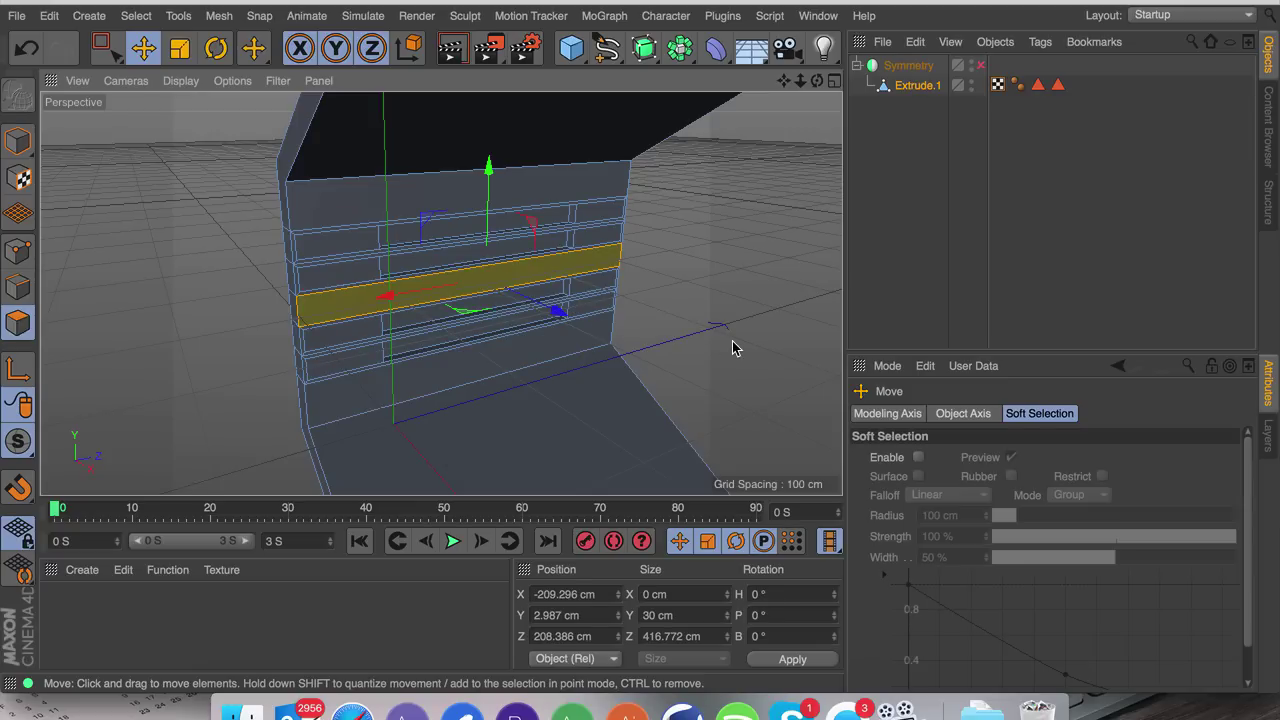
key(t)
drag(740, 263, 599, 309)
key(ctrl+z)
Step: Inset the middle wall strip by about 5.1 cm with Extrude Inner and subdivide the resulting polygon
right_click(748, 335)
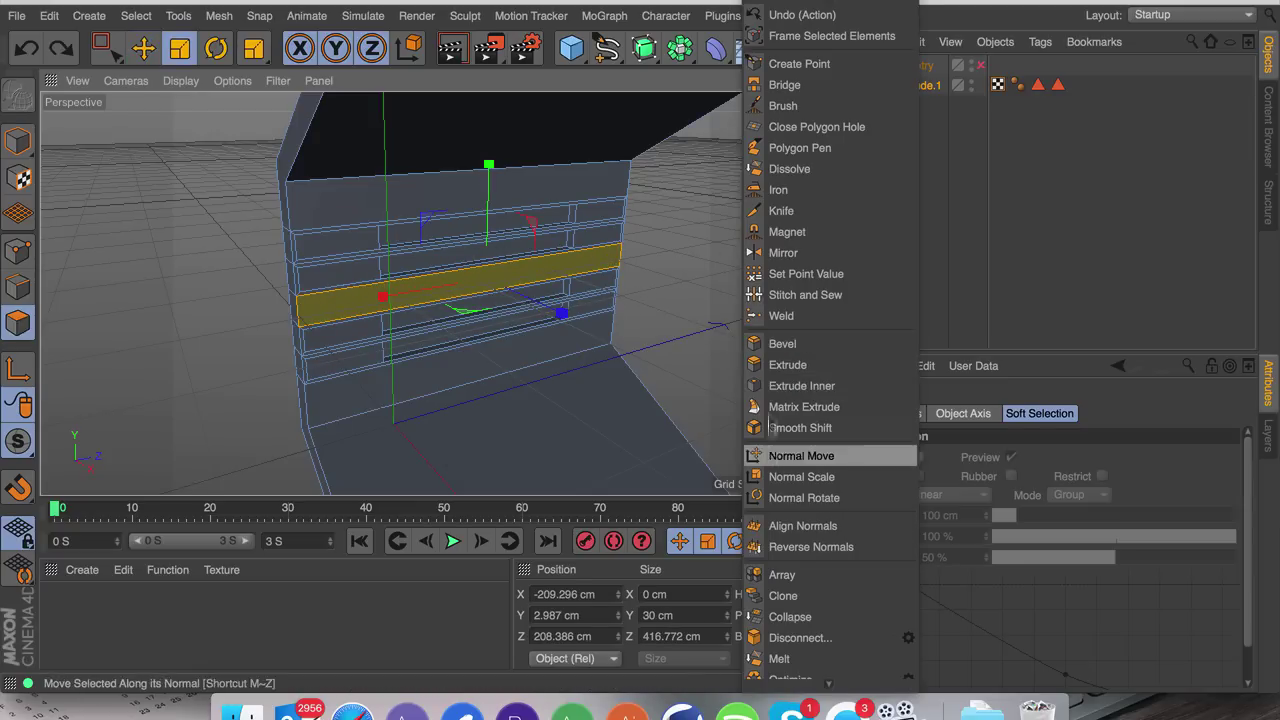
click(801, 385)
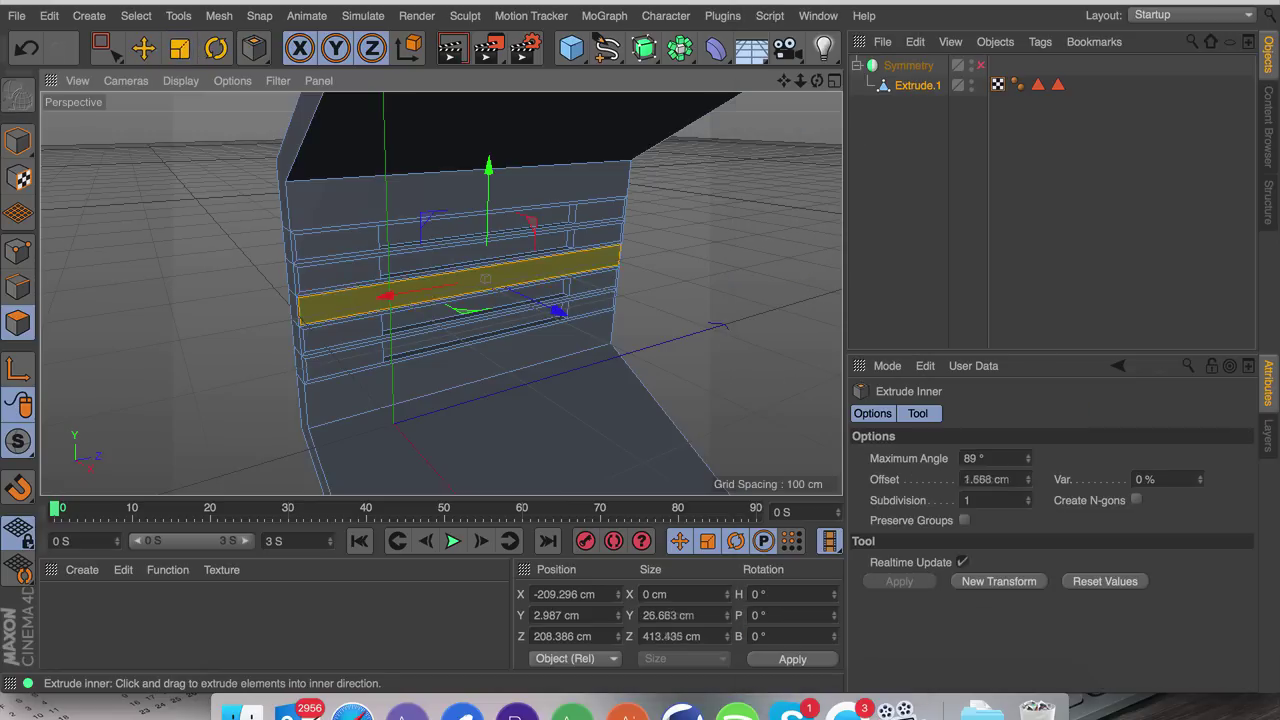
right_click(726, 381)
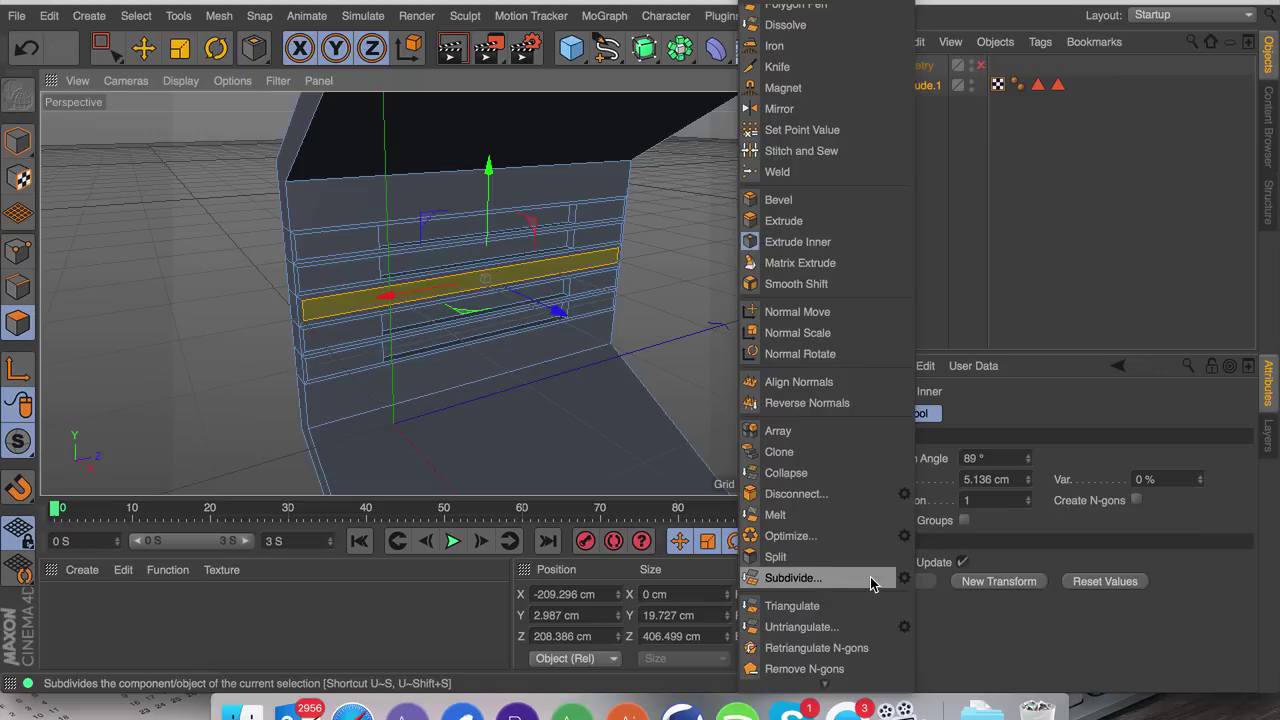
click(870, 577)
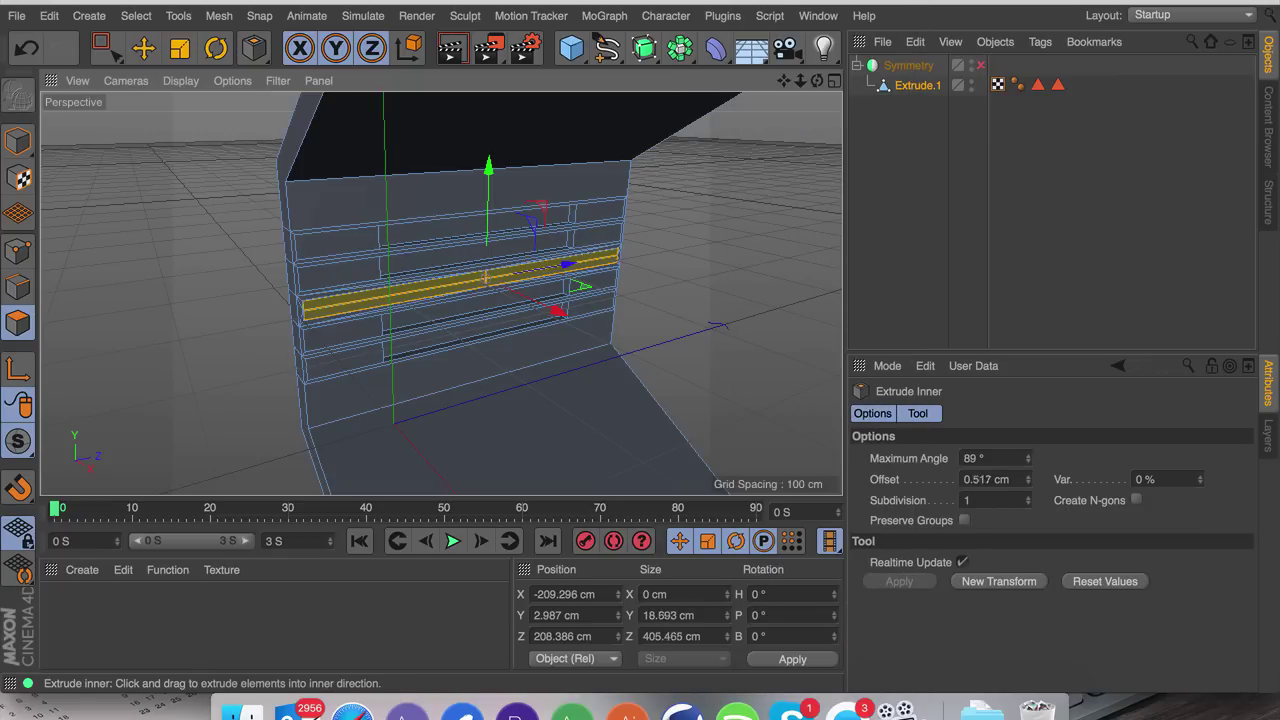
Step: Inset the middle wall strip's subdivided polygons individually by about 1.5 cm and extrude them outward about 2.5 cm
scroll(382, 287, up, 5)
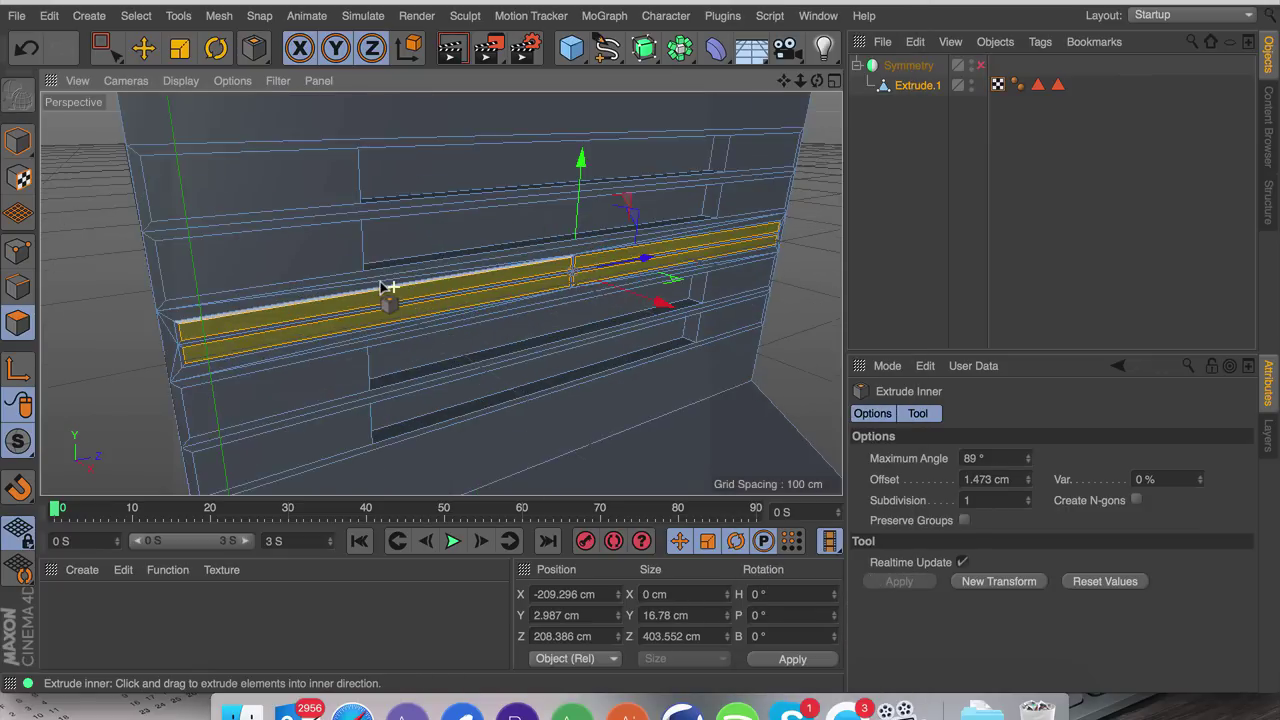
alt+drag(640, 326, 624, 265)
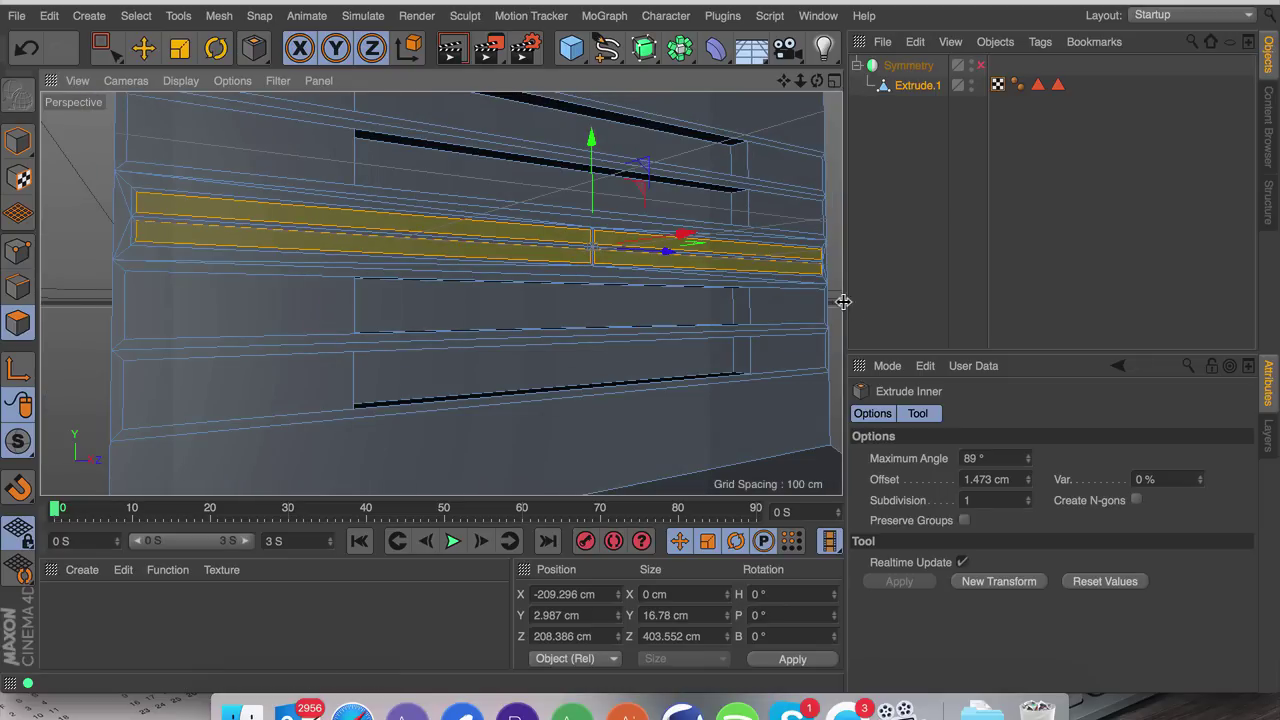
key(d)
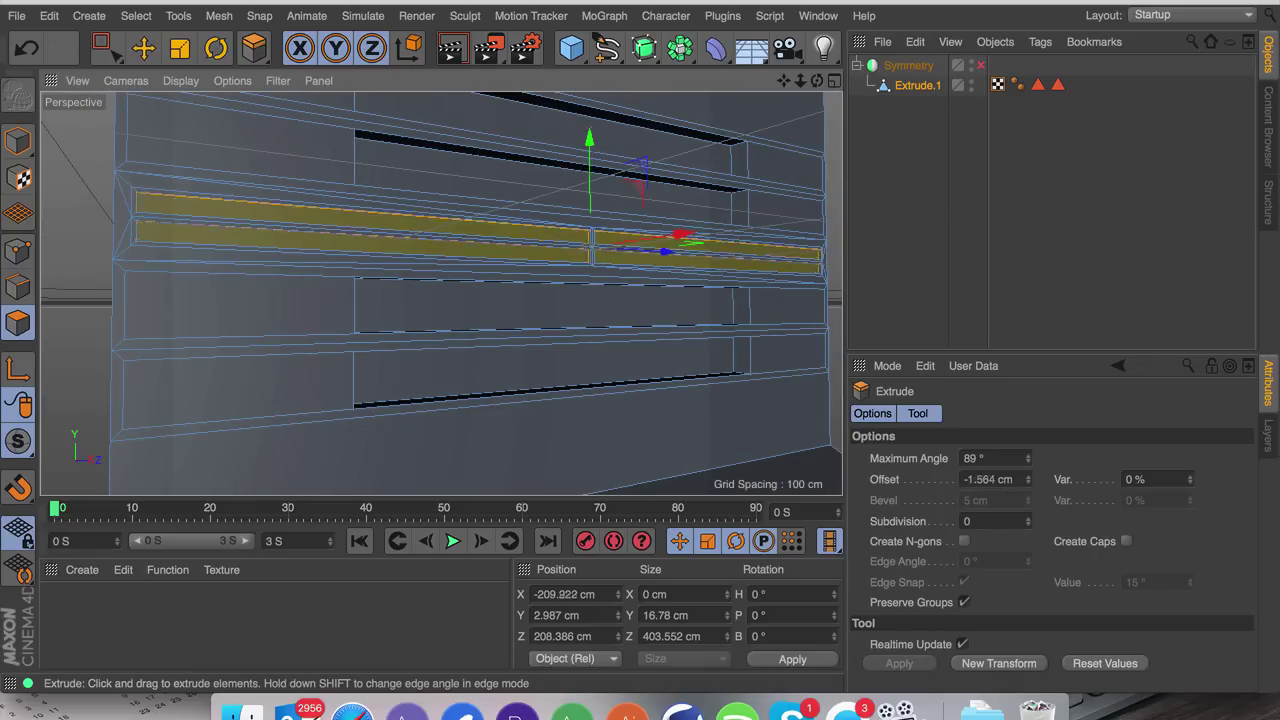
drag(624, 265, 646, 265)
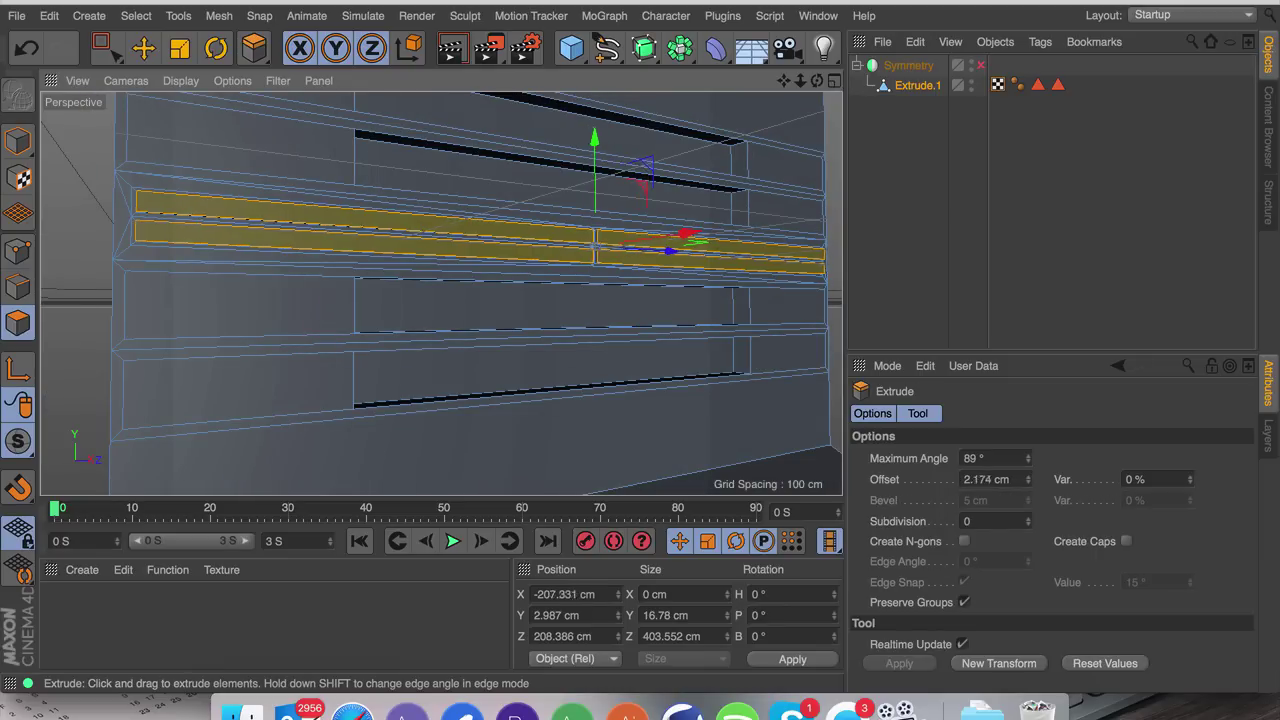
Step: Inset the raised middle-strip panels by about 1.5 cm with Extrude Inner and subdivide the inner polygons
right_click(790, 350)
click(860, 387)
drag(766, 371, 790, 371)
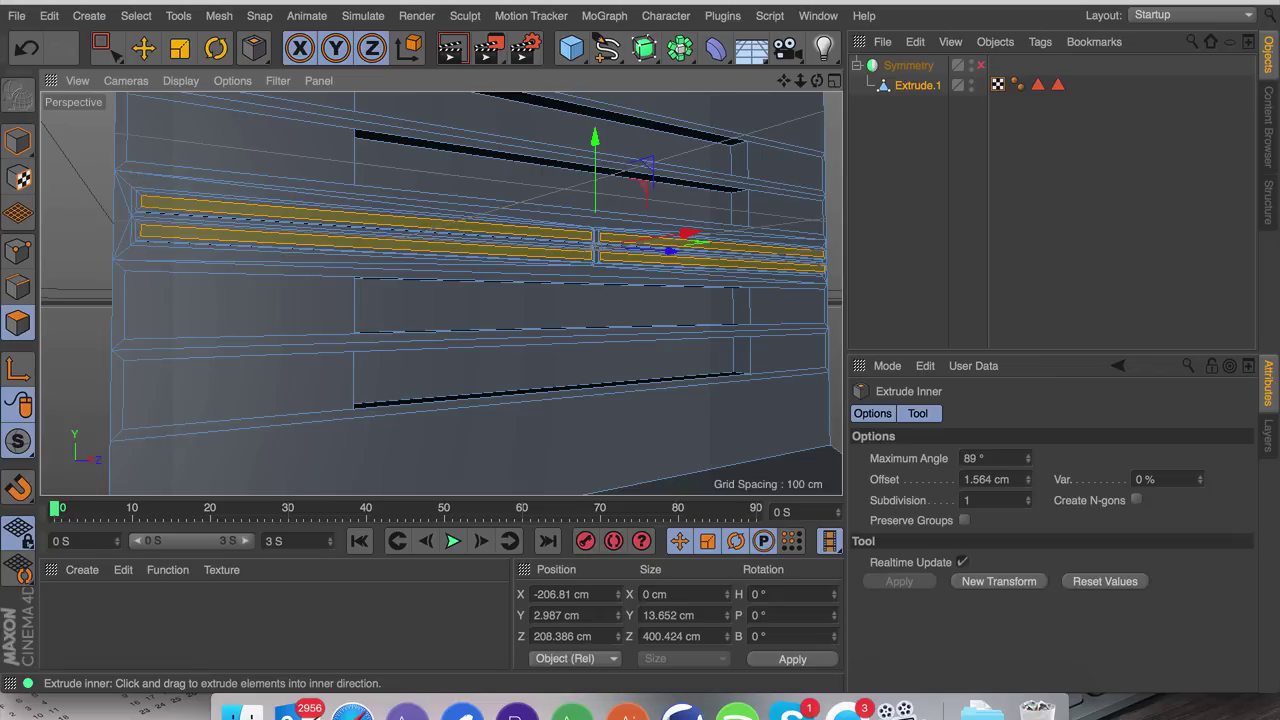
right_click(766, 371)
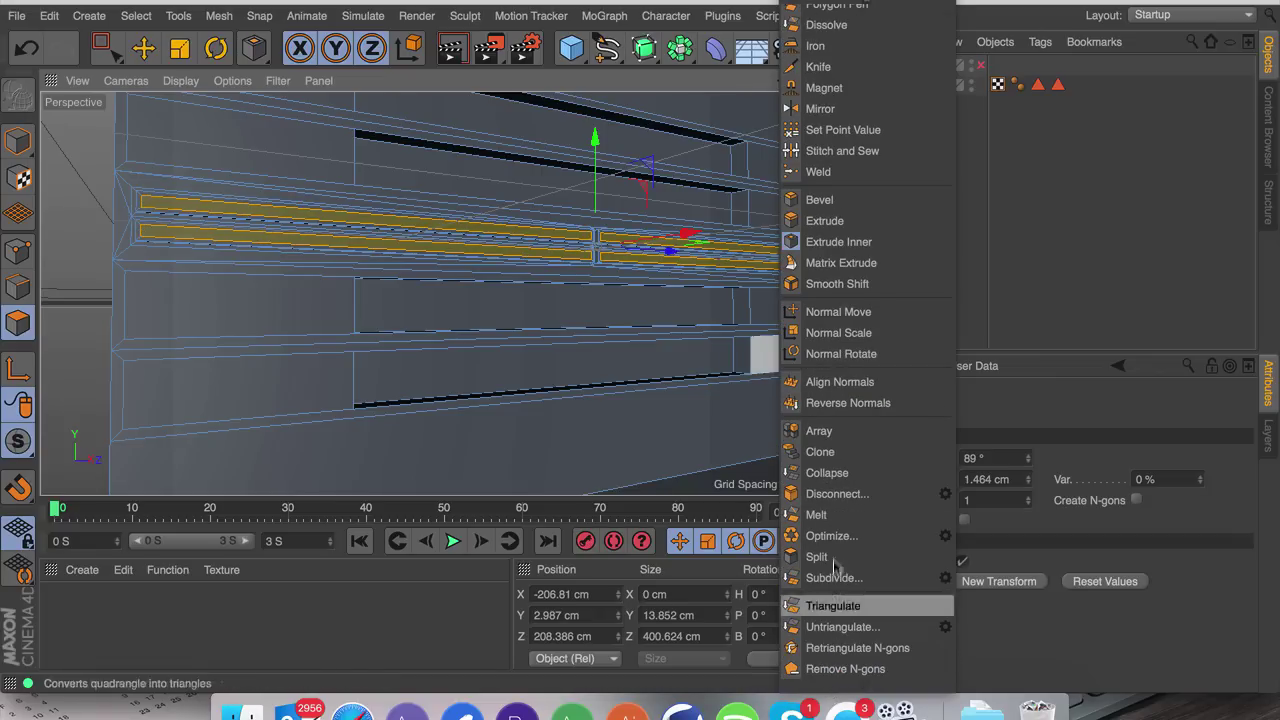
click(832, 577)
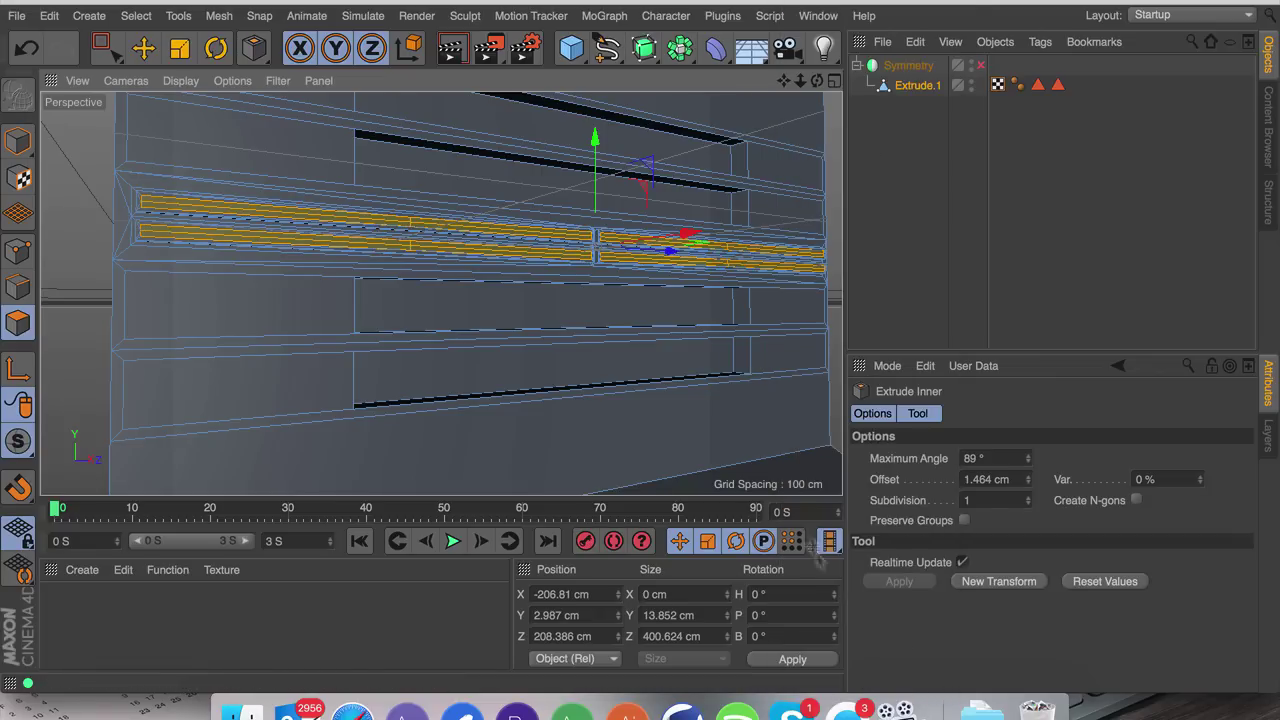
Step: Inset the subdivided middle-strip polygons individually by about 0.4 cm, recess them with Extrude, and clear the selection
right_click(748, 434)
click(808, 387)
drag(808, 384, 752, 395)
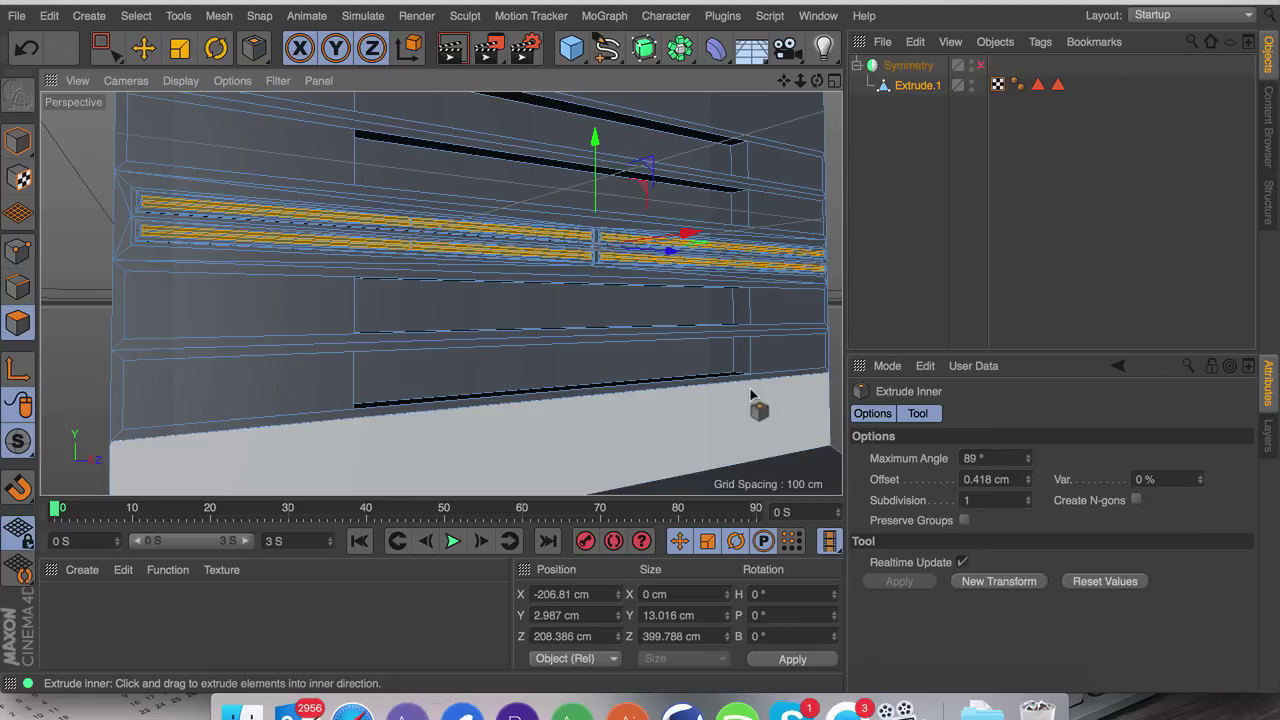
right_click(750, 395)
click(811, 365)
drag(730, 440, 654, 410)
key(e)
click(86, 263)
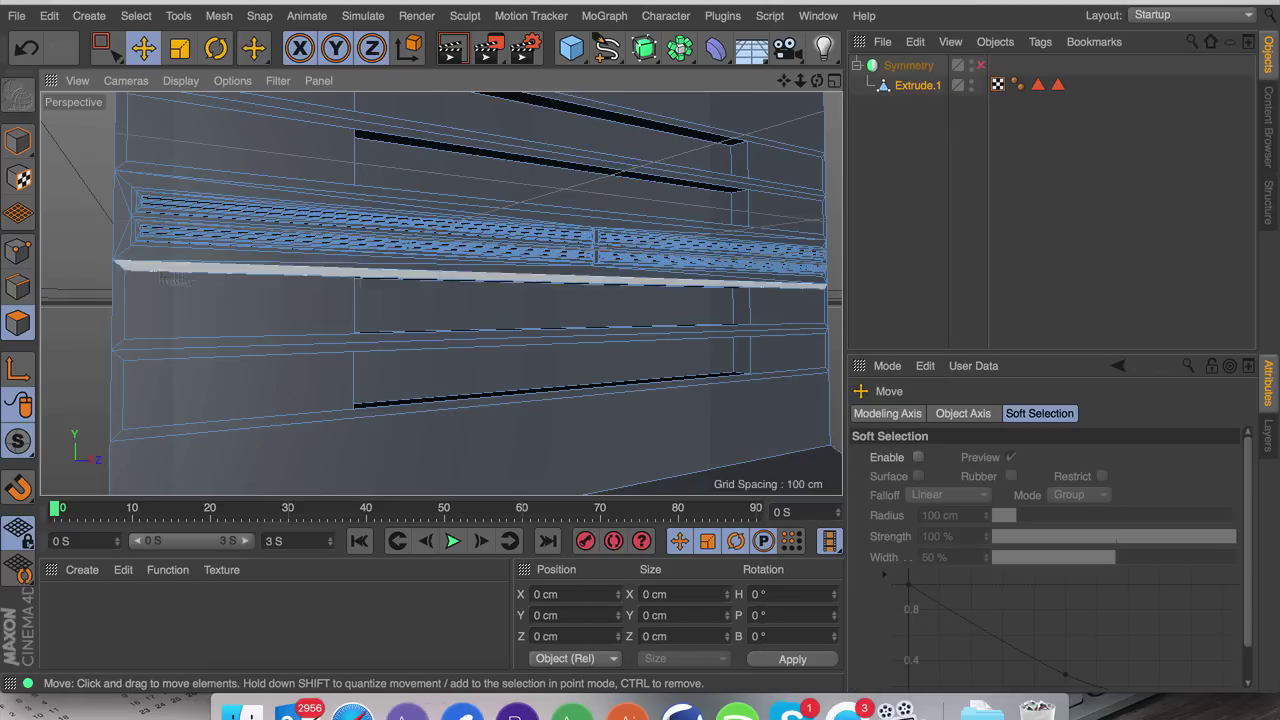
Step: Bevel the outer edge loop of the recess just above the middle strip with a 1.86 cm offset and 6 subdivisions
alt+drag(451, 217, 355, 186)
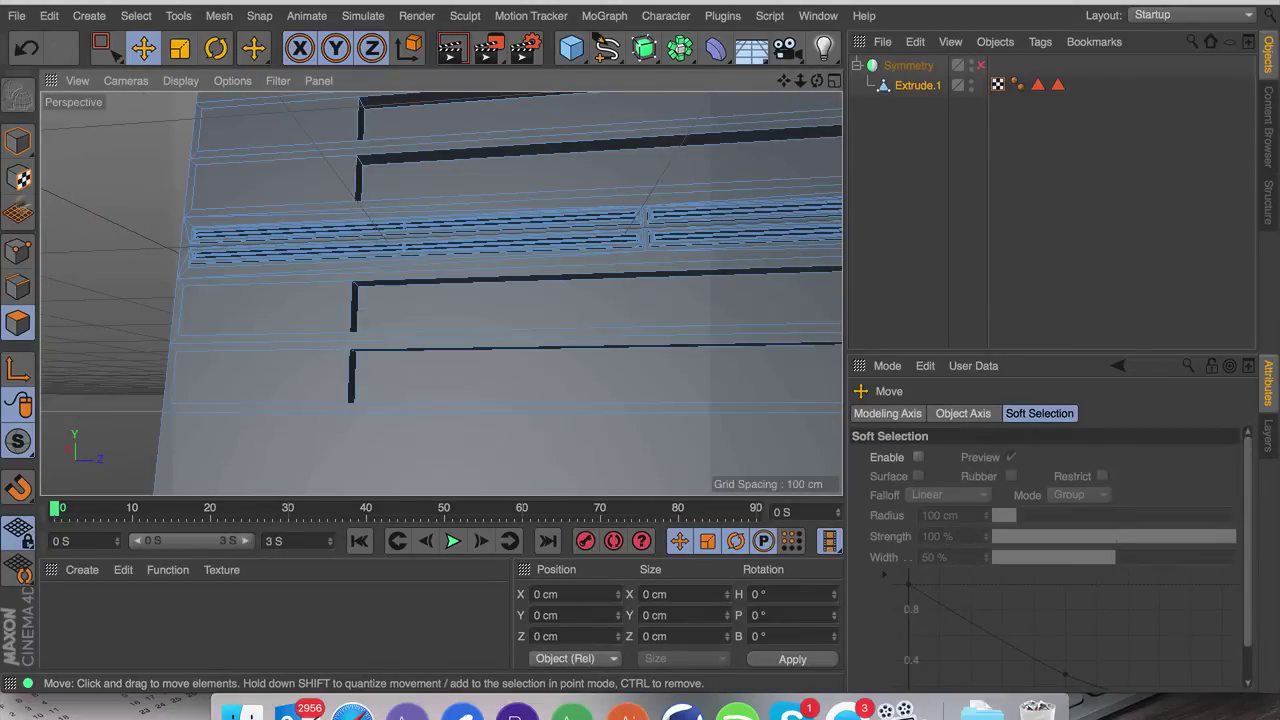
click(20, 290)
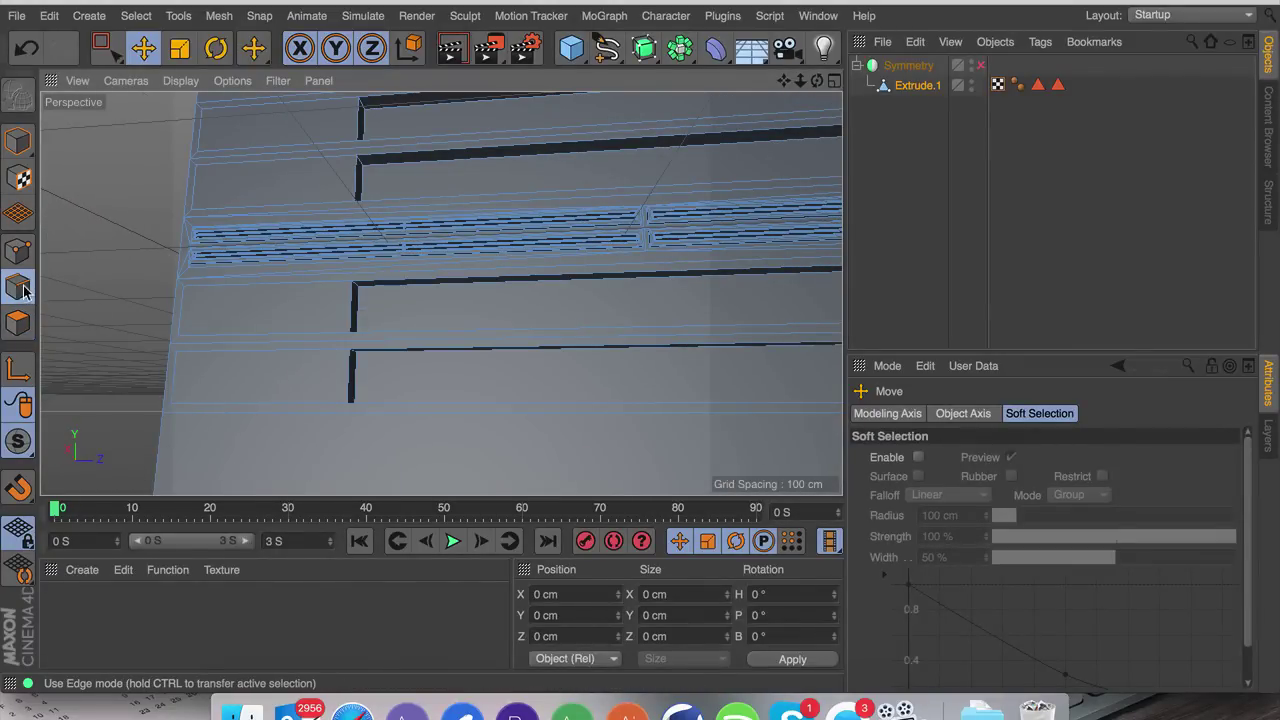
double_click(398, 158)
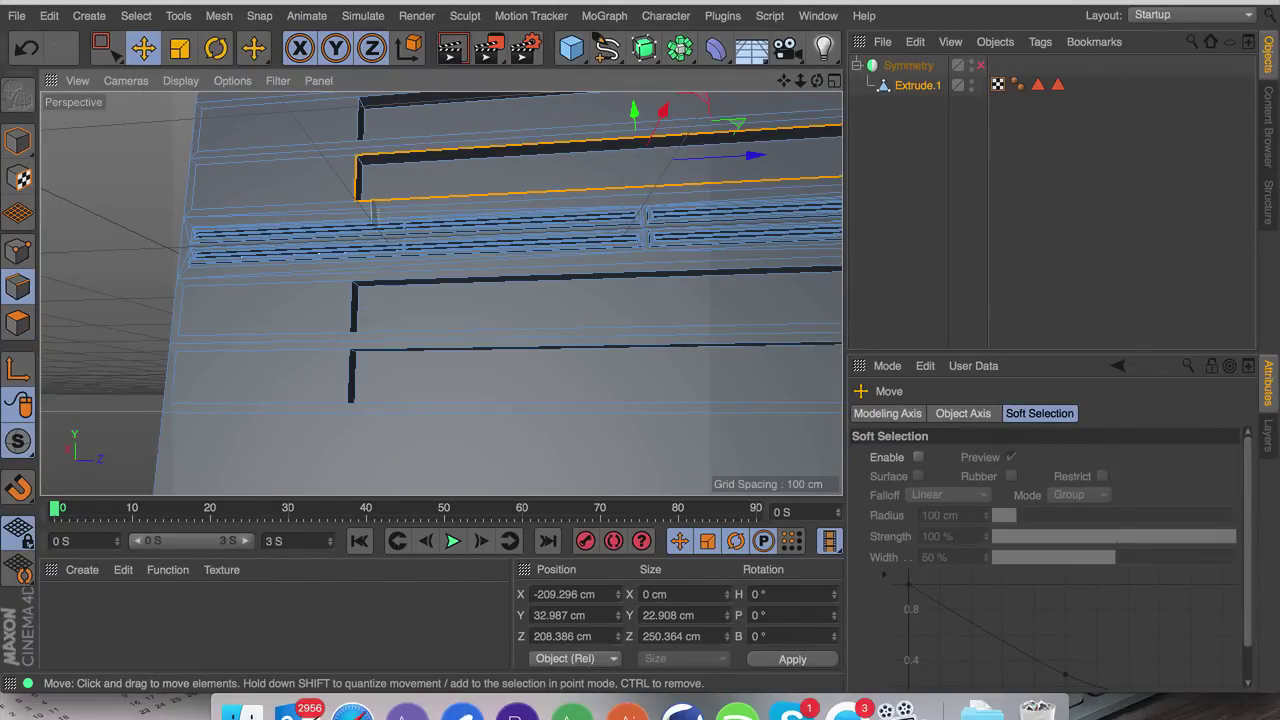
right_click(170, 199)
click(205, 518)
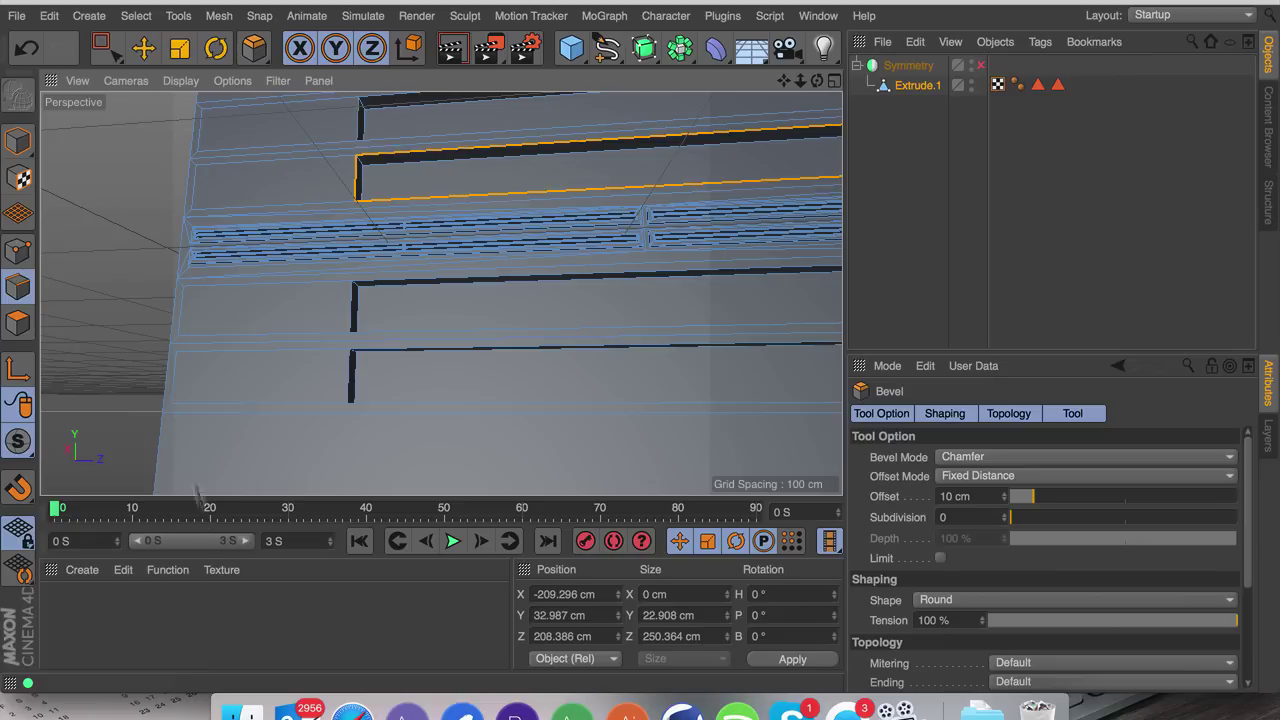
drag(83, 345, 88, 345)
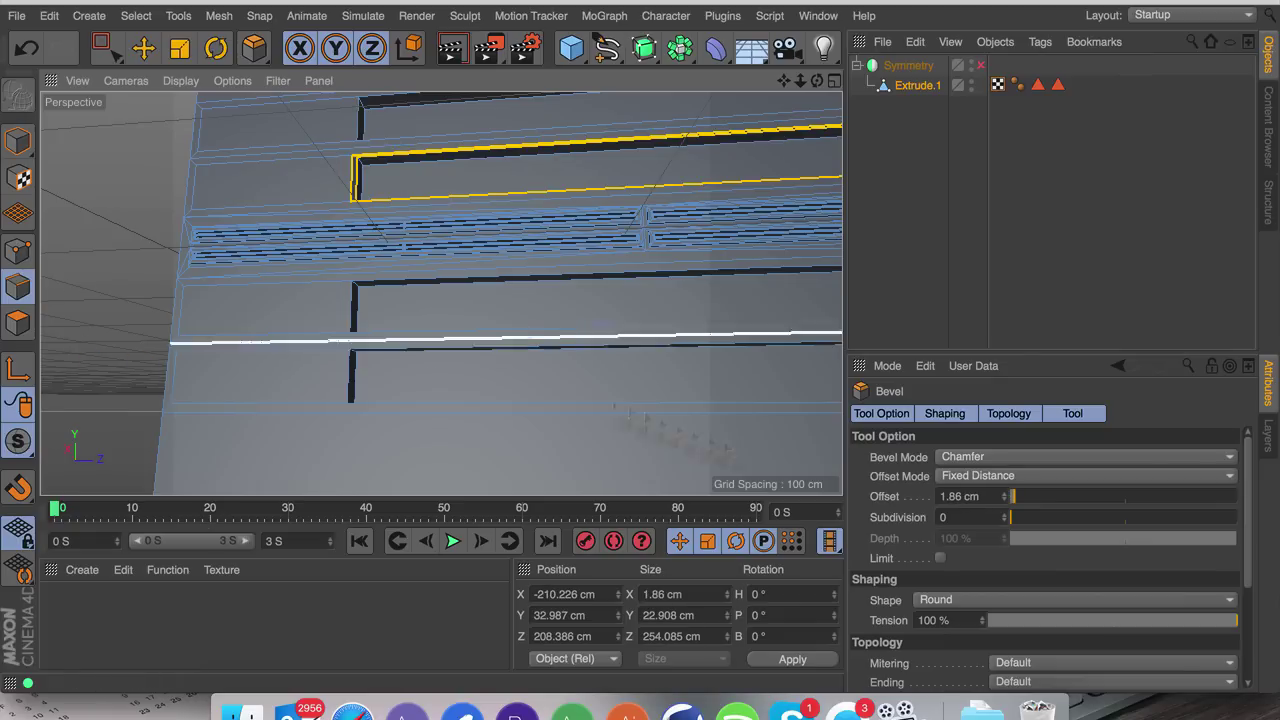
drag(1038, 518, 1082, 518)
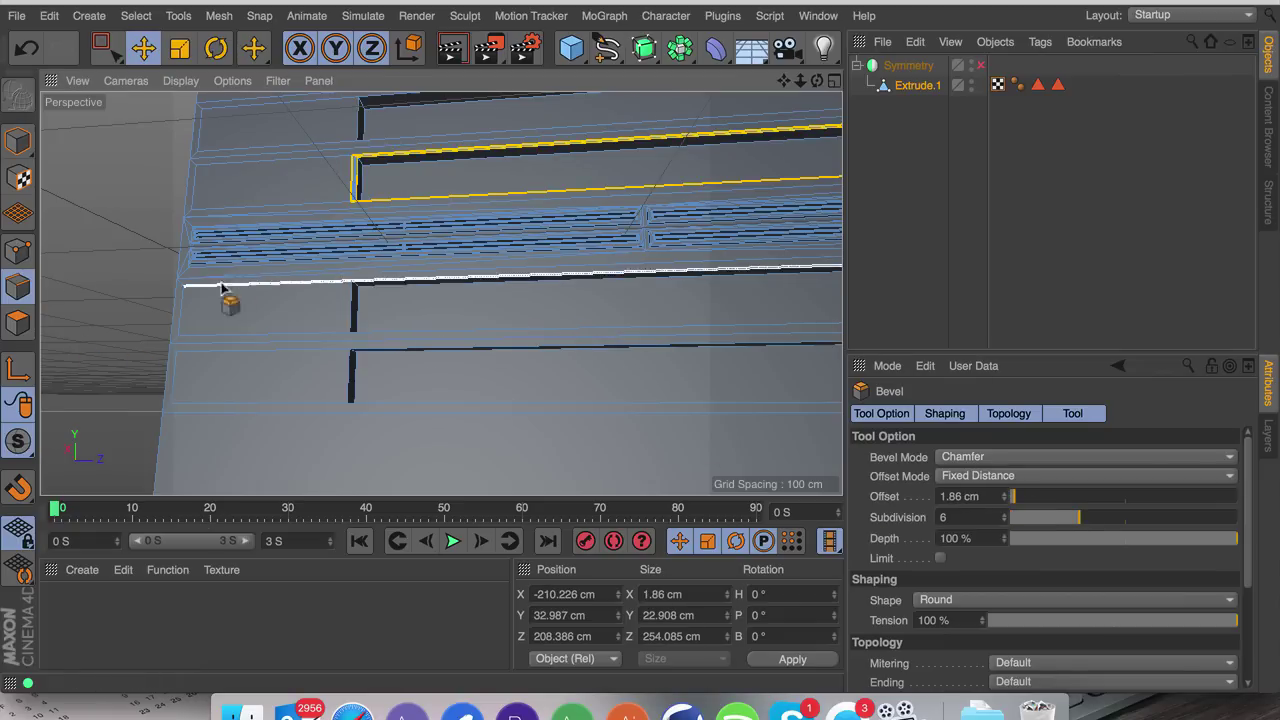
key(e)
click(49, 257)
scroll(330, 182, up, 3)
scroll(330, 182, up, 2)
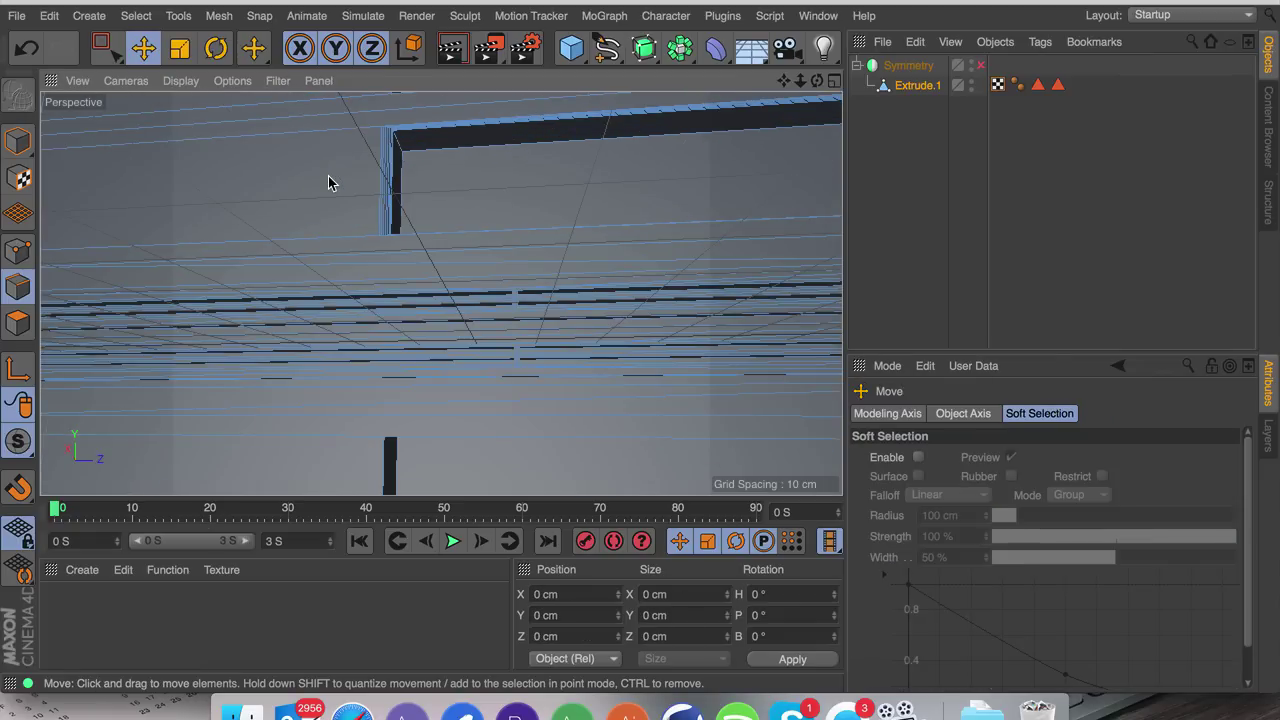
scroll(330, 182, down, 8)
scroll(330, 182, up, 2)
click(386, 194)
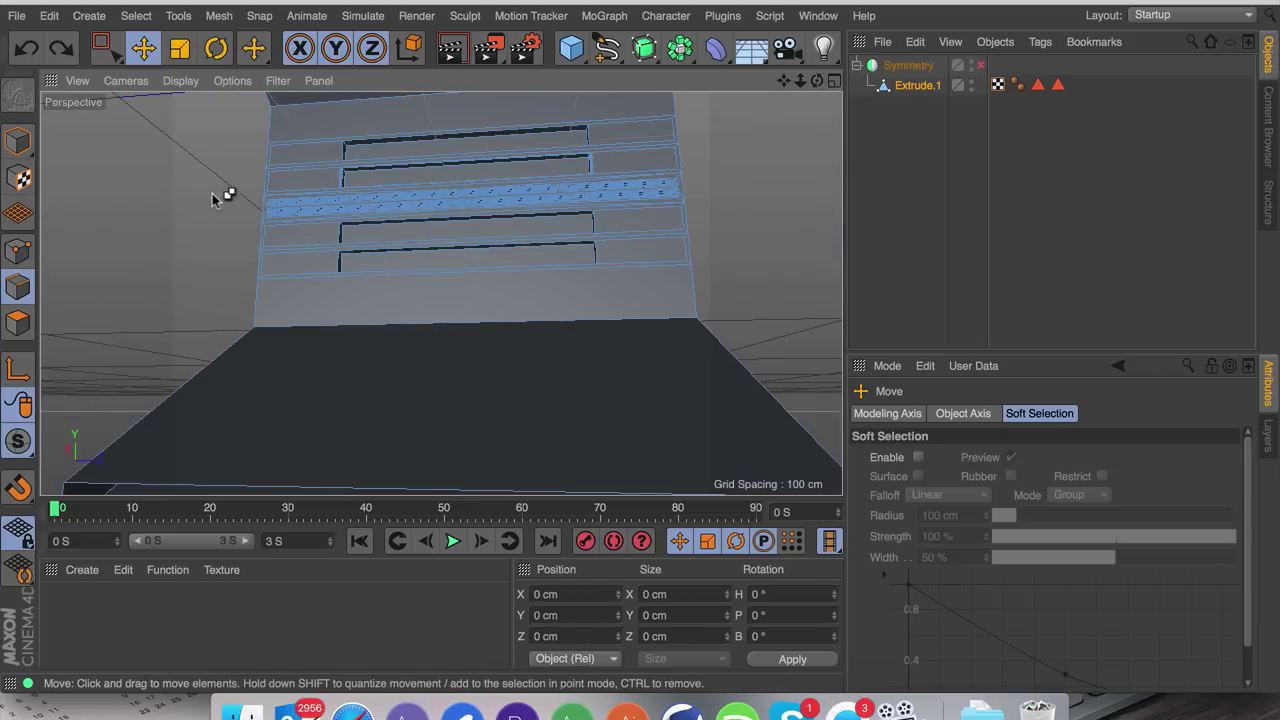
drag(295, 222, 335, 231)
key(super+z)
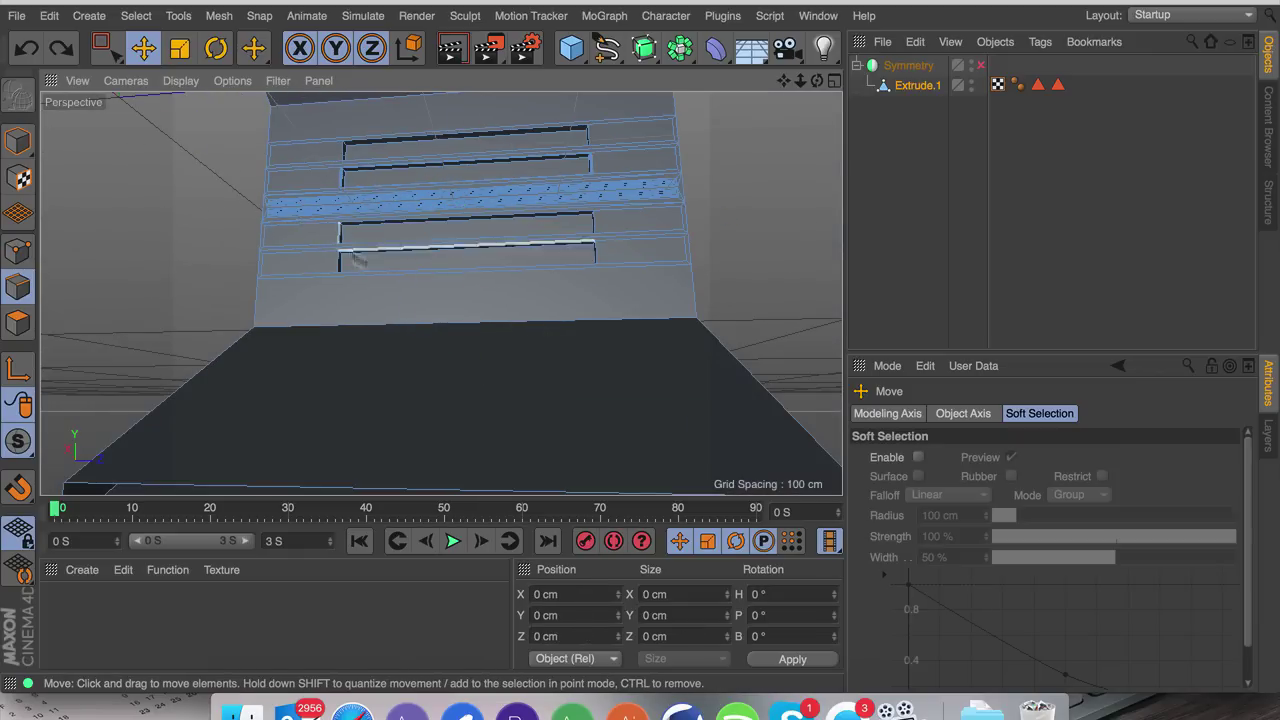
Step: Cut the large polygon below the side wall lengthwise with the Knife in Plane mode, using 2 X-Z cuts spaced 30 cm
drag(817, 81, 840, 100)
mouse_move(441, 293)
mouse_down()
mouse_move(828, 86)
mouse_move(441, 293)
mouse_up()
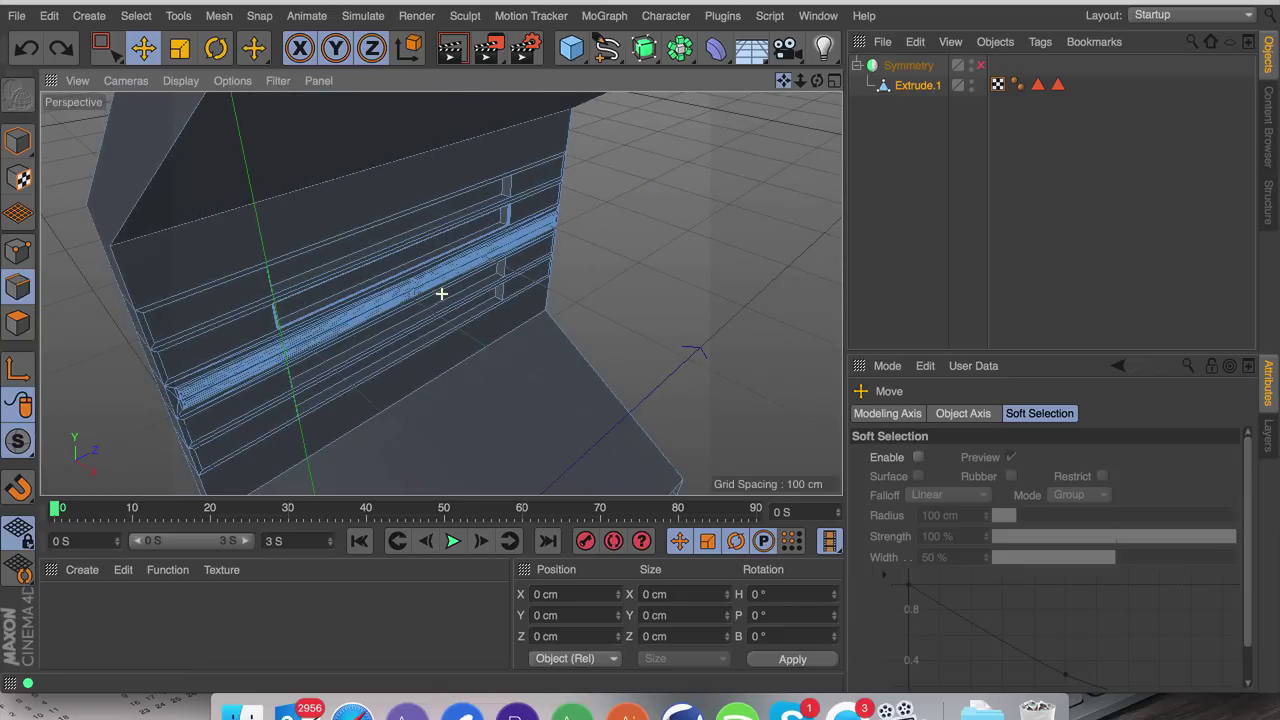
drag(815, 85, 441, 293)
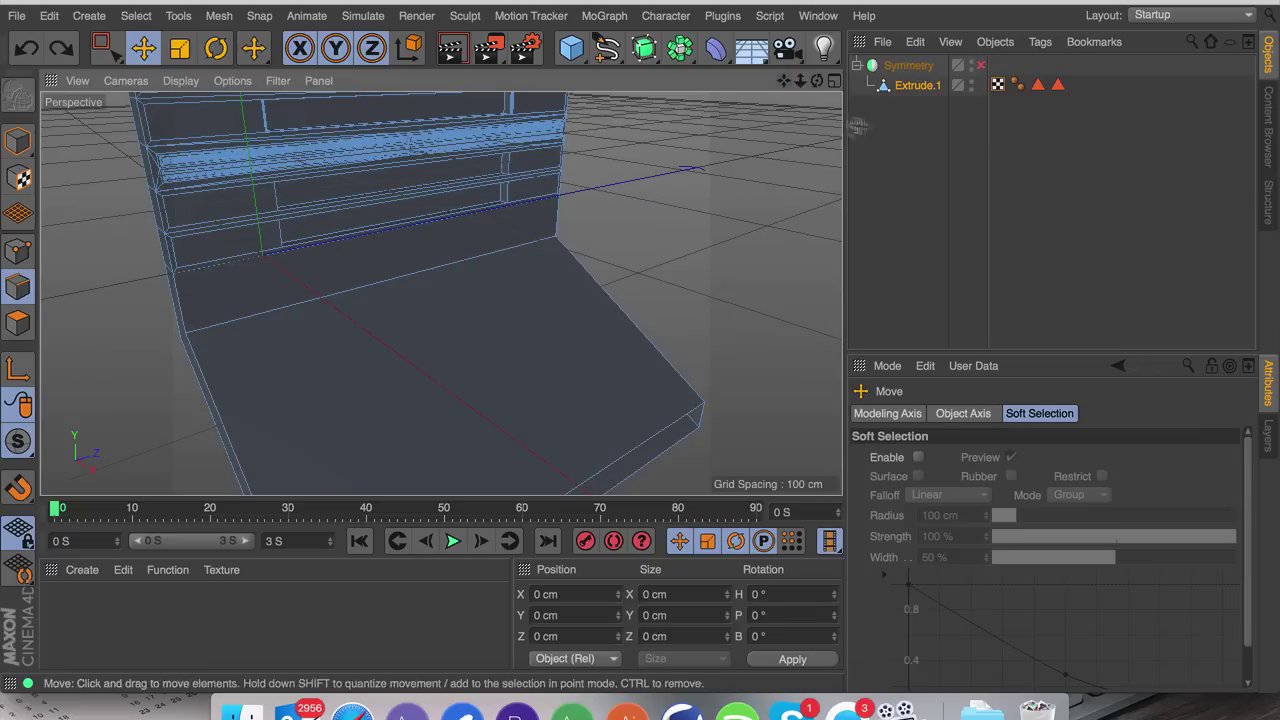
click(18, 322)
click(396, 388)
right_click(396, 388)
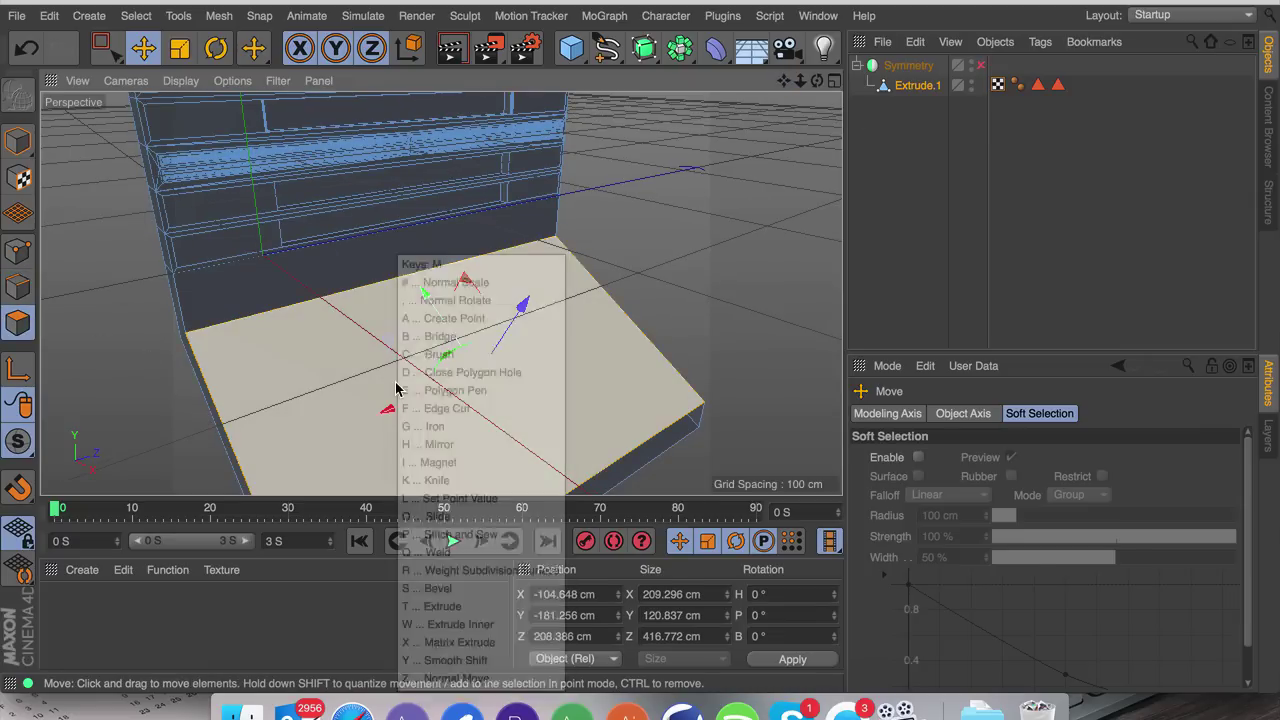
click(543, 546)
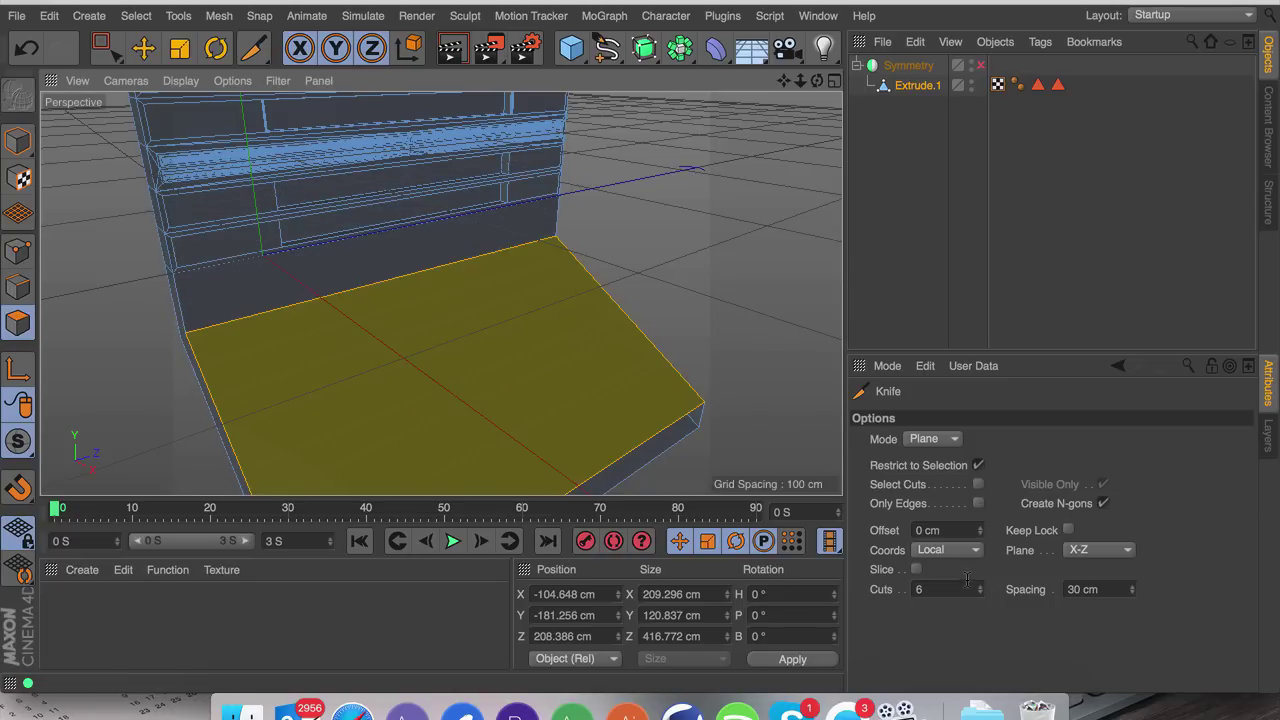
double_click(967, 589)
text(2)
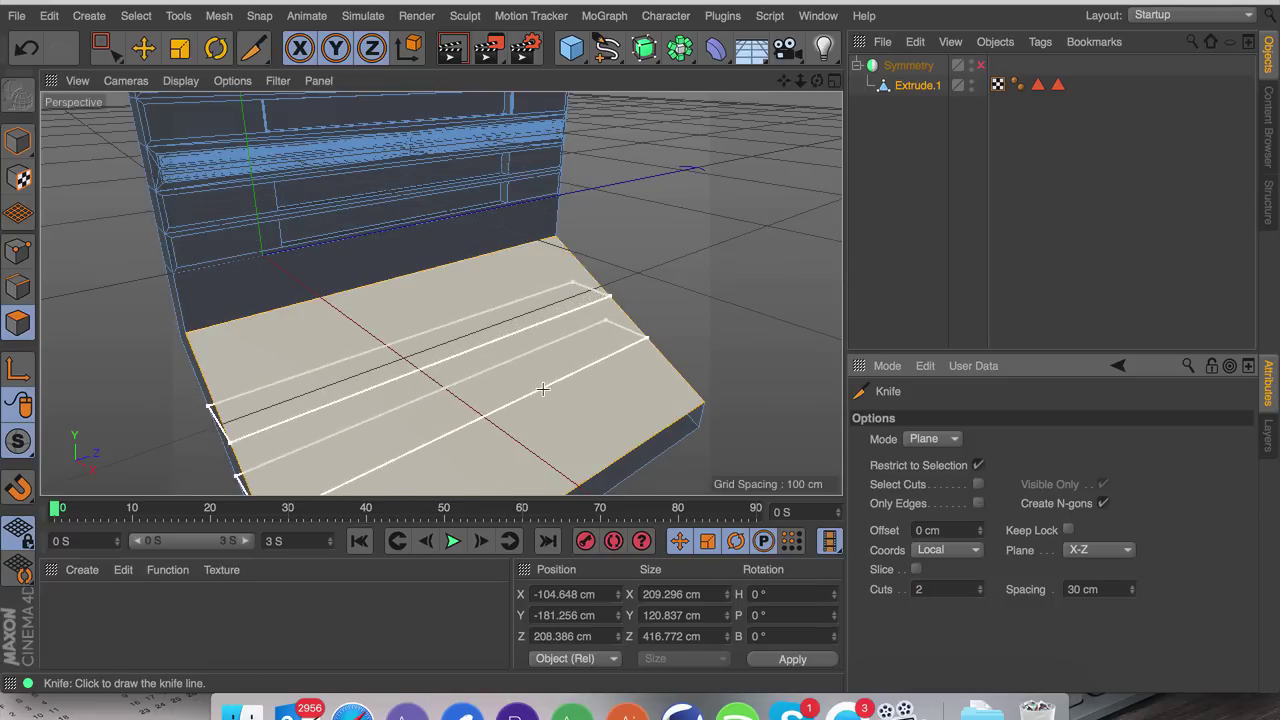
click(543, 388)
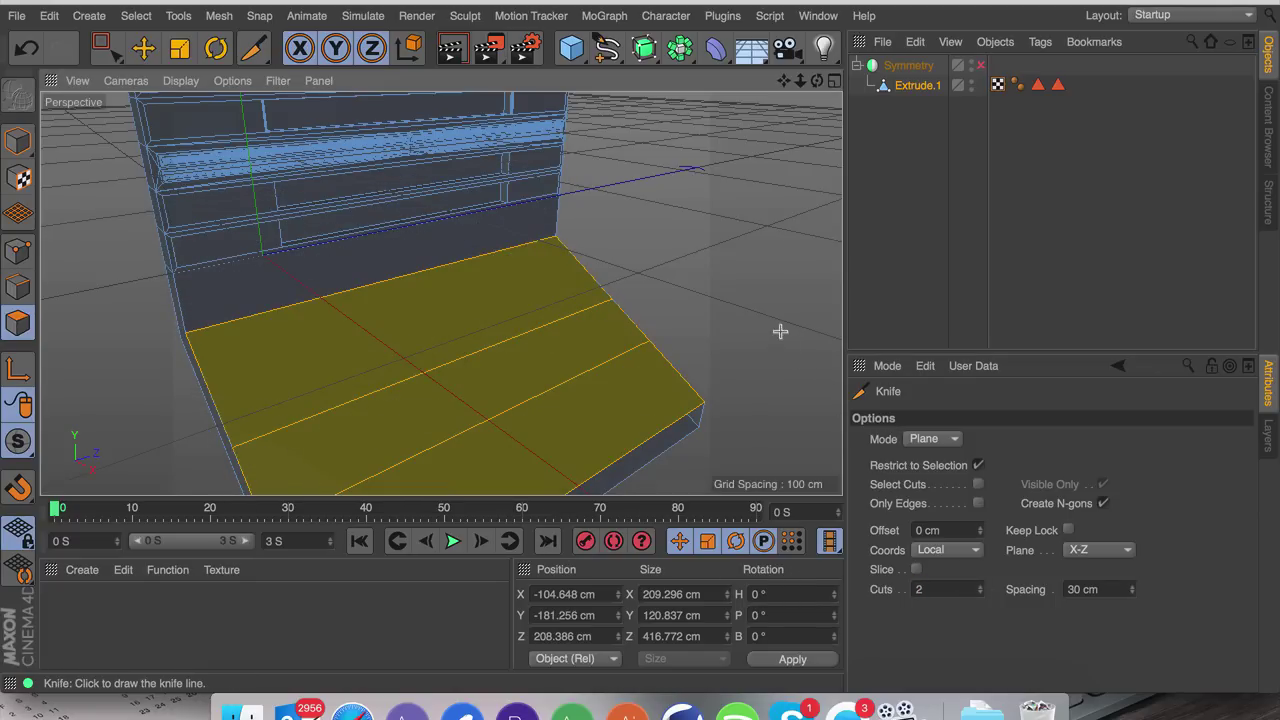
Step: Select the two outer strips of the cut lower polygon and scale them along Z to about 233 cm
key(e)
click(560, 440)
click(613, 343)
click(557, 315)
shift+click(609, 379)
key(t)
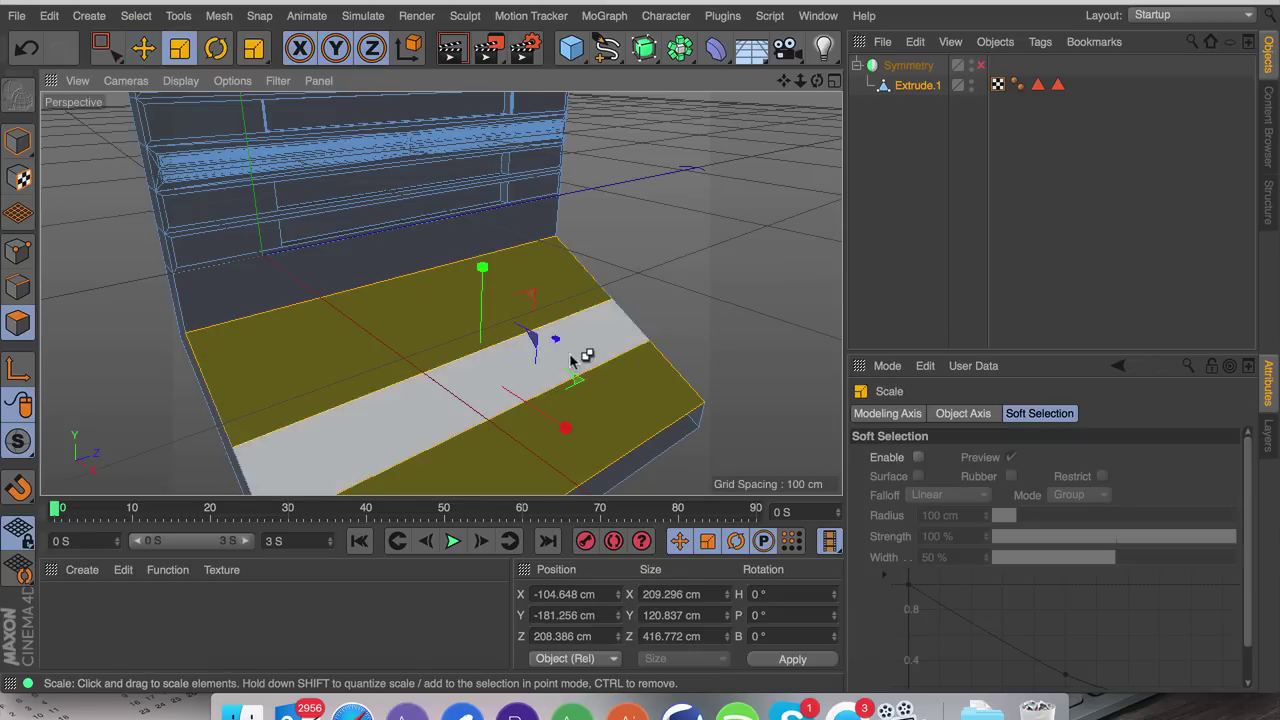
drag(545, 339, 511, 339)
Step: Inset the two scaled lower strips individually by about 8.2 cm and extrude the resulting inner panels
right_click(699, 308)
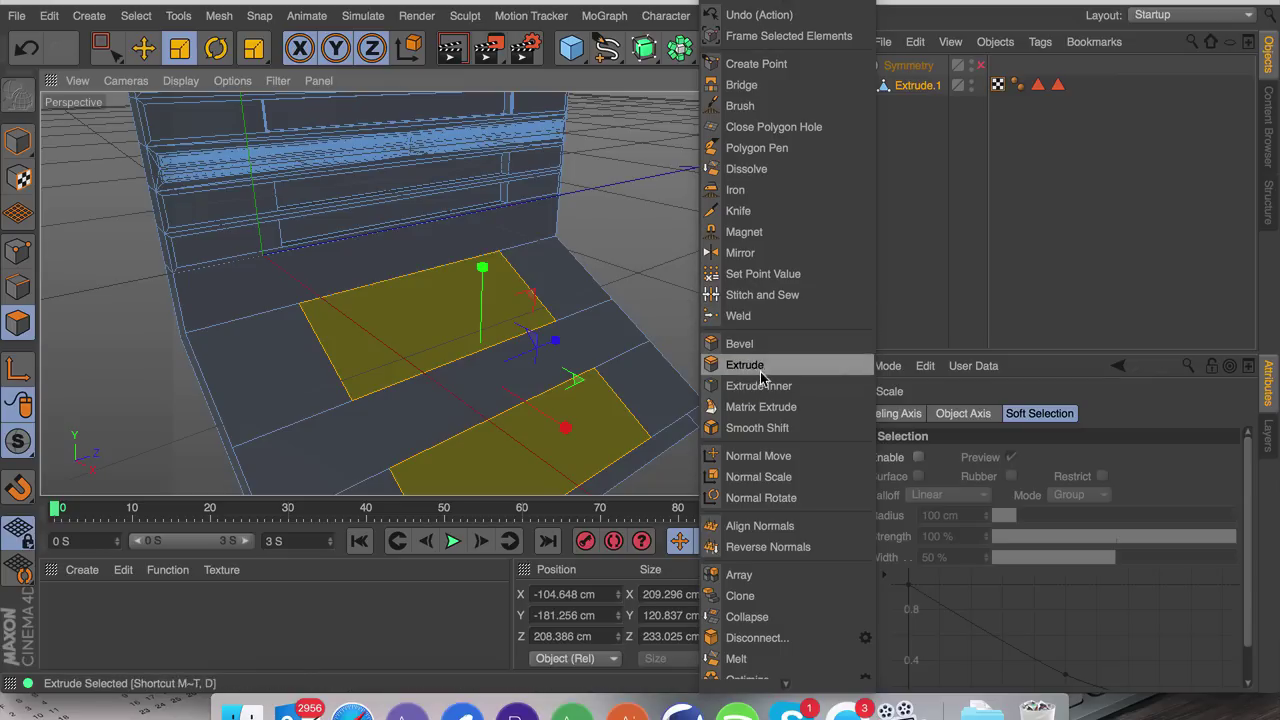
click(760, 386)
mouse_move(742, 309)
mouse_down()
mouse_move(760, 309)
mouse_move(742, 309)
mouse_up()
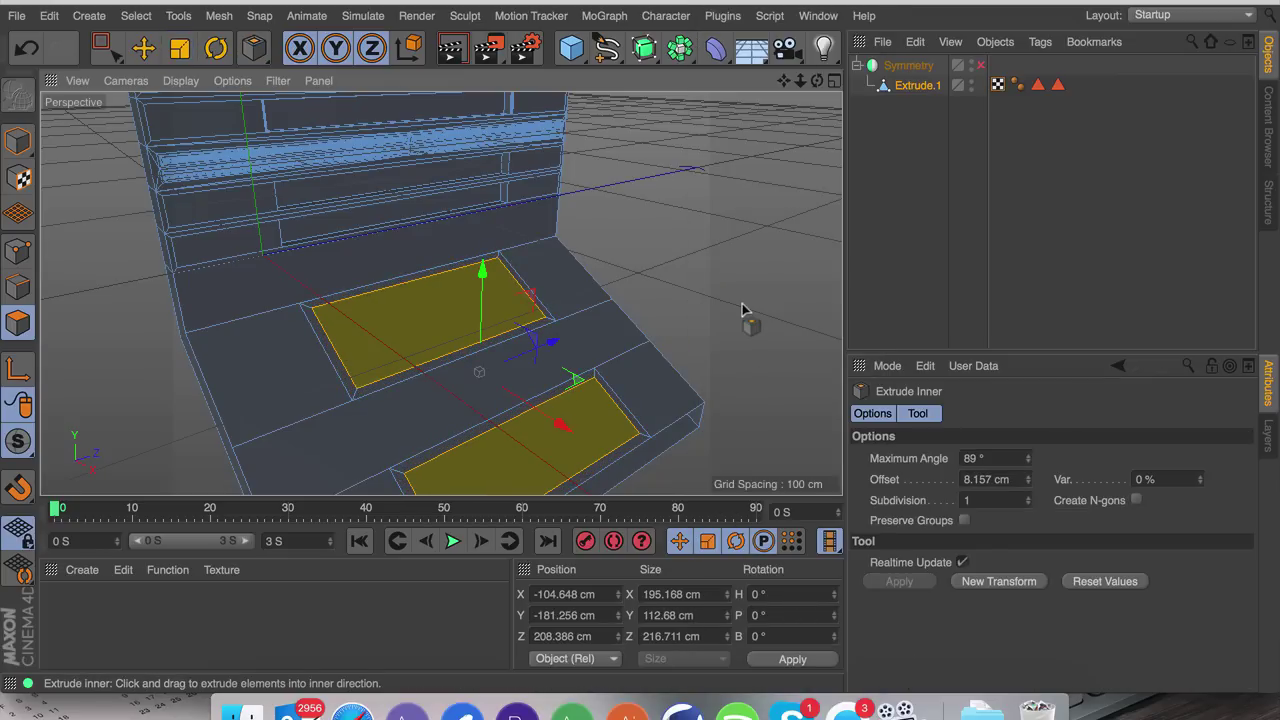
right_click(742, 309)
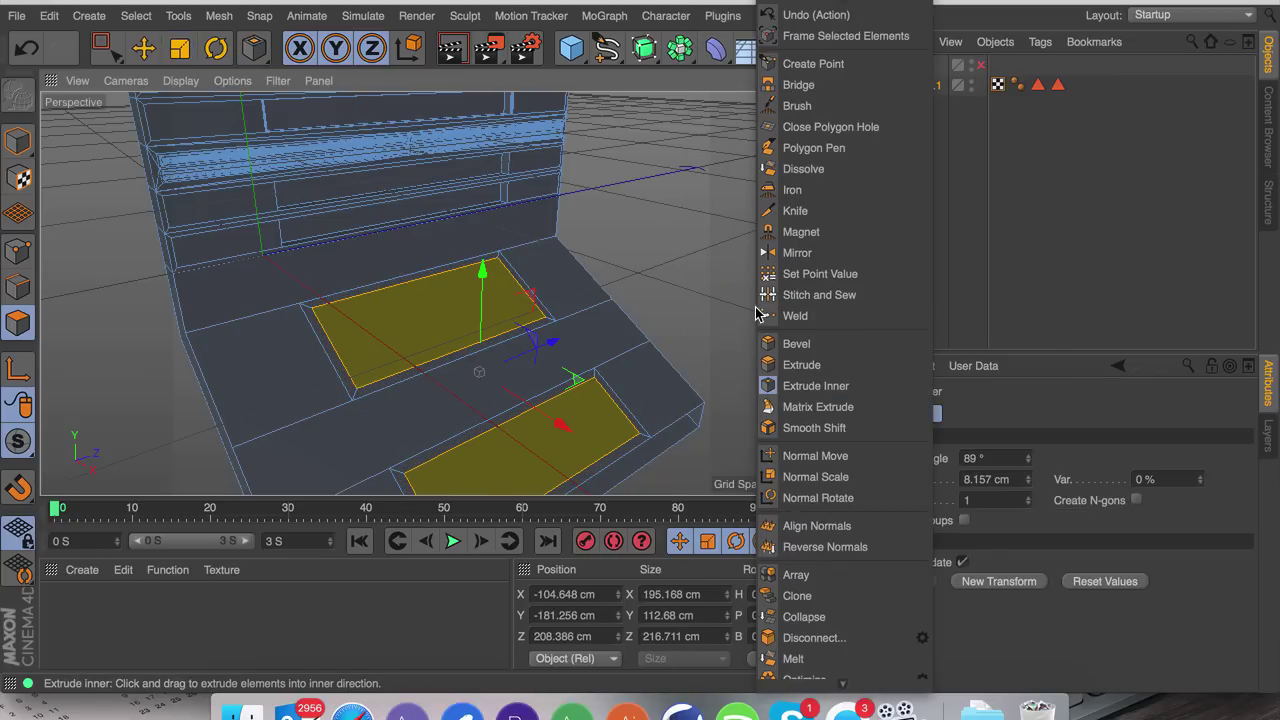
click(755, 364)
drag(749, 349, 726, 346)
Step: Bevel the rims of the two extruded lower panels and clear the selection
right_click(745, 342)
click(790, 343)
key(e)
click(738, 343)
Step: Inset the strip between the two beveled panels and scale its inner polygon along Z to about 190 cm
mouse_move(352, 270)
alt+mouse_down()
mouse_move(410, 190)
mouse_move(286, 289)
mouse_move(341, 285)
alt+mouse_up()
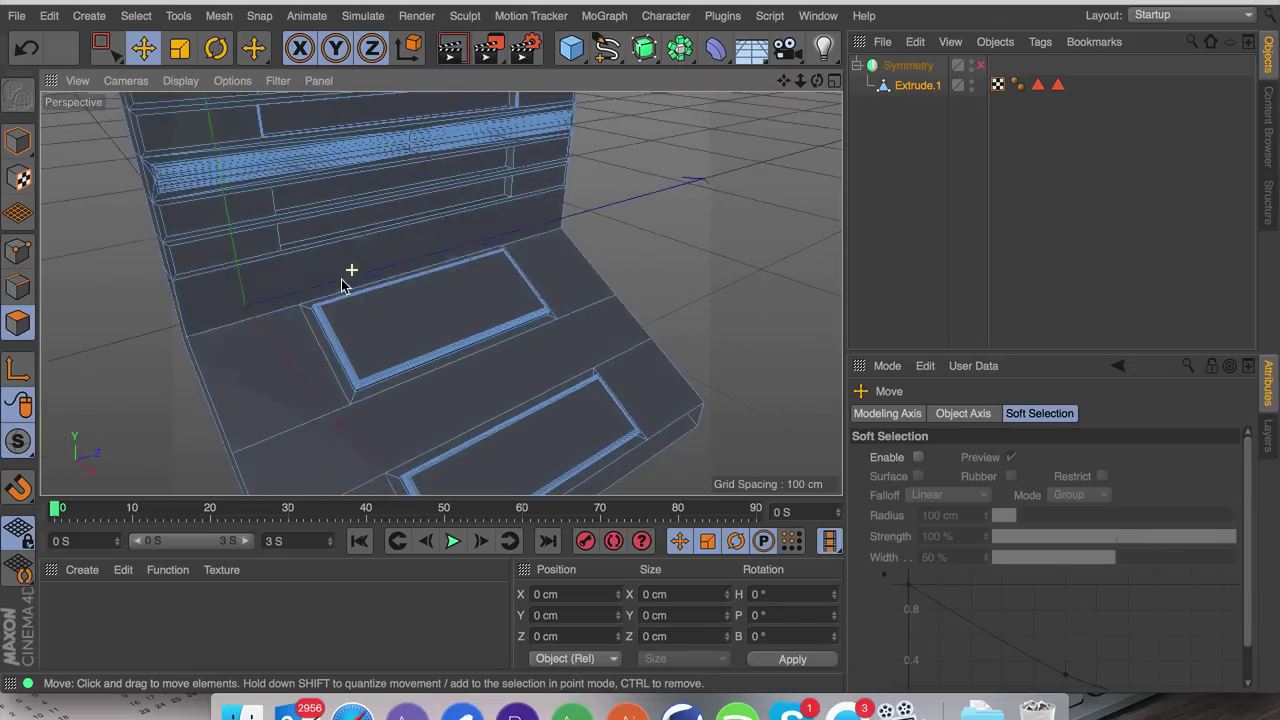
click(670, 343)
key(t)
drag(716, 322, 530, 372)
drag(391, 429, 431, 421)
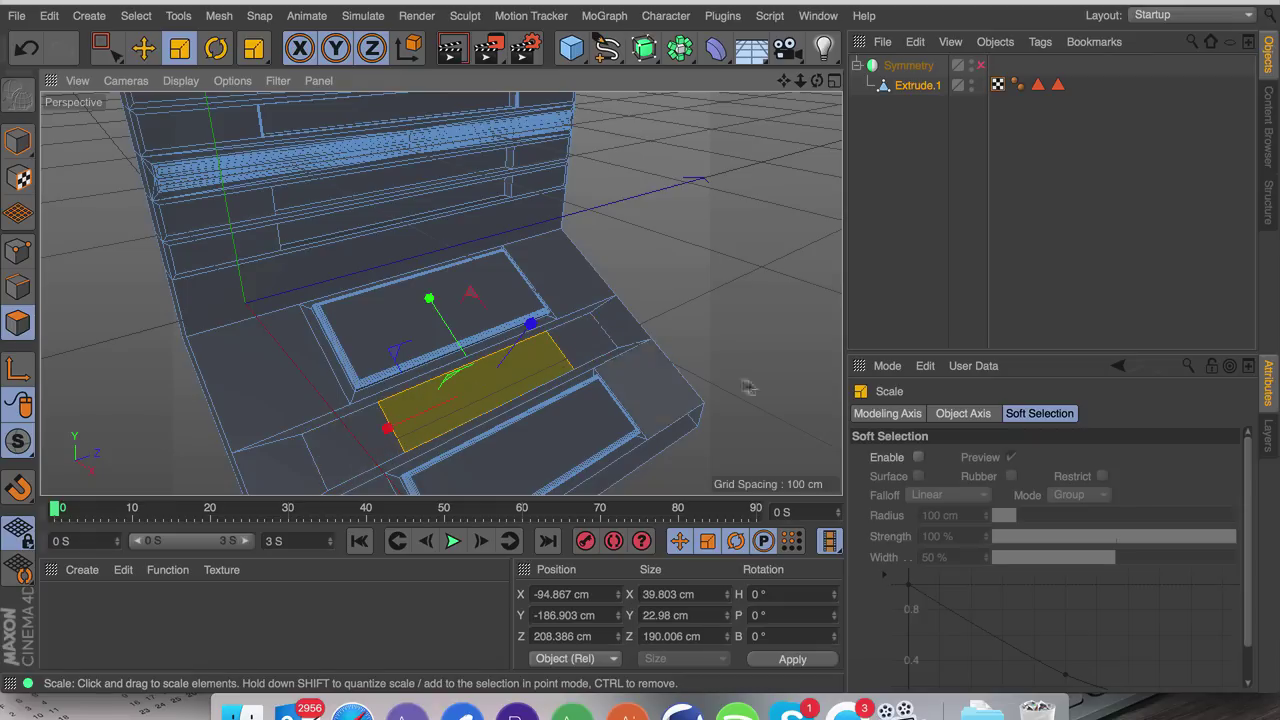
Step: Subdivide the scaled polygon between the two beveled lower panels
right_click(685, 308)
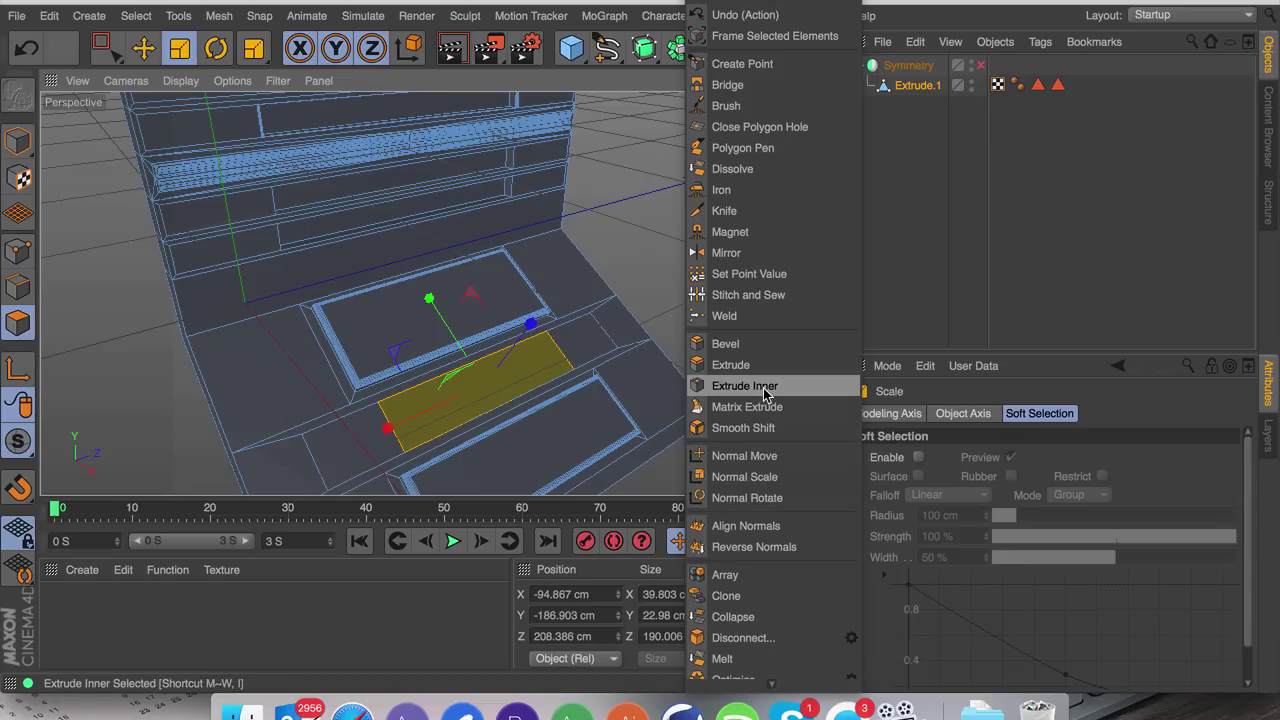
scroll(775, 612, down, 3)
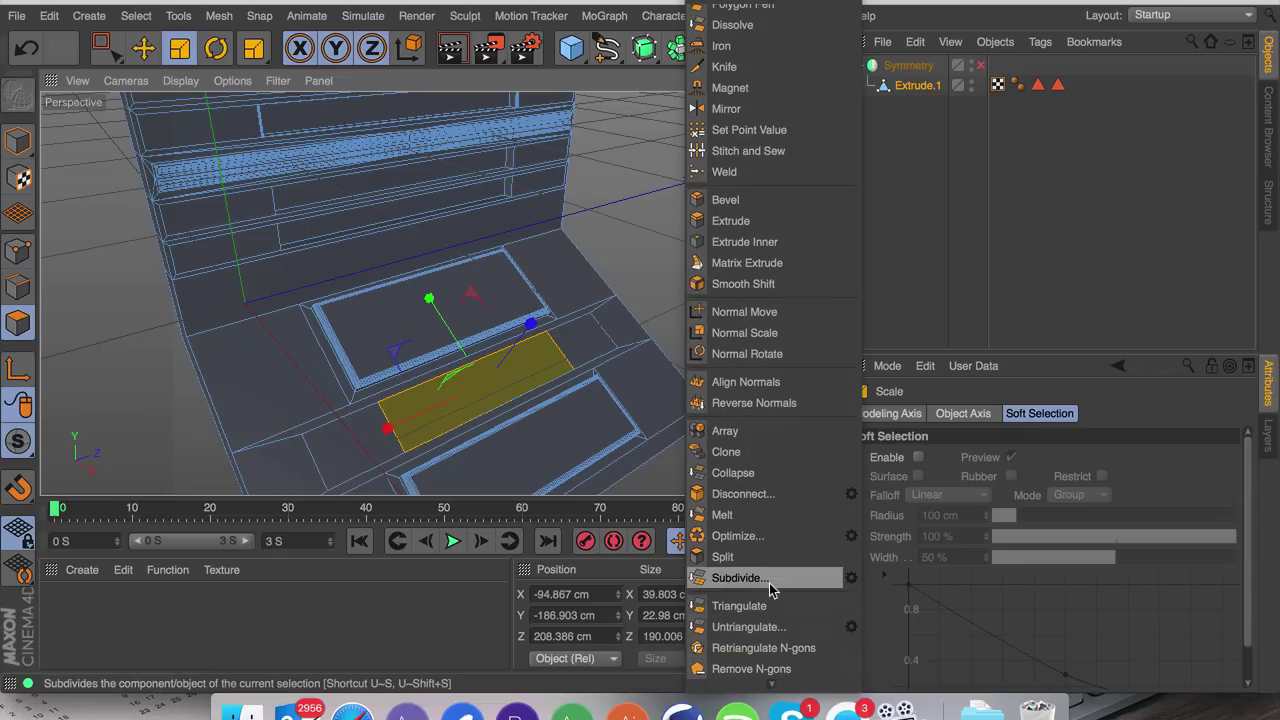
click(772, 580)
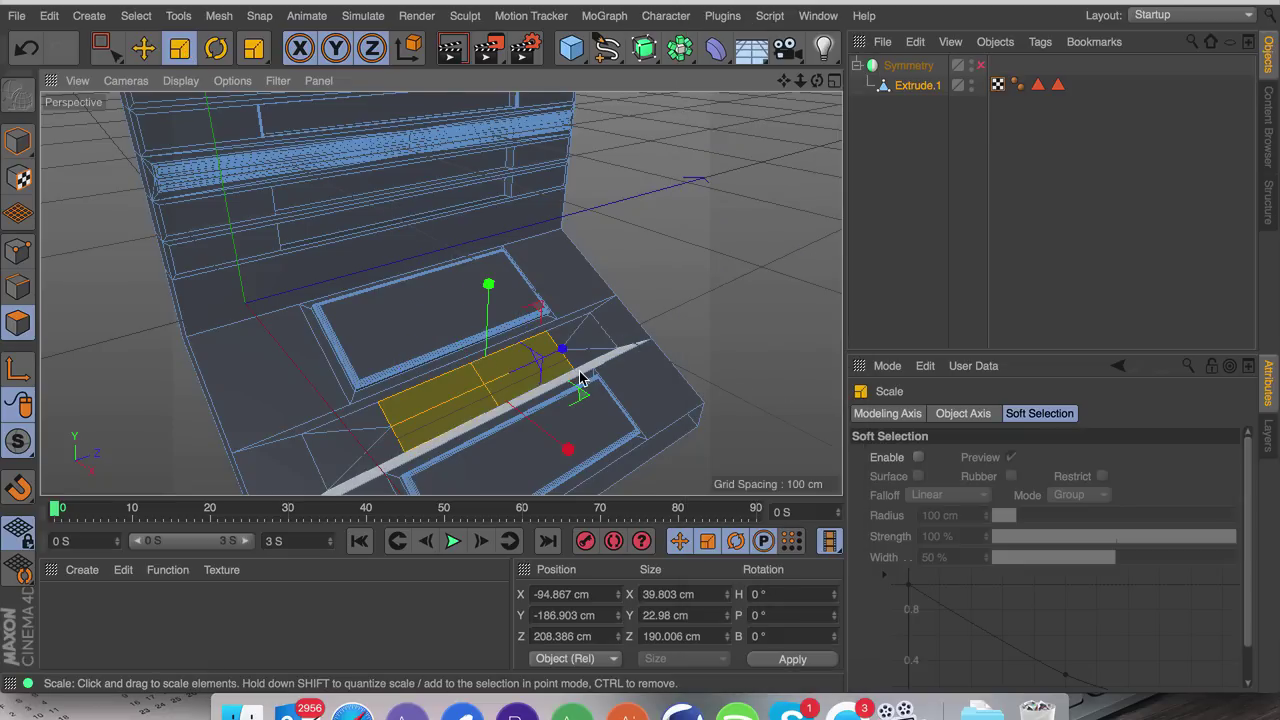
scroll(619, 340, up, 5)
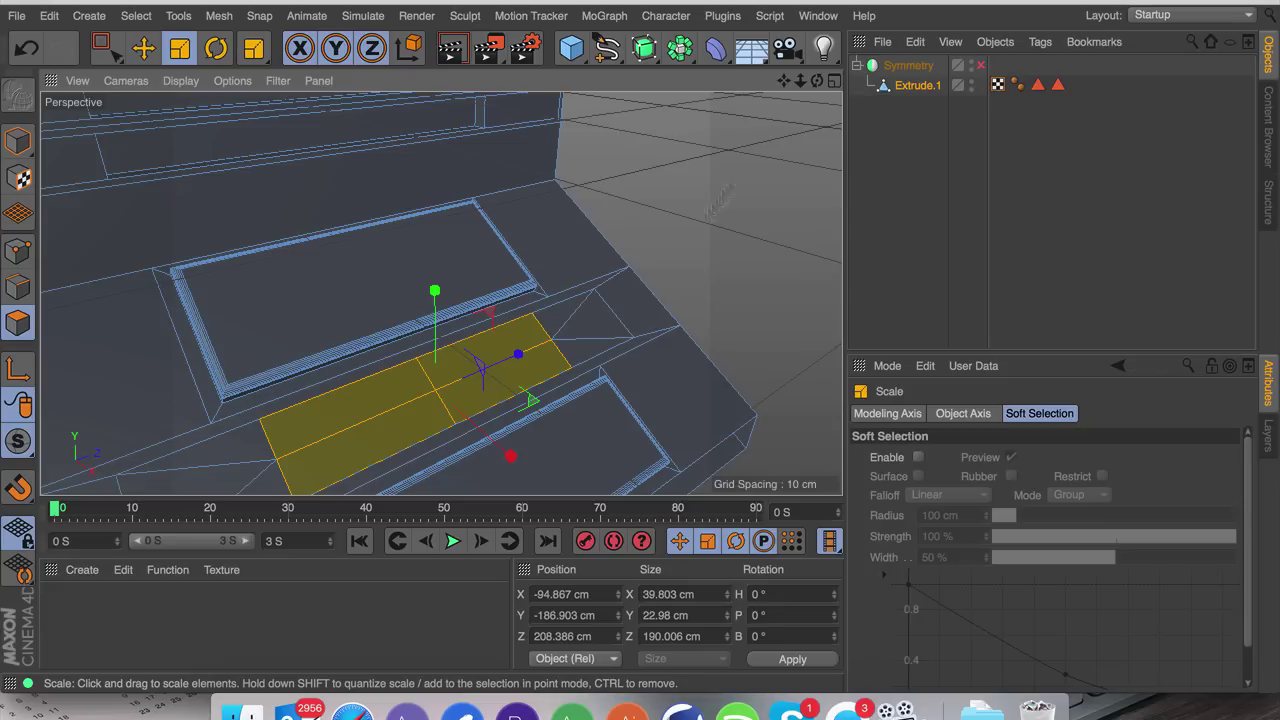
drag(783, 81, 841, 2)
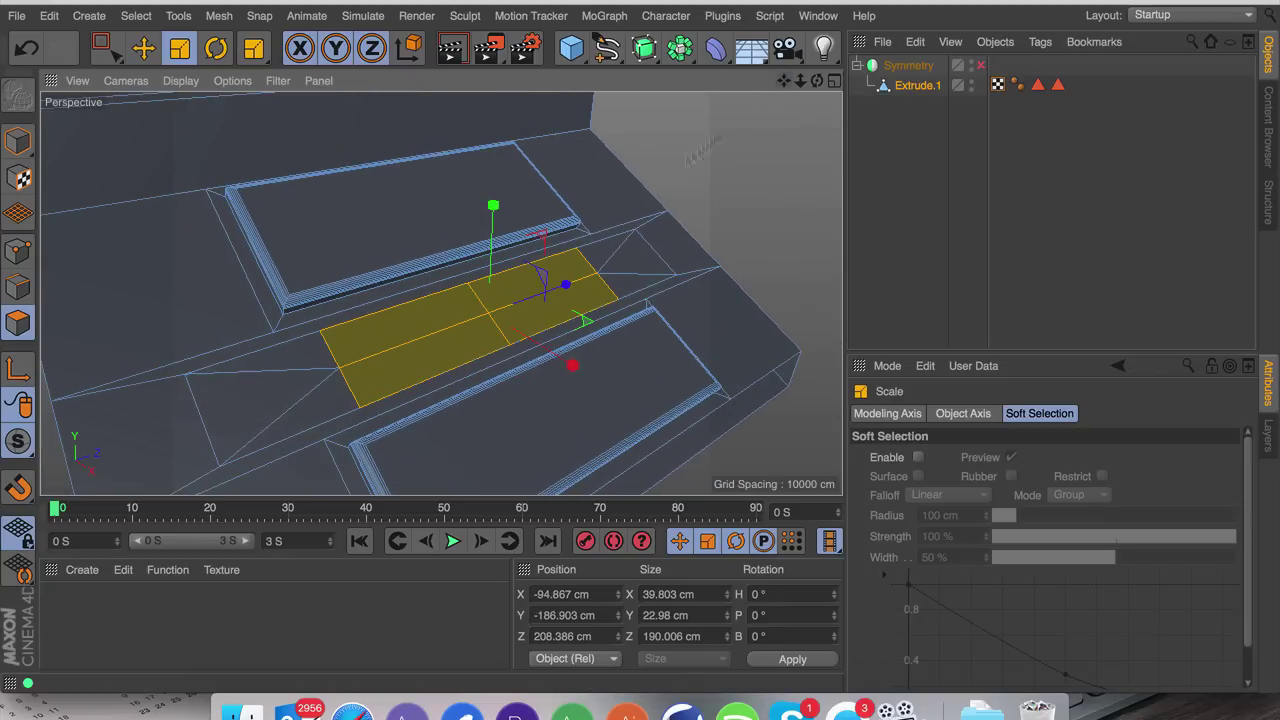
Step: Select the crossed polygons at both ends of the middle strip plus two diagonal rectangles, and inset them individually by about 3.2 cm
click(306, 377)
shift+click(326, 355)
shift+click(326, 400)
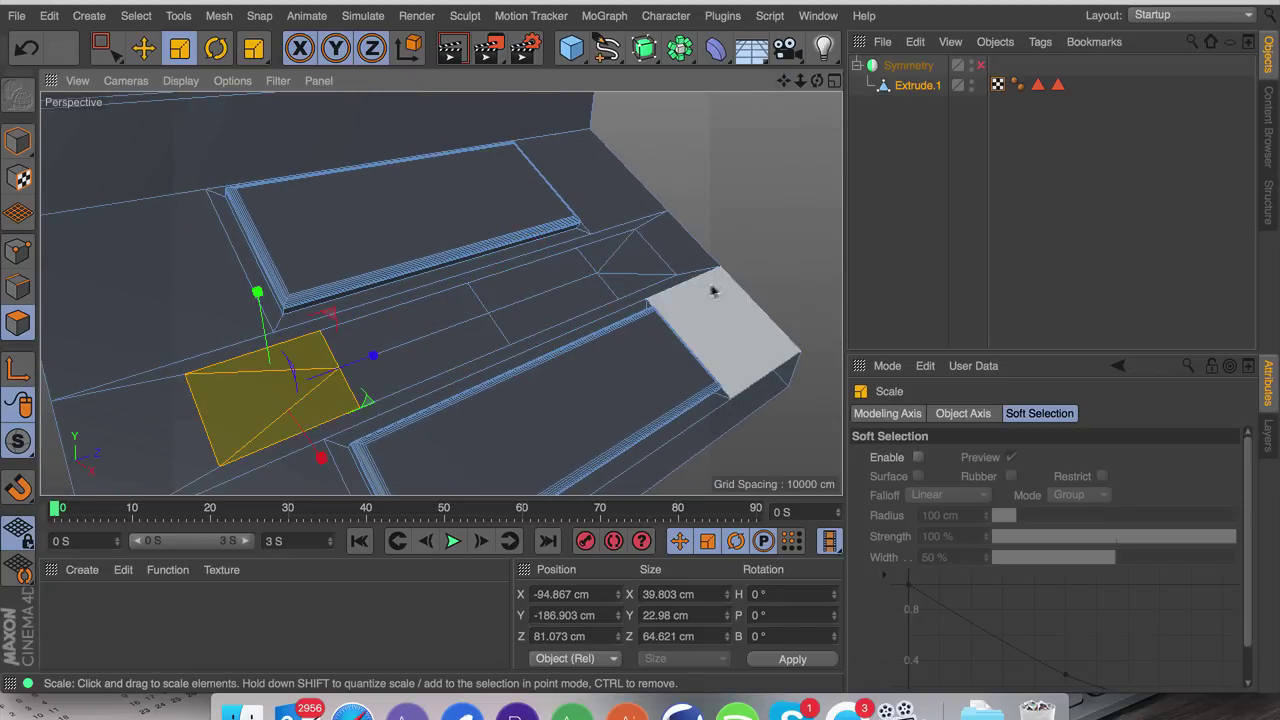
shift+click(603, 259)
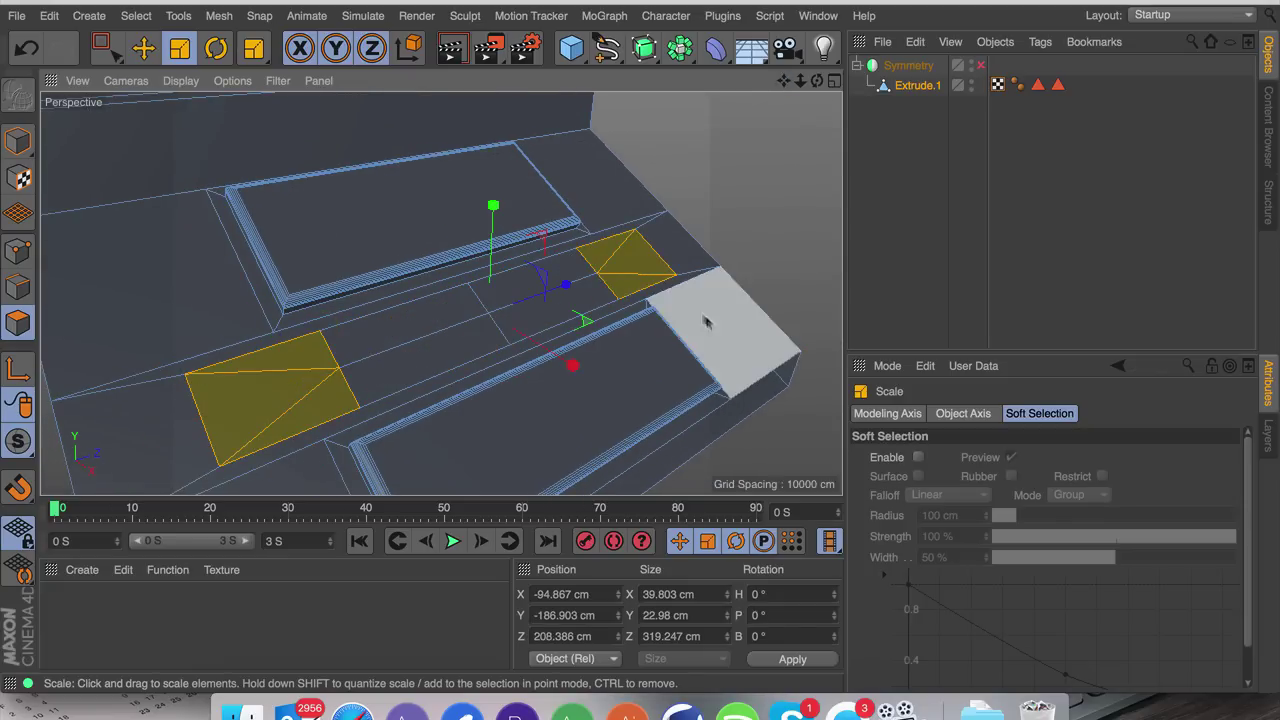
shift+click(475, 325)
shift+click(518, 300)
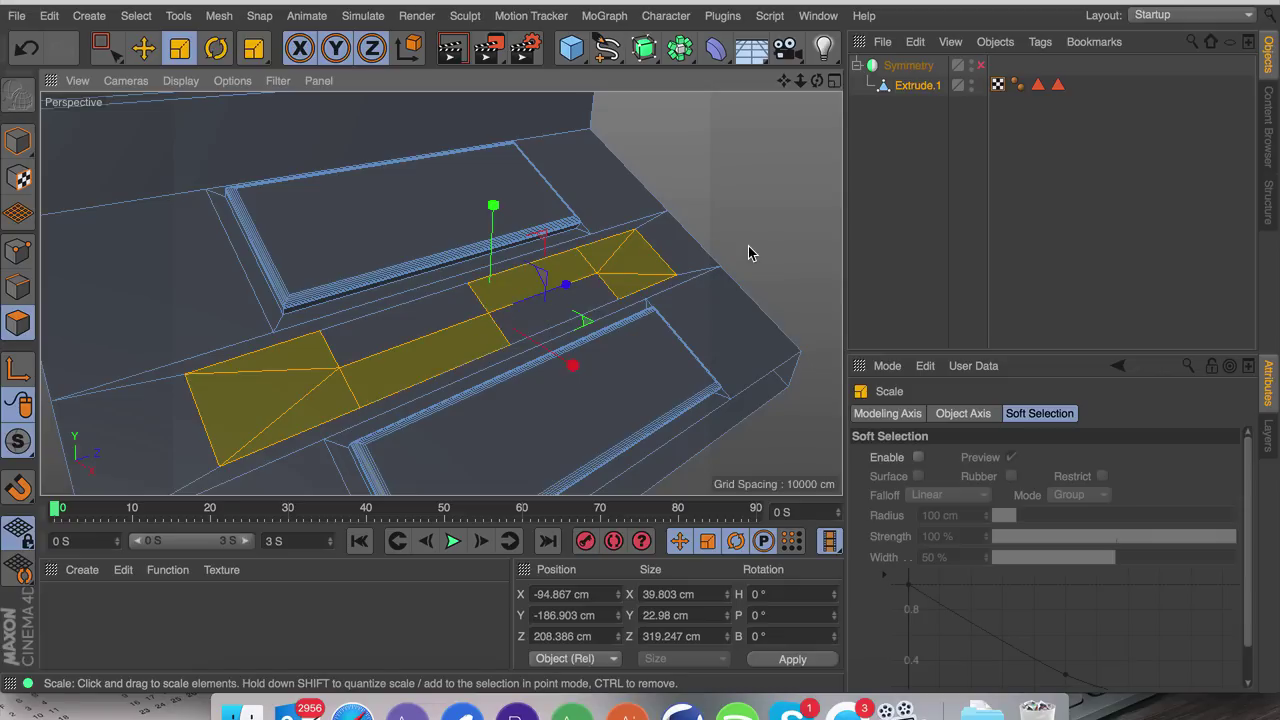
right_click(748, 246)
click(803, 393)
drag(795, 260, 830, 260)
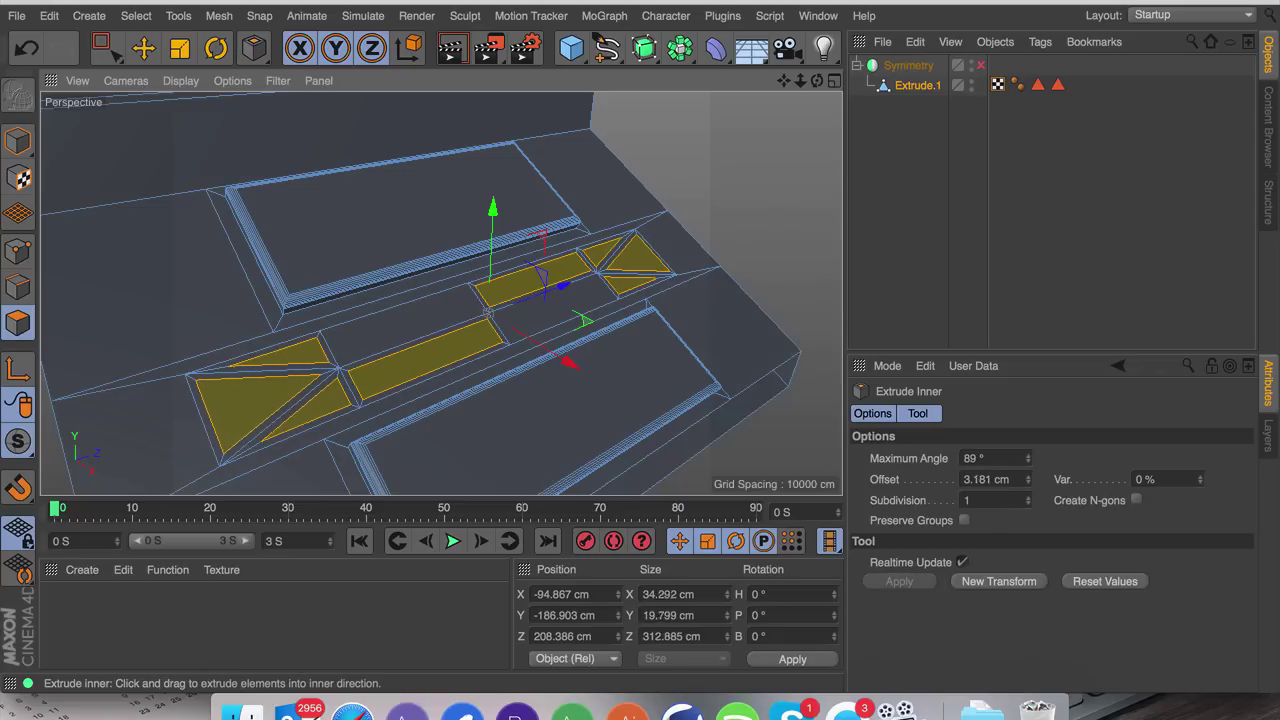
Step: Extrude the inset polygons of the middle strip inward to recess them
right_click(800, 252)
click(870, 366)
drag(813, 277, 760, 278)
Step: Raise a recessed triangle and the adjacent long rectangle individually, adjust a small triangle at the strip's far end, and clear the selection
key(e)
click(267, 400)
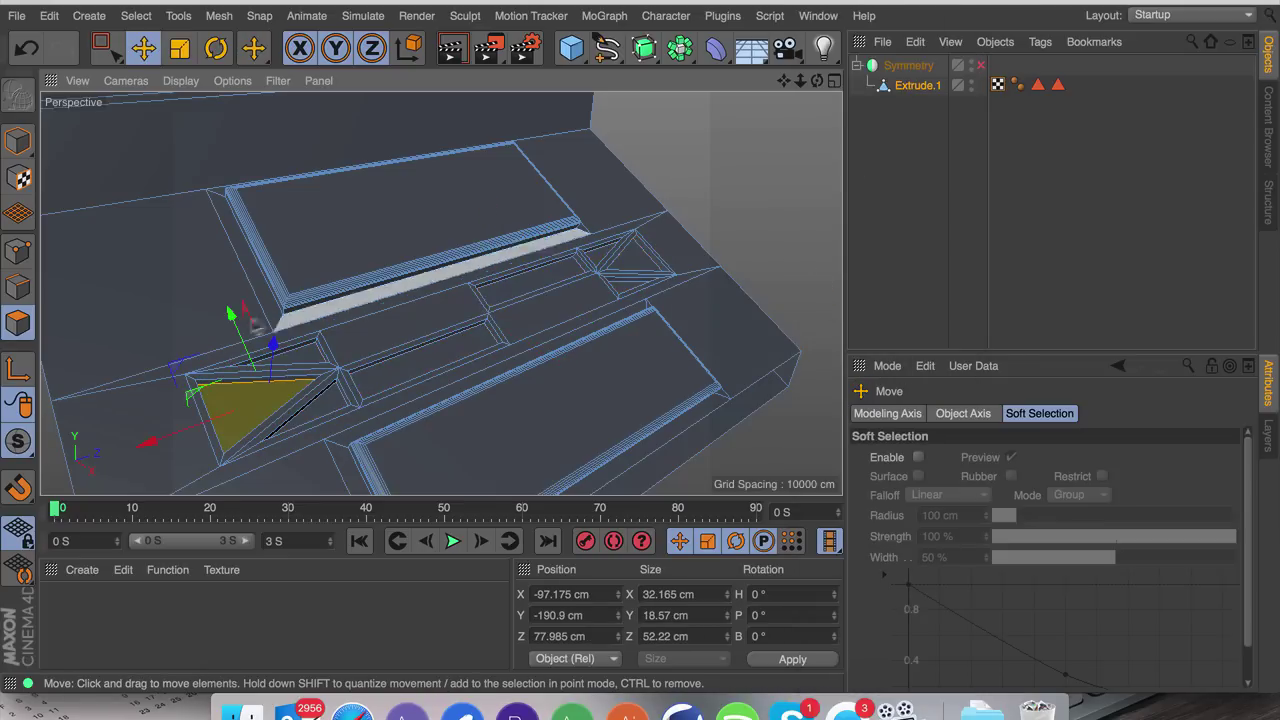
drag(268, 350, 270, 345)
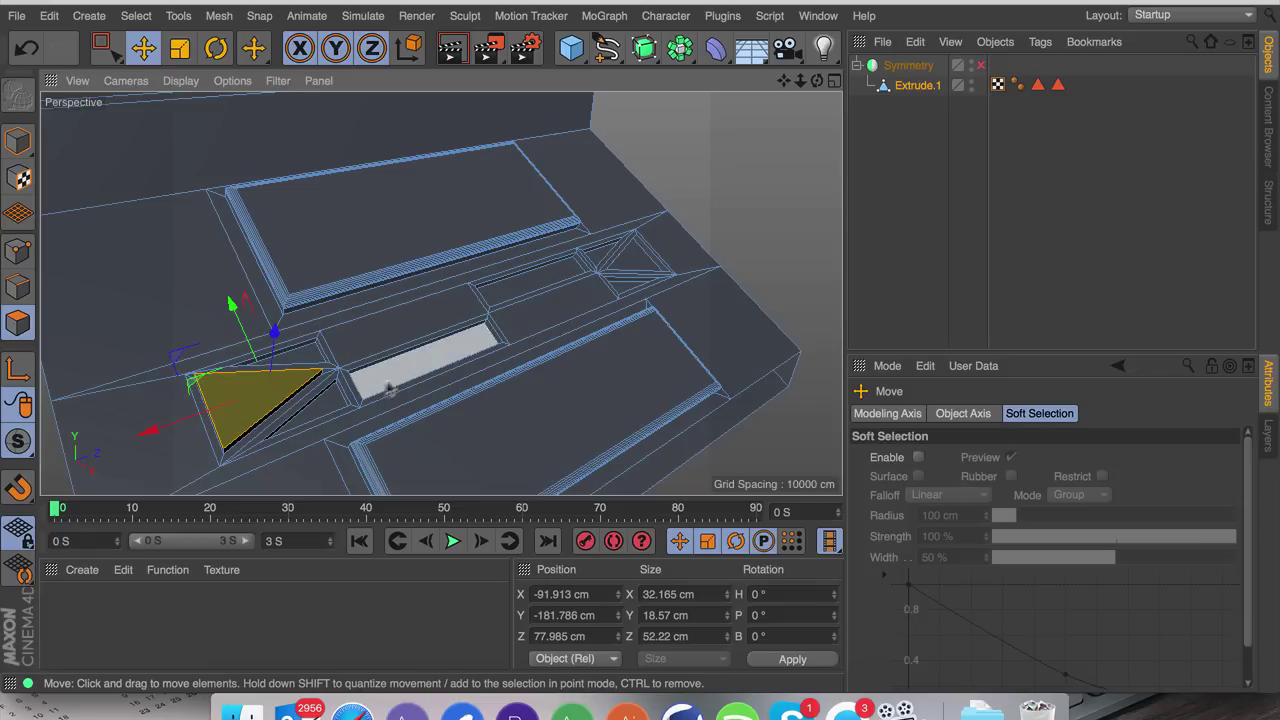
click(425, 362)
drag(461, 309, 470, 288)
click(600, 268)
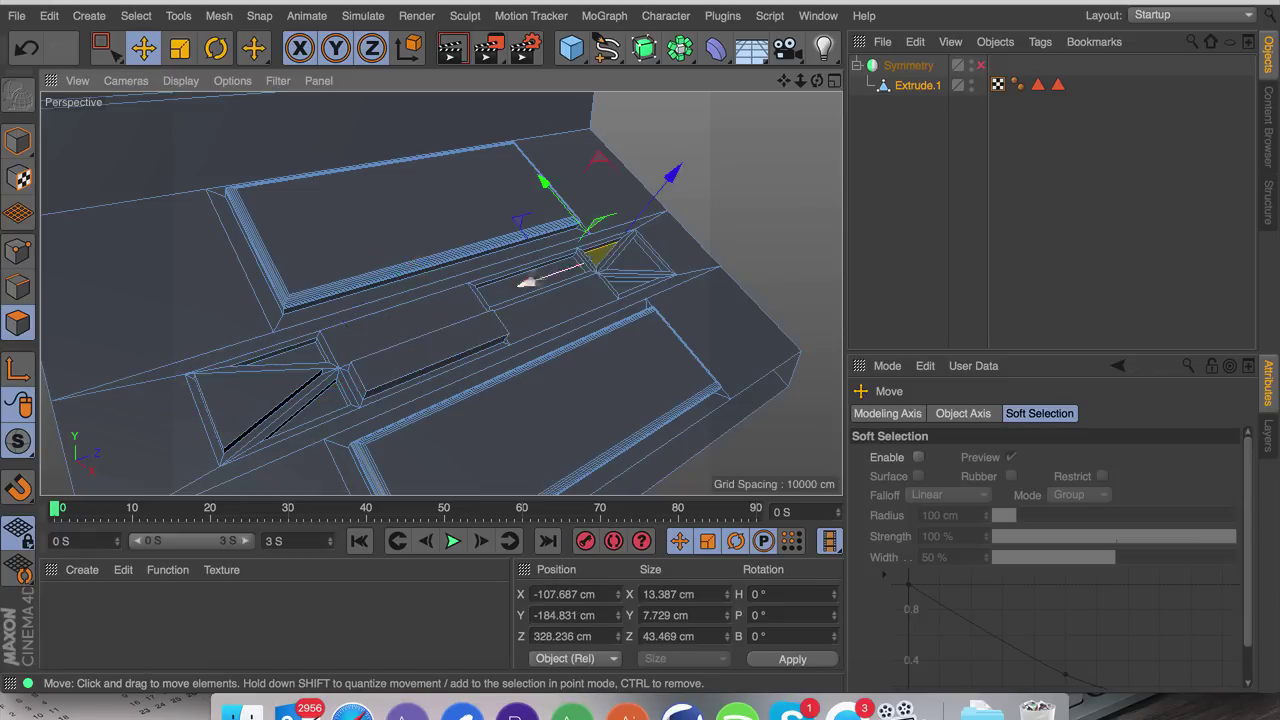
drag(672, 200, 676, 185)
click(743, 206)
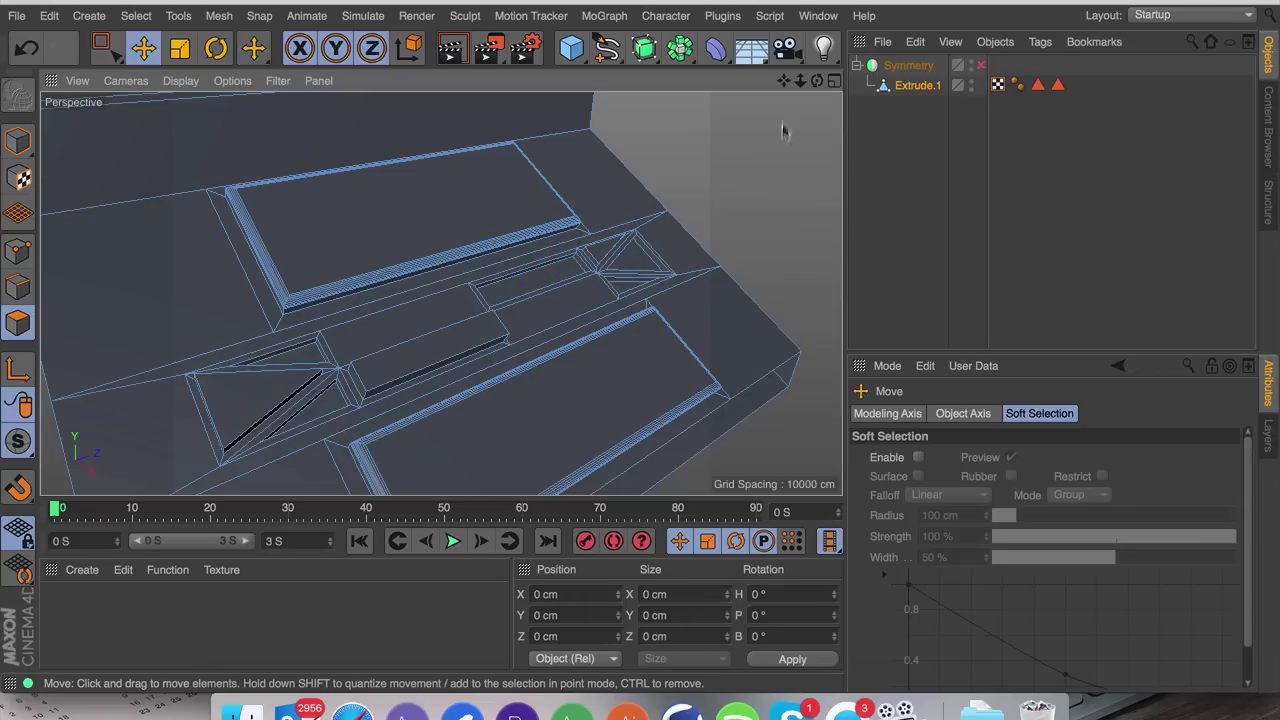
Step: Select the sloped ceiling polygon and slice it with the plane Knife in X-Z using 5 cuts spaced 30 cm
drag(800, 81, 817, 10)
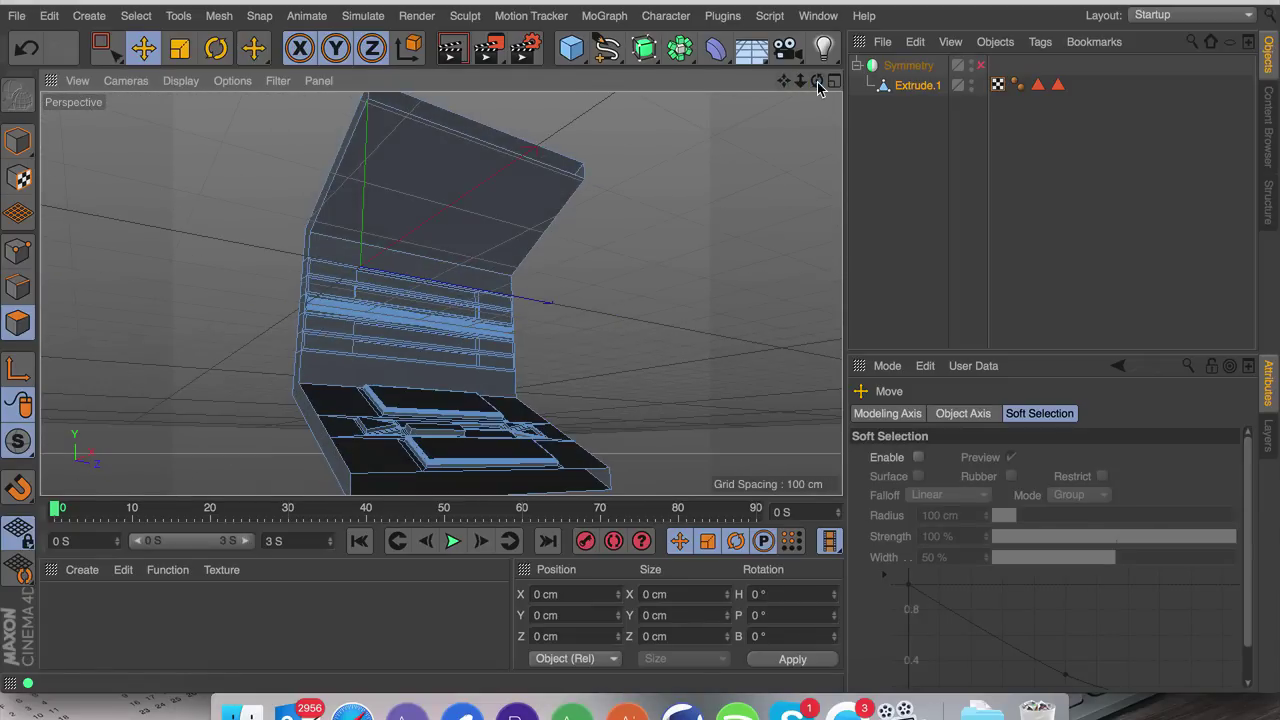
click(516, 163)
key(k)
key(k)
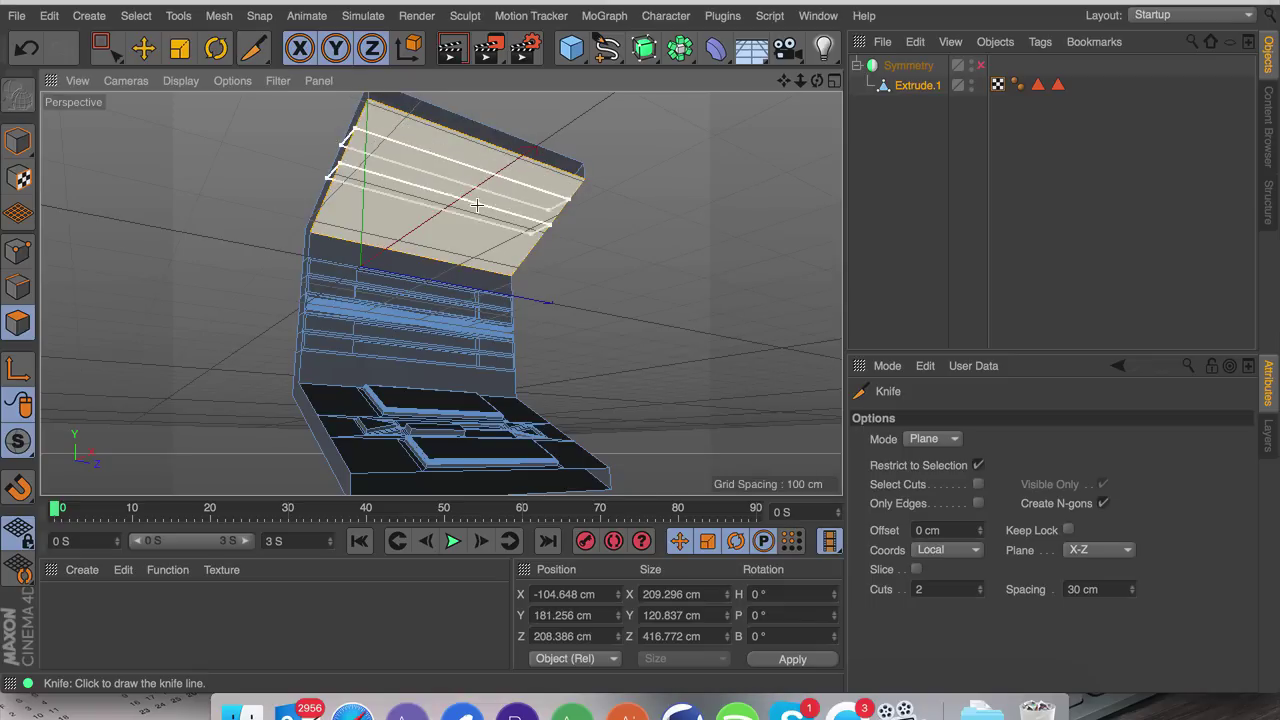
drag(955, 590, 791, 587)
text(5)
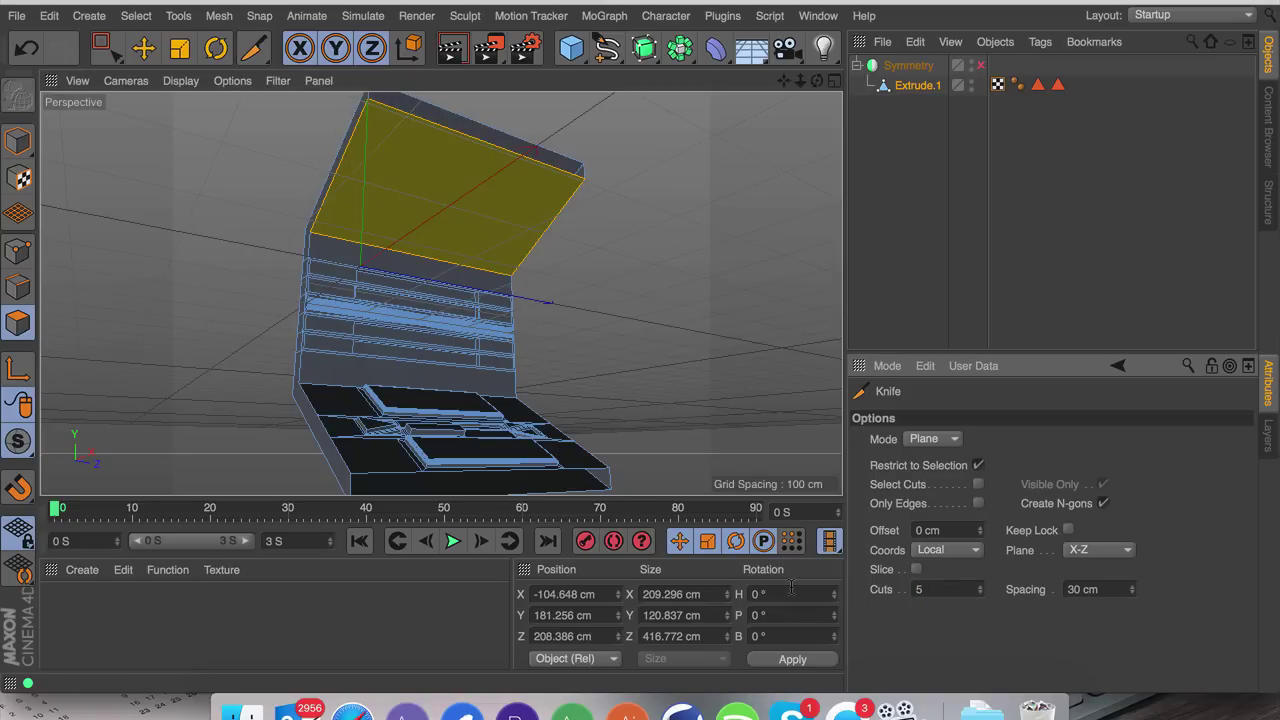
click(574, 257)
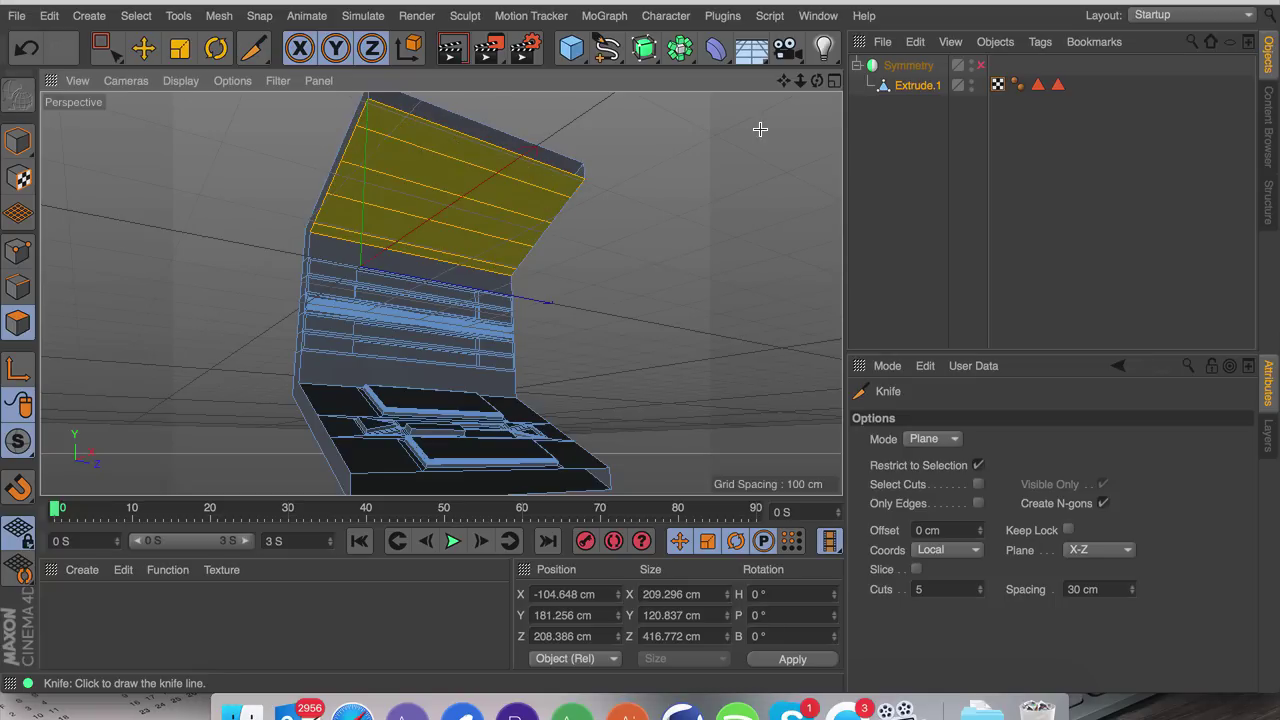
Step: Select the three middle ceiling strips and scale them uniformly down to about 347 cm in Z
key(e)
click(371, 220)
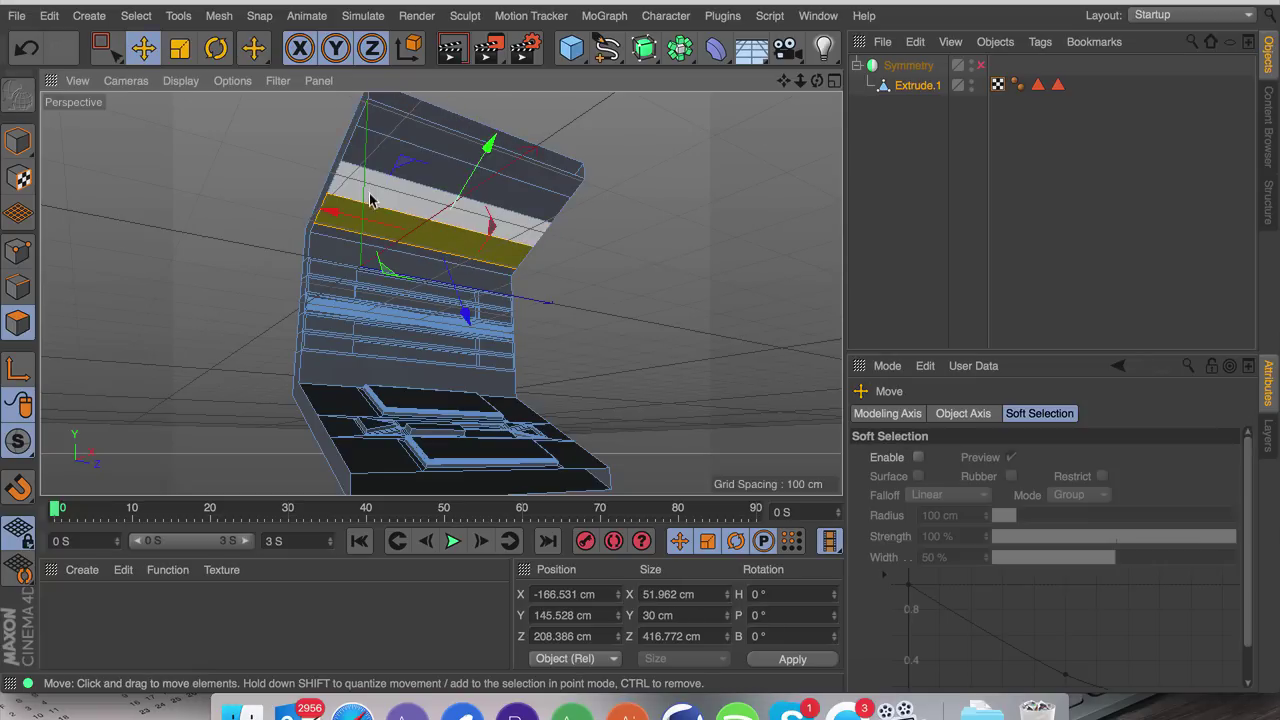
shift+click(382, 172)
right_click(601, 254)
key(Escape)
key(t)
drag(668, 224, 523, 234)
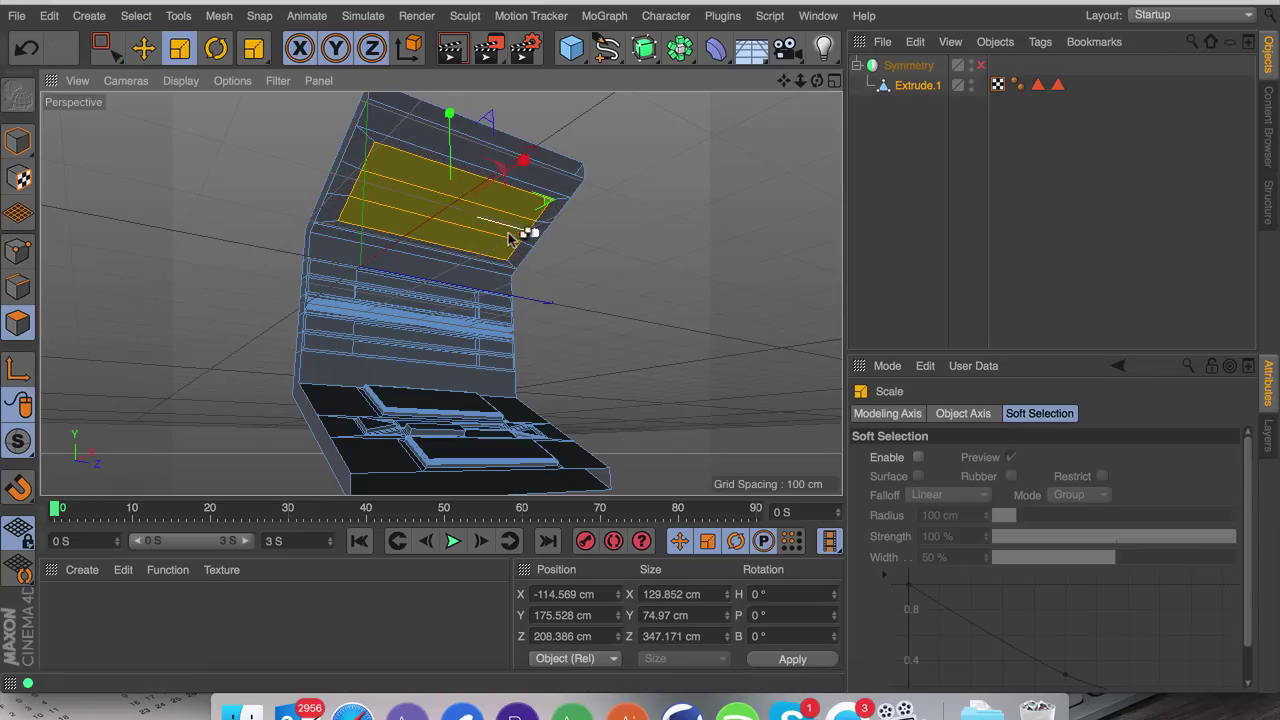
Step: Inset the three scaled ceiling strips individually by about 5.9 cm
right_click(651, 266)
click(728, 386)
mouse_move(714, 291)
mouse_down()
mouse_move(780, 291)
mouse_move(722, 291)
mouse_up()
Step: Subdivide the inset ceiling strips twice
right_click(714, 294)
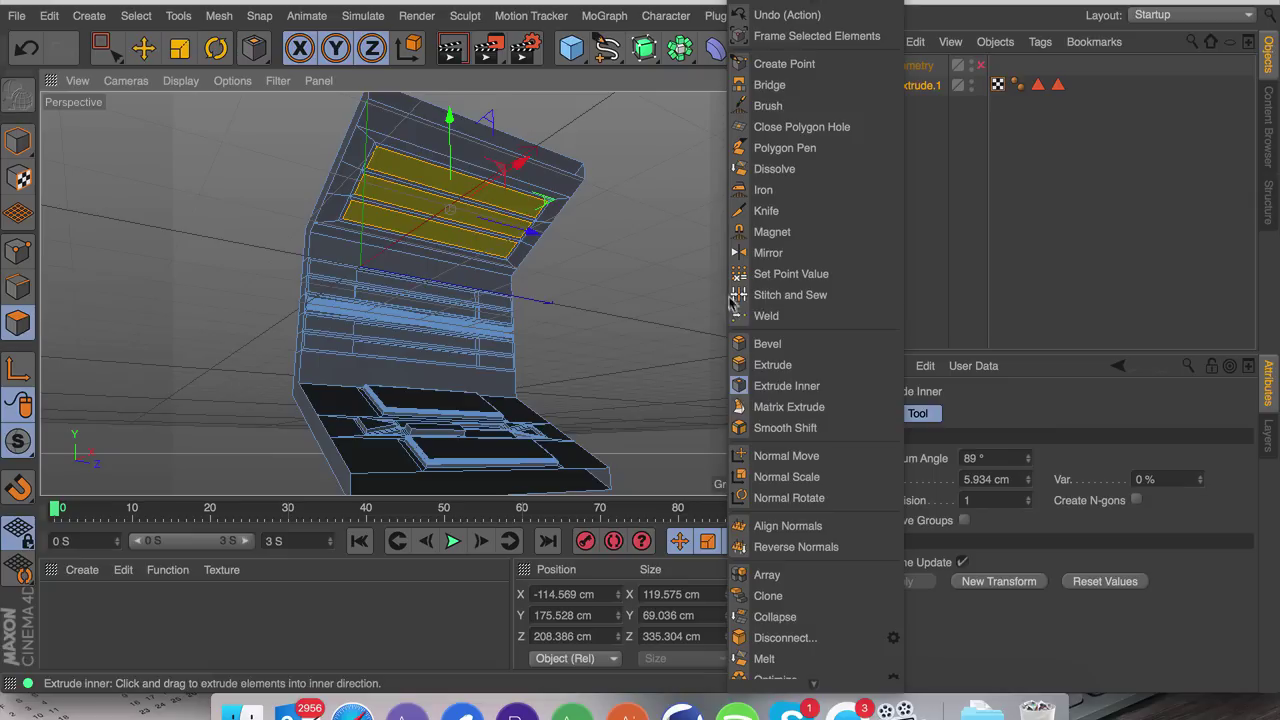
click(772, 584)
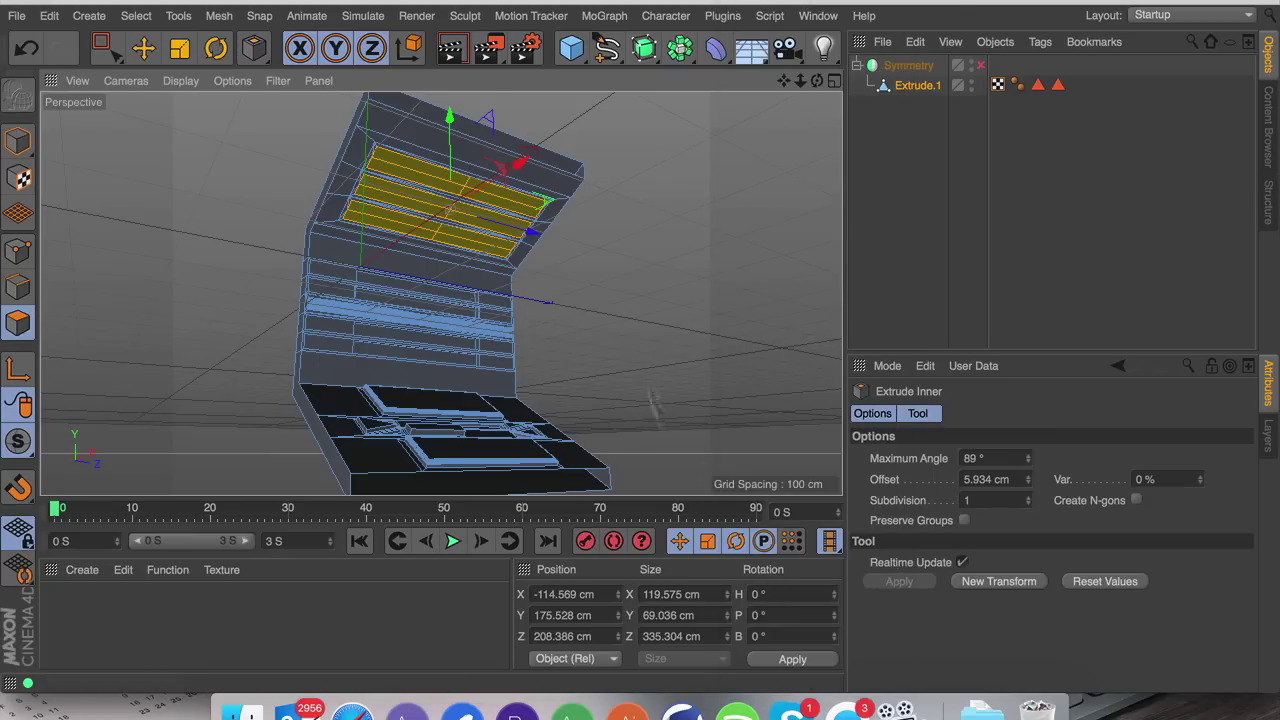
right_click(623, 247)
mouse_move(751, 678)
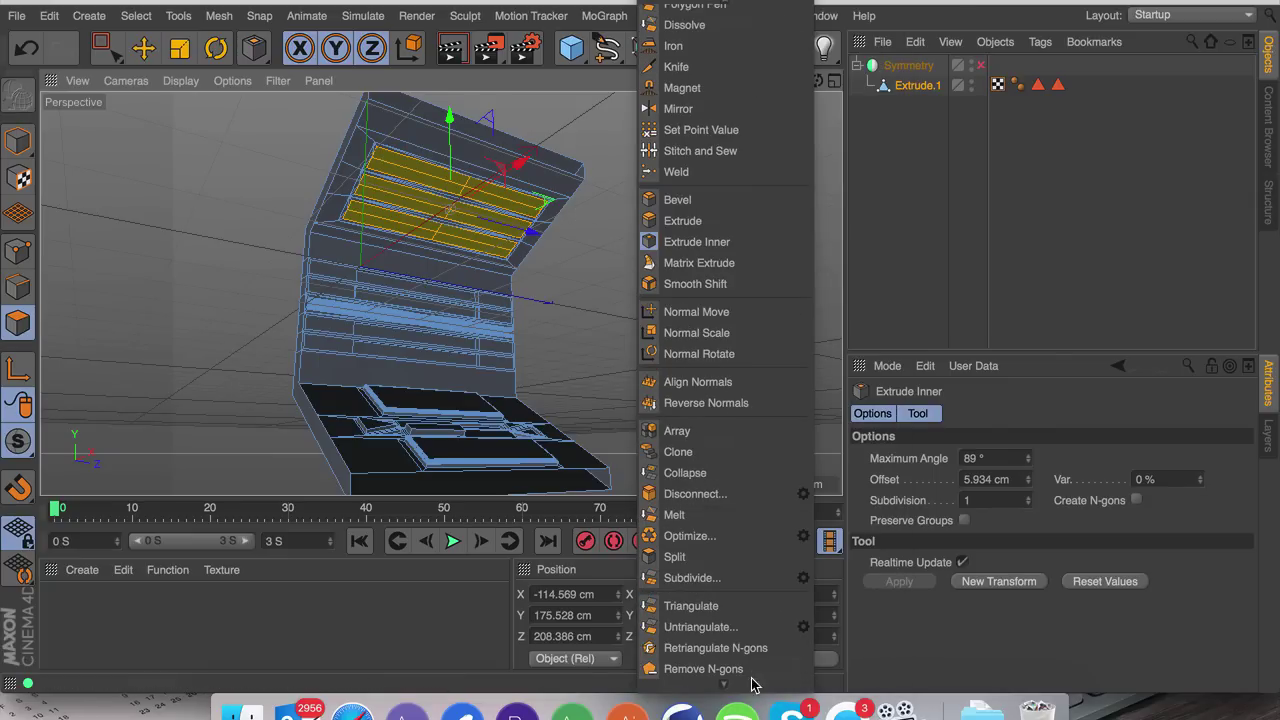
click(716, 578)
Step: Inset each subdivided ceiling polygon individually by about 3 cm
scroll(594, 250, up, 5)
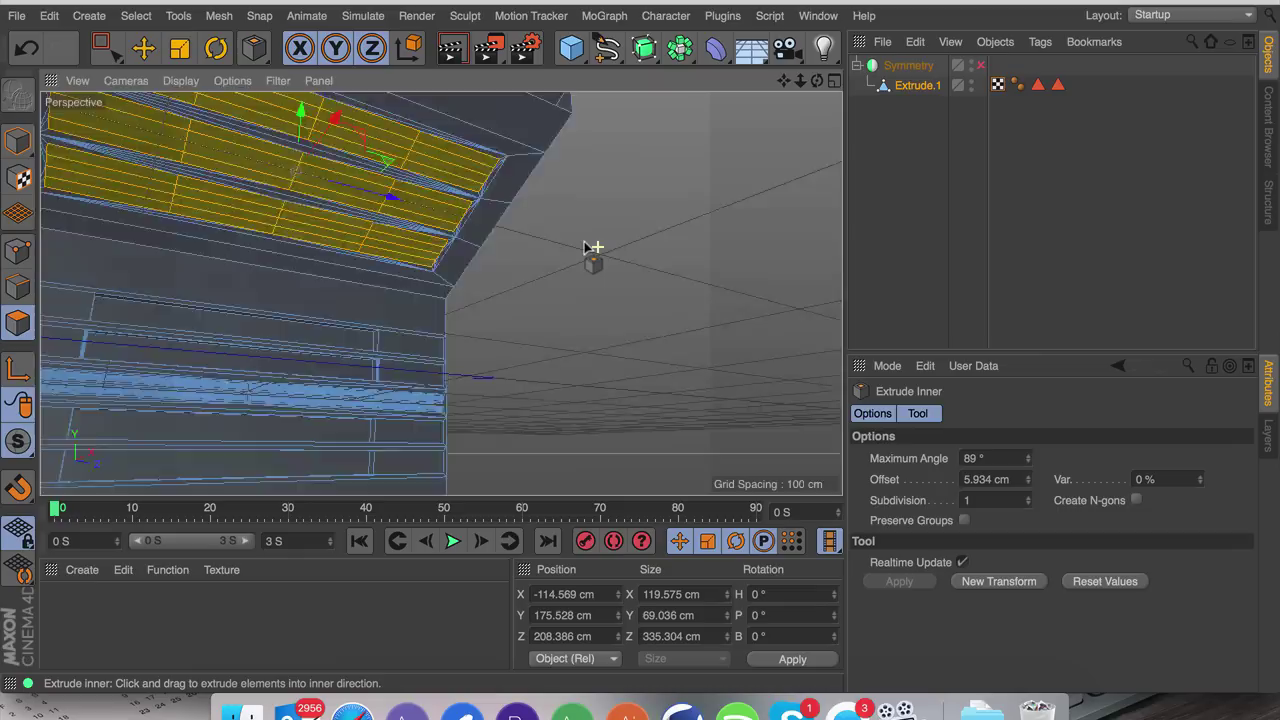
right_click(585, 247)
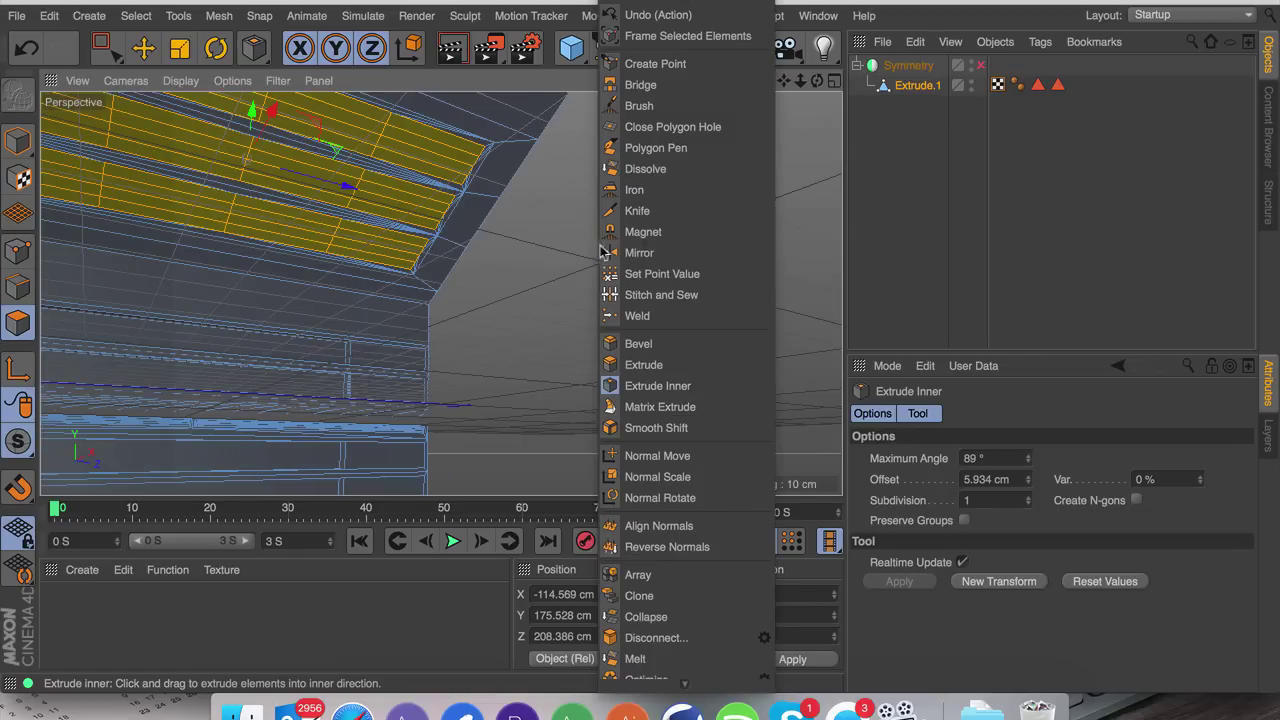
click(678, 384)
drag(678, 384, 662, 345)
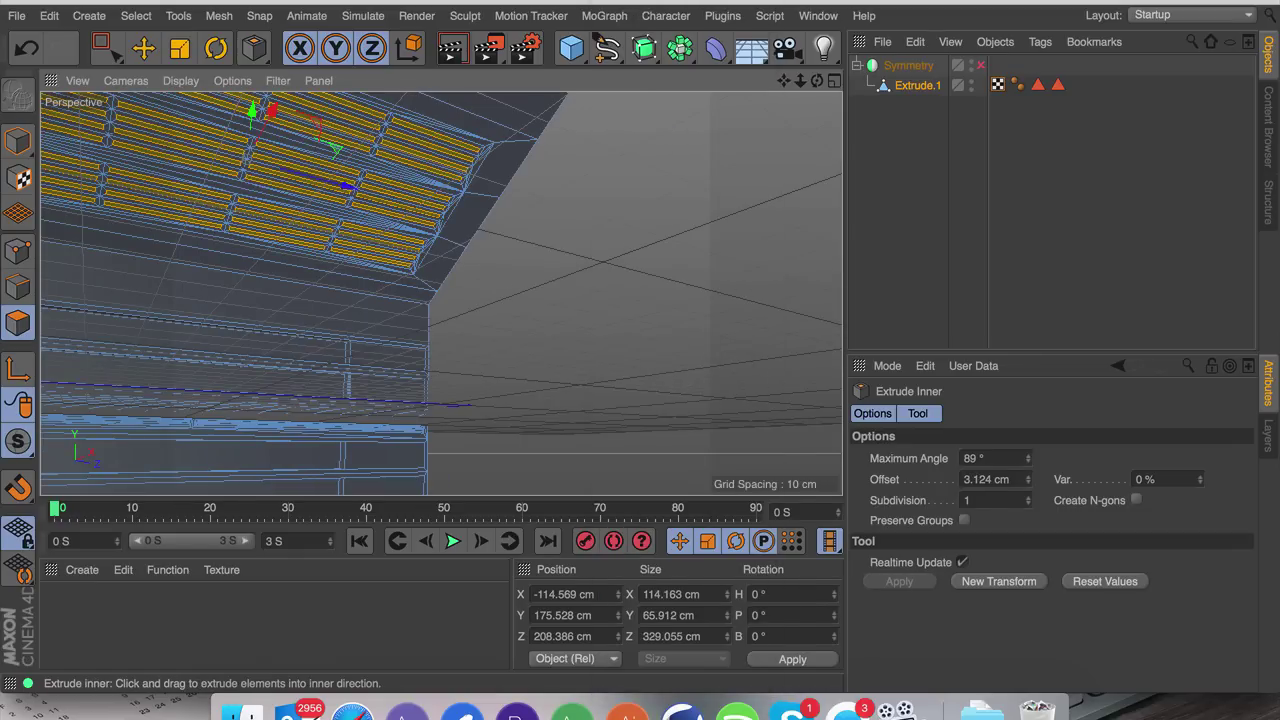
Step: Extrude the small inset ceiling polygons into a grid of slats and clear the selection
right_click(665, 335)
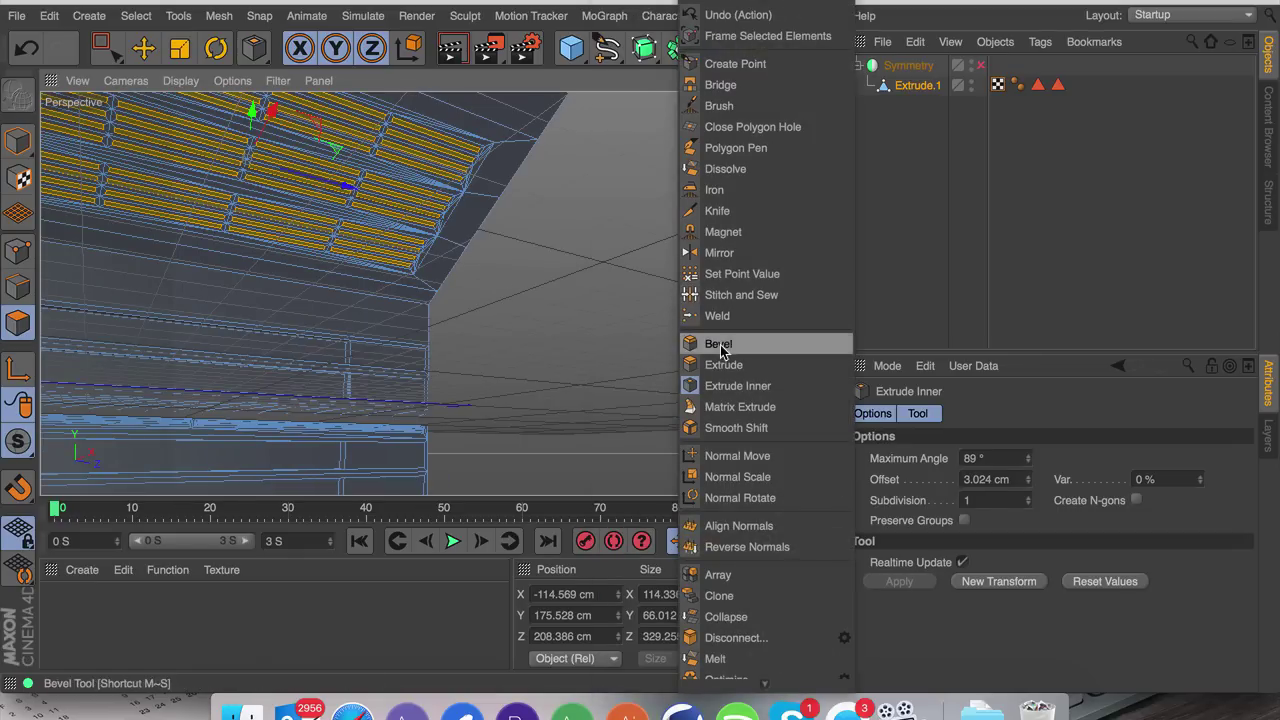
click(710, 367)
drag(709, 371, 709, 350)
drag(600, 300, 713, 300)
drag(695, 342, 686, 342)
key(e)
click(685, 342)
Step: Adjust the position of narrow polygons in the first section of the ceiling grid and clear the selection
drag(784, 80, 1011, 185)
click(455, 217)
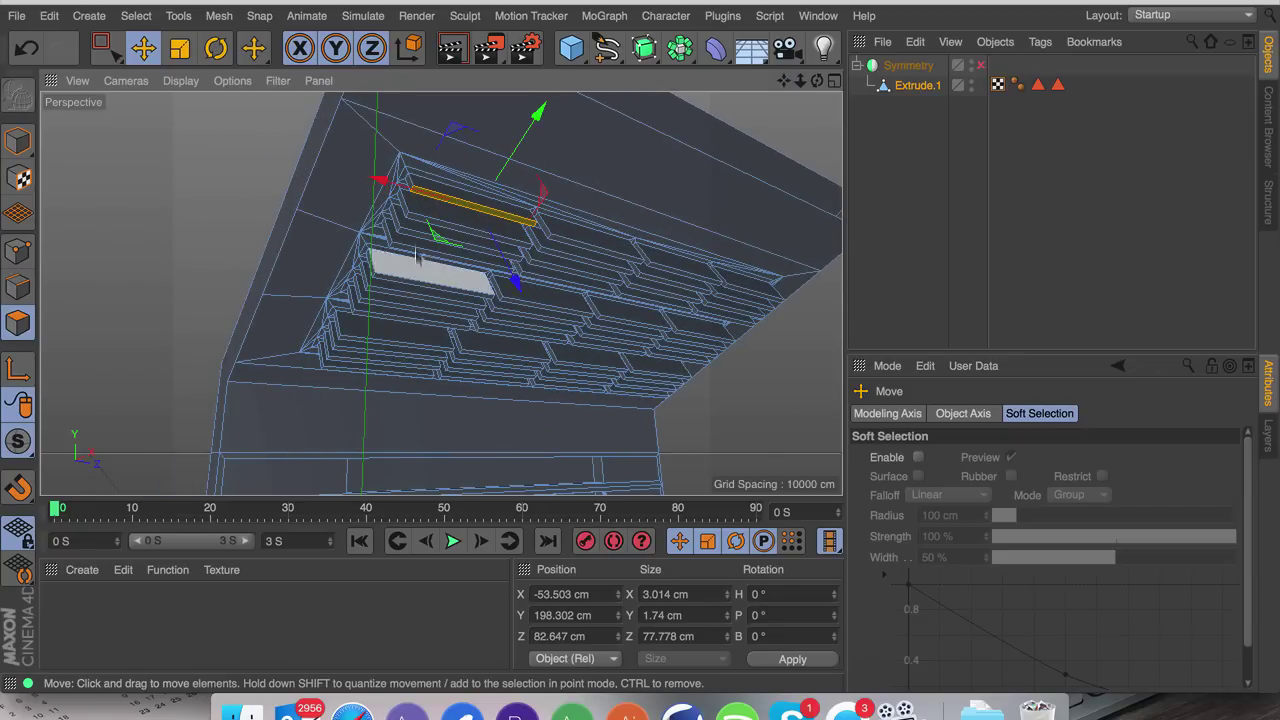
drag(483, 298, 476, 294)
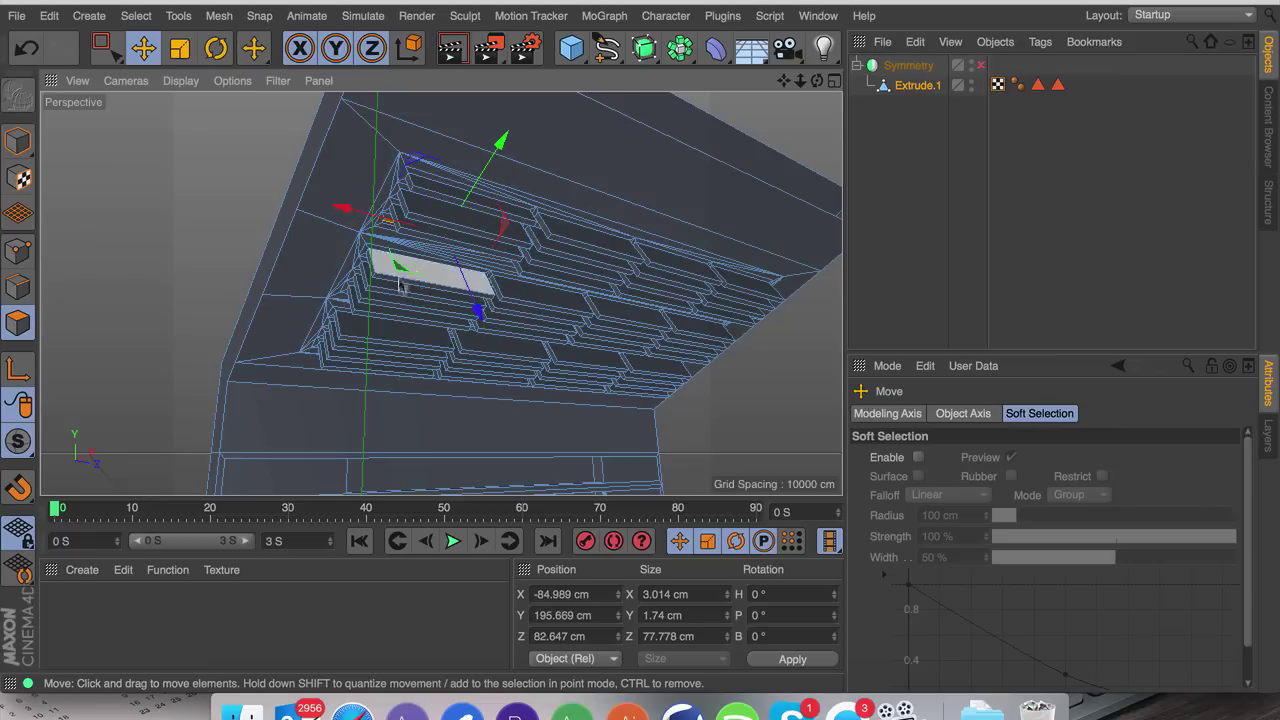
click(775, 466)
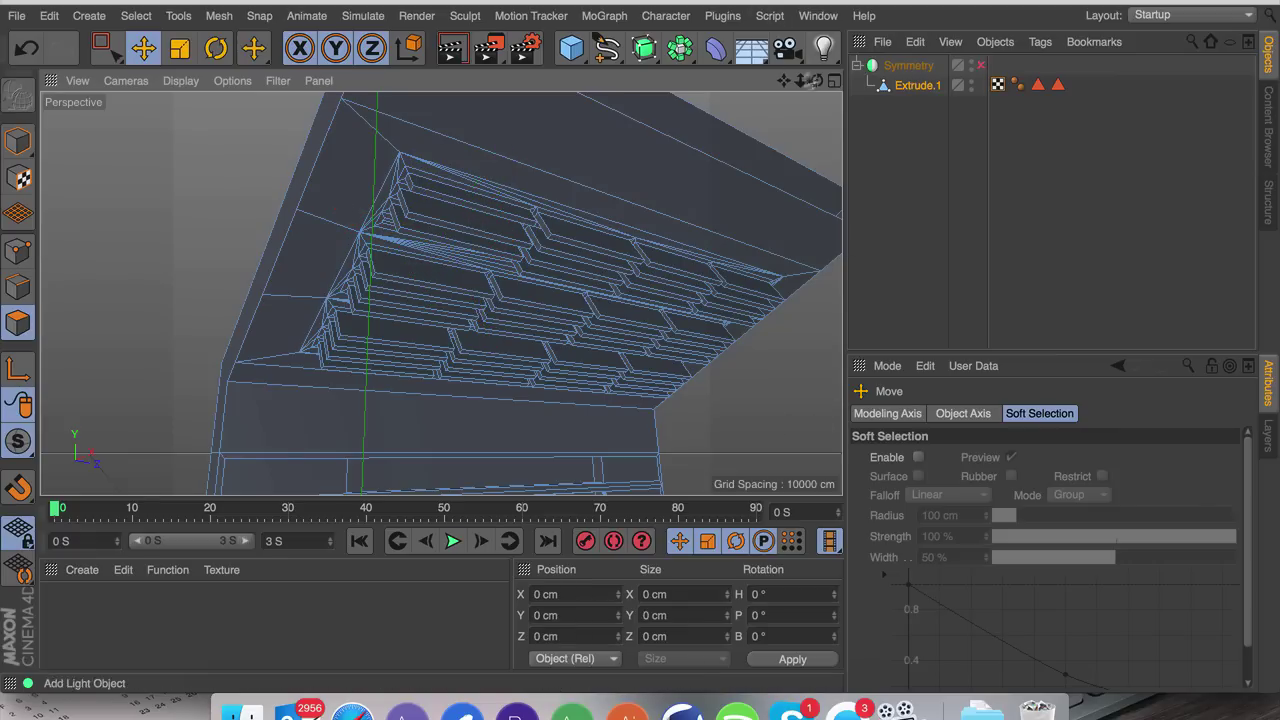
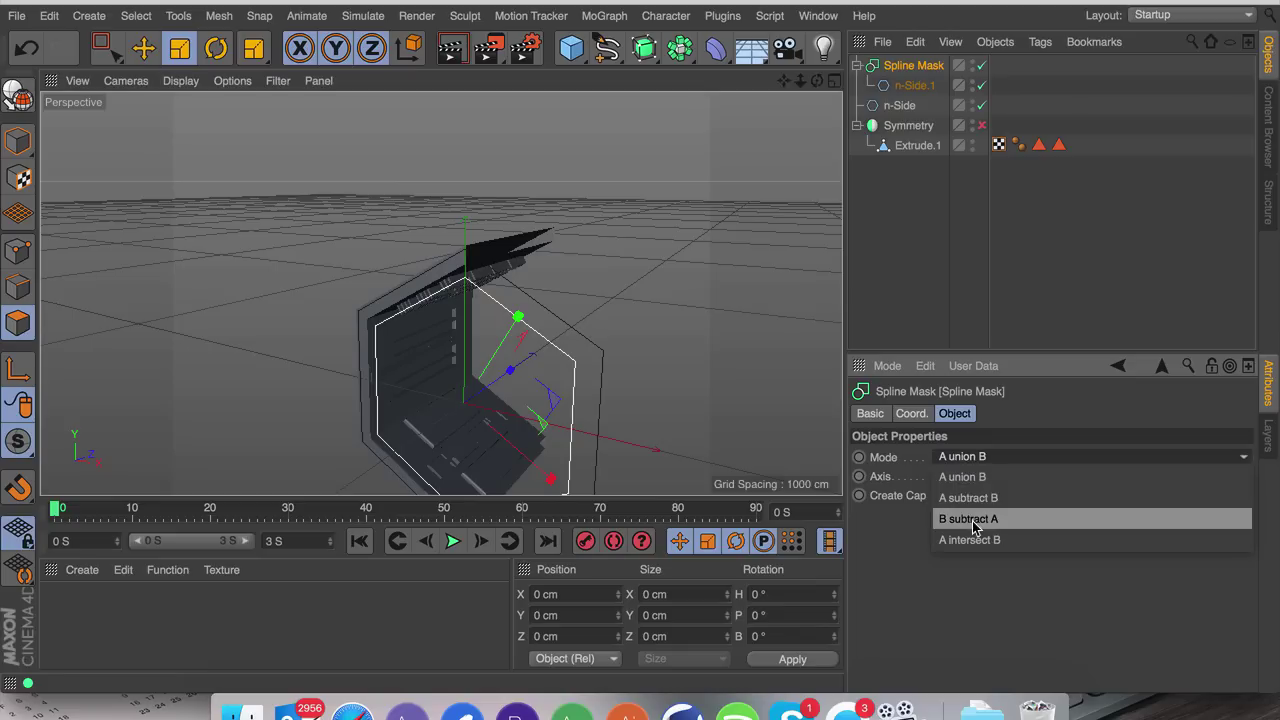
Step: Nest the remaining n-Side spline in the Spline Mask and add an Extrude object as the mask's parent
mouse_move(906, 87)
mouse_down()
mouse_move(908, 115)
mouse_move(910, 82)
mouse_up()
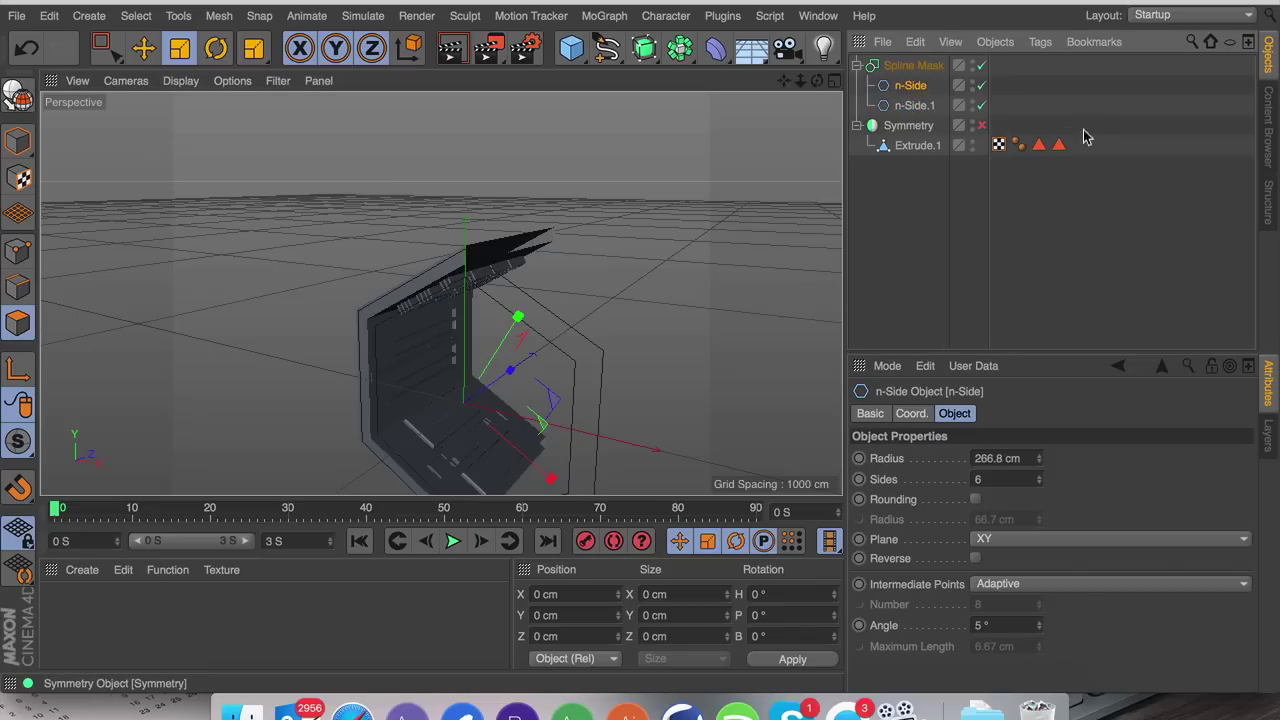
click(1088, 124)
click(912, 65)
drag(645, 48, 851, 88)
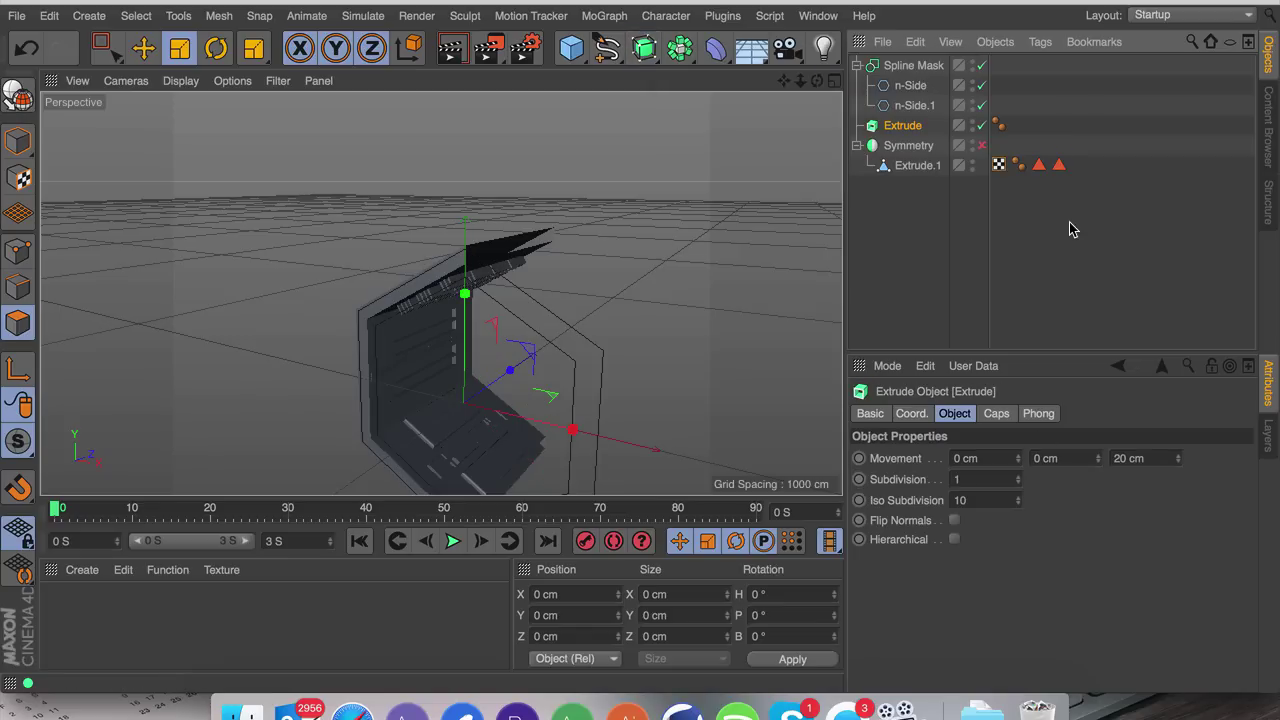
key(super+z)
drag(645, 48, 857, 80)
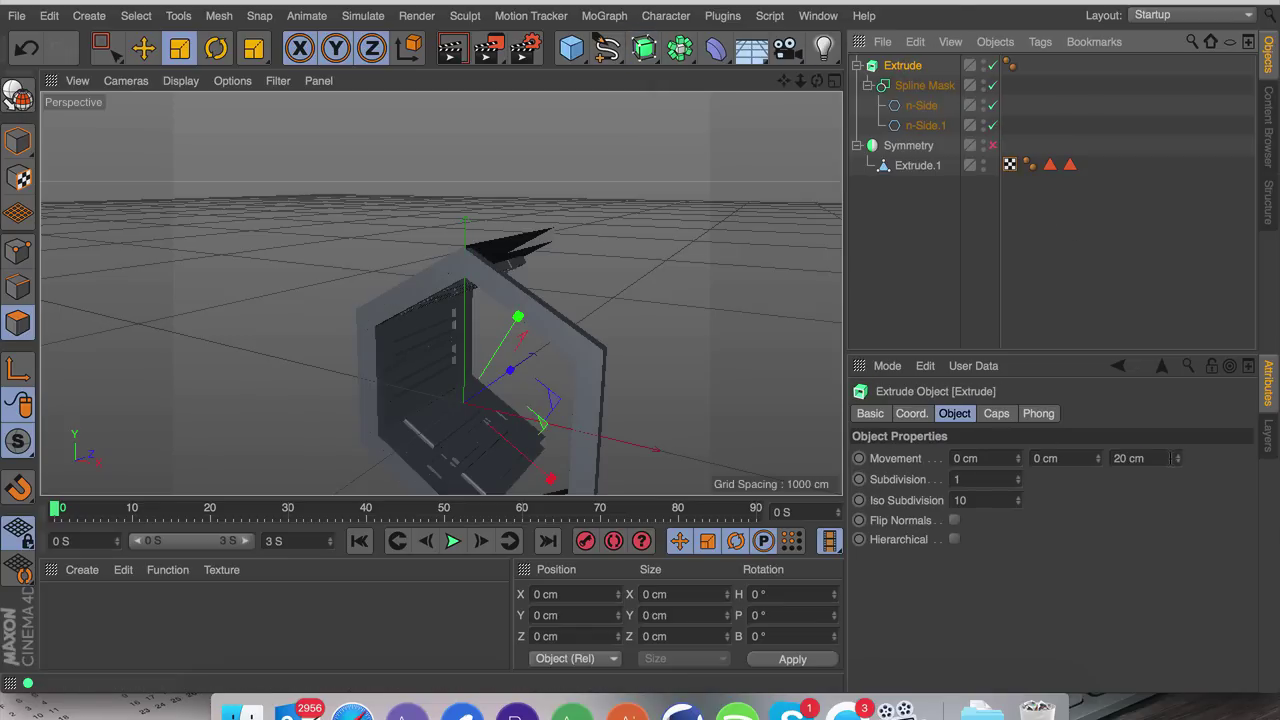
Step: Set the hexagonal frame's extrusion movement to -30 cm in Z
click(1172, 458)
text(-30)
key(Return)
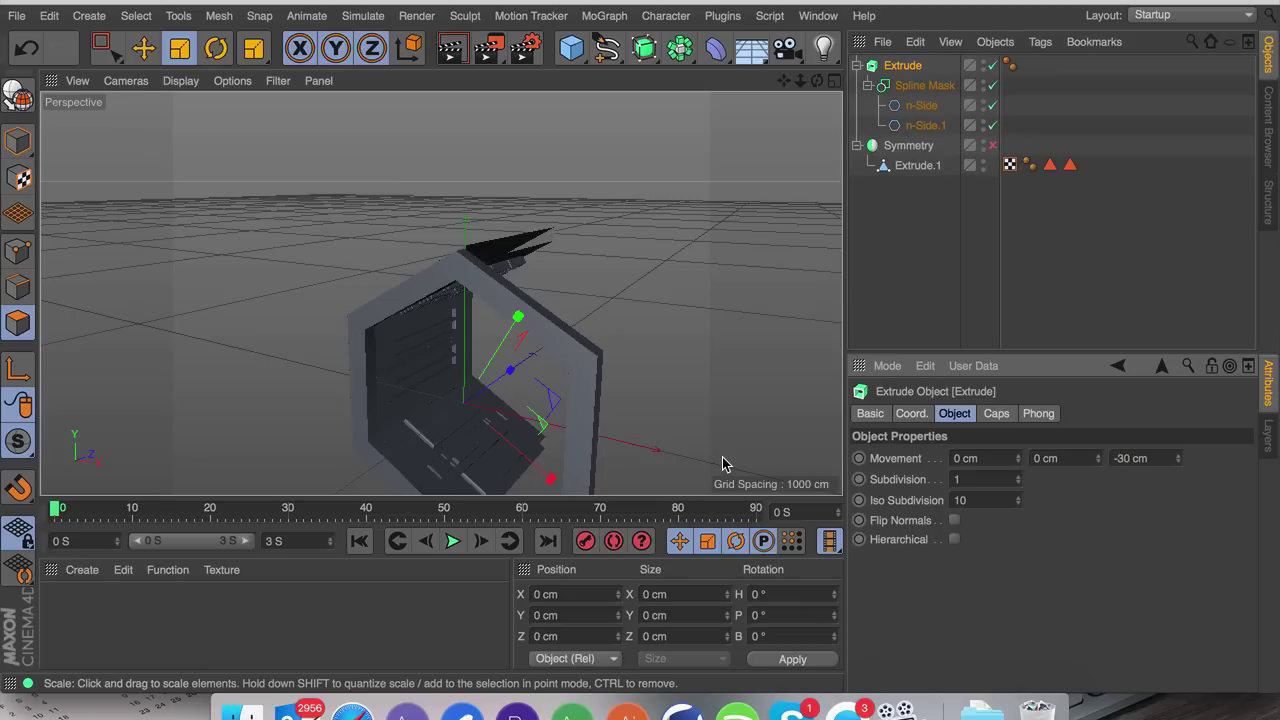
Step: Give the hexagonal frame Fillet Caps at both start and end, with 10 steps each
click(996, 413)
click(1040, 462)
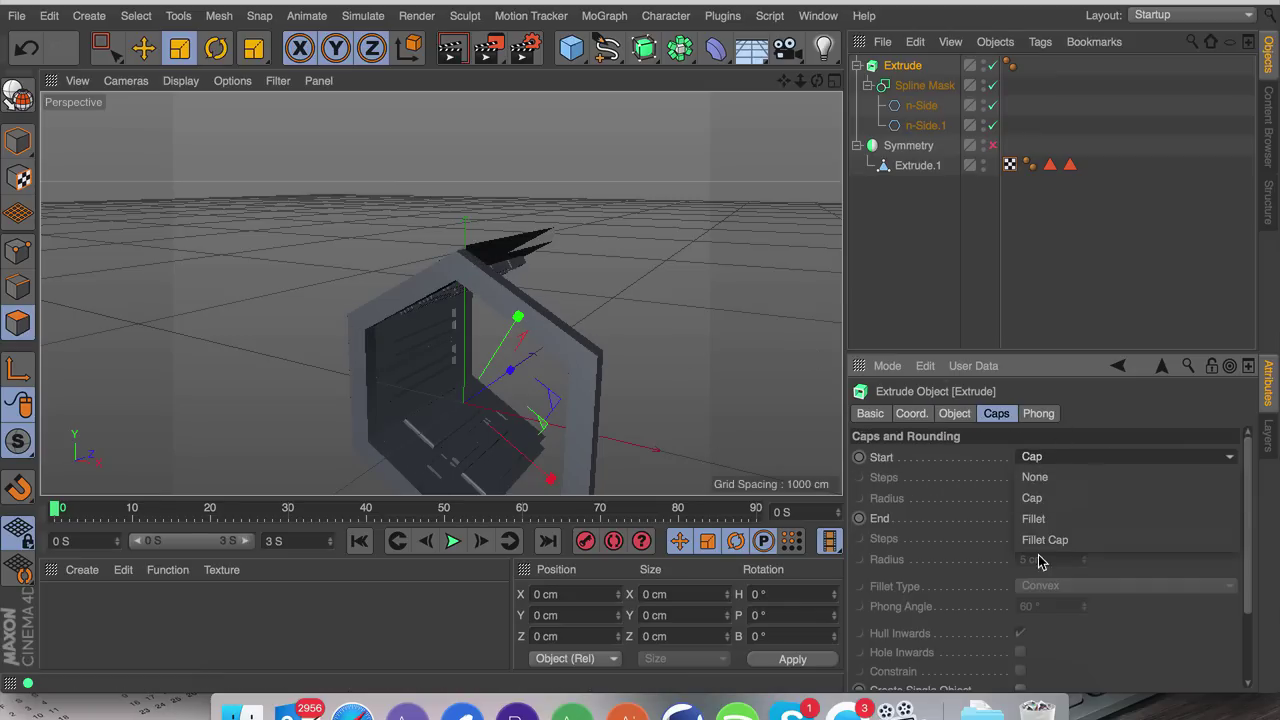
click(1043, 562)
click(1060, 518)
click(1062, 600)
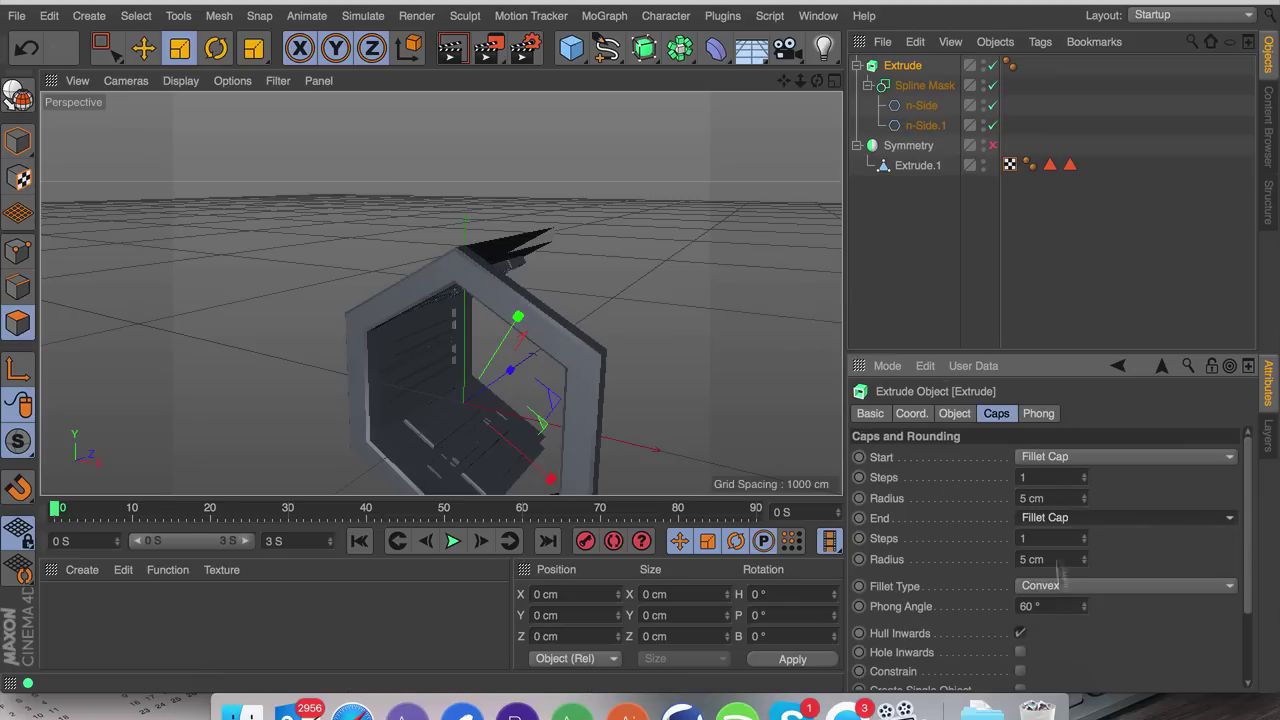
click(1063, 498)
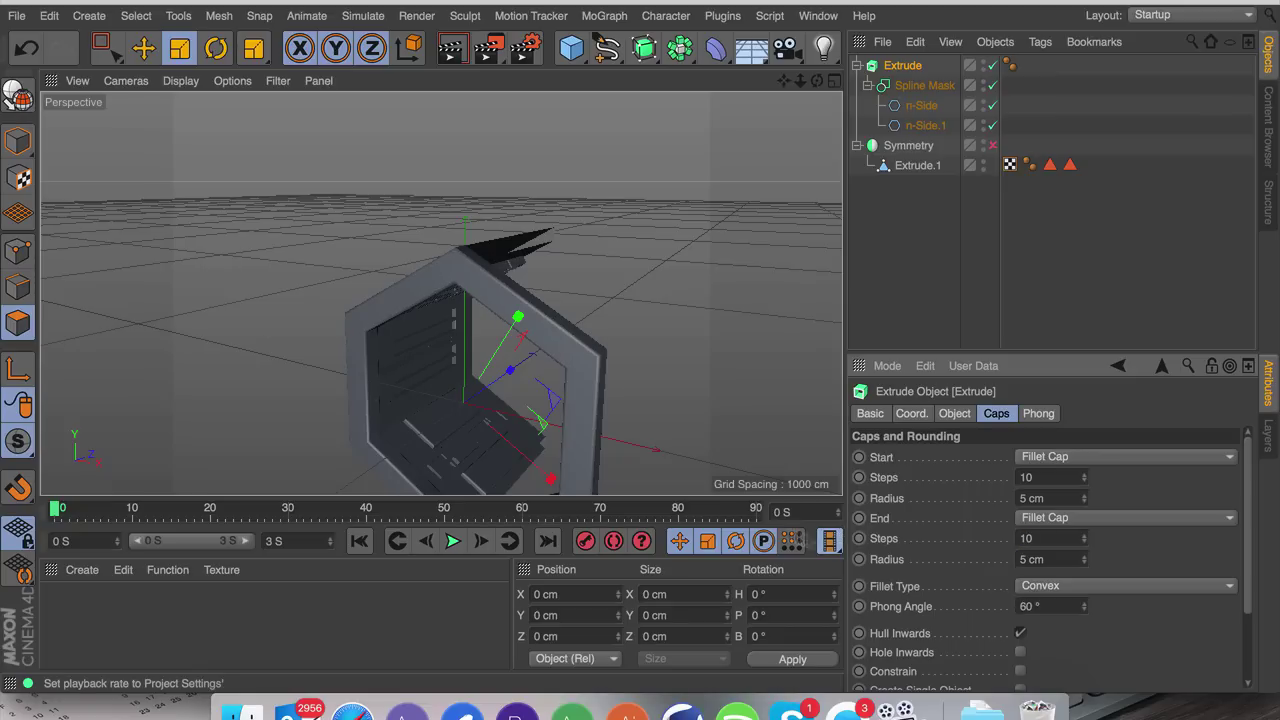
Step: Shorten the hexagonal frame's extrusion to about -12 cm in Z, fine-tune its depth, and open its Phong tag settings
click(954, 413)
mouse_move(1178, 458)
mouse_down()
mouse_move(1218, 458)
mouse_move(1197, 458)
mouse_up()
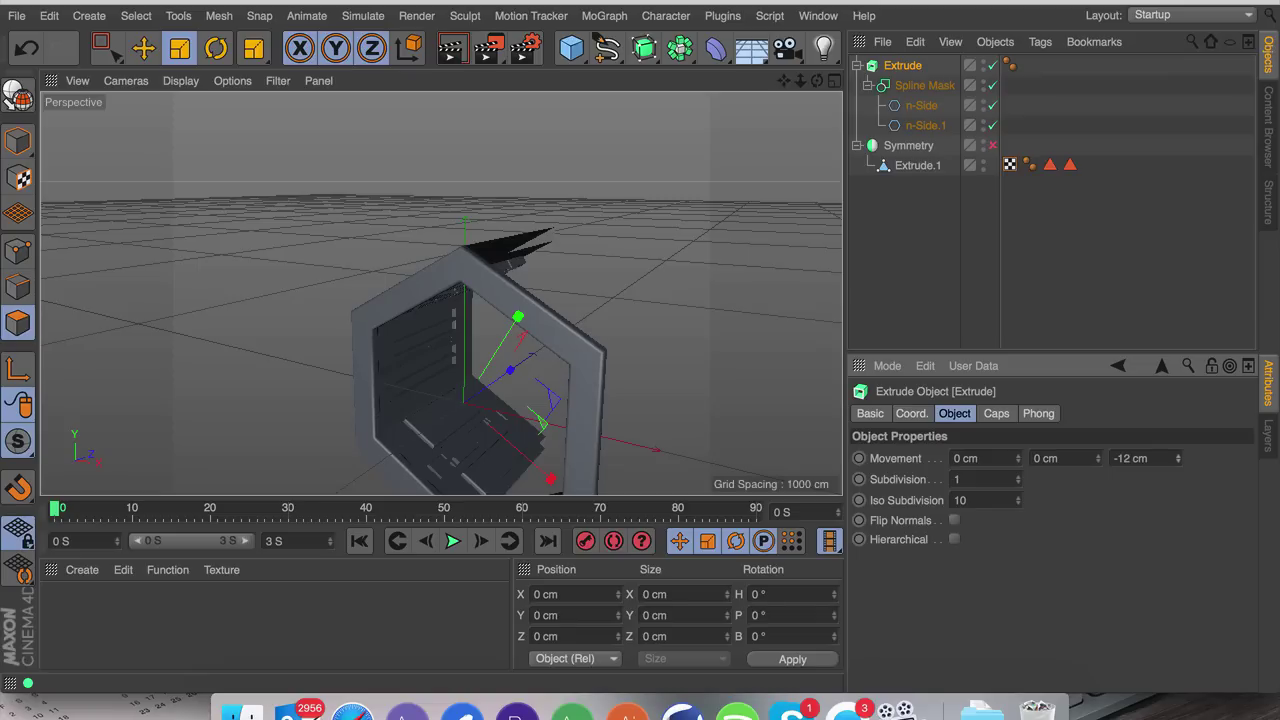
alt+drag(563, 357, 400, 278)
click(1170, 459)
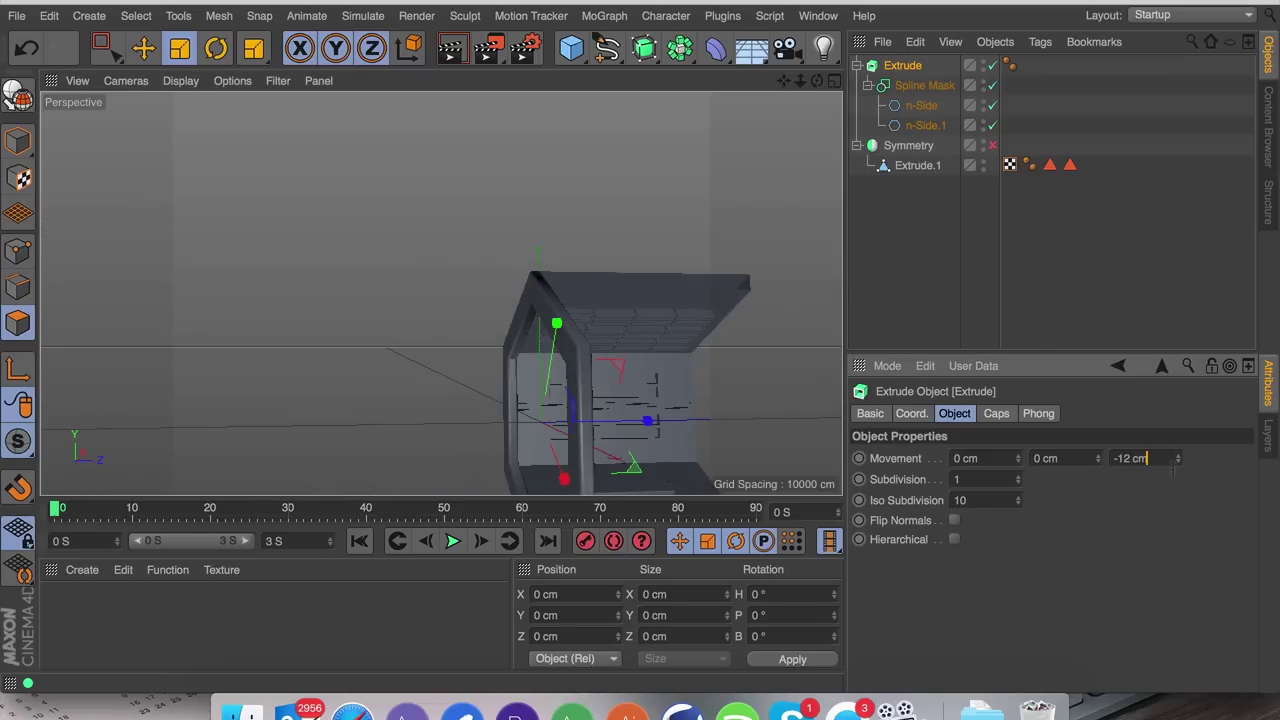
drag(1176, 458, 1176, 448)
click(1010, 66)
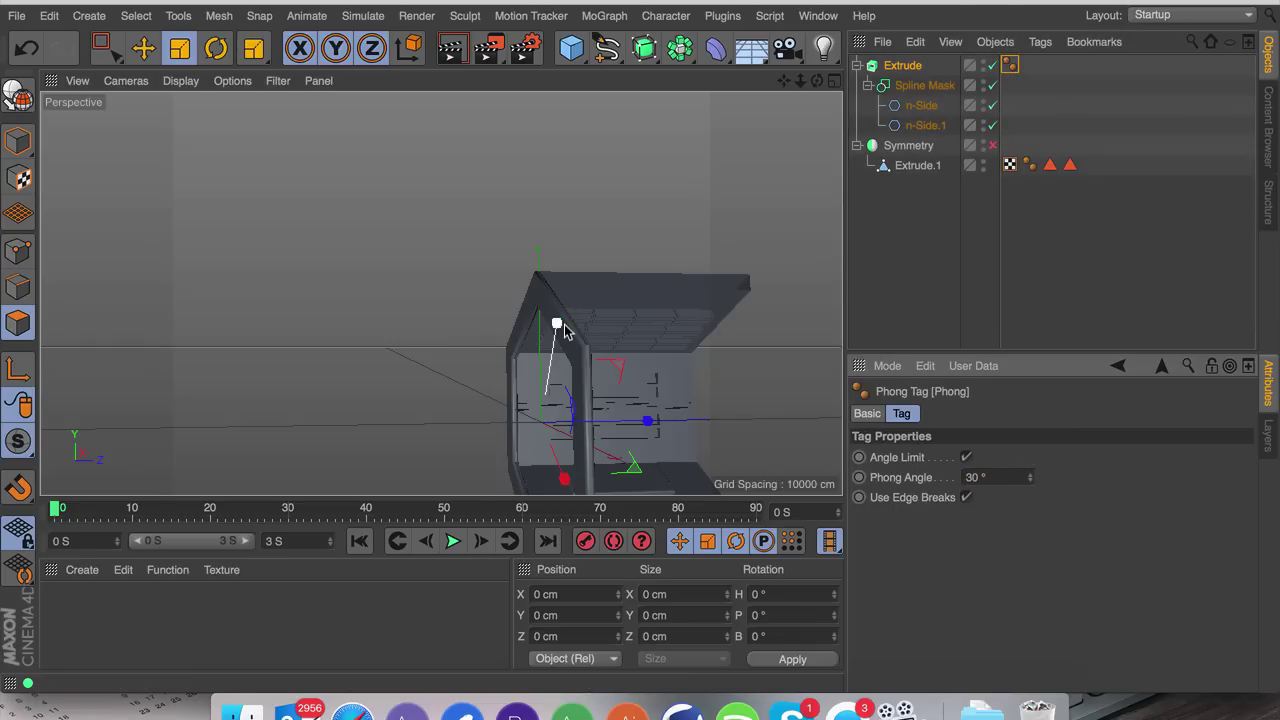
Step: Reduce the hexagonal frame's extrusion movement to -1 cm in Z
scroll(565, 333, up, 5)
click(903, 65)
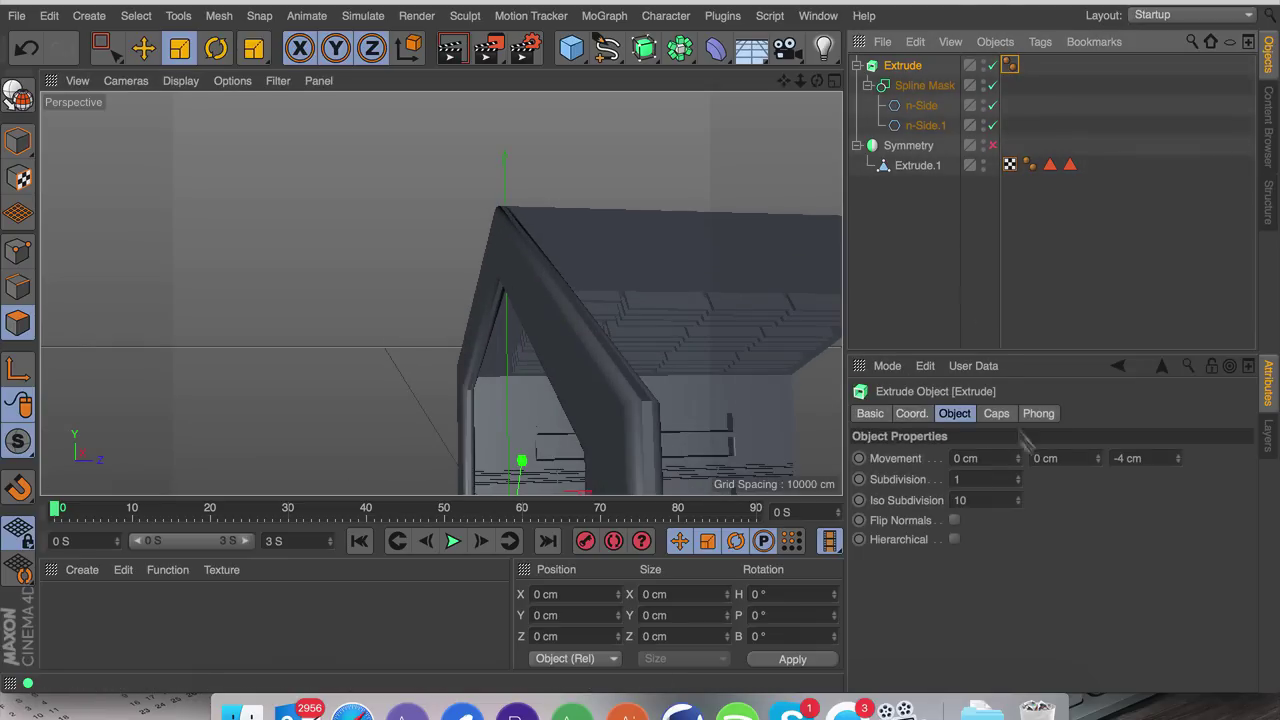
drag(1178, 458, 1175, 470)
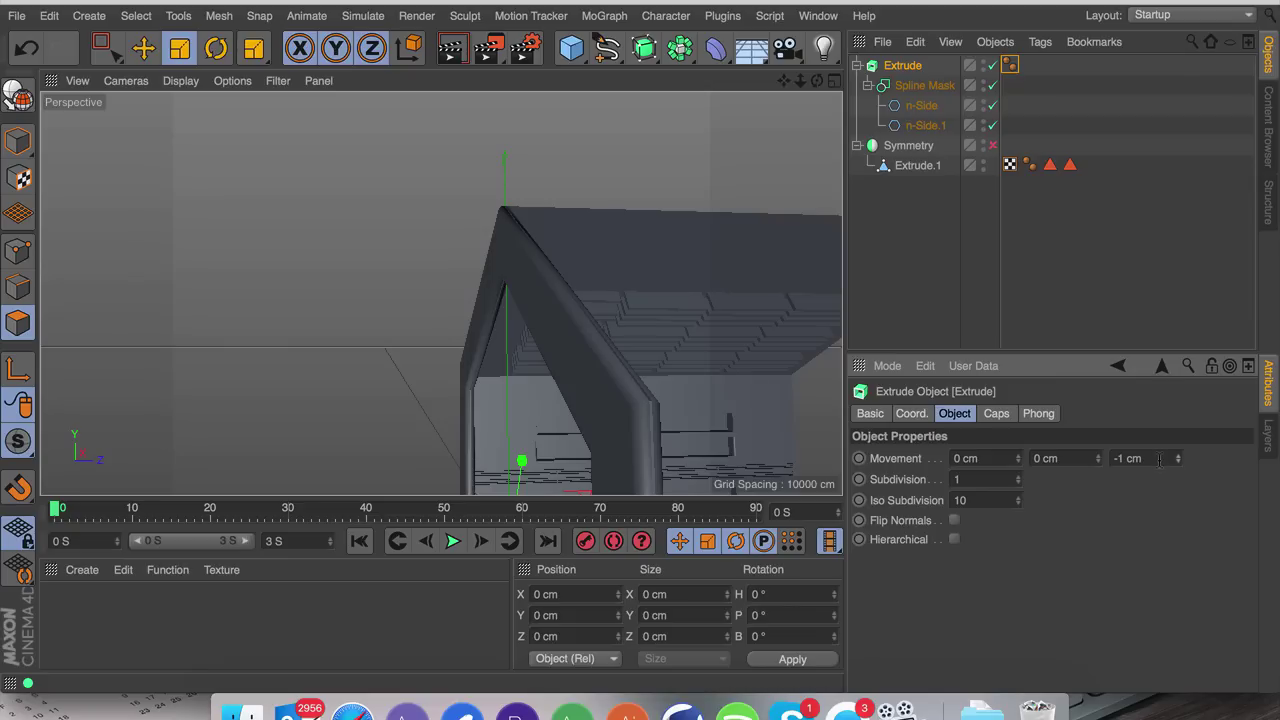
click(1069, 254)
alt+drag(579, 333, 800, 380)
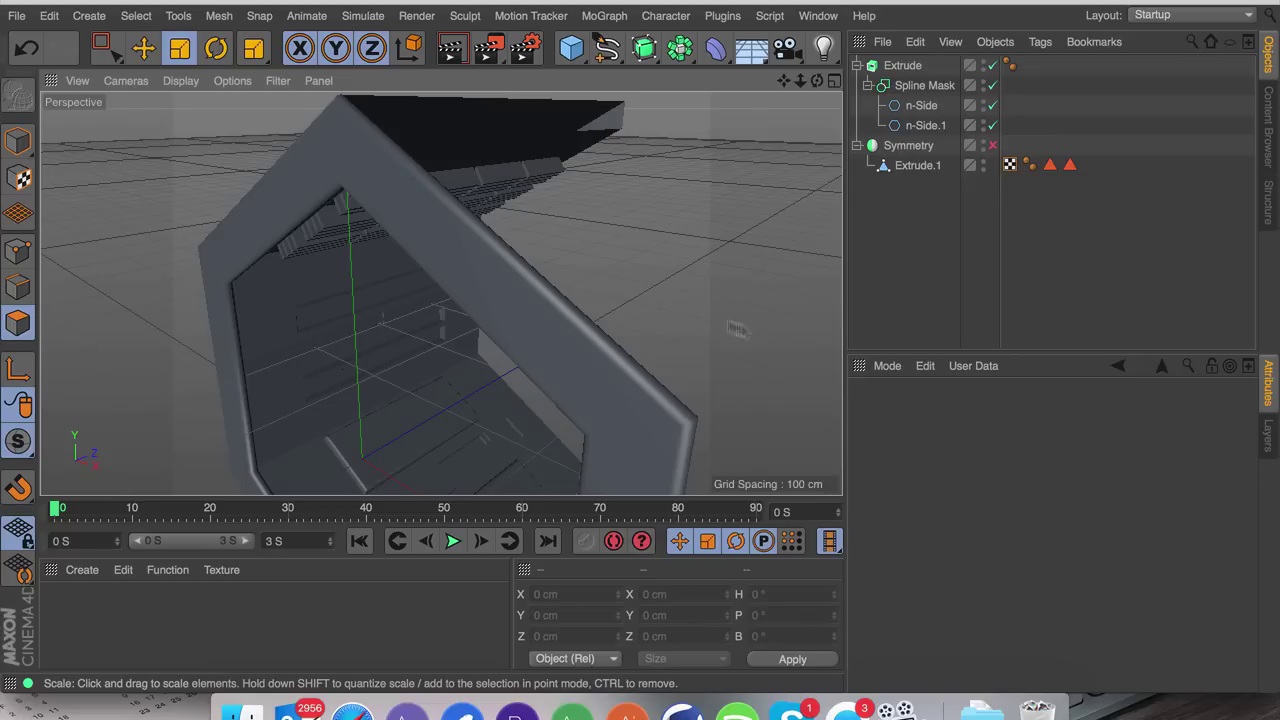
Step: Rename the hexagonal frame's Extrude object as loght
click(857, 65)
double_click(905, 66)
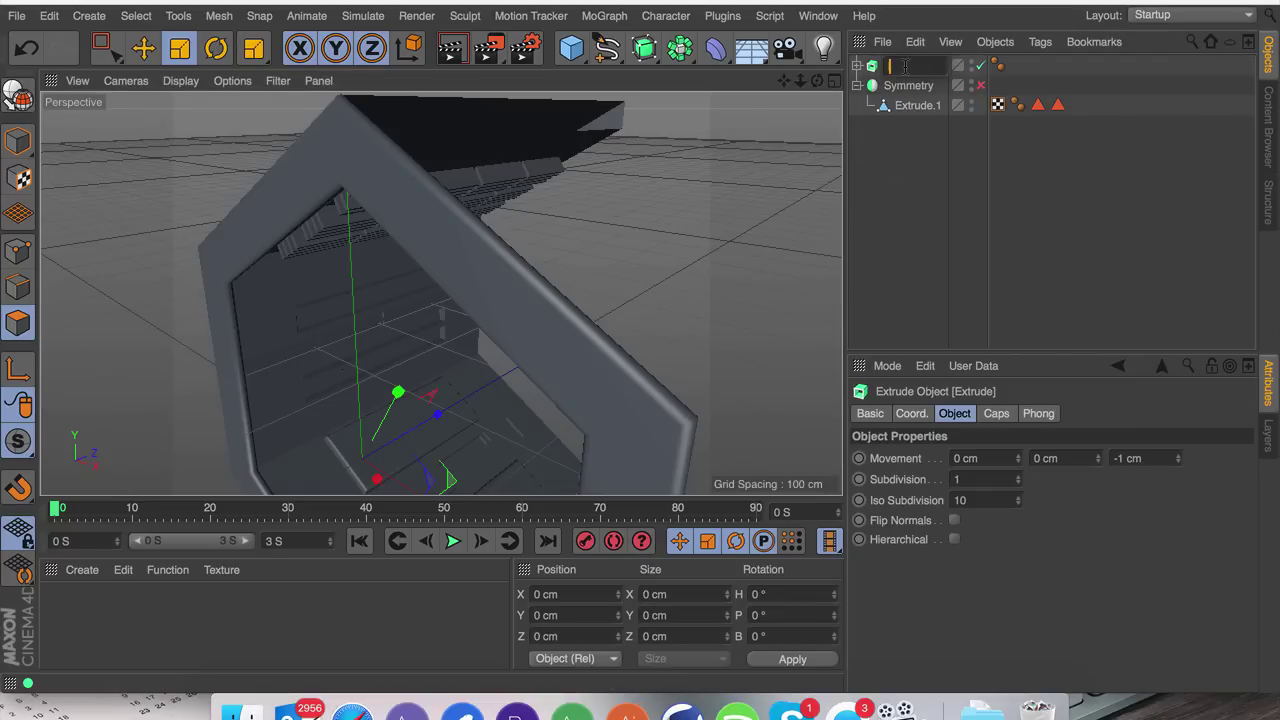
text(loght)
key(Return)
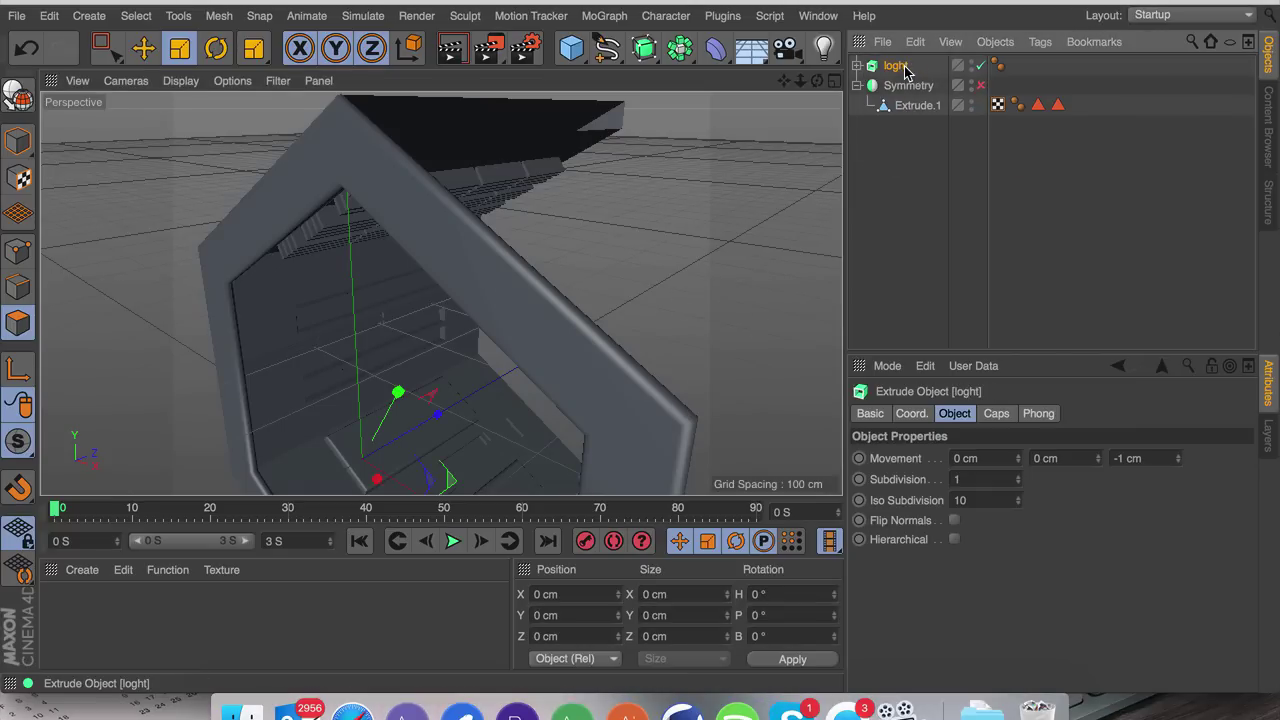
Step: Rename the Symmetry object as main and re-enable it so both halves of the tunnel segment are generated
double_click(910, 86)
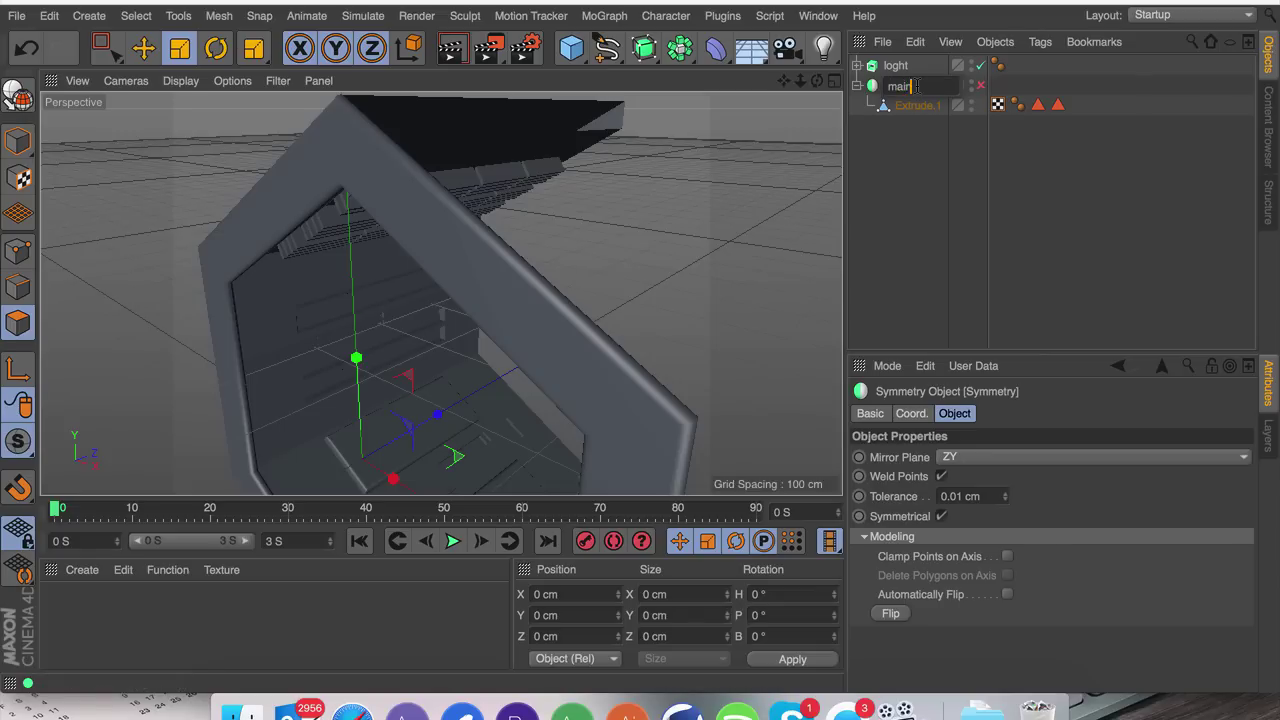
text(main)
key(Return)
click(981, 86)
click(857, 86)
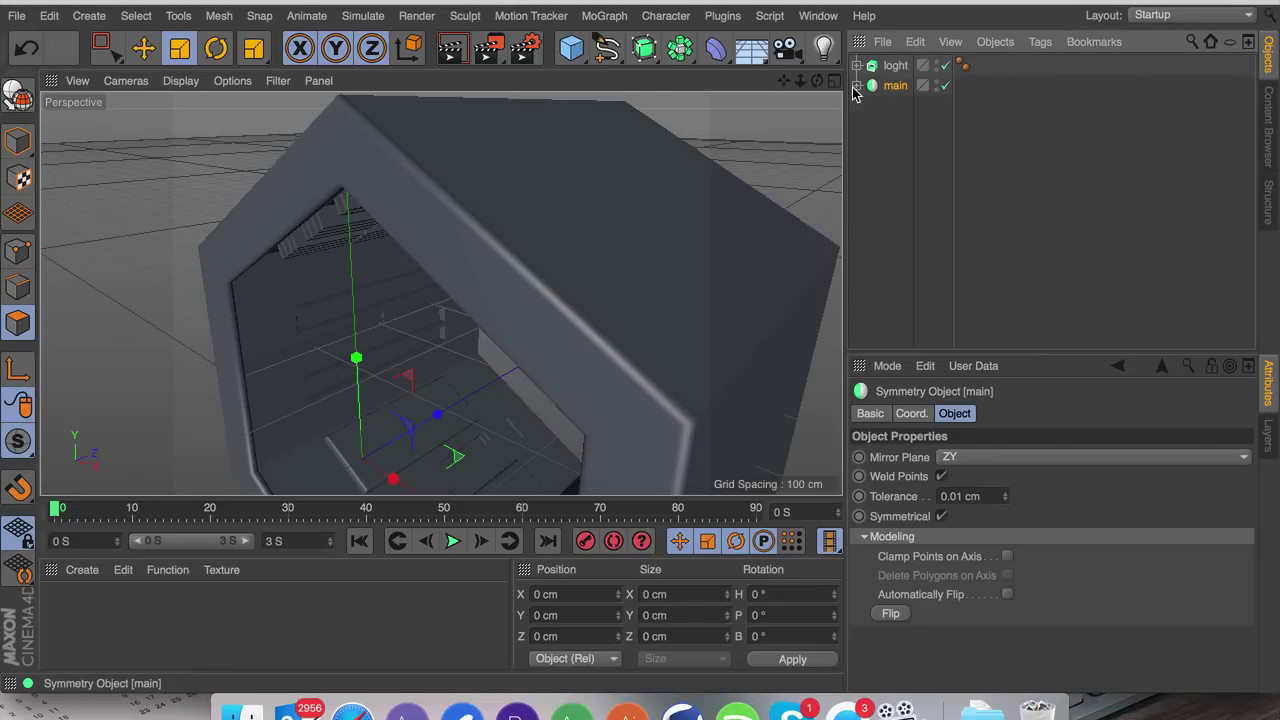
click(927, 122)
Step: Scale the n-Side.1 spline down slightly to narrow the hexagonal frame's inner opening
mouse_move(800, 81)
mouse_down()
mouse_move(700, 81)
mouse_move(825, 84)
mouse_move(720, 40)
mouse_move(760, 40)
mouse_move(817, 81)
mouse_move(785, 86)
mouse_up()
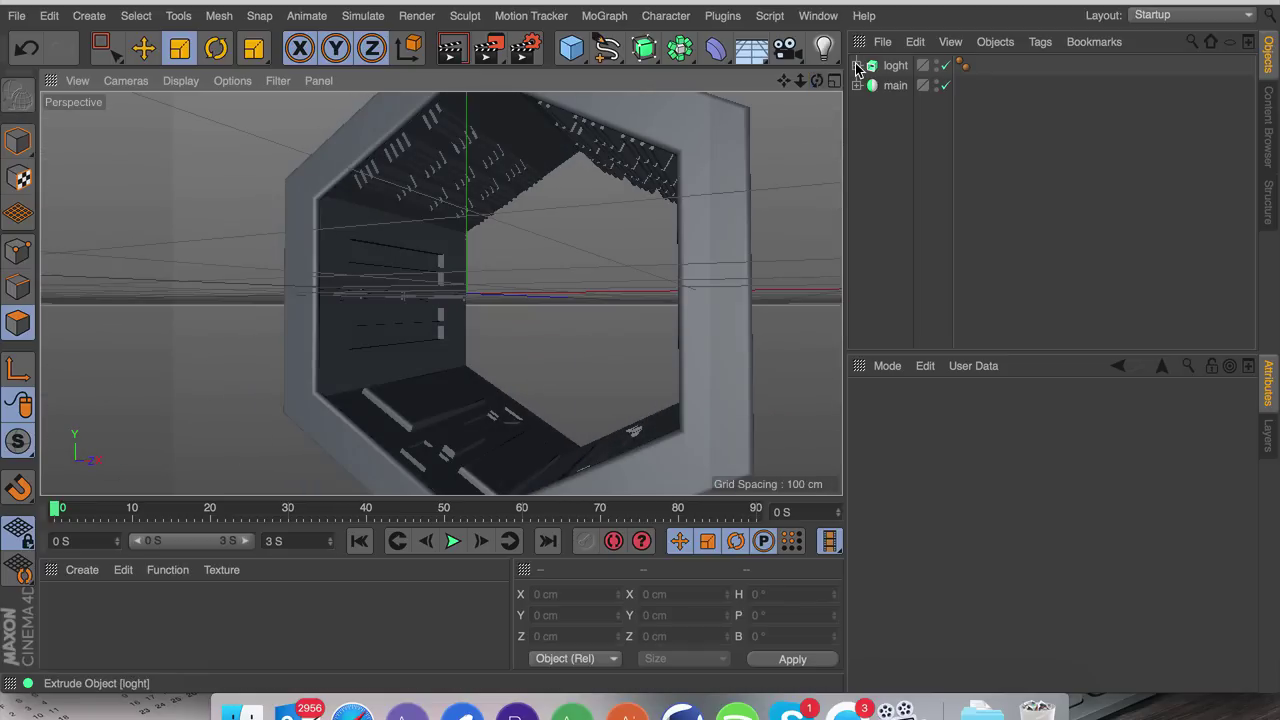
click(857, 65)
click(857, 65)
click(857, 85)
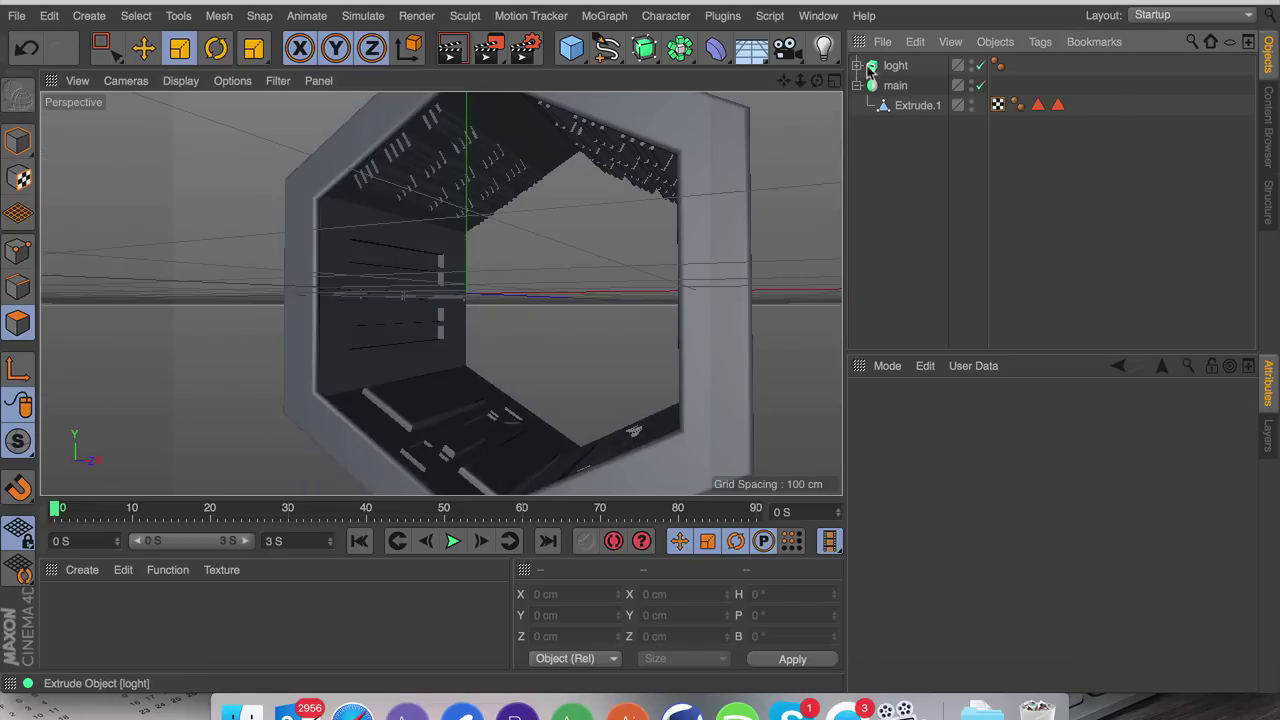
click(857, 65)
click(910, 105)
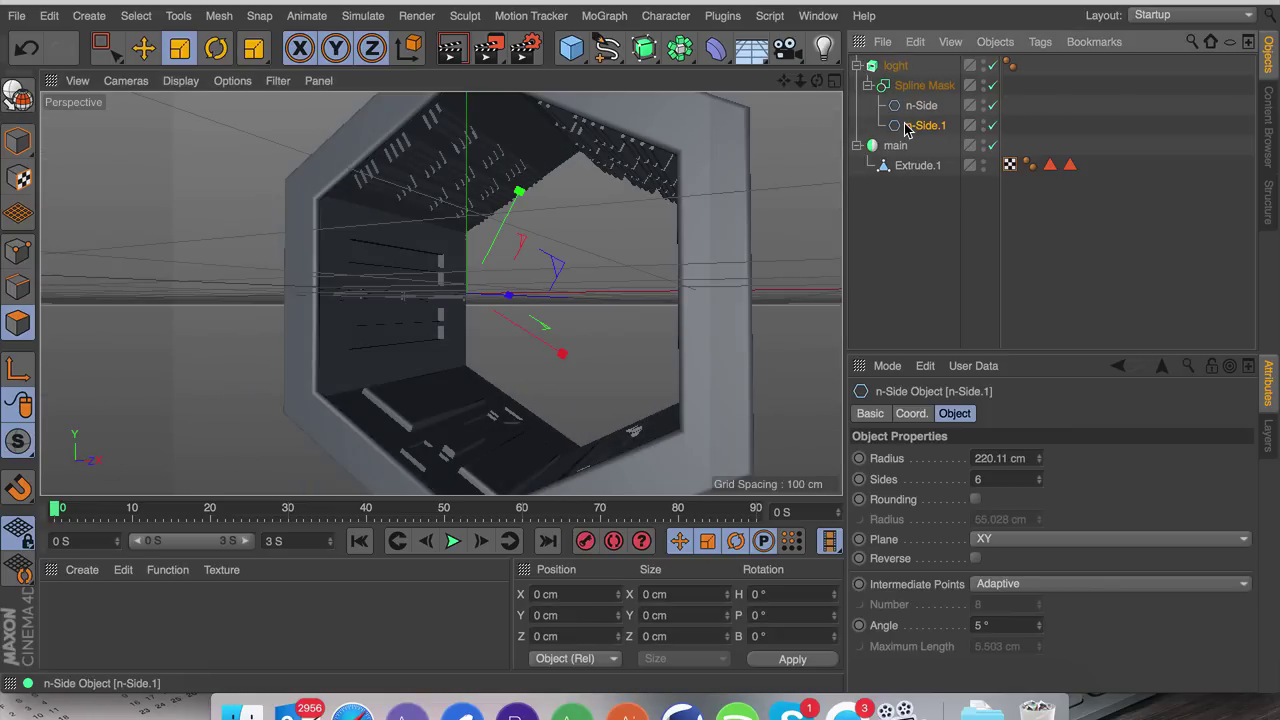
key(t)
drag(735, 197, 672, 206)
key(e)
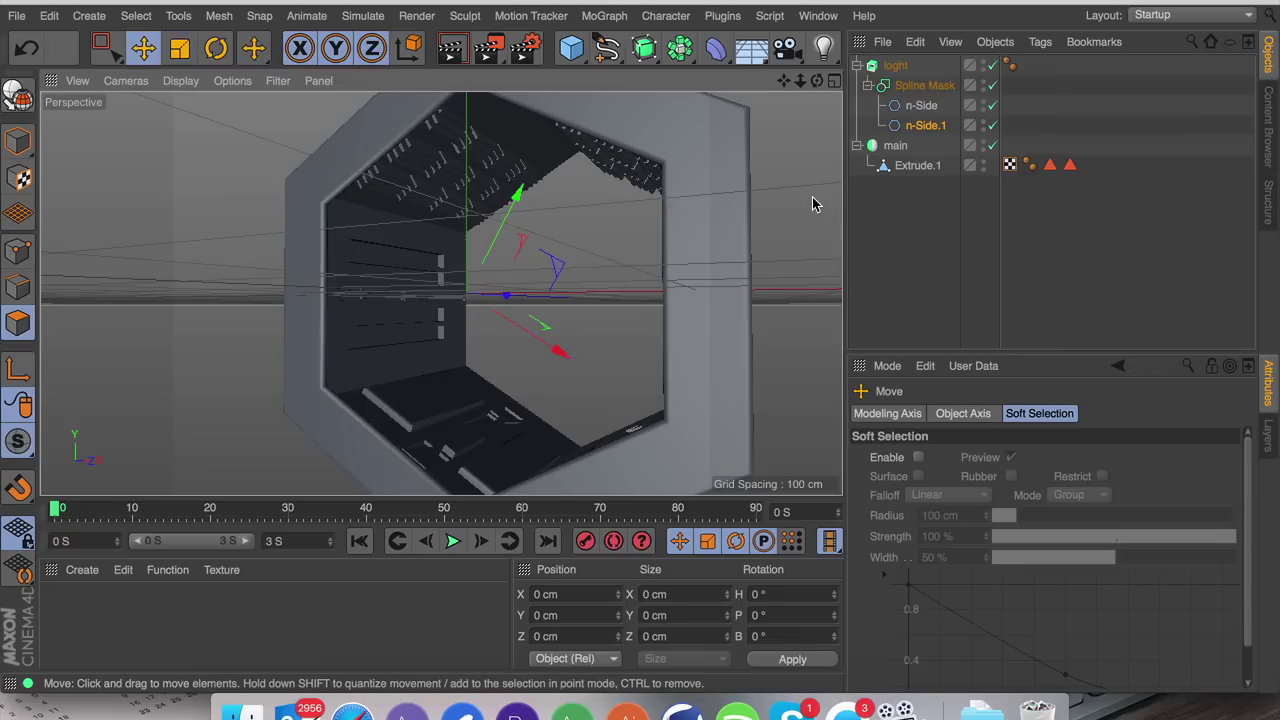
Step: Collapse both object hierarchies and correct the frame object's name to light
mouse_move(784, 81)
mouse_down()
mouse_move(676, 224)
mouse_move(770, 81)
mouse_up()
alt+drag(441, 293, 430, 293)
click(856, 65)
click(857, 86)
click(895, 66)
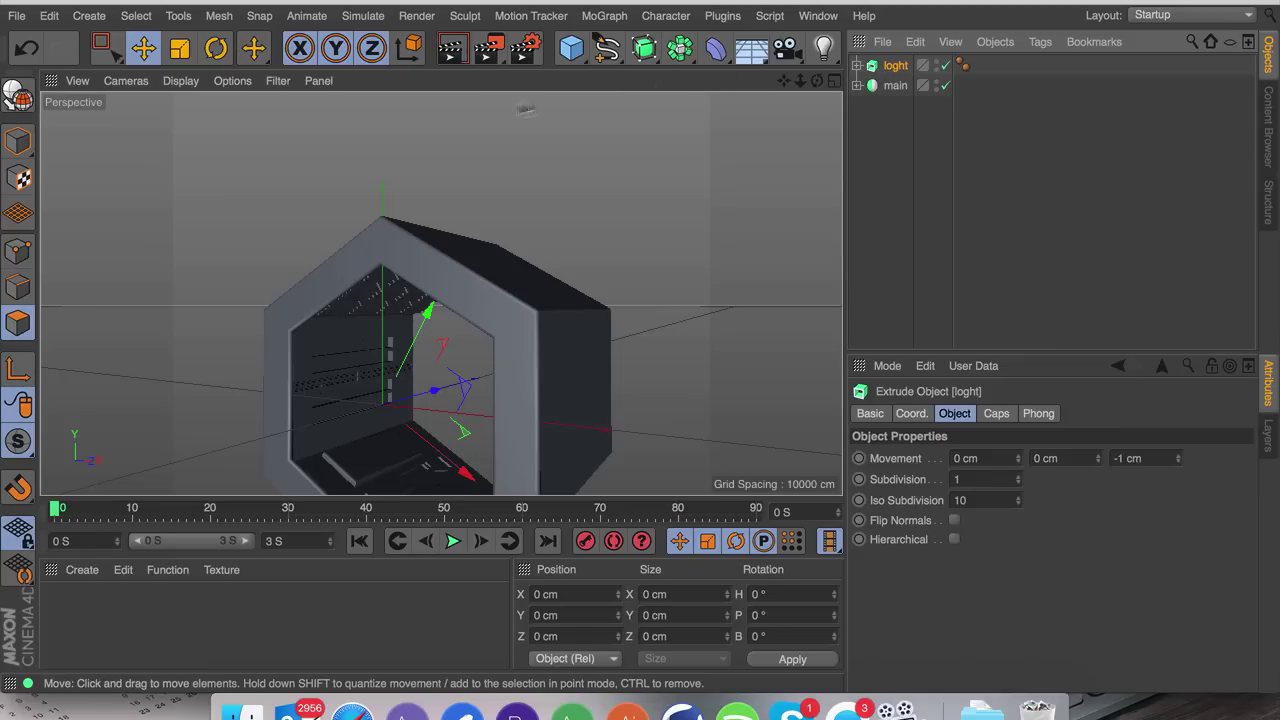
double_click(895, 67)
text(light)
key(Return)
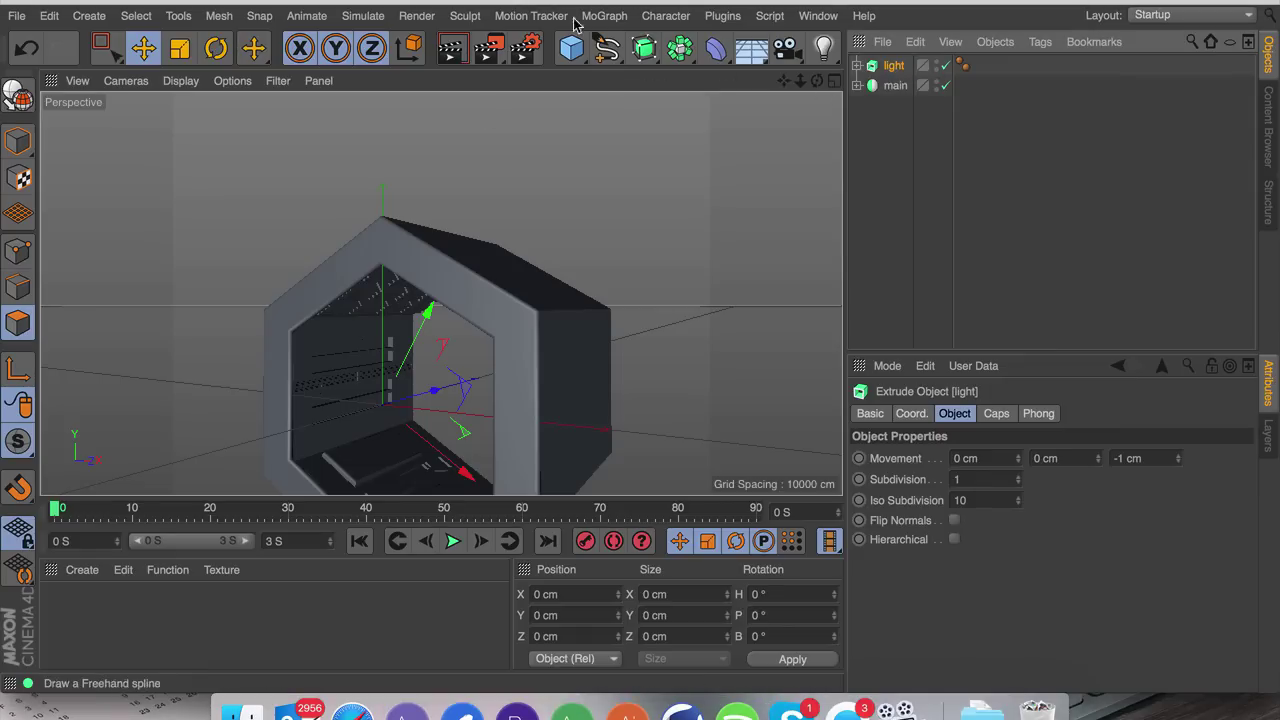
Step: Put the light frame into a MoGraph Cloner and set the cloner's Y step offset to 0 cm
click(610, 17)
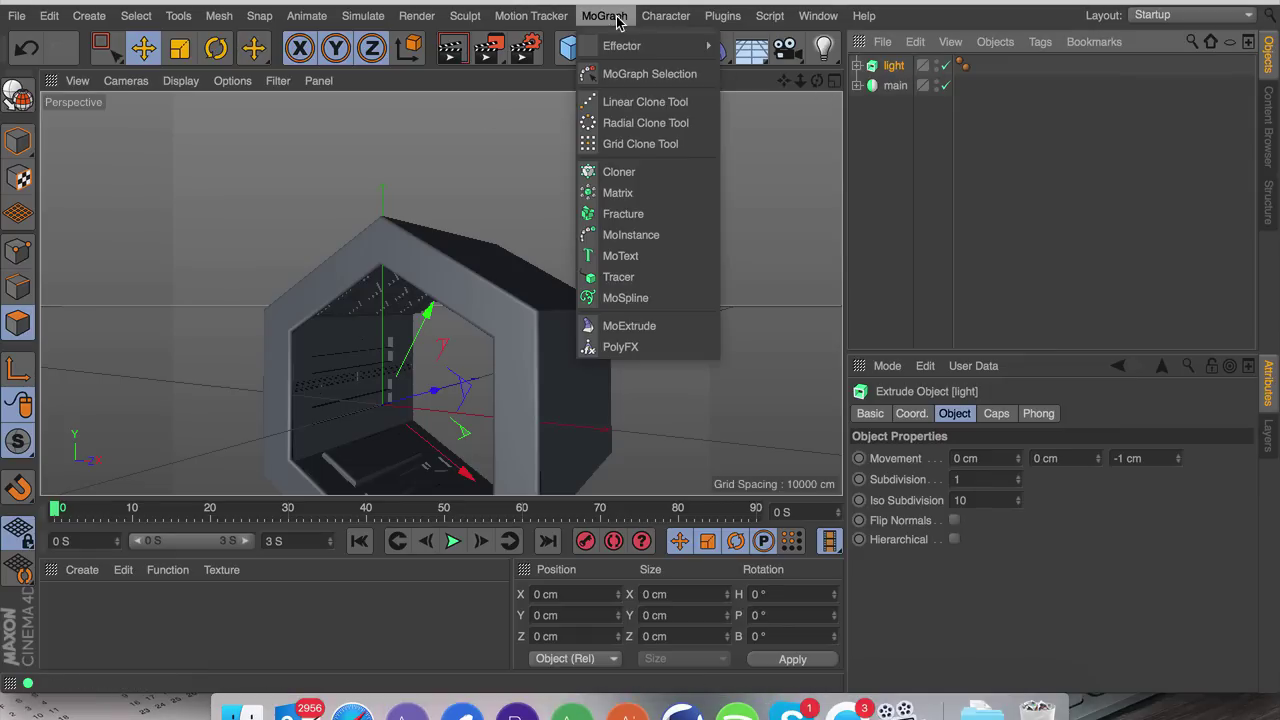
click(618, 175)
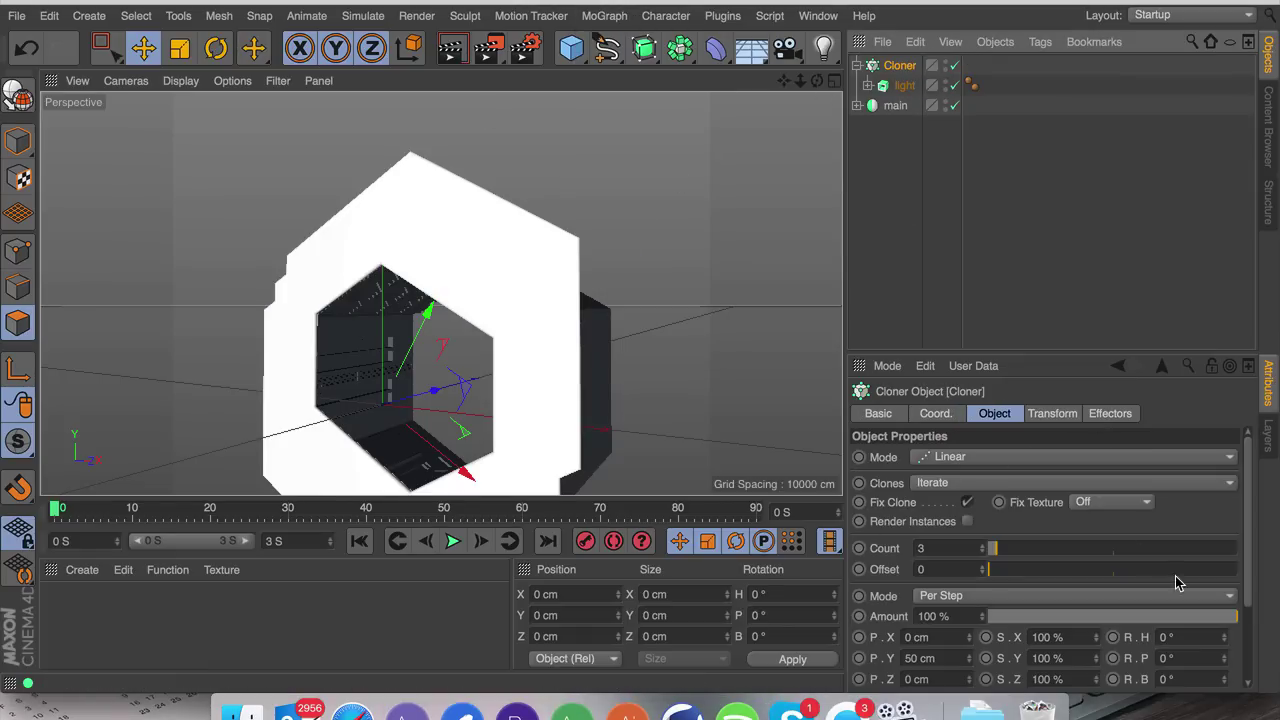
drag(942, 658, 843, 659)
text(0)
key(Return)
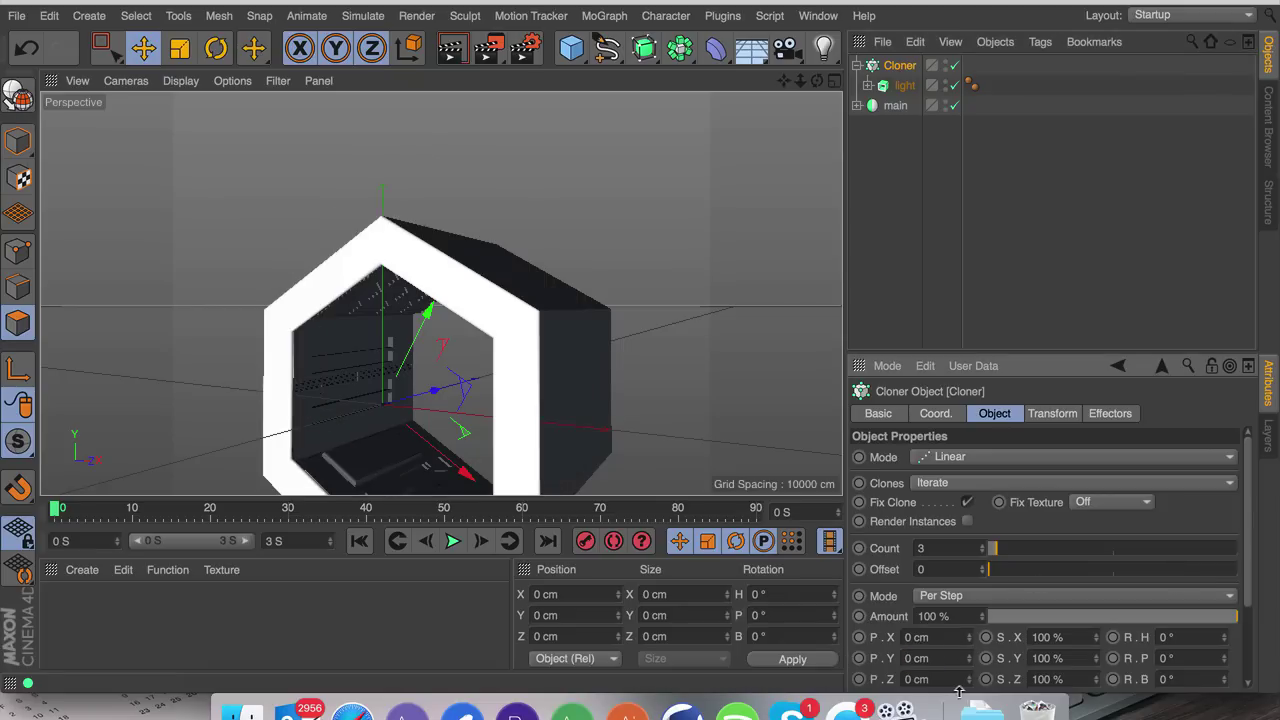
Step: Set the light cloner's Z step offset to 418 cm so the frames align with the tunnel segment's ends
drag(968, 679, 1111, 679)
mouse_move(545, 304)
alt+mouse_down()
mouse_move(349, 394)
mouse_move(286, 386)
alt+mouse_up()
drag(787, 82, 590, 64)
drag(967, 682, 949, 682)
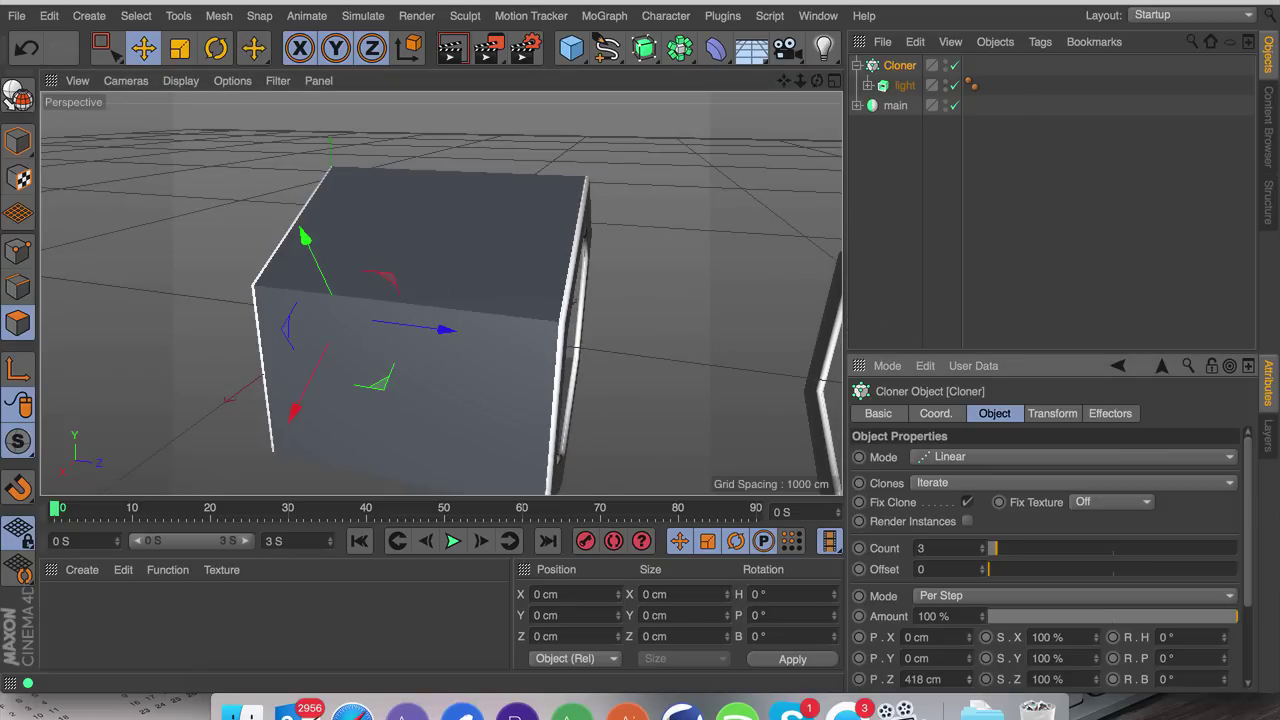
click(1003, 214)
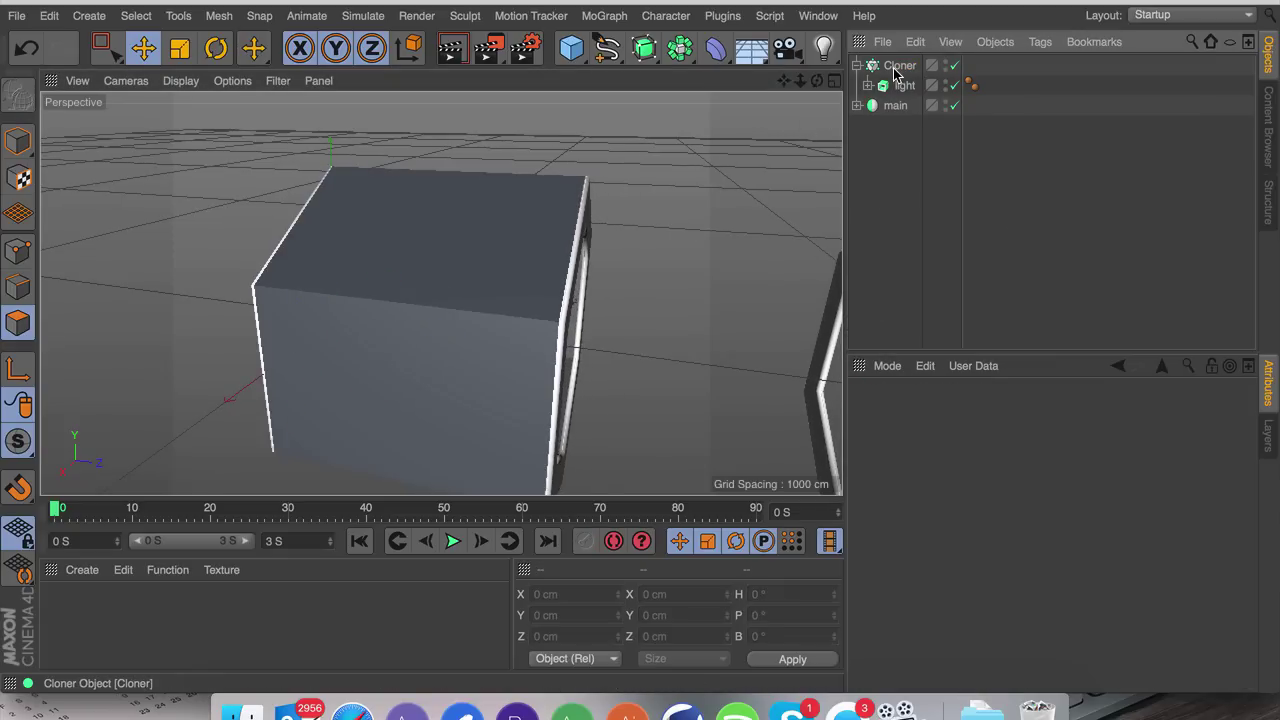
Step: Put the main object into its own Cloner with step offsets of 0 cm in Y and 418 cm in Z
scroll(440, 289, down, 3)
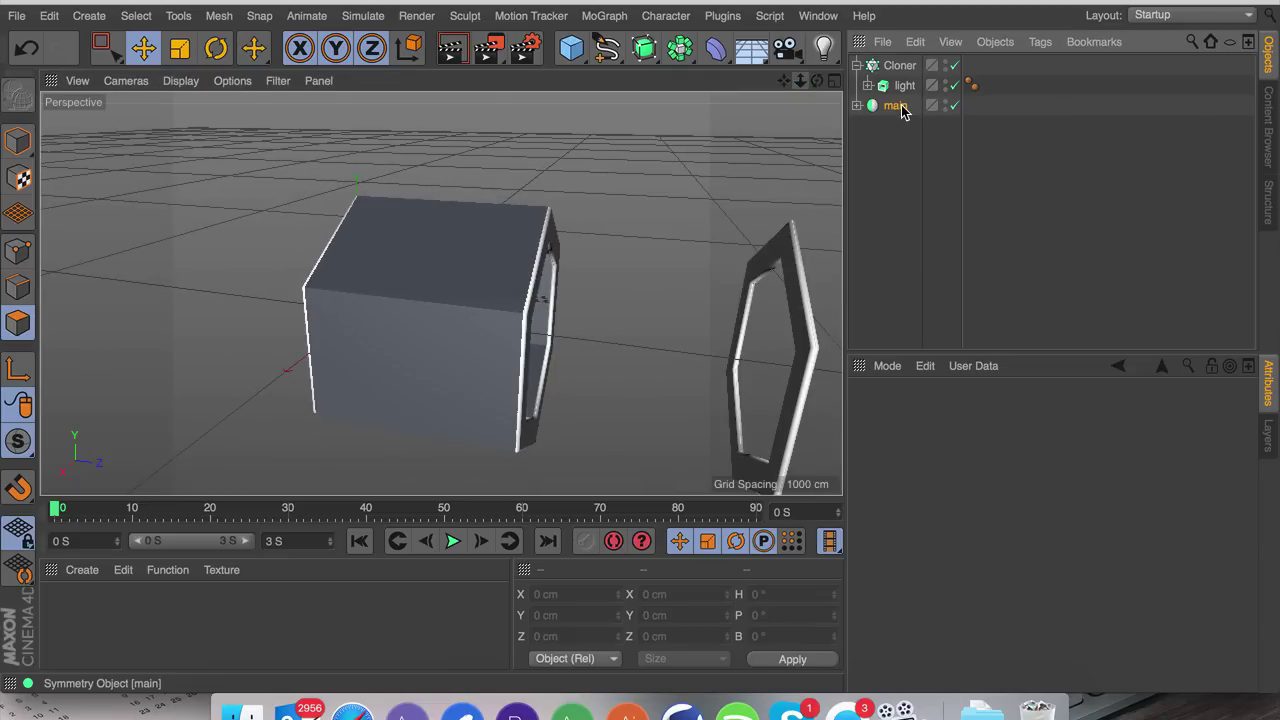
click(897, 106)
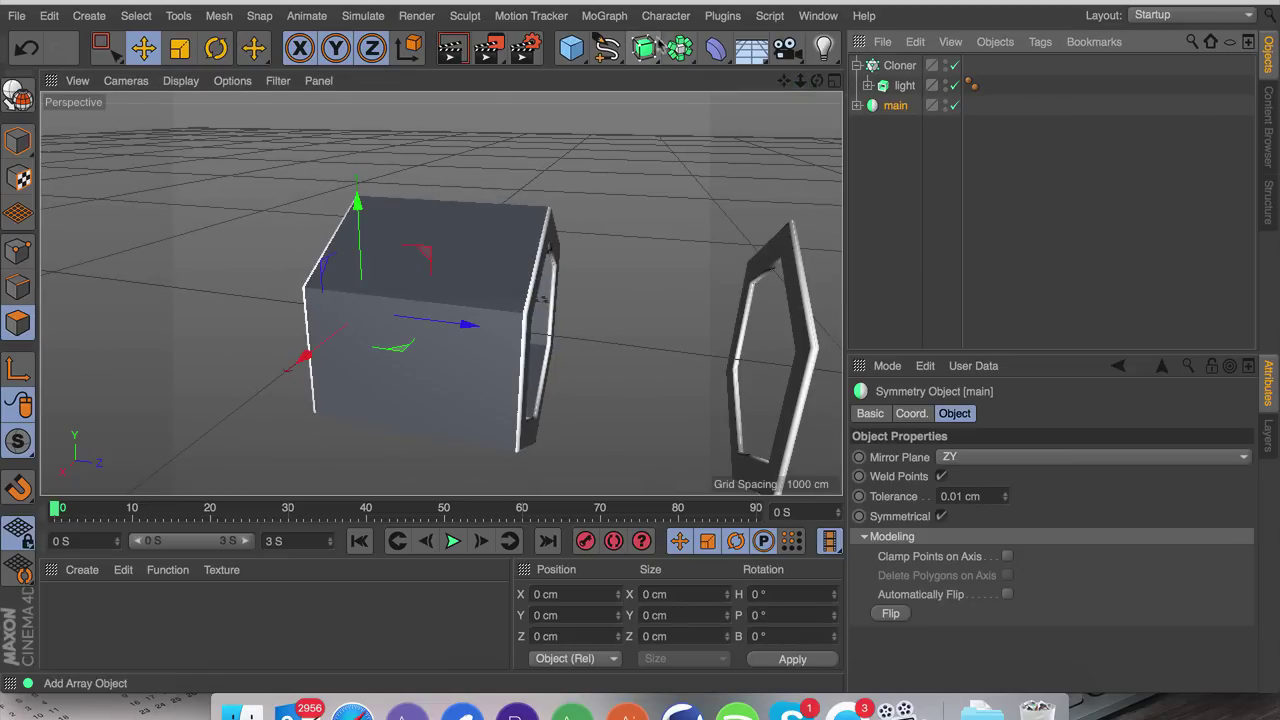
click(604, 15)
click(647, 172)
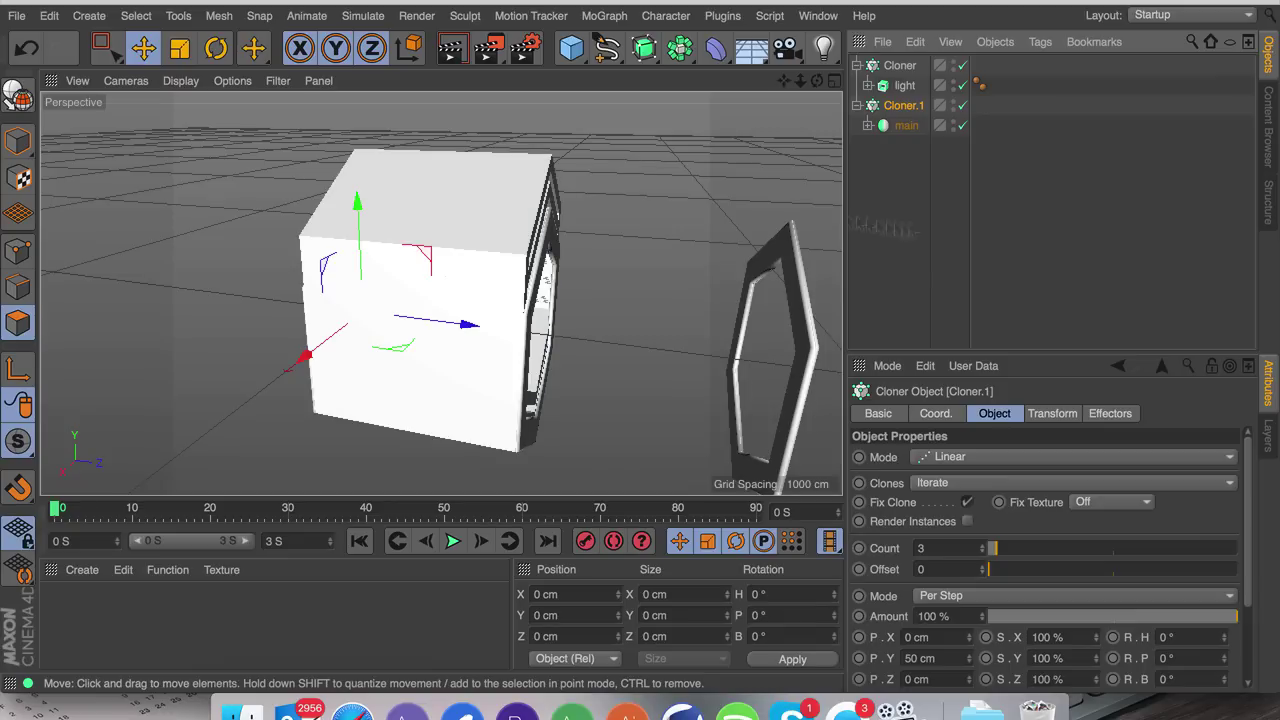
click(930, 658)
text(0)
key(Return)
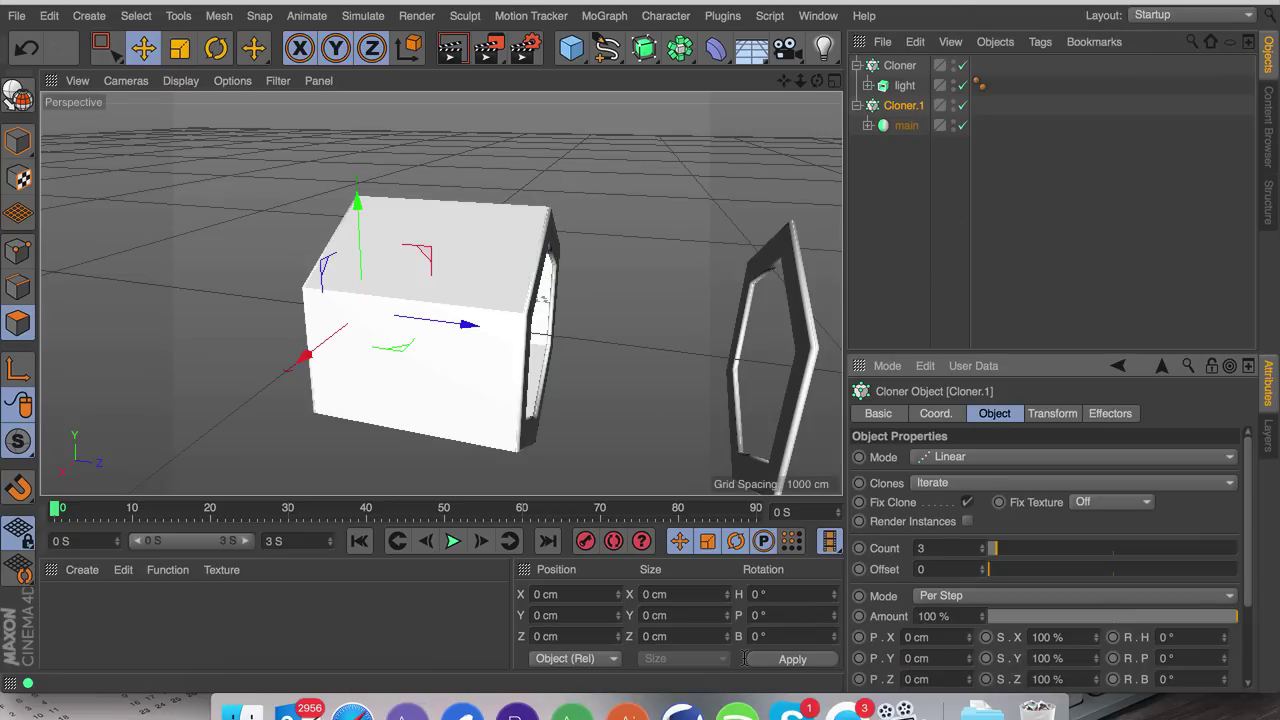
mouse_move(969, 679)
mouse_down()
mouse_move(1020, 684)
mouse_move(967, 679)
mouse_up()
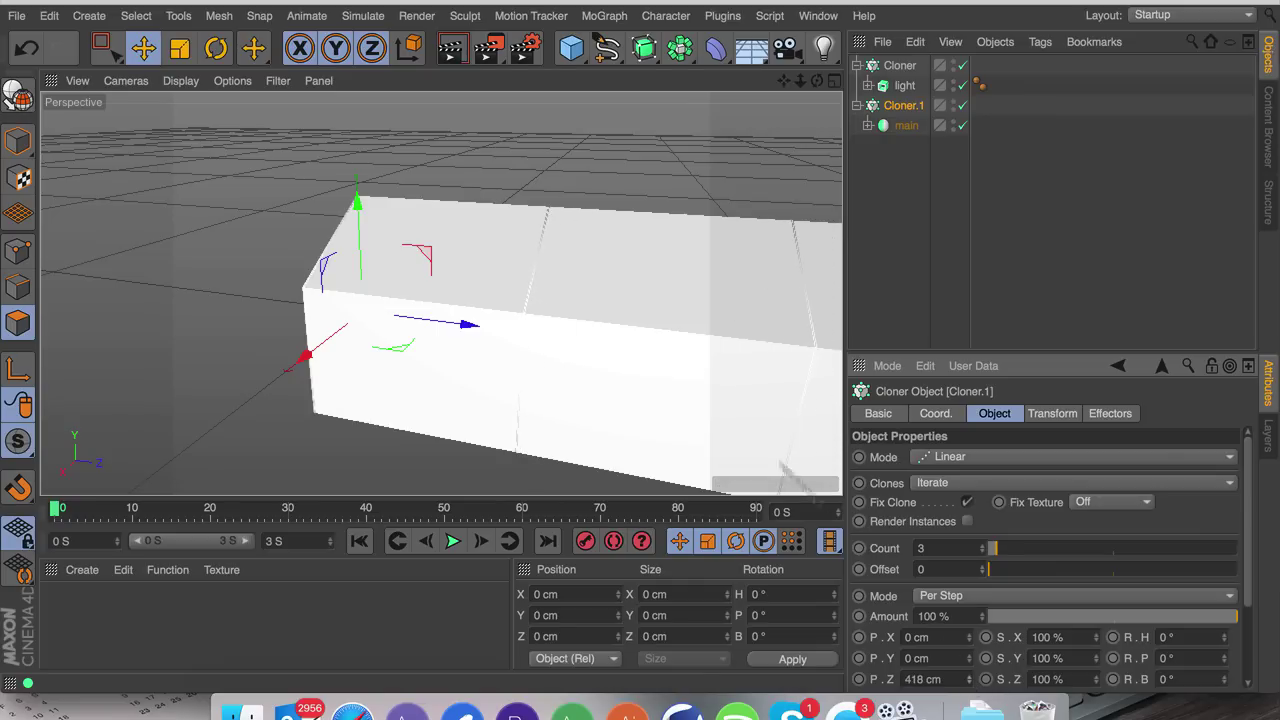
mouse_move(429, 286)
alt+mouse_down()
mouse_move(643, 209)
mouse_move(767, 226)
mouse_move(712, 240)
alt+mouse_up()
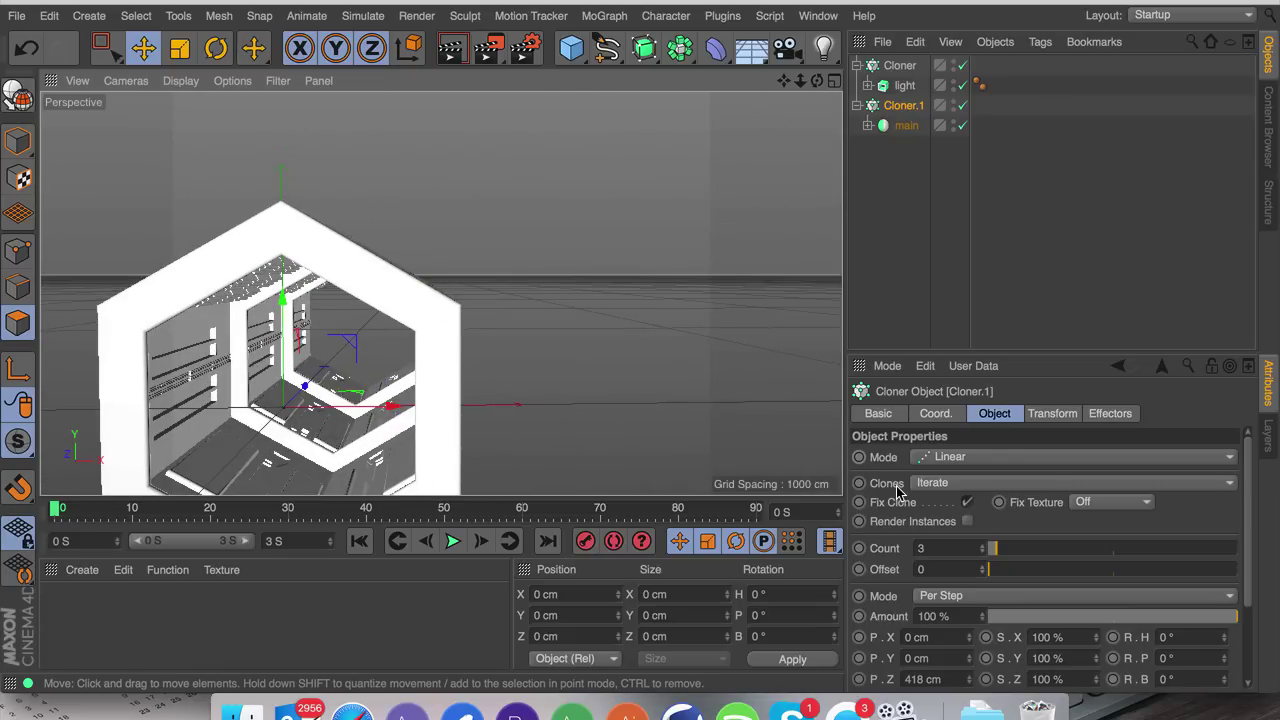
Step: Select both cloners together and set their clone count to 10
click(855, 98)
click(857, 108)
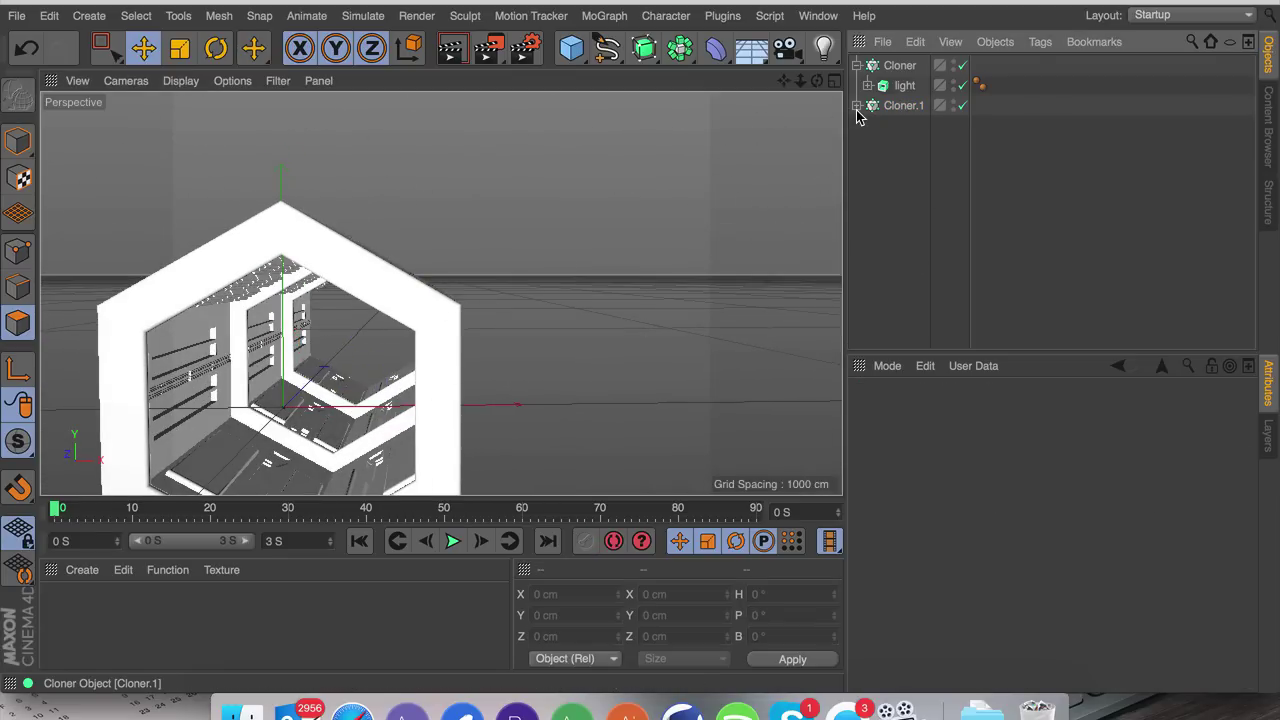
click(857, 65)
click(892, 66)
shift+click(898, 87)
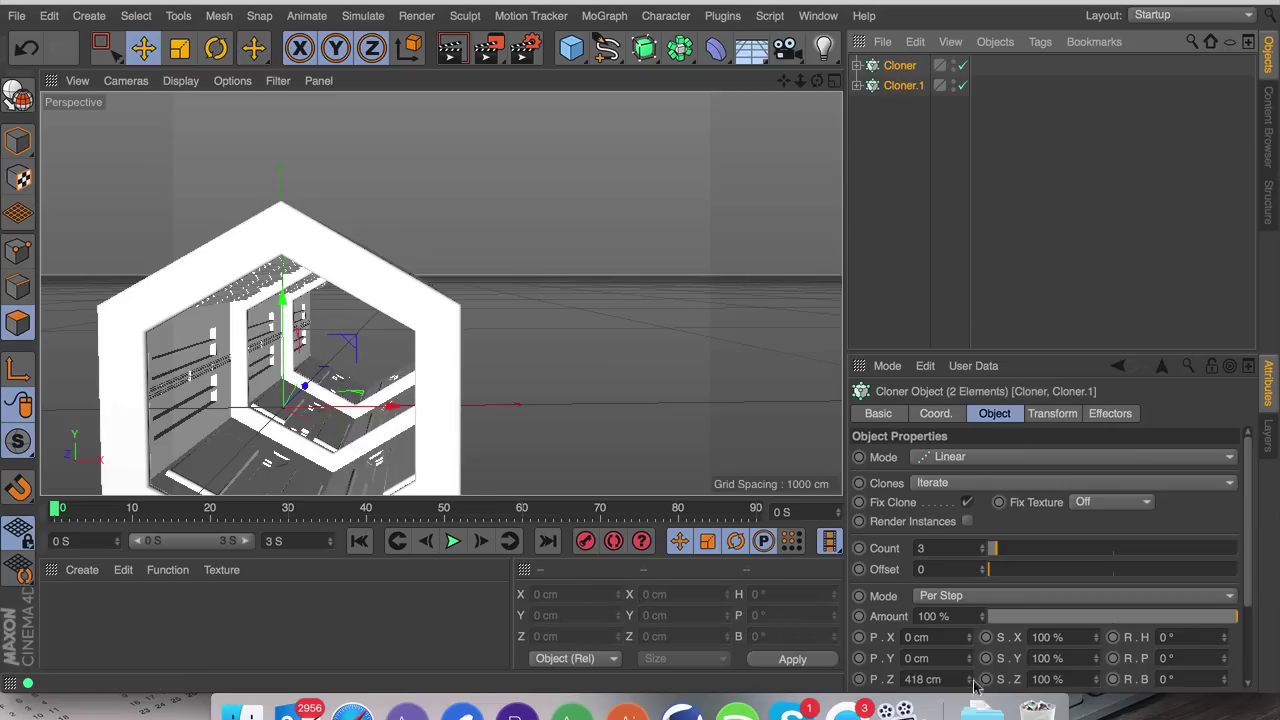
double_click(937, 548)
text(10)
key(Return)
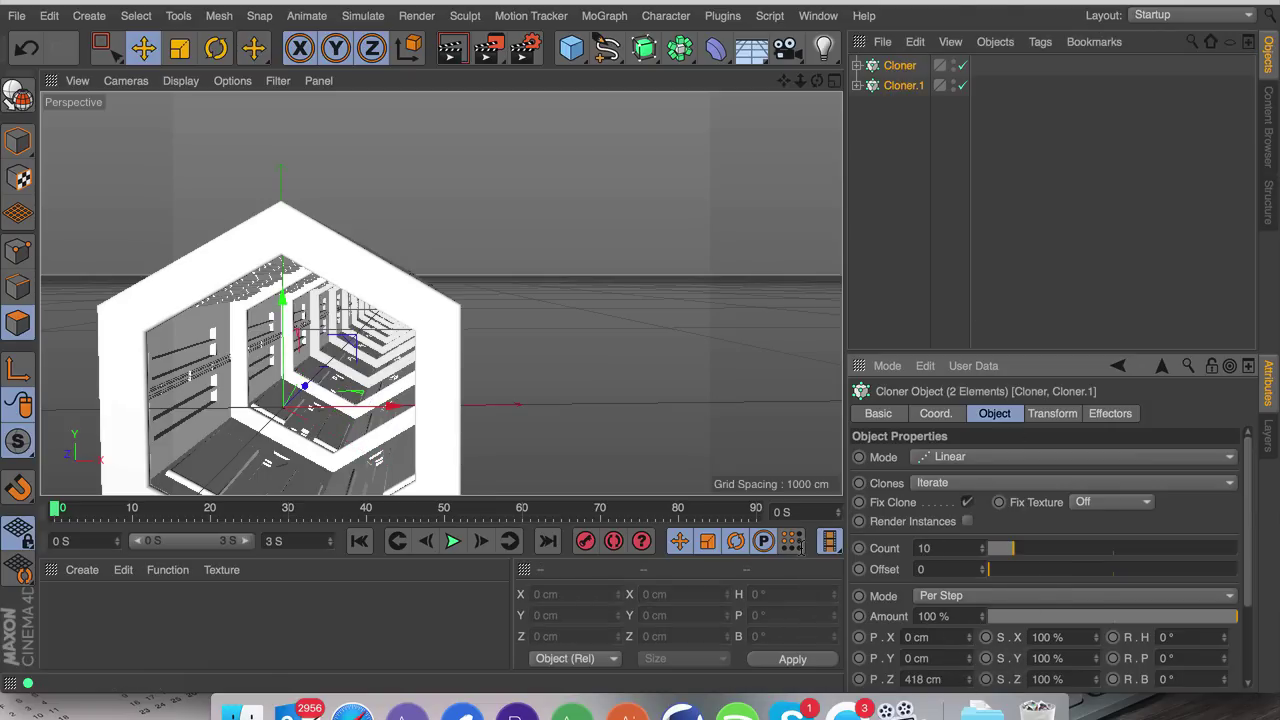
Step: Group the two cloners under a null and nest that null inside a second parent null
drag(784, 81, 1025, 50)
mouse_move(798, 83)
mouse_down()
mouse_move(850, 84)
mouse_move(770, 85)
mouse_move(792, 85)
mouse_up()
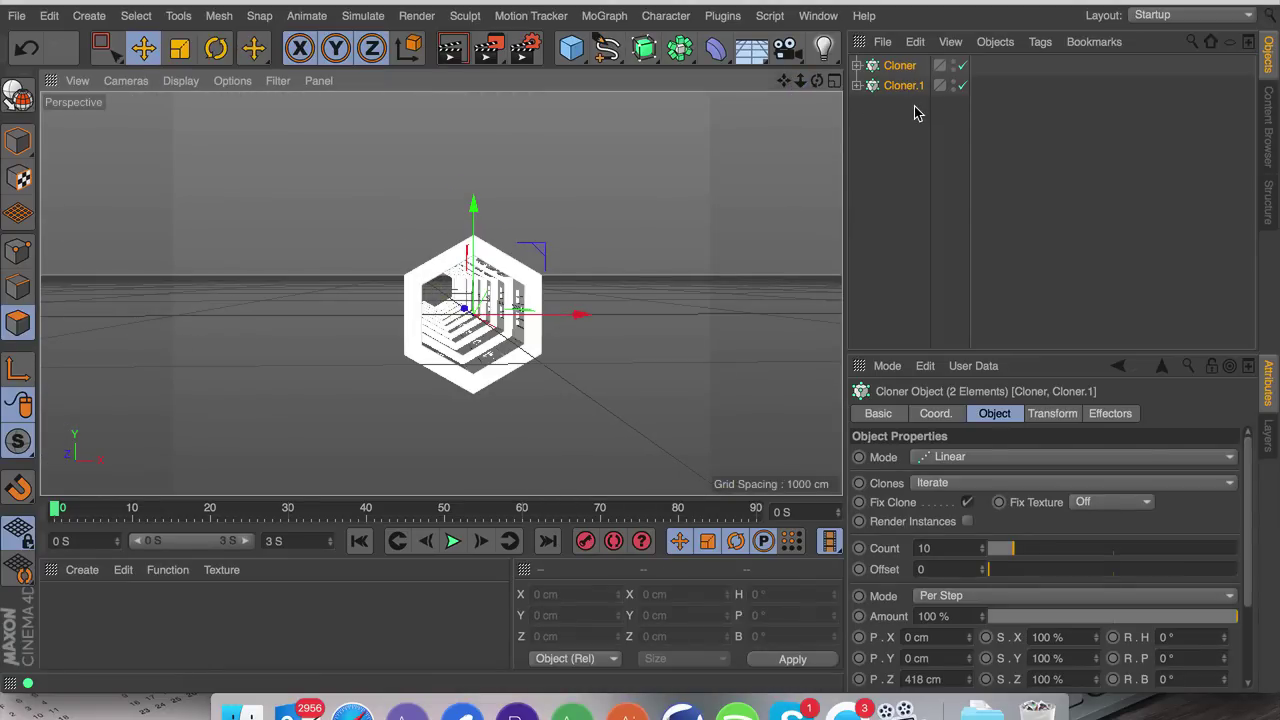
key(alt+g)
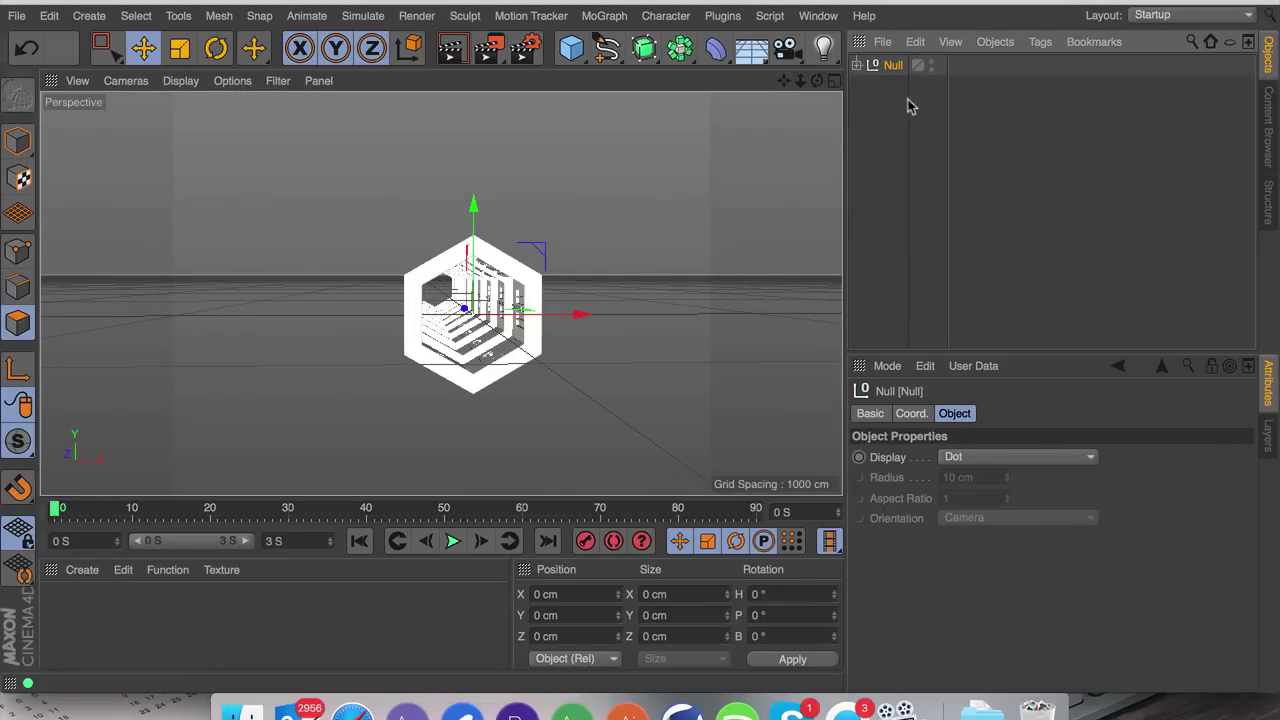
click(857, 65)
click(867, 86)
click(867, 86)
click(867, 86)
click(868, 85)
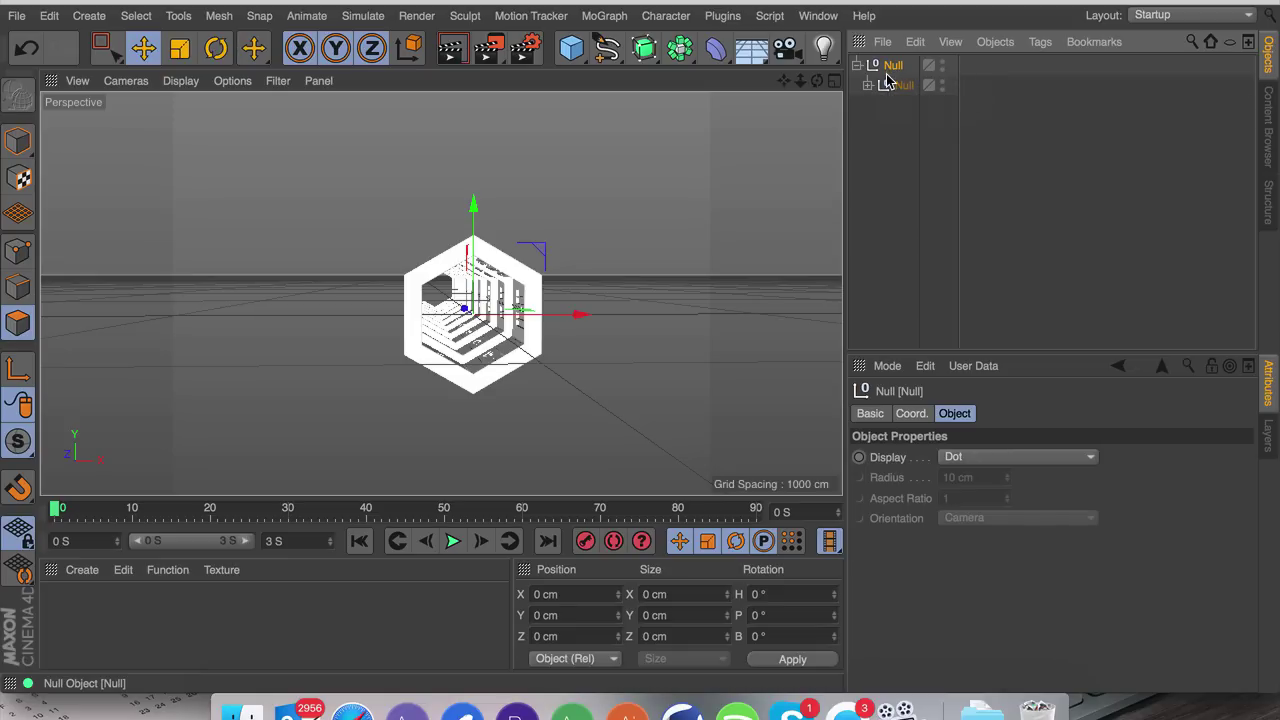
Step: Rename the inner null as objects
double_click(901, 86)
text(Objec)
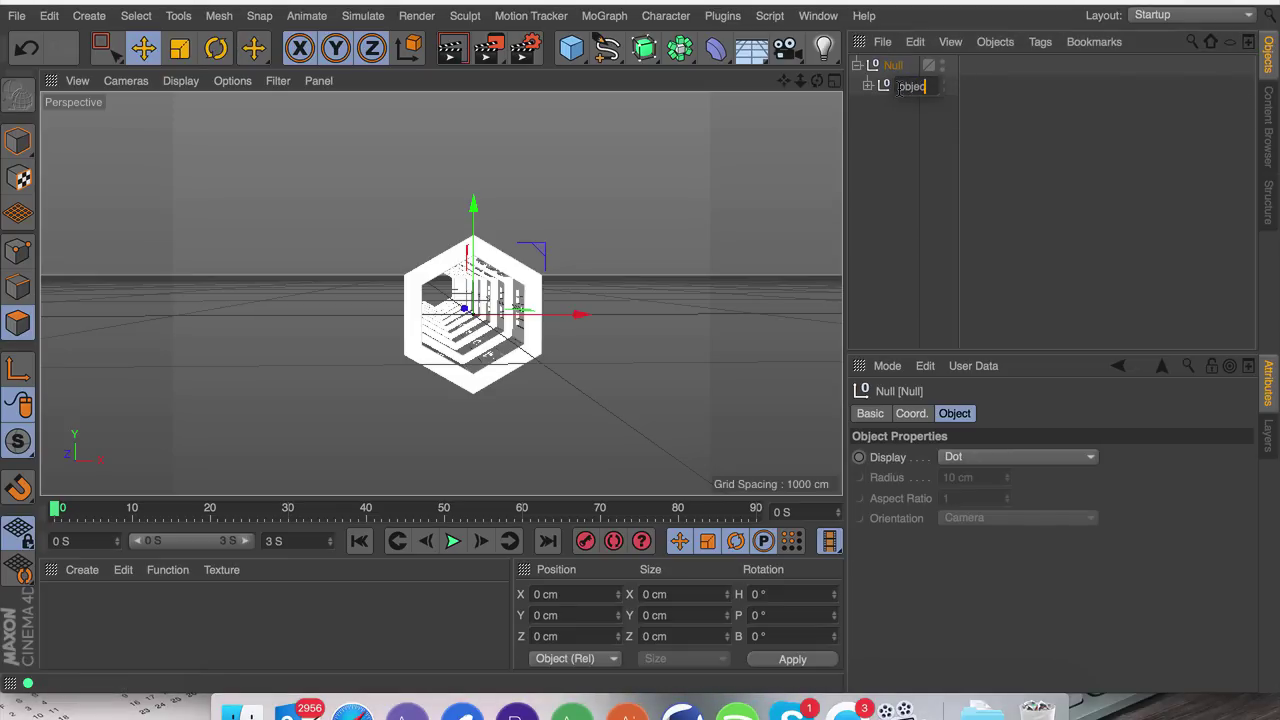
text(ts)
key(Return)
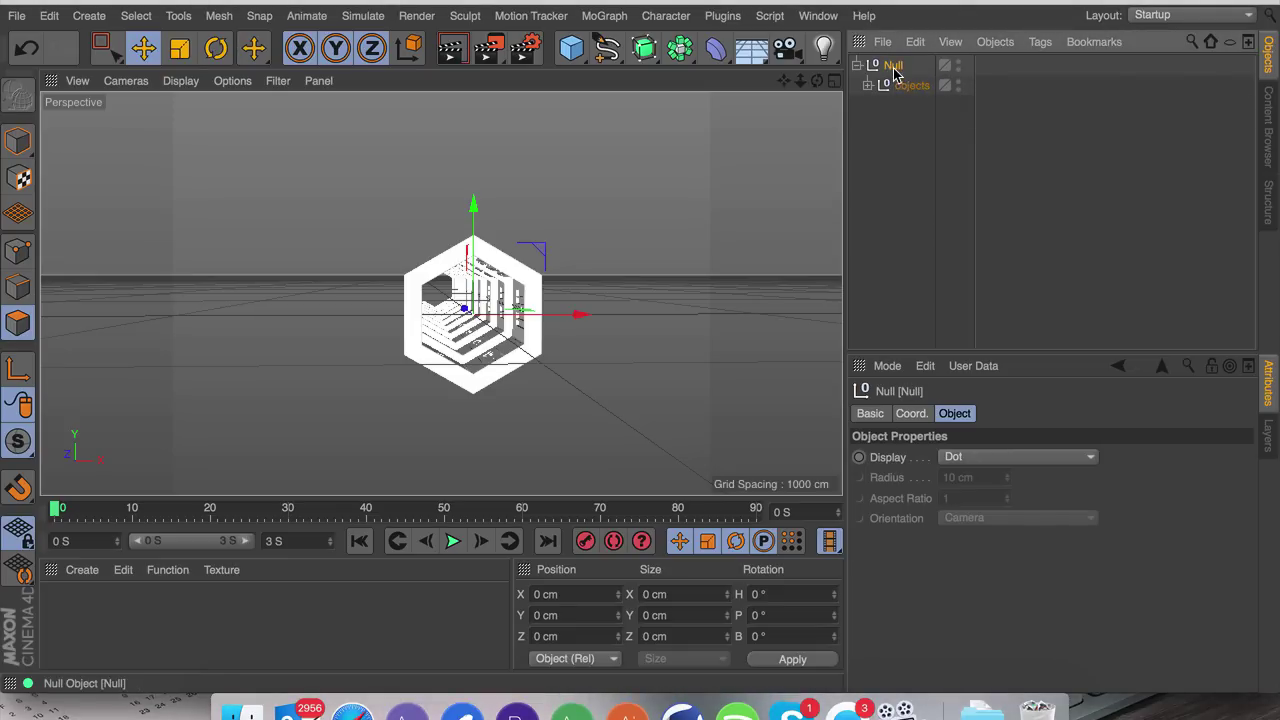
Step: Add a Bend deformer inside the parent null above objects and raise its strength to 64°
shift+click(712, 50)
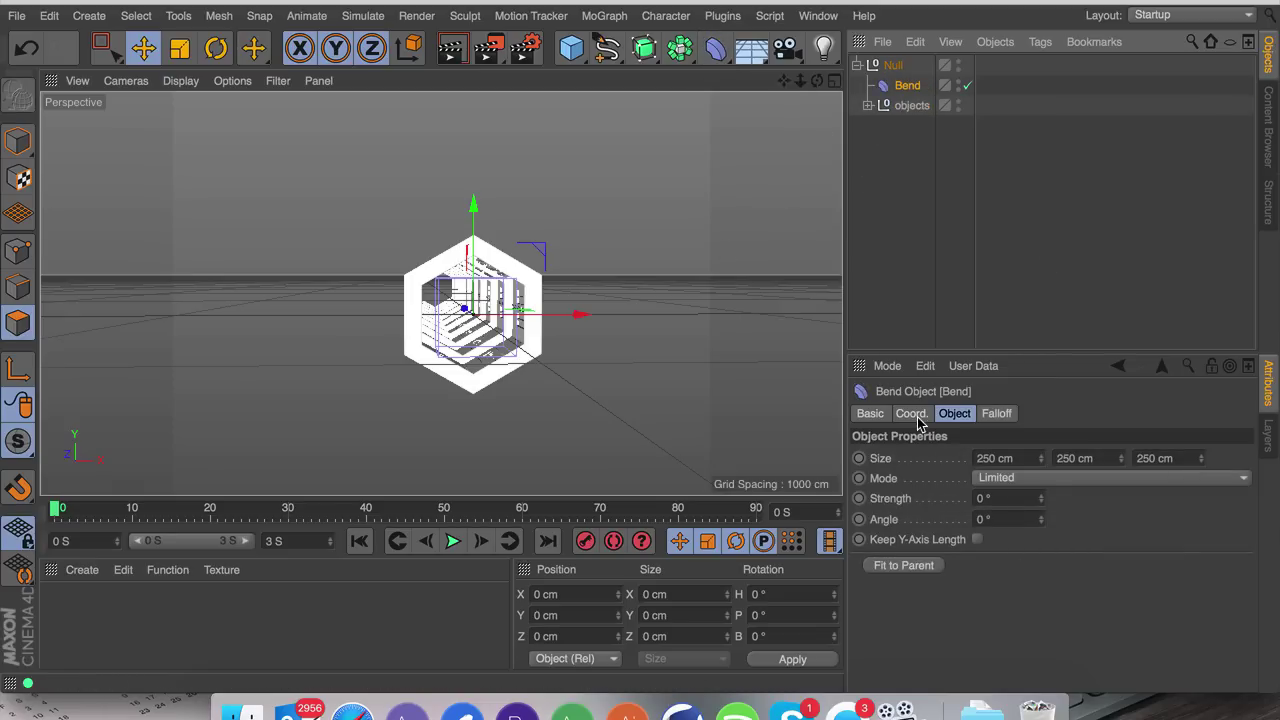
mouse_move(428, 247)
alt+mouse_down()
mouse_move(434, 280)
mouse_move(428, 242)
alt+mouse_up()
alt+drag(436, 295, 448, 372)
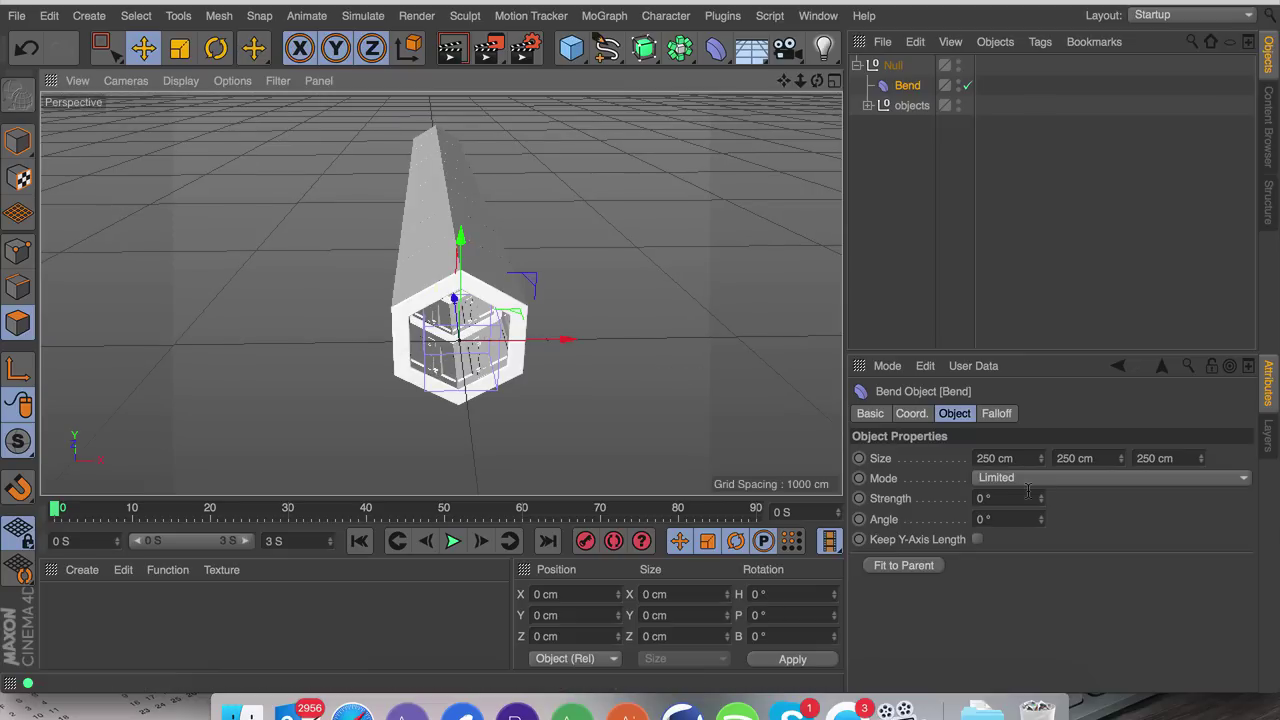
drag(1041, 498, 1082, 498)
Step: Set the Bend deformer's heading rotation (R.H) to 90°
click(912, 414)
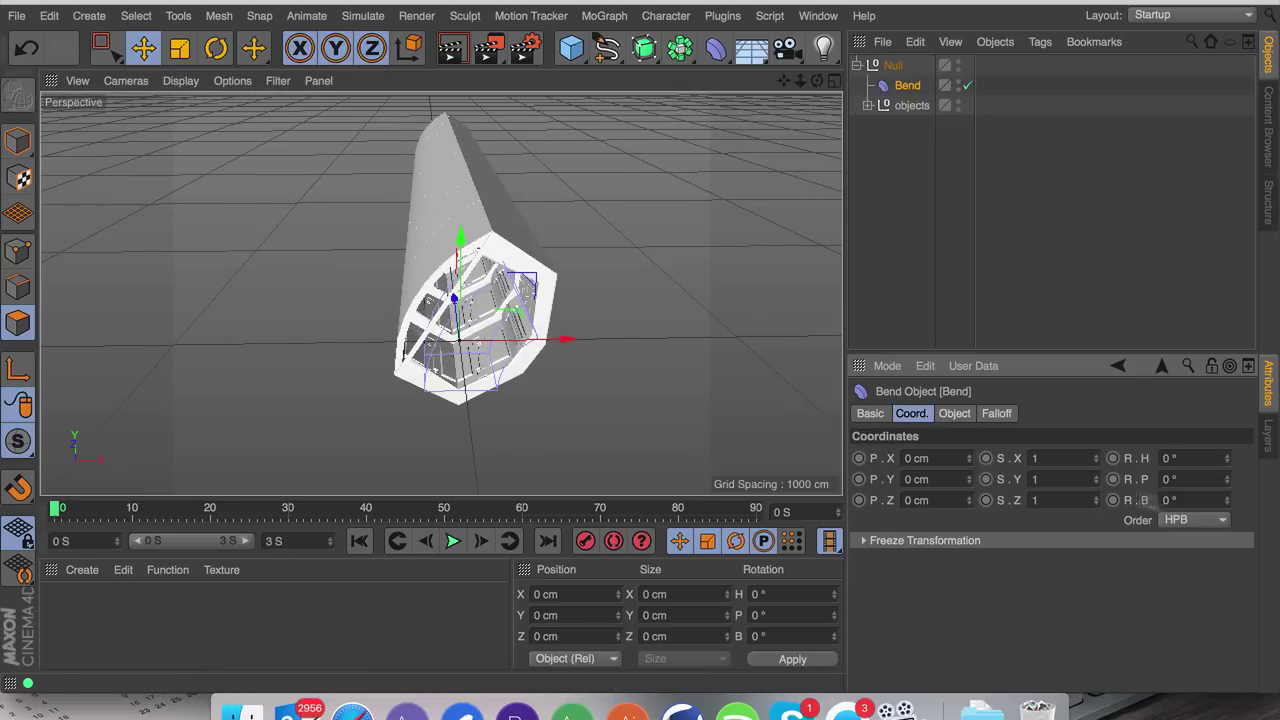
mouse_move(1228, 458)
mouse_down()
mouse_move(1200, 458)
mouse_move(1256, 458)
mouse_move(1229, 462)
mouse_up()
text(90)
key(Return)
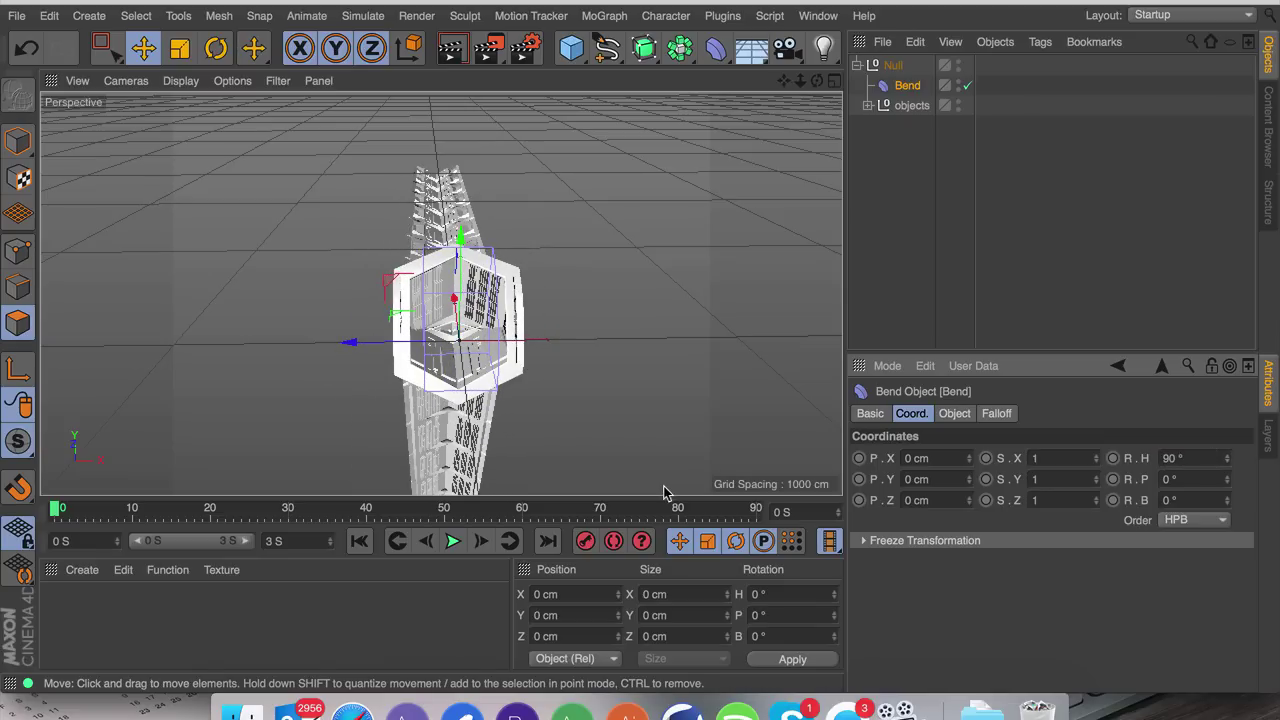
Step: Try a 90° pitch rotation (R.P) on the Bend deformer and undo it
text(90)
key(Return)
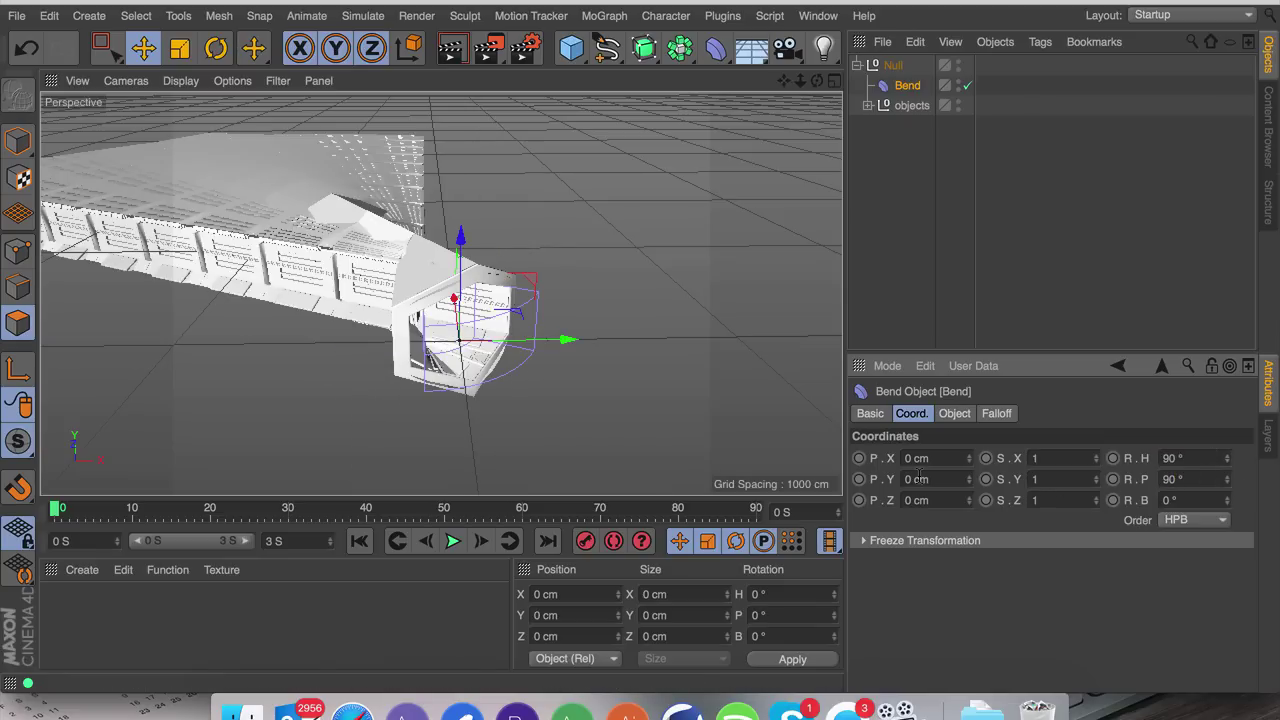
key(super+z)
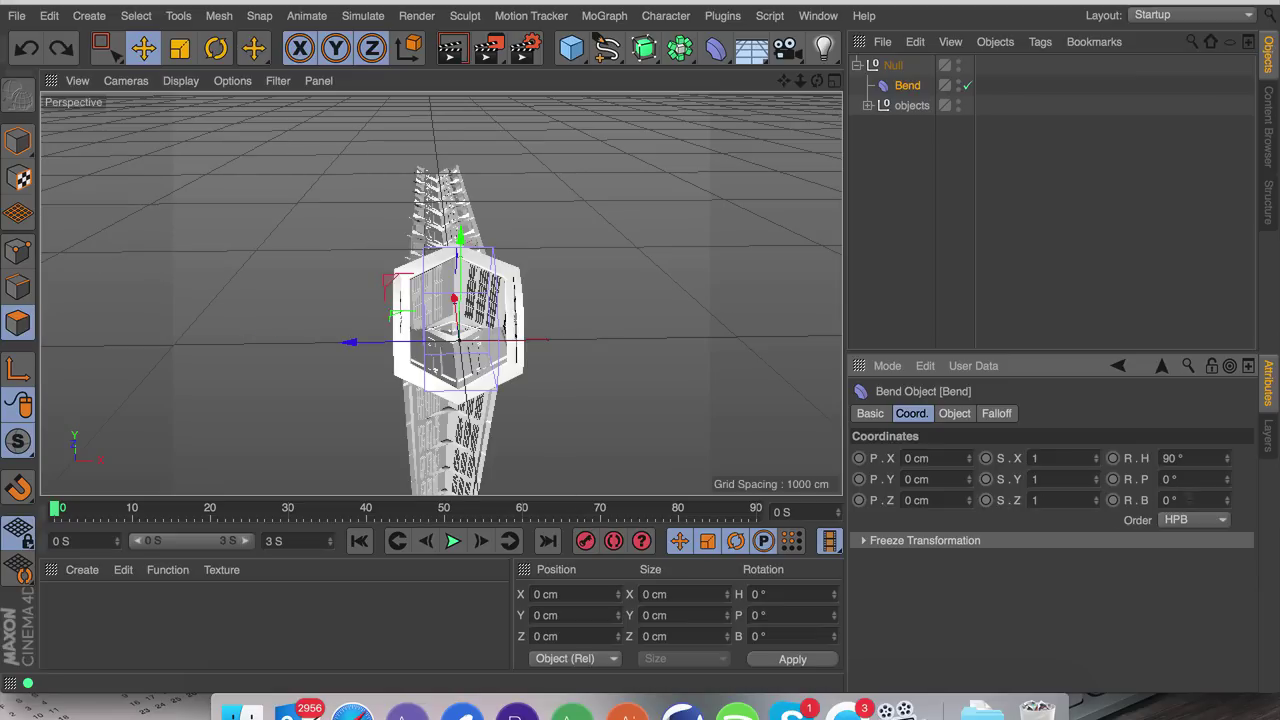
Step: Set the Bend deformer's bank rotation (R.B) to 90°
mouse_move(1228, 500)
mouse_down()
mouse_move(1278, 500)
mouse_move(1204, 497)
mouse_up()
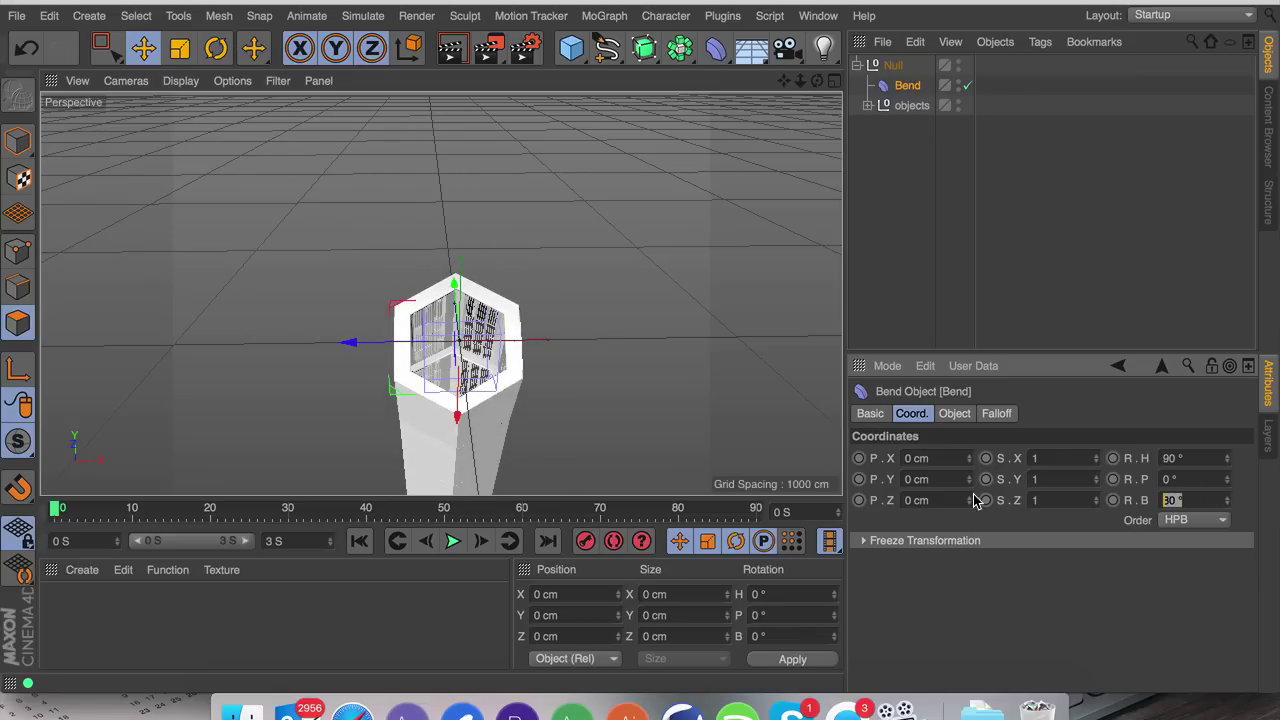
text(90)
key(Return)
Step: Reset the Bend deformer's strength to 0°
click(970, 413)
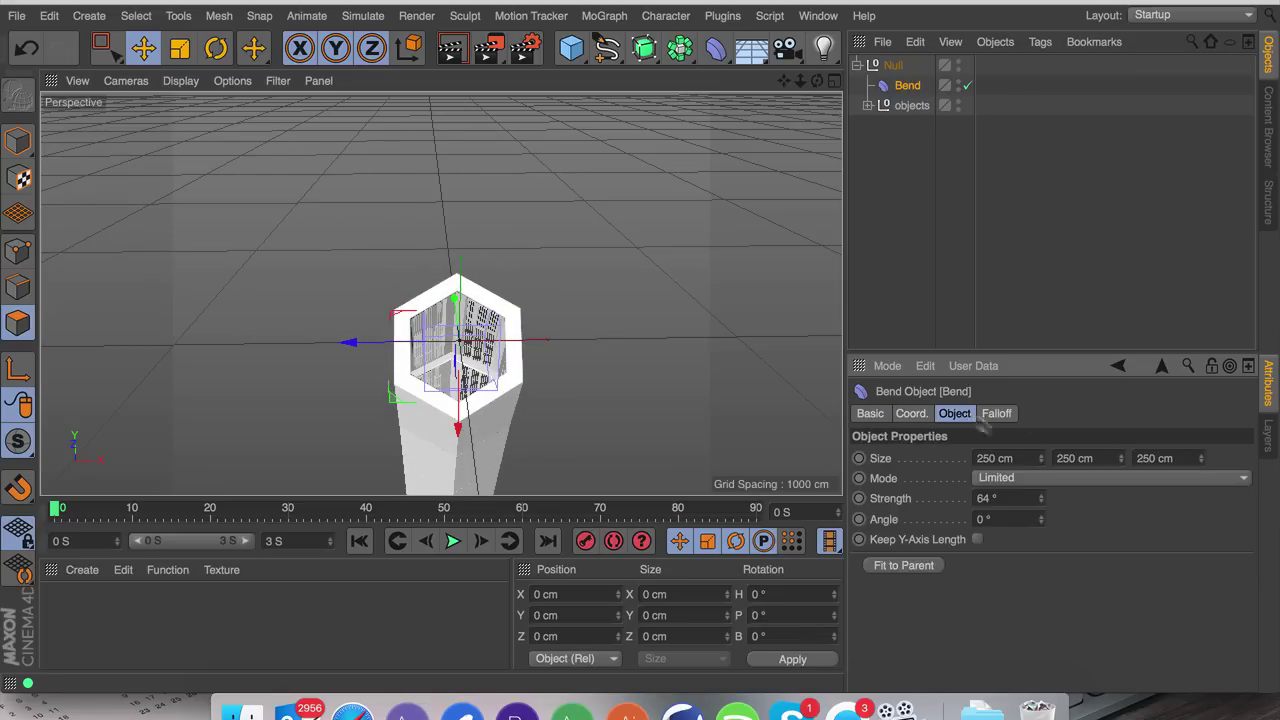
drag(1042, 501, 1042, 565)
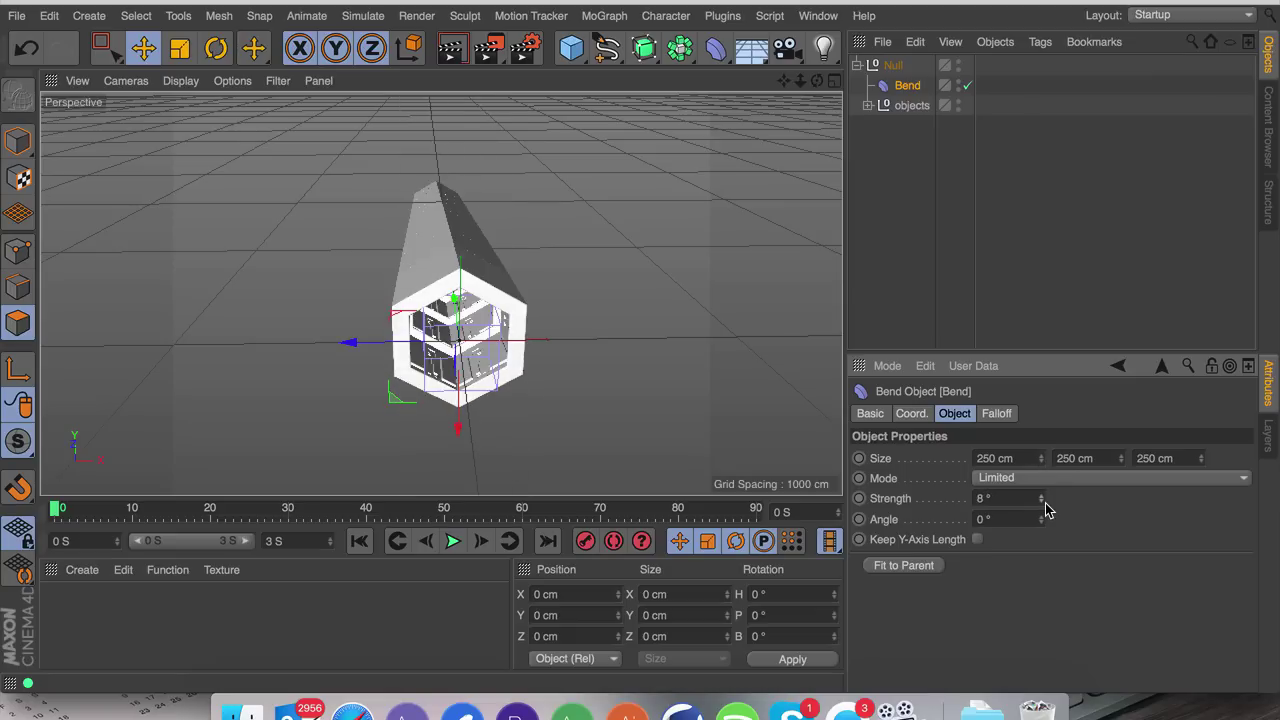
key(super+z)
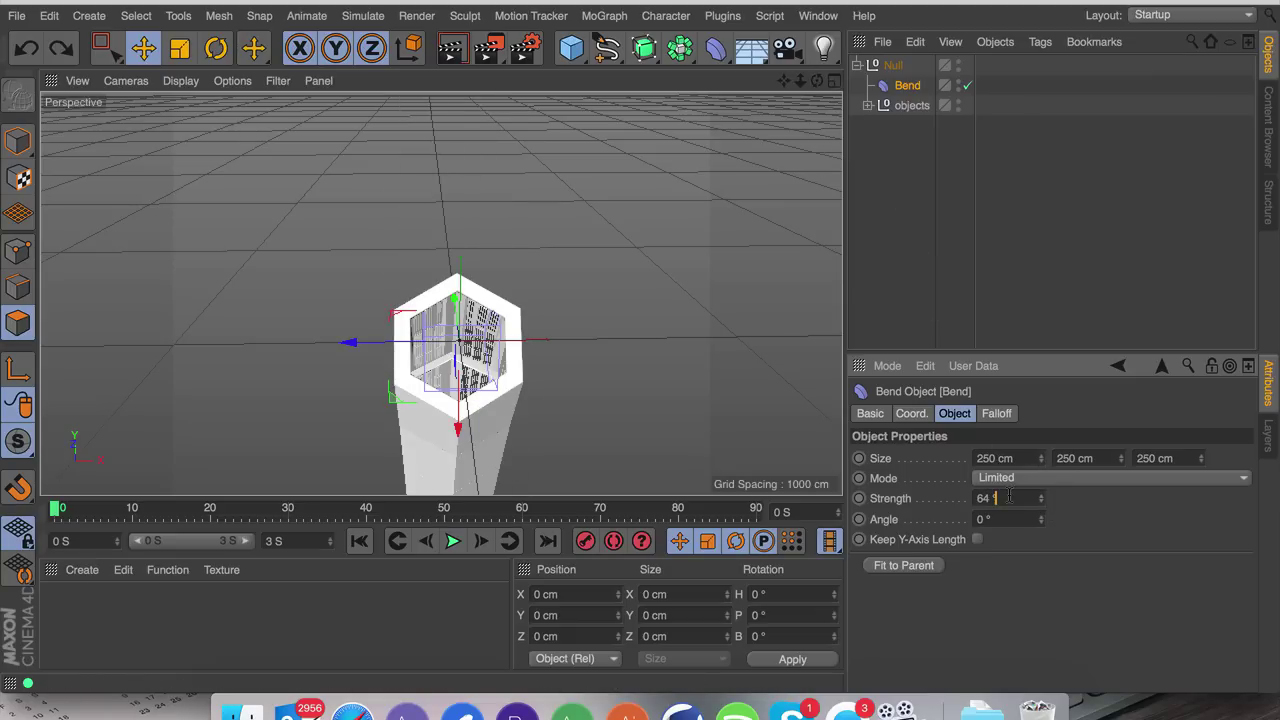
text(0)
key(Return)
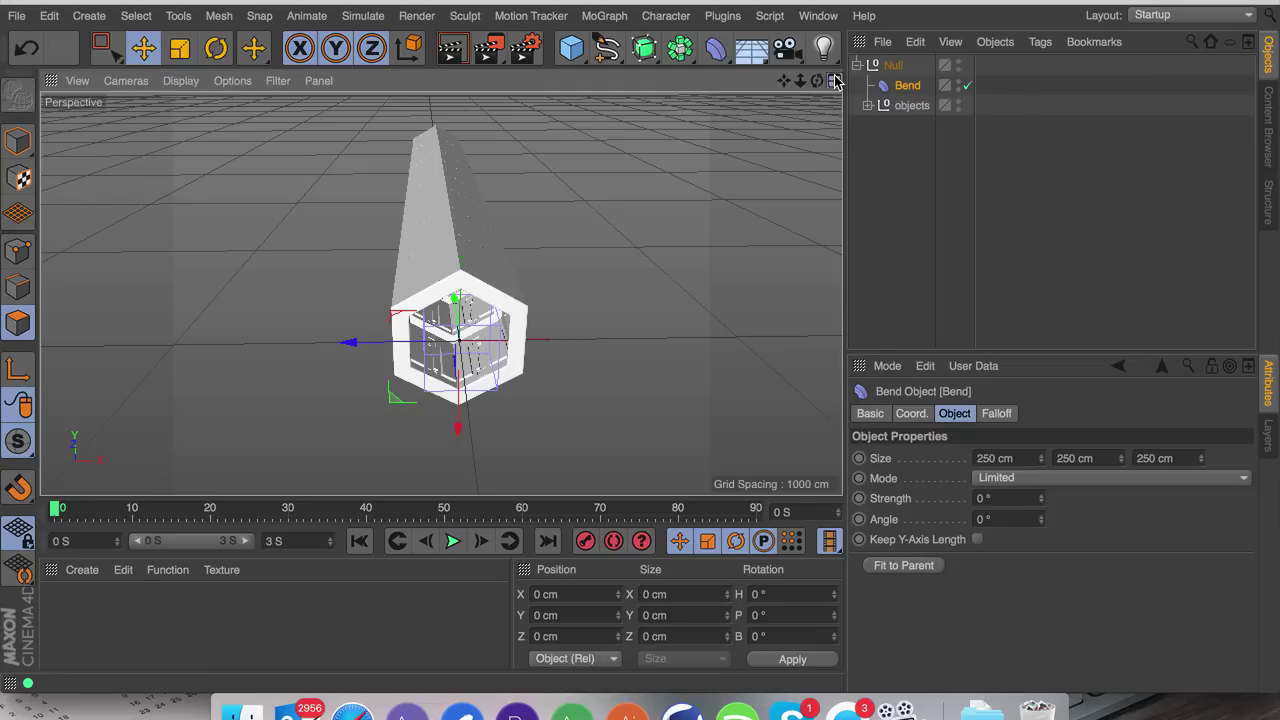
Step: Move the Bend deformer along the tunnel's length in the Top view to about the tunnel's midpoint
click(834, 80)
drag(800, 80, 783, 144)
drag(641, 203, 641, 156)
drag(1041, 498, 1045, 492)
key(super+z)
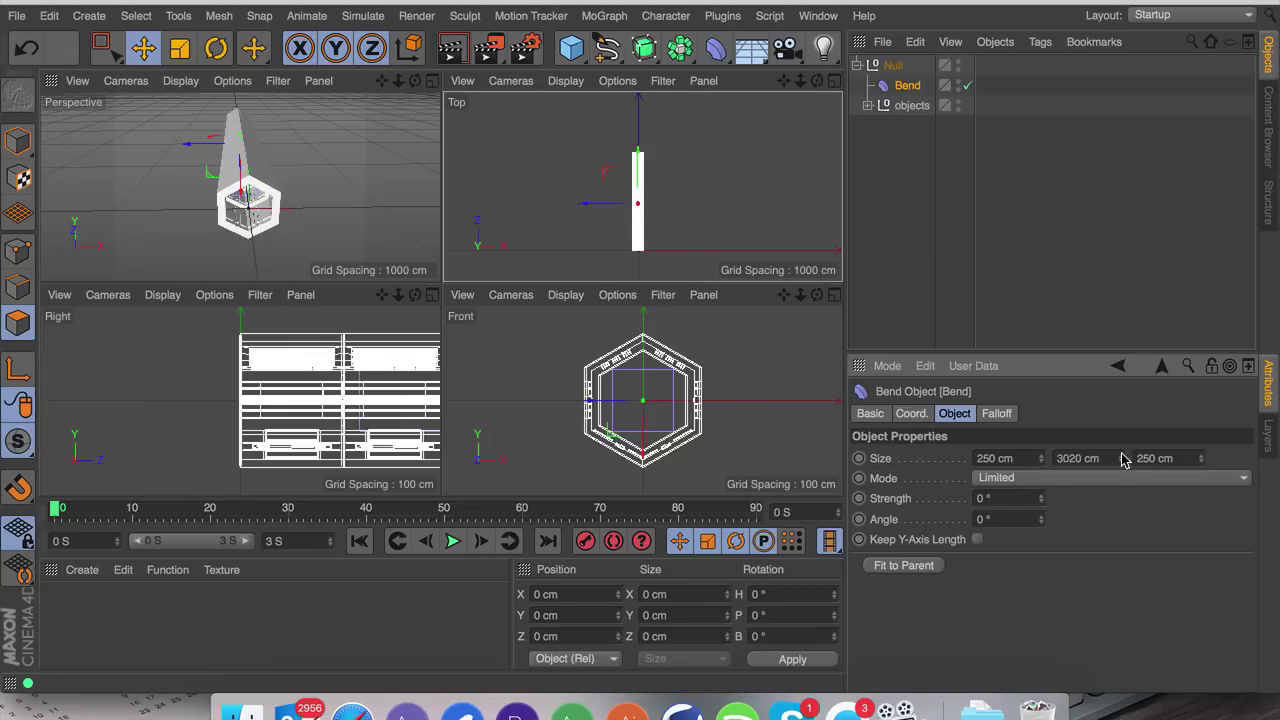
Step: Stretch the Bend deformer's Y size to 4340 cm to span the whole tunnel
drag(1201, 456, 1047, 464)
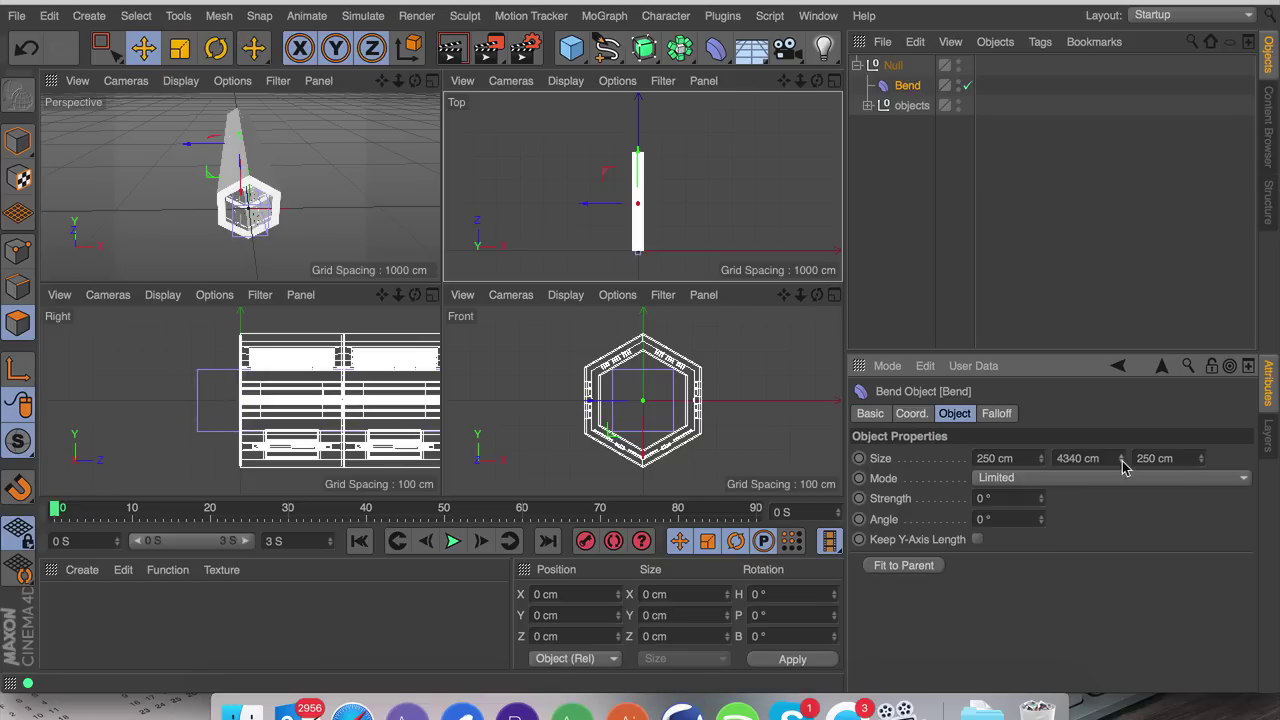
drag(784, 81, 786, 44)
scroll(650, 194, up, 4)
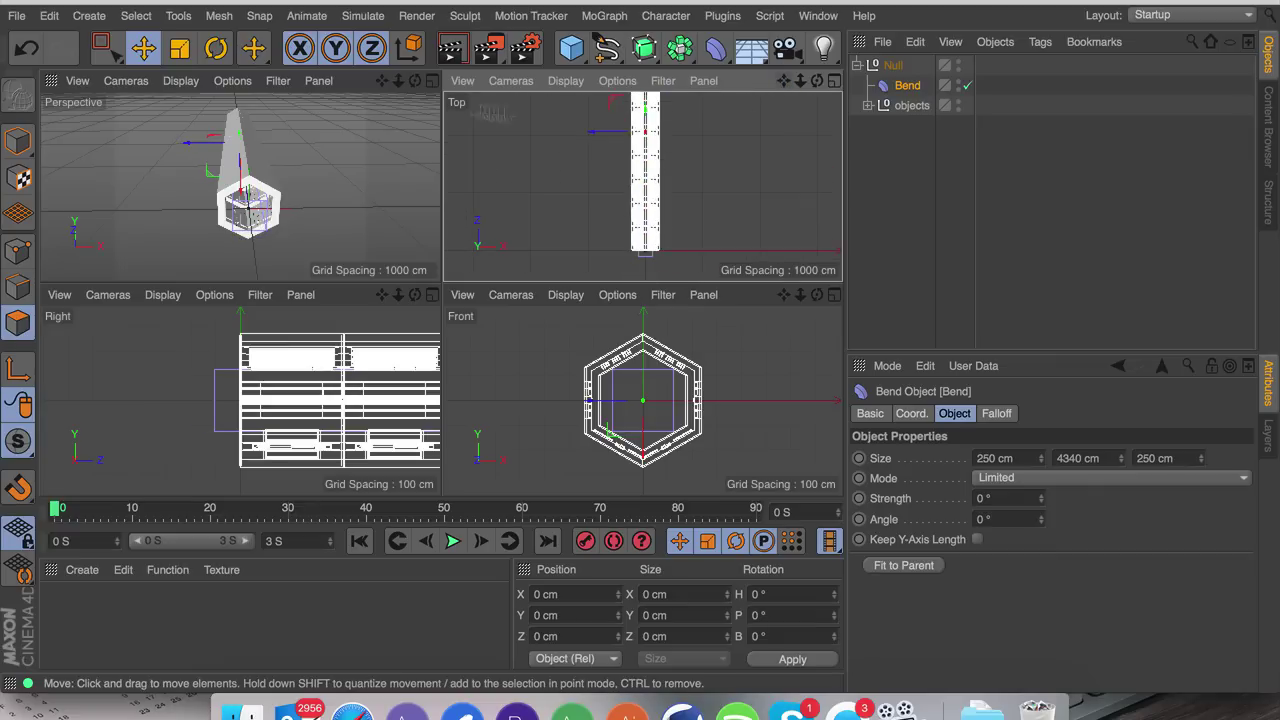
Step: Set the Bend deformer's strength to -43° and rotate the deformer so the tunnel also curves sideways
click(431, 80)
mouse_move(1040, 507)
mouse_down()
mouse_move(1040, 490)
mouse_move(1040, 520)
mouse_up()
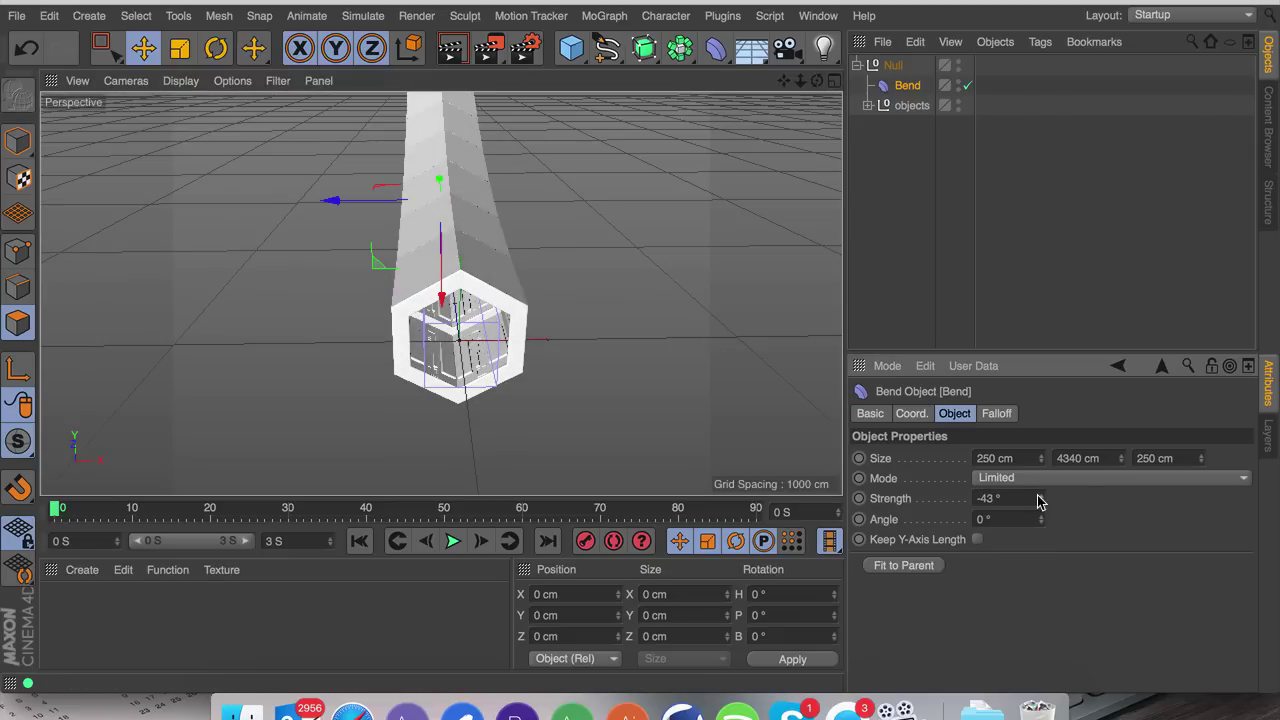
drag(783, 80, 760, 163)
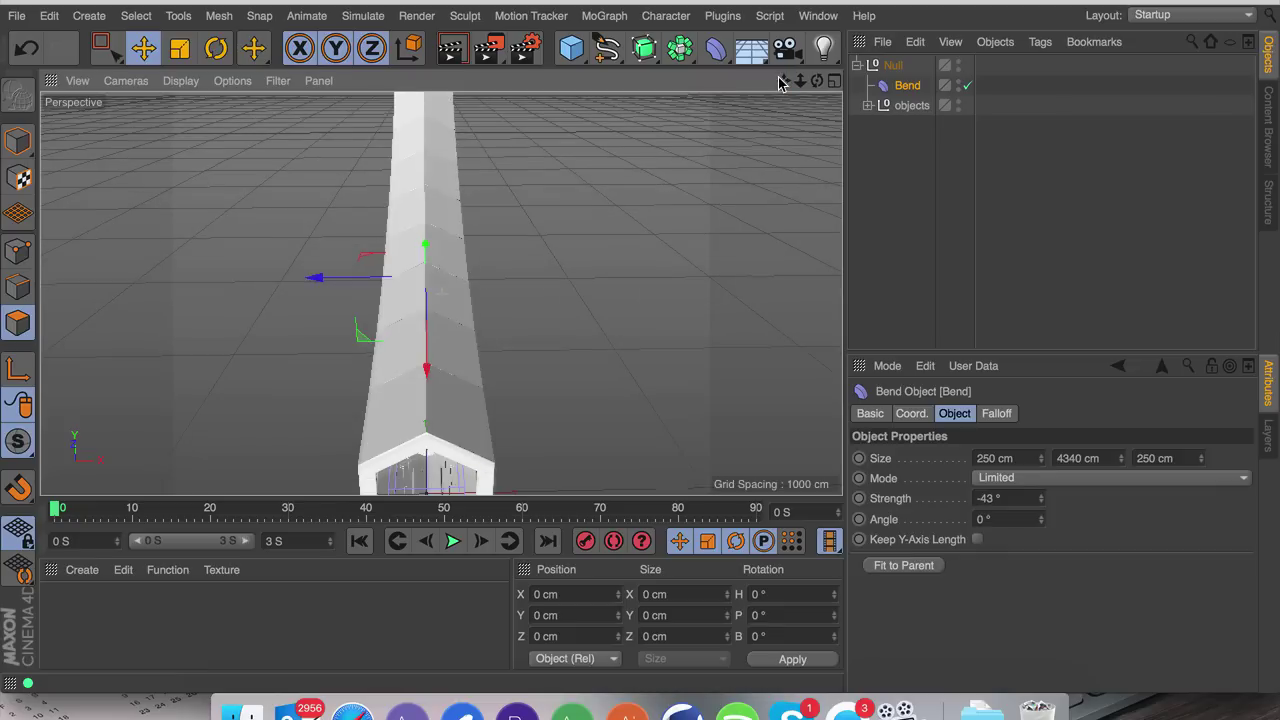
key(r)
drag(460, 226, 520, 262)
click(895, 262)
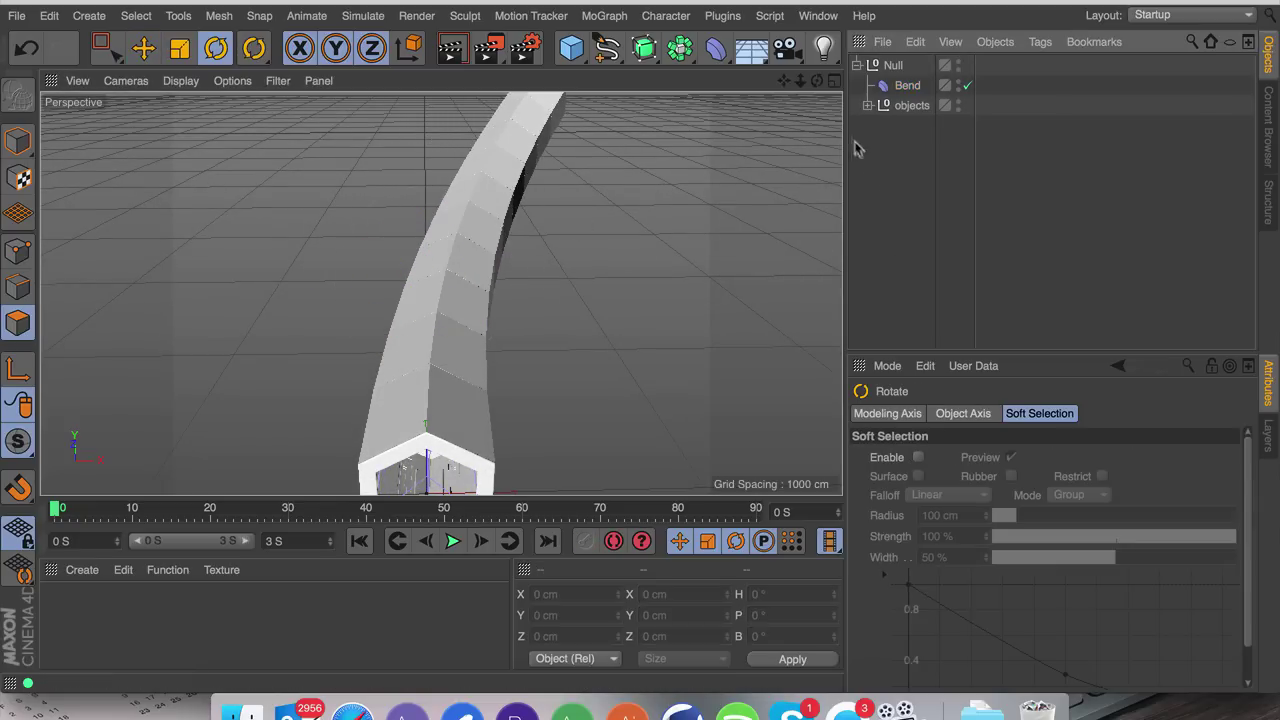
Step: Increase the Bend deformer's strength so the tunnel curves more sharply, and deselect it
drag(816, 81, 840, 42)
drag(440, 293, 815, 84)
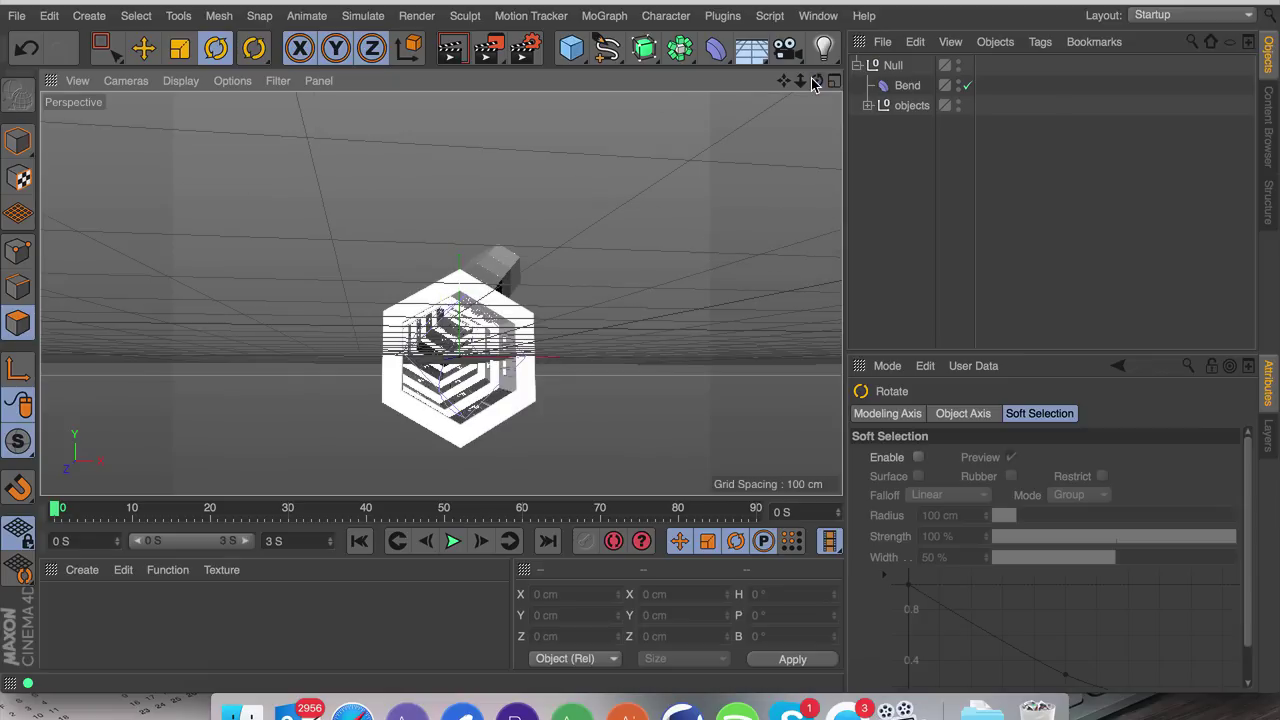
click(907, 85)
drag(1037, 501, 997, 501)
click(1003, 257)
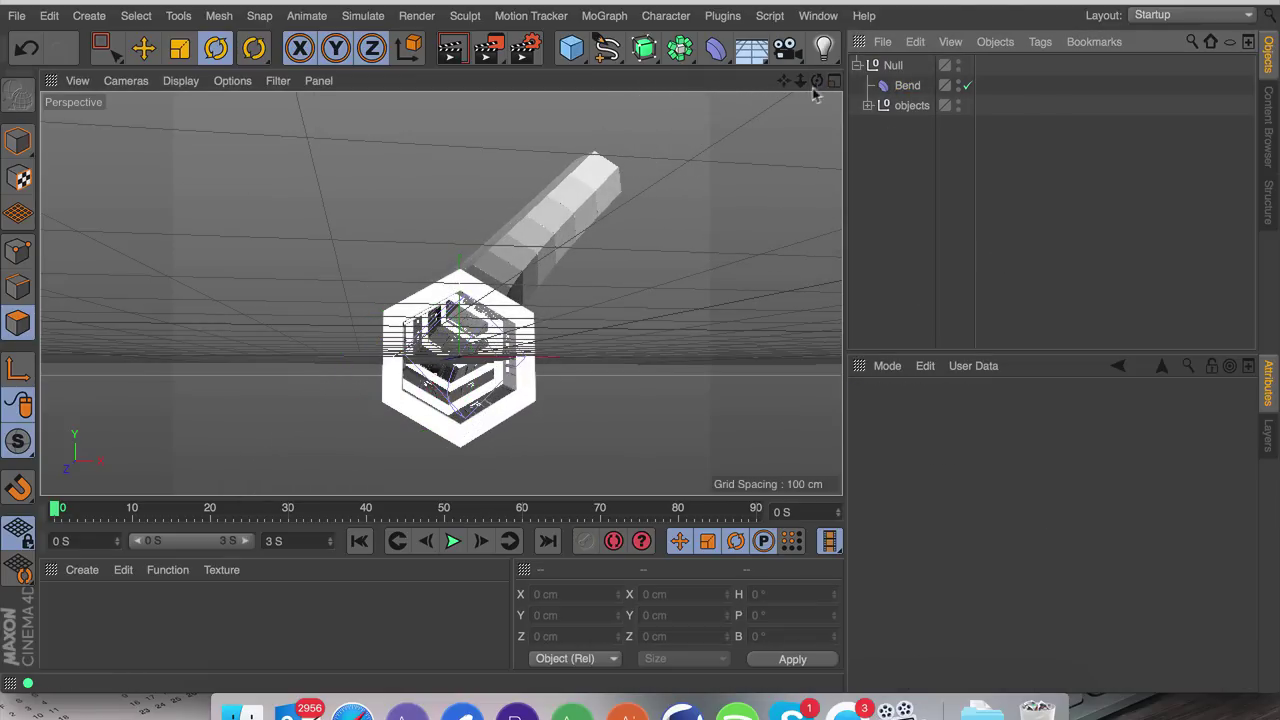
Step: Draw a curved Bezier spline in the Top view from the tunnel's far end back to its entrance, following the bend
mouse_move(783, 80)
mouse_down()
mouse_move(441, 293)
mouse_move(787, 78)
mouse_up()
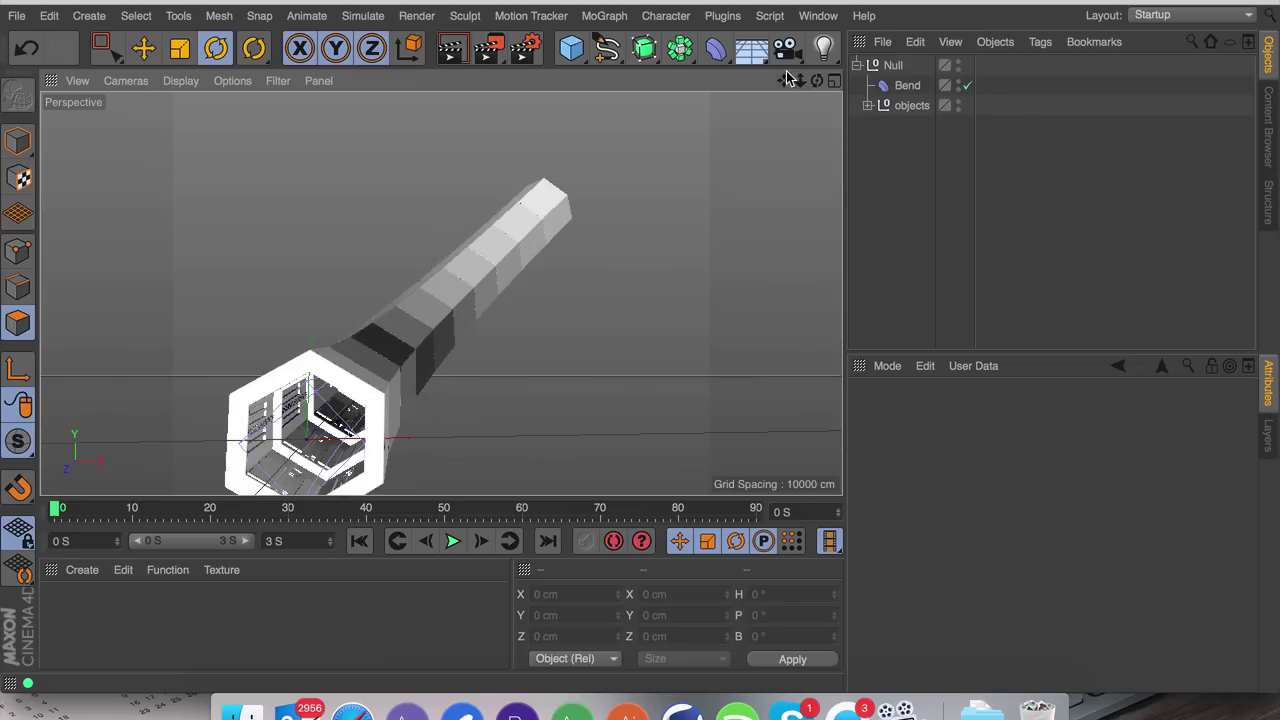
click(835, 81)
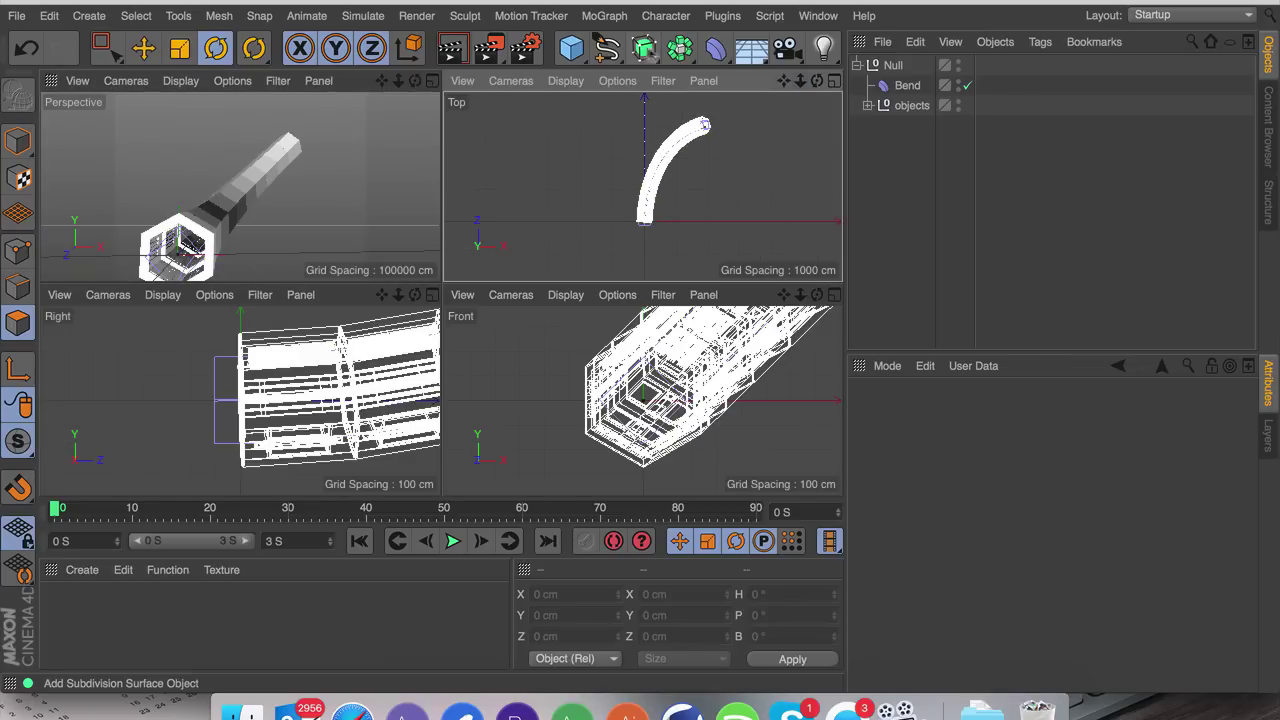
click(607, 48)
click(786, 72)
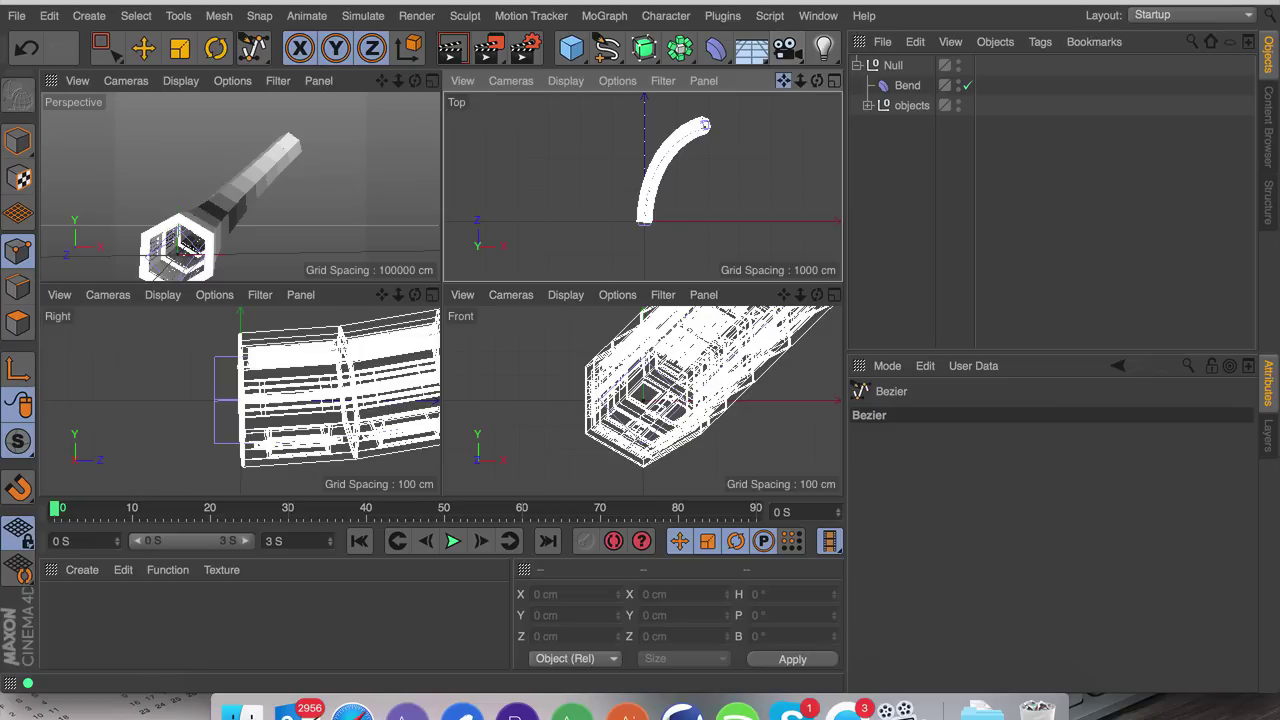
click(670, 131)
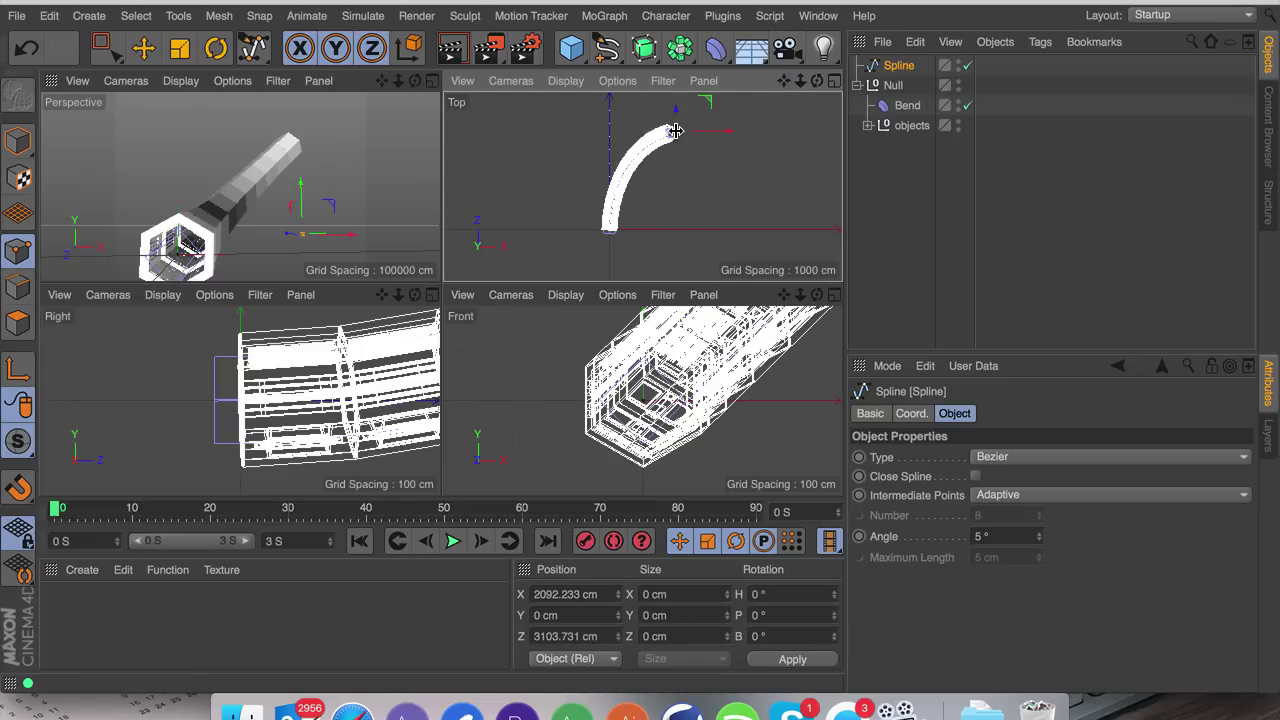
drag(600, 234, 599, 268)
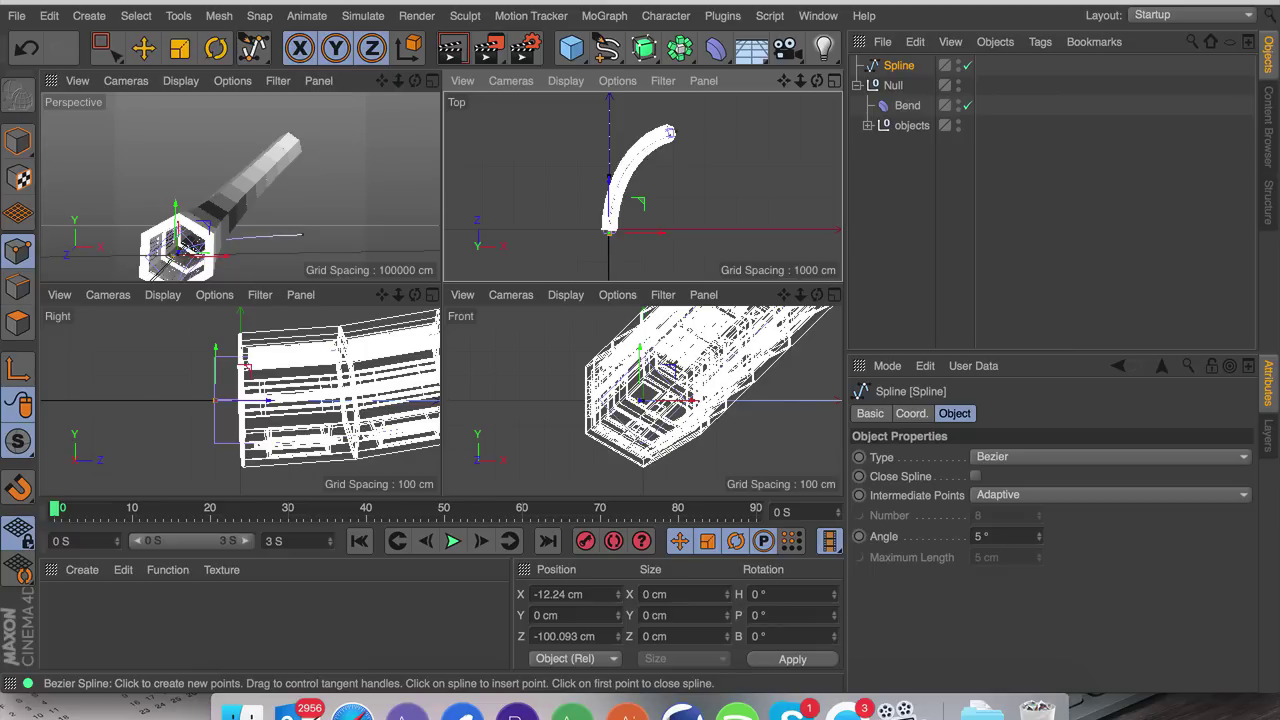
Step: Raise the spline's far end point in the Front view to about Y 1934 cm to match the tunnel's end
mouse_move(800, 82)
mouse_down()
mouse_move(848, 82)
mouse_move(800, 82)
mouse_up()
drag(801, 294, 734, 306)
key(e)
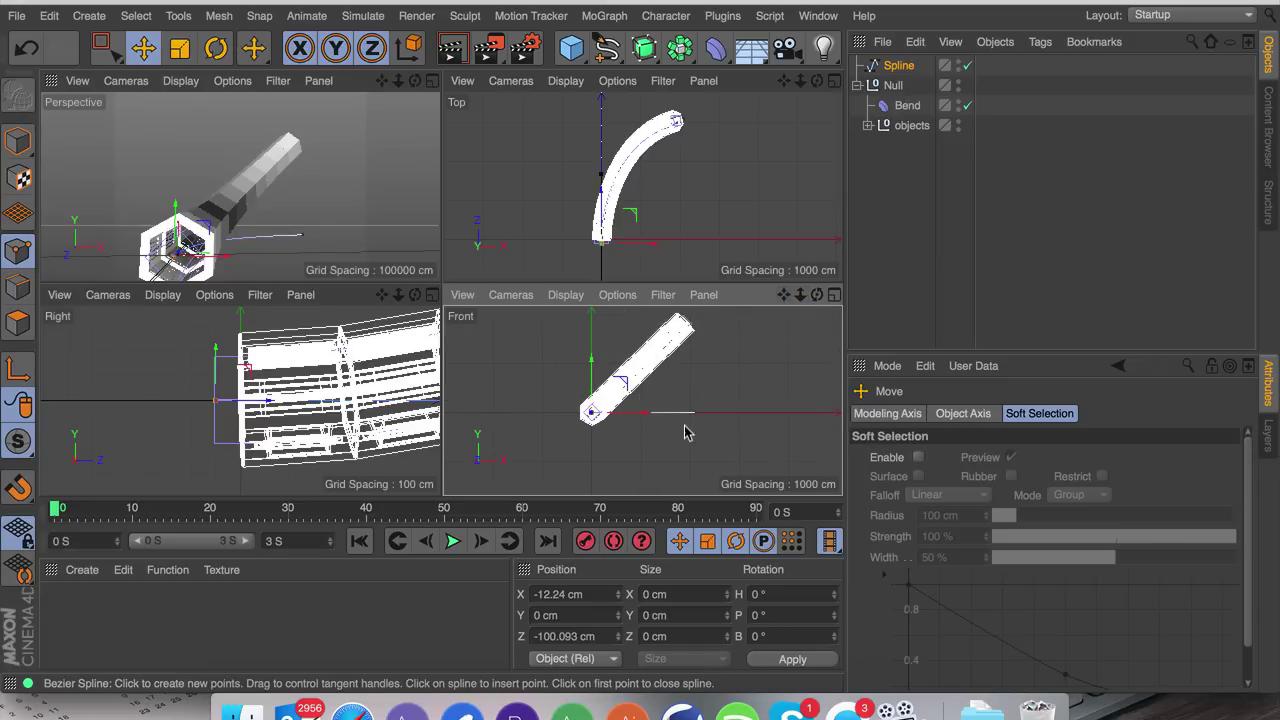
click(696, 413)
drag(696, 362, 707, 370)
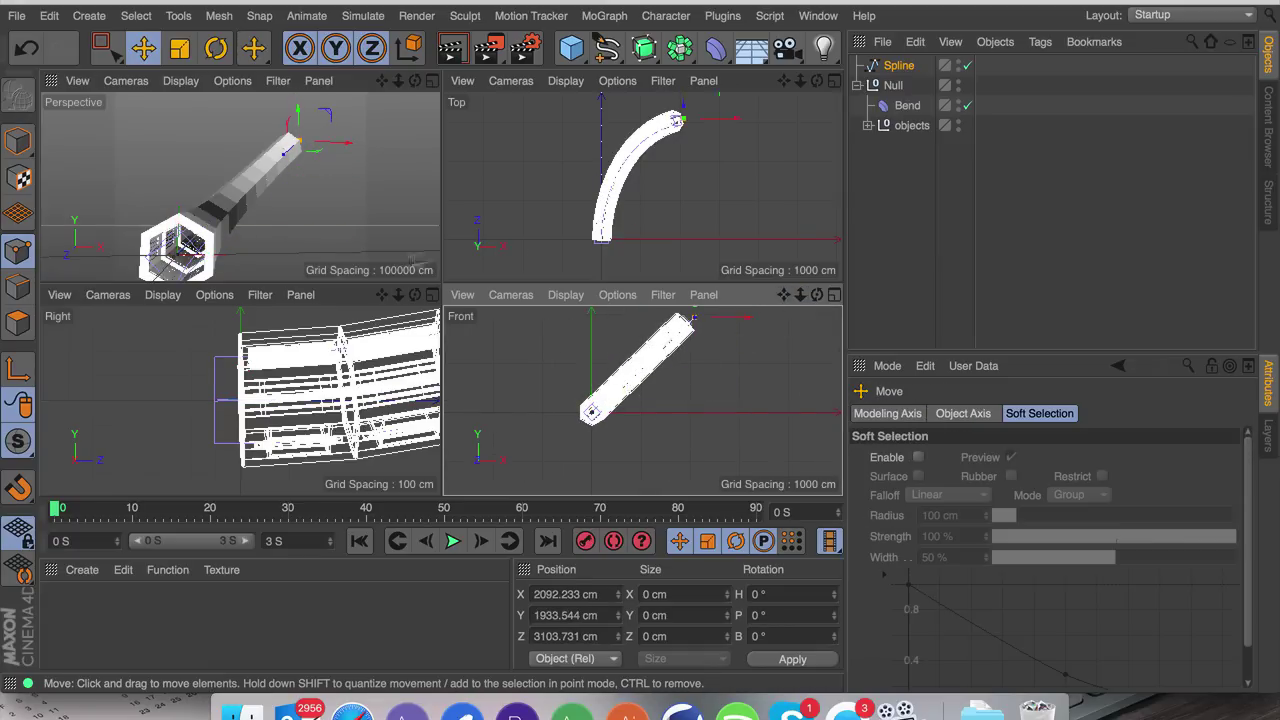
drag(399, 294, 438, 294)
Step: Add a camera, look through it, and give it an Align to Spline tag
click(434, 82)
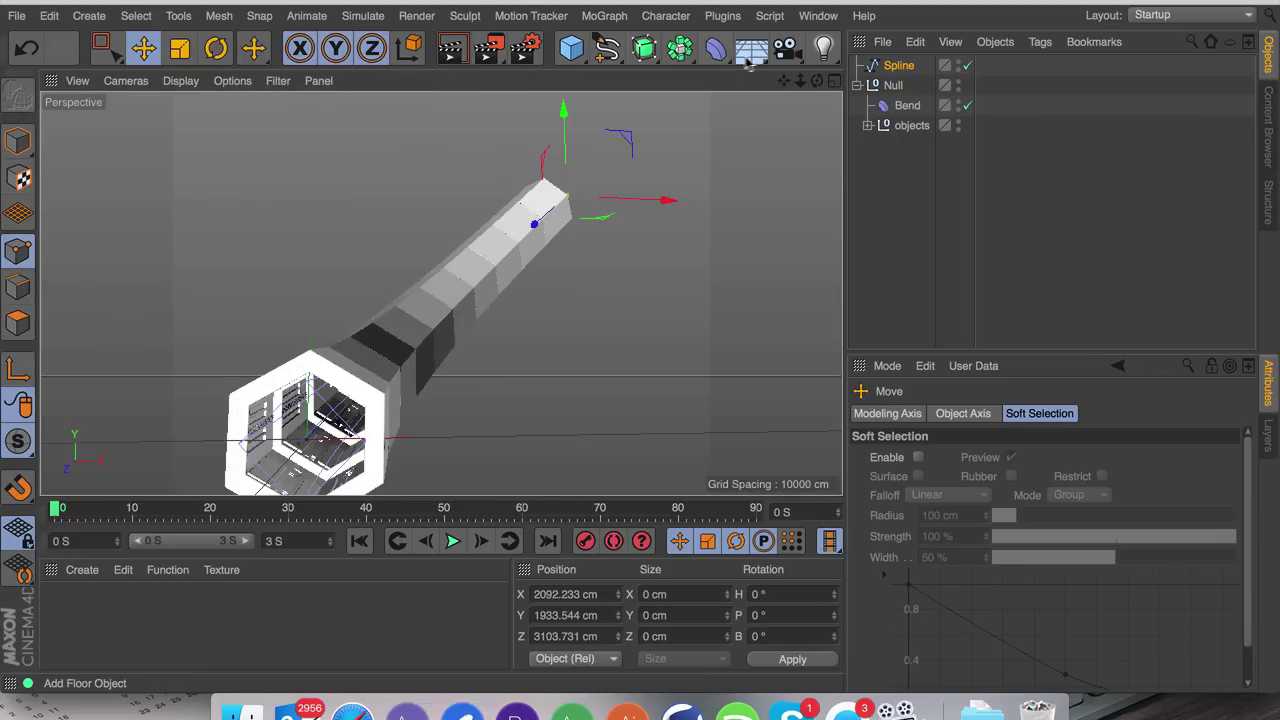
click(785, 48)
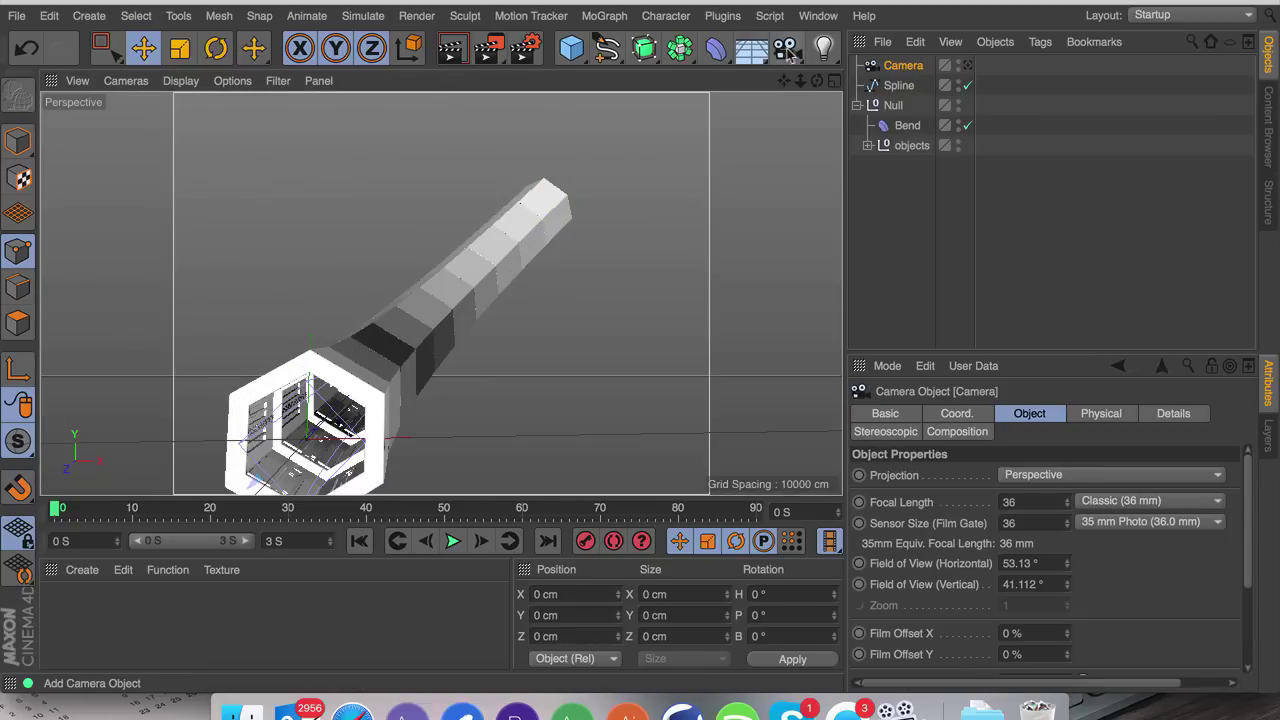
click(967, 66)
right_click(883, 72)
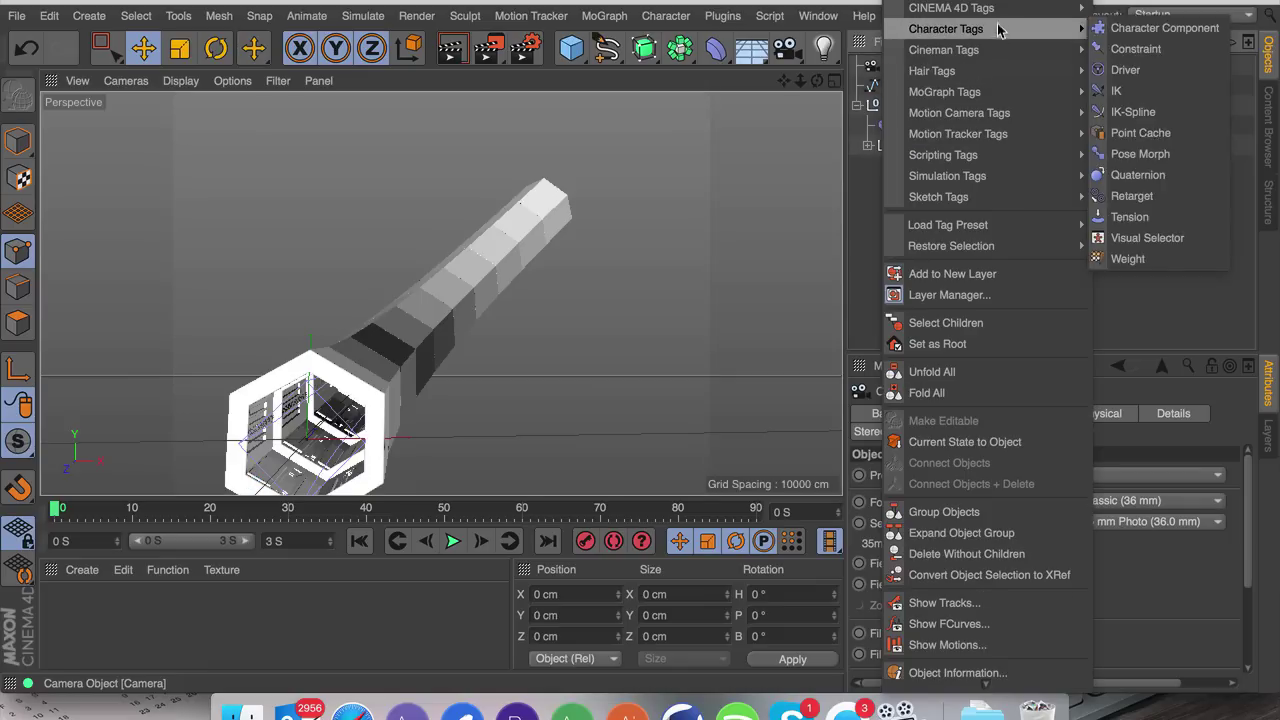
mouse_move(1040, 8)
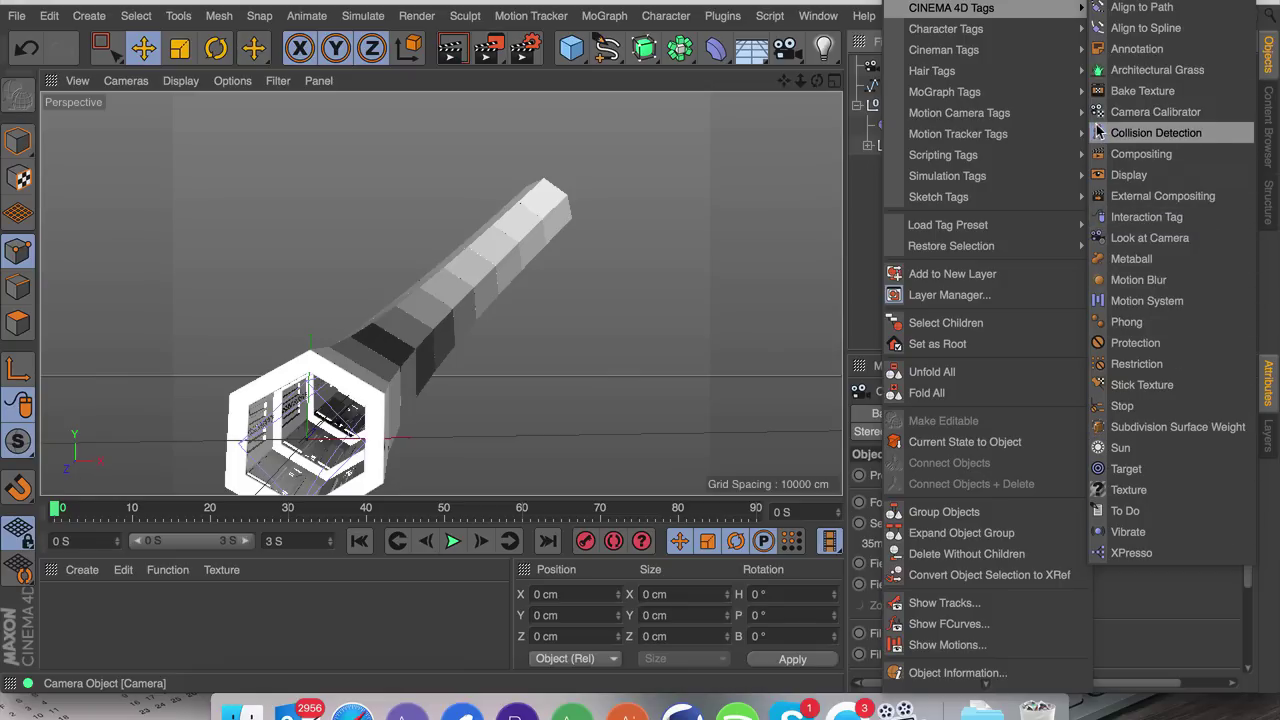
click(1124, 30)
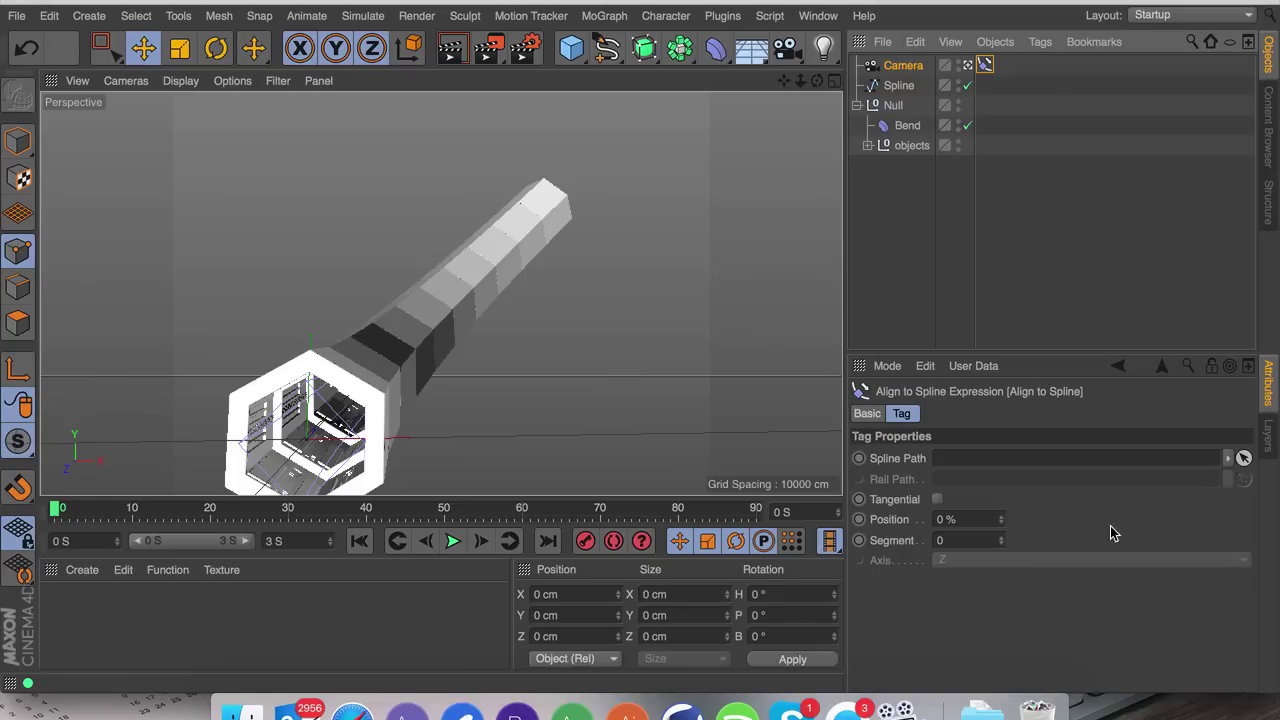
Step: Assign the spline as the tag's spline path and raise the position so the camera sits at the tunnel entrance
click(1242, 458)
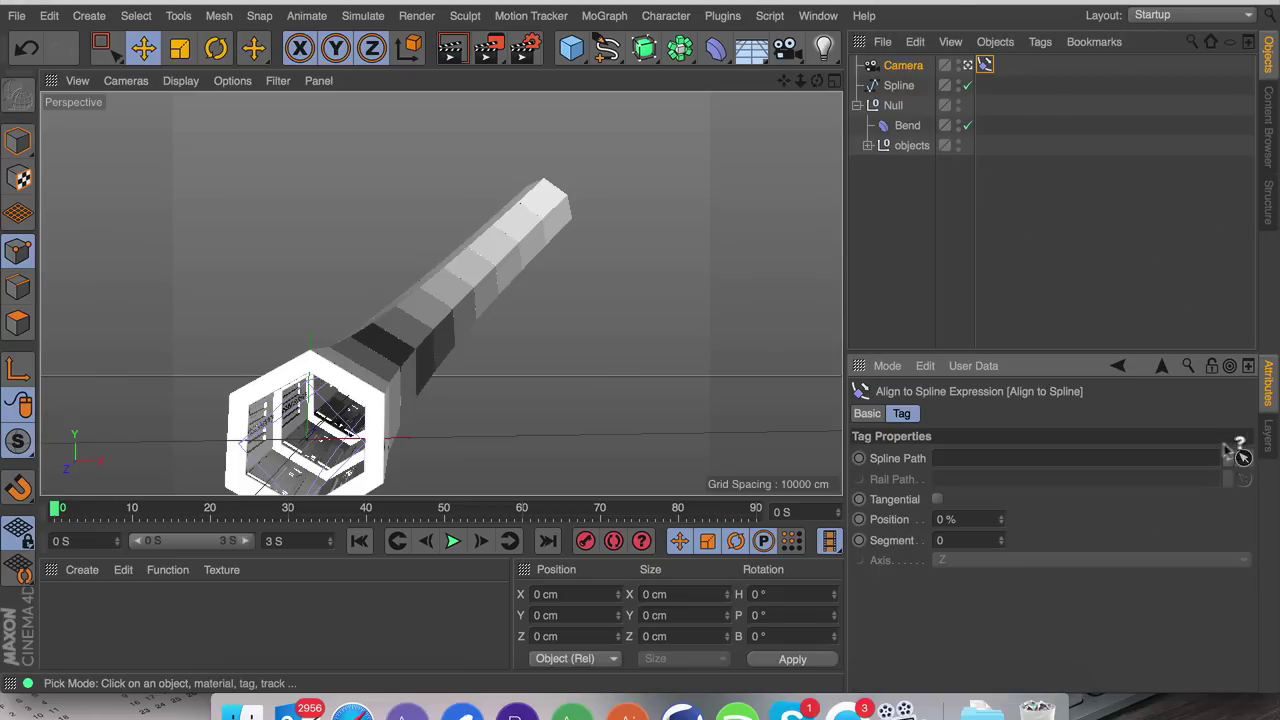
click(890, 86)
drag(1013, 521, 1083, 521)
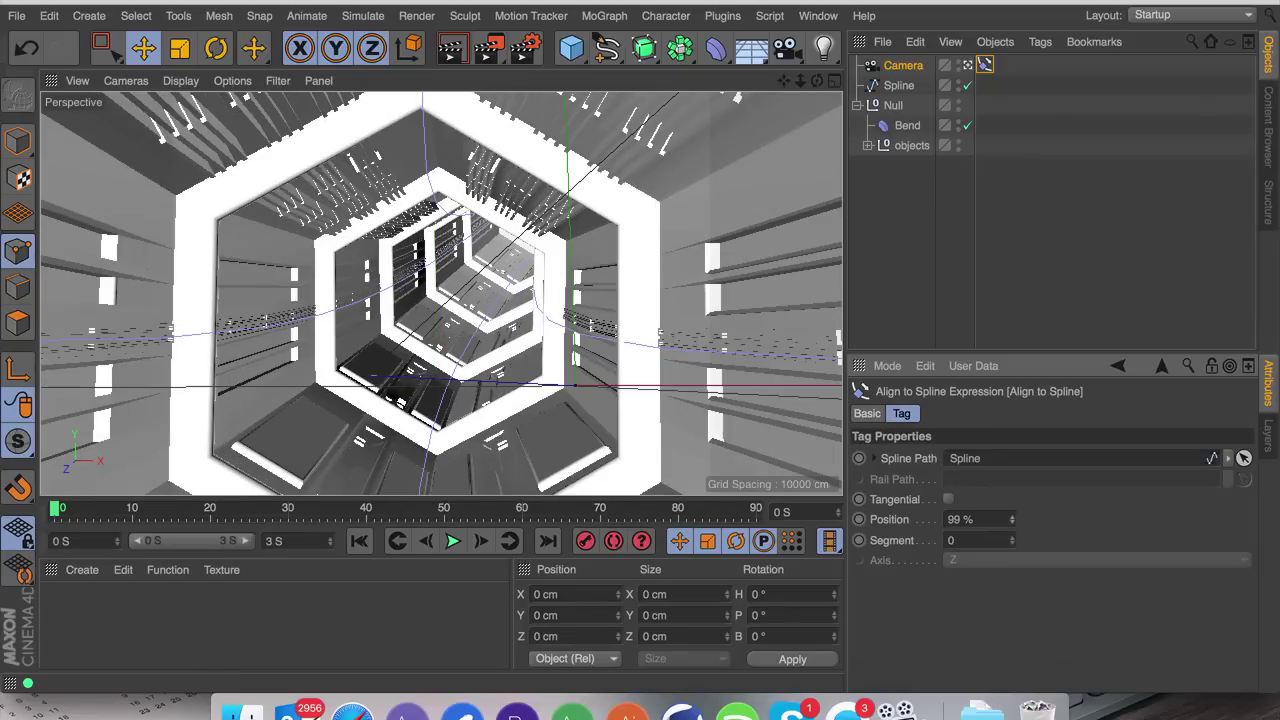
click(1012, 517)
Step: Turn the camera's heading (R.H) to 2.021° to aim it into the tunnel
click(903, 65)
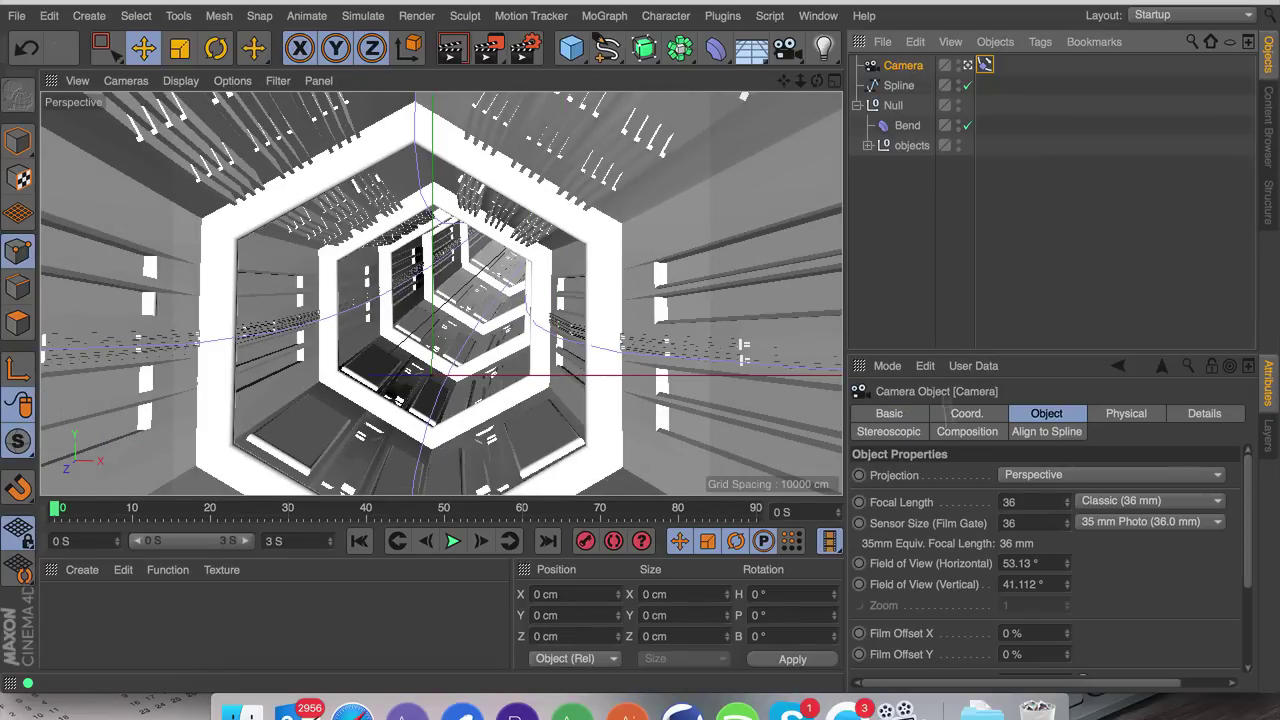
click(960, 414)
mouse_move(1226, 476)
mouse_down()
mouse_move(1226, 430)
mouse_move(1226, 476)
mouse_up()
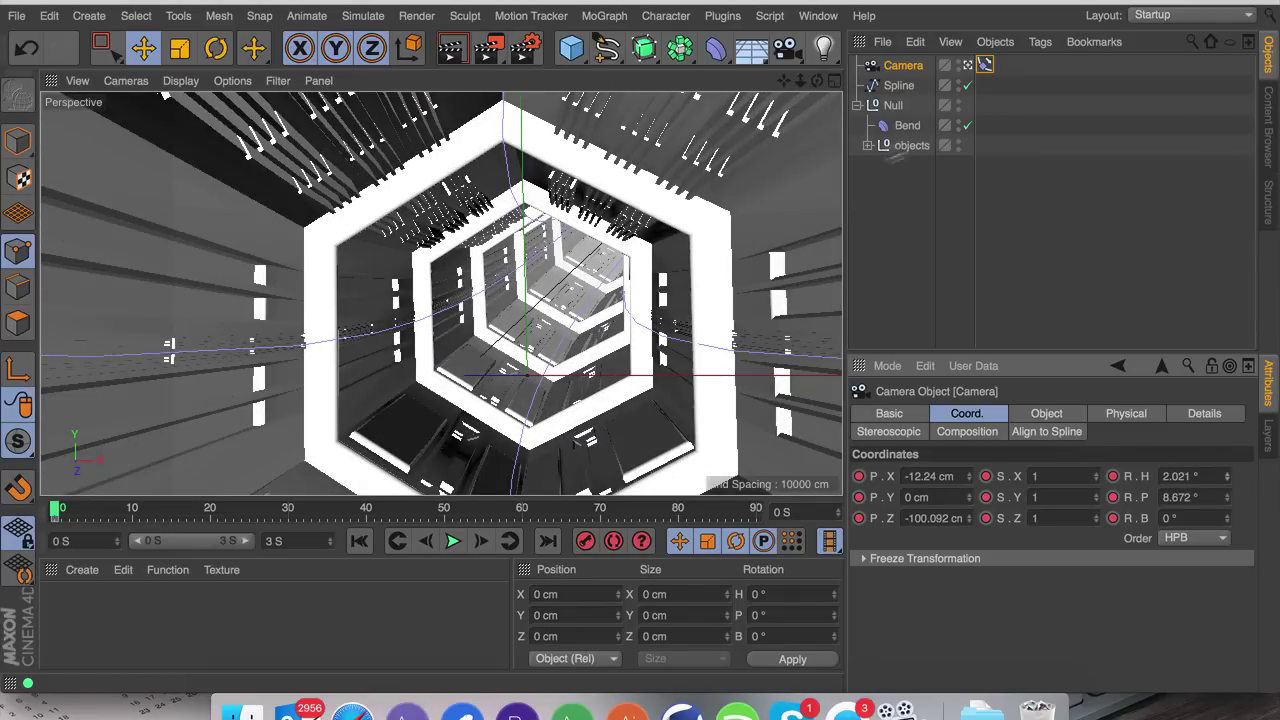
Step: Keyframe the Align to Spline tag's Spline Path at frame 0 and move the existing keyframes to frame 90
click(985, 65)
click(860, 459)
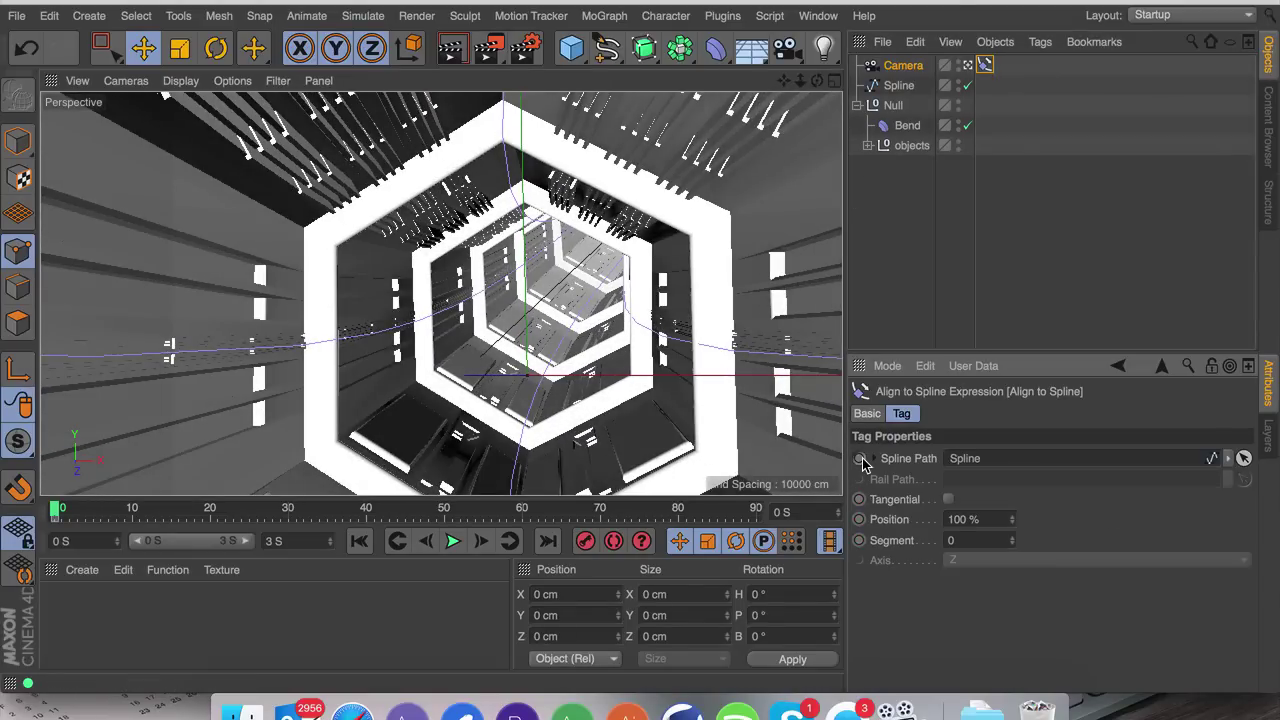
click(56, 527)
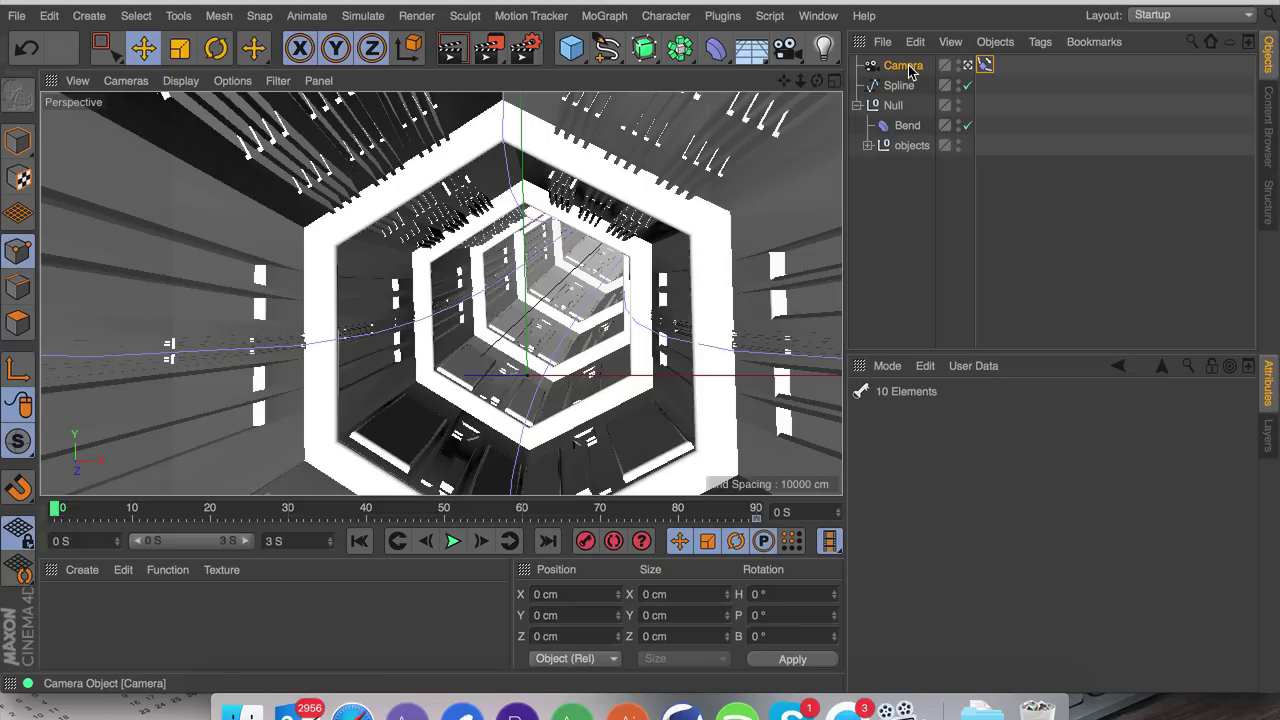
Step: Set the spline position to 39 % and keyframe the camera rotation at frame 0 with heading -34.979°, pitch 38.672° and bank -45°
click(985, 65)
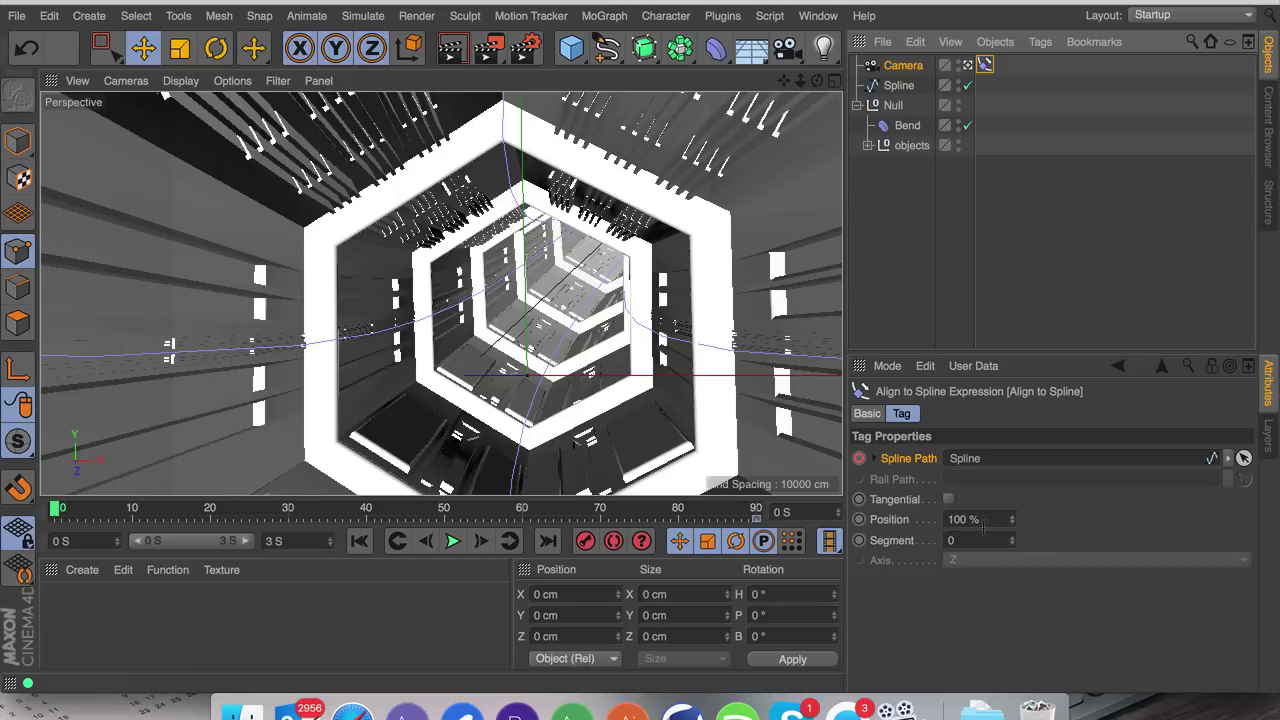
drag(1010, 519, 1010, 563)
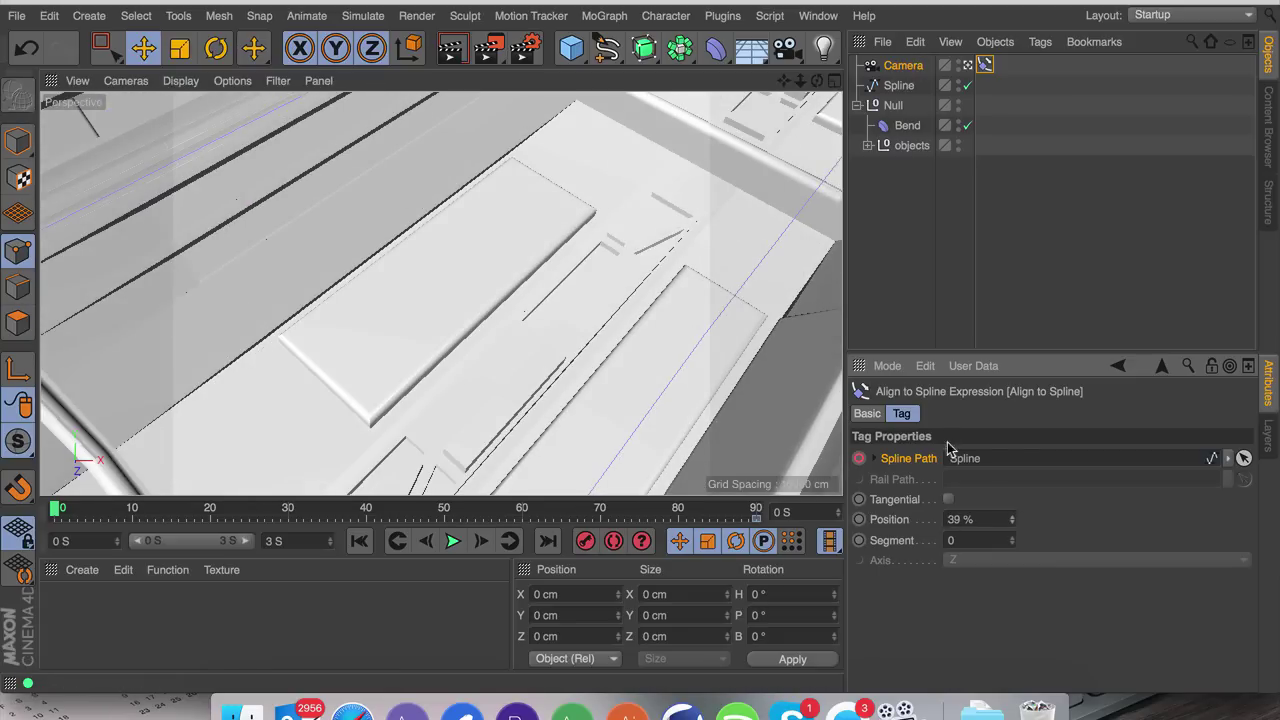
click(900, 65)
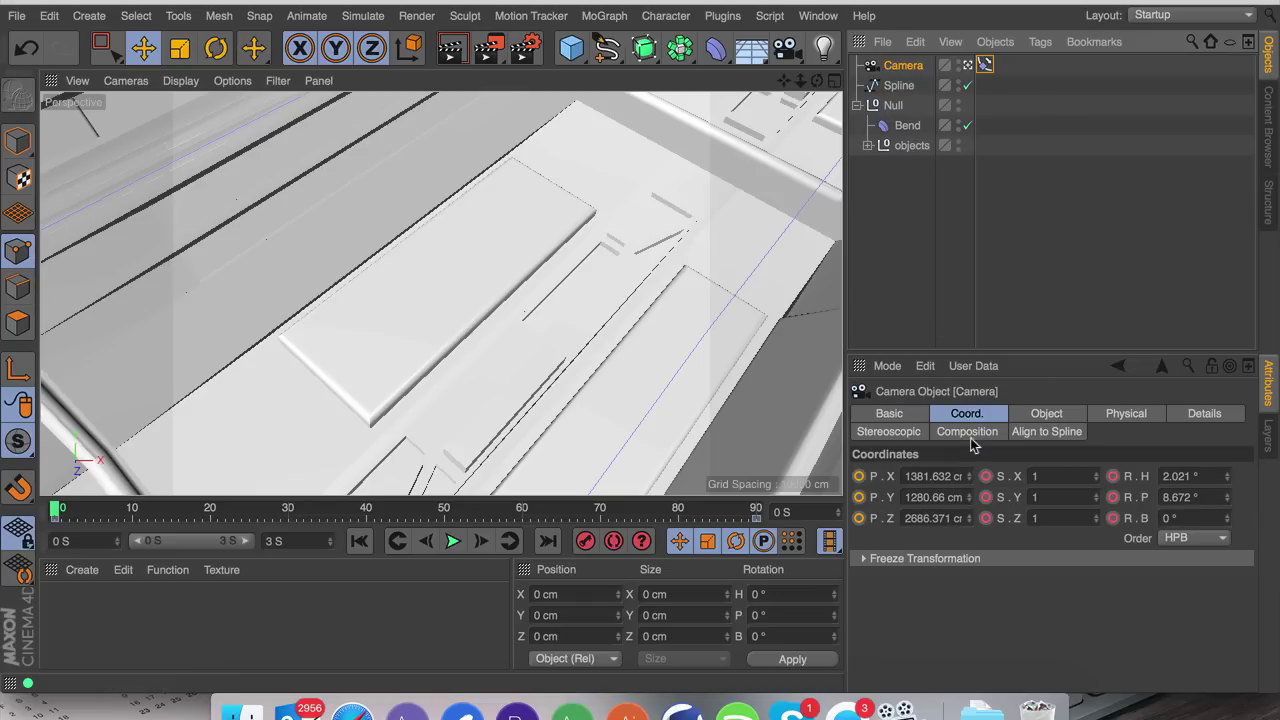
mouse_move(1227, 500)
mouse_down()
mouse_move(1275, 500)
mouse_move(1178, 477)
mouse_move(1205, 500)
mouse_up()
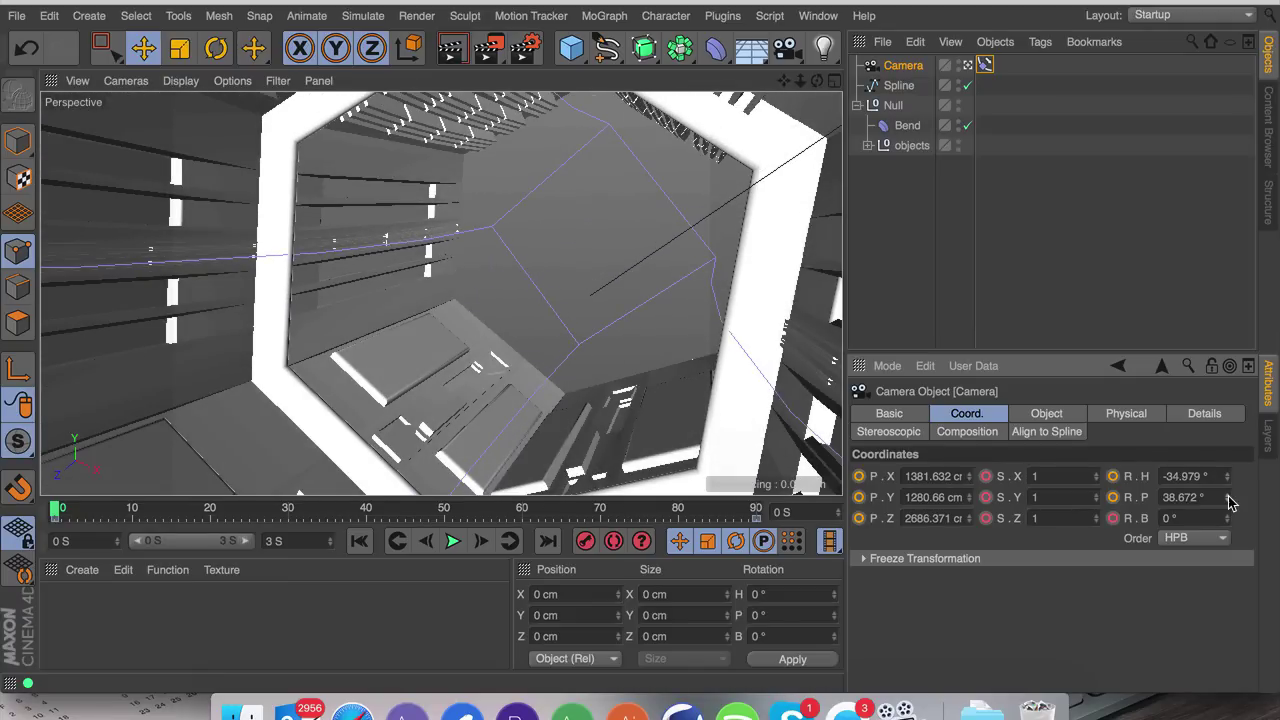
text(-45)
key(Return)
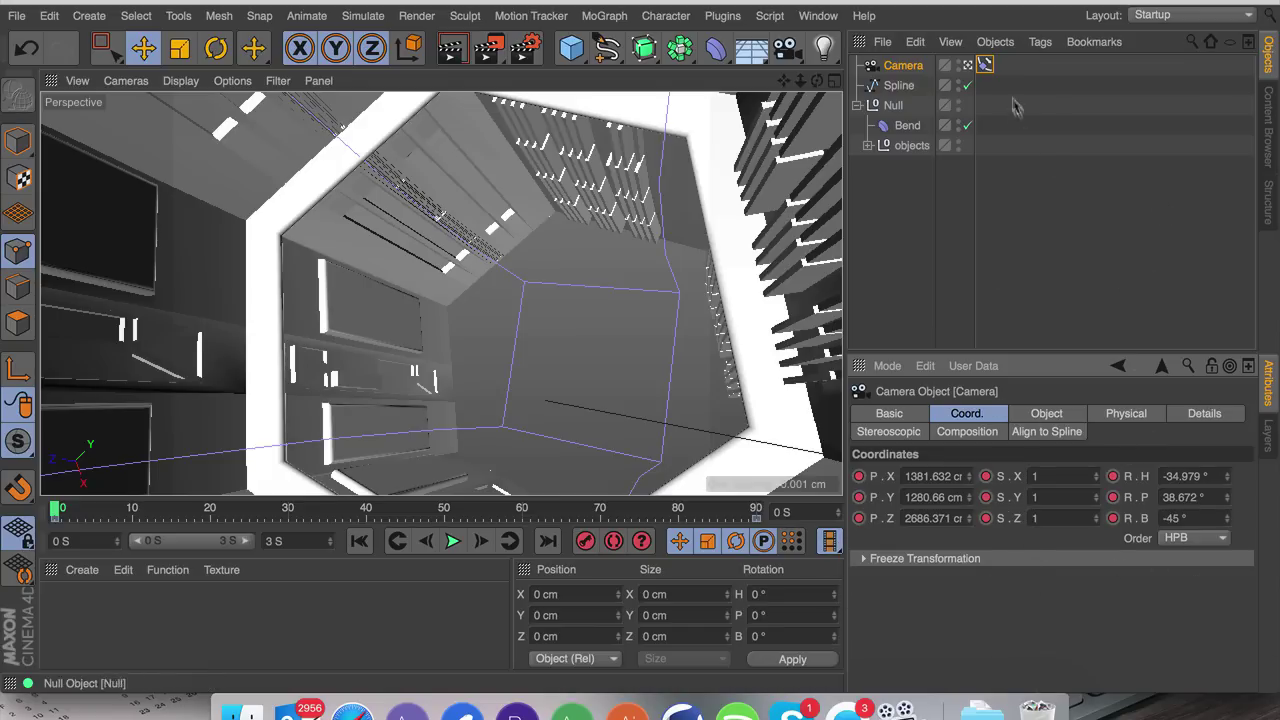
Step: Play the animation briefly with the Align to Spline tag selected to check the camera's motion
click(987, 65)
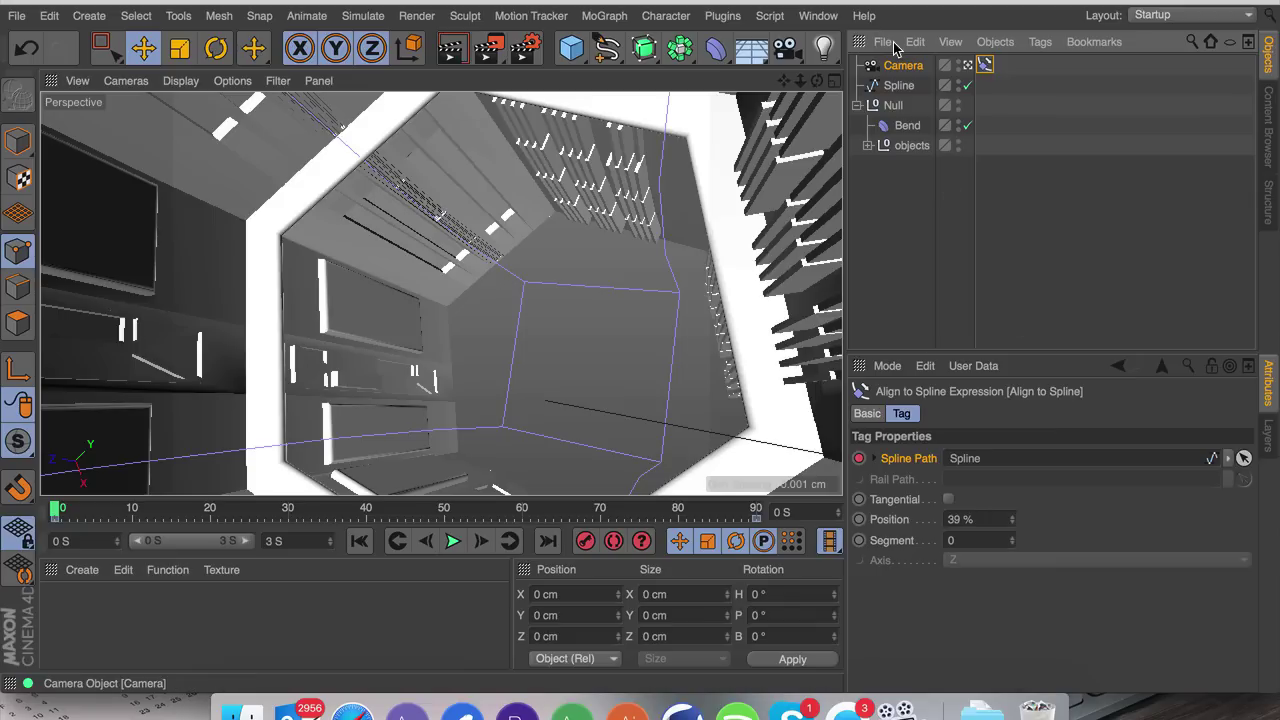
click(453, 541)
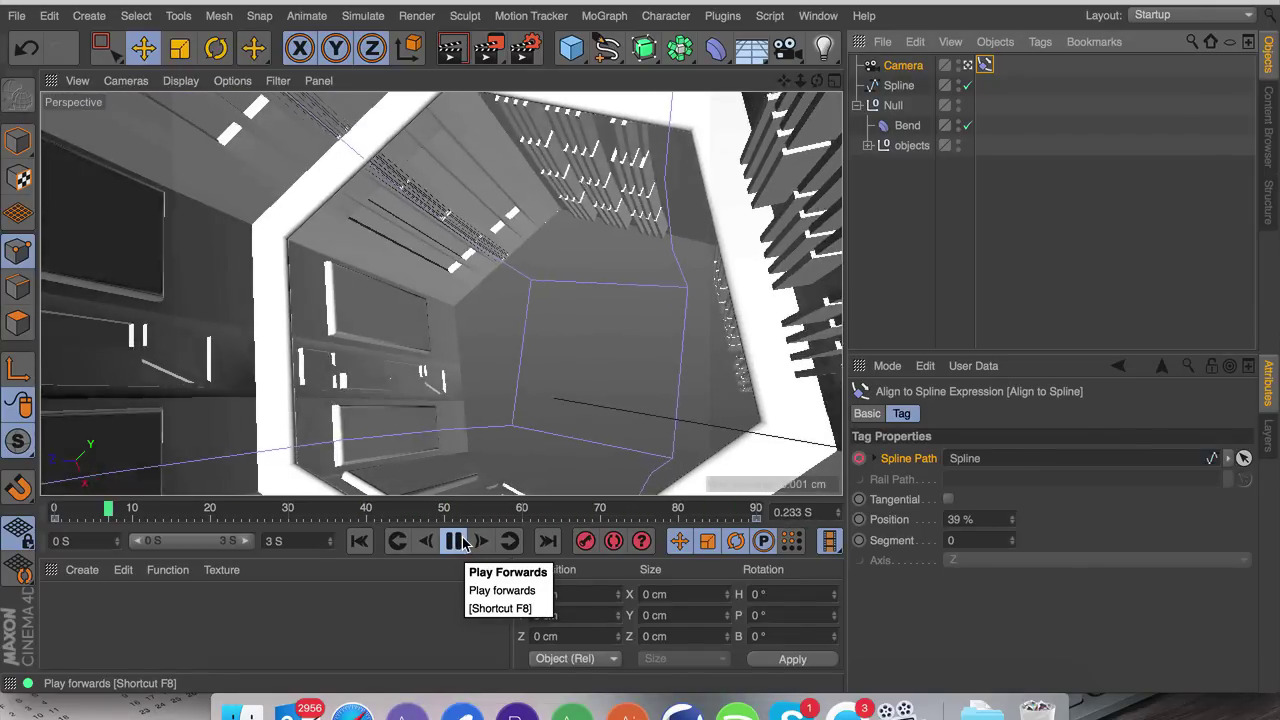
click(460, 541)
Step: Keyframe the tag's Position at 100 % on frame 90 and 48 % on frame 0, and play back the fly-through
drag(199, 510, 755, 510)
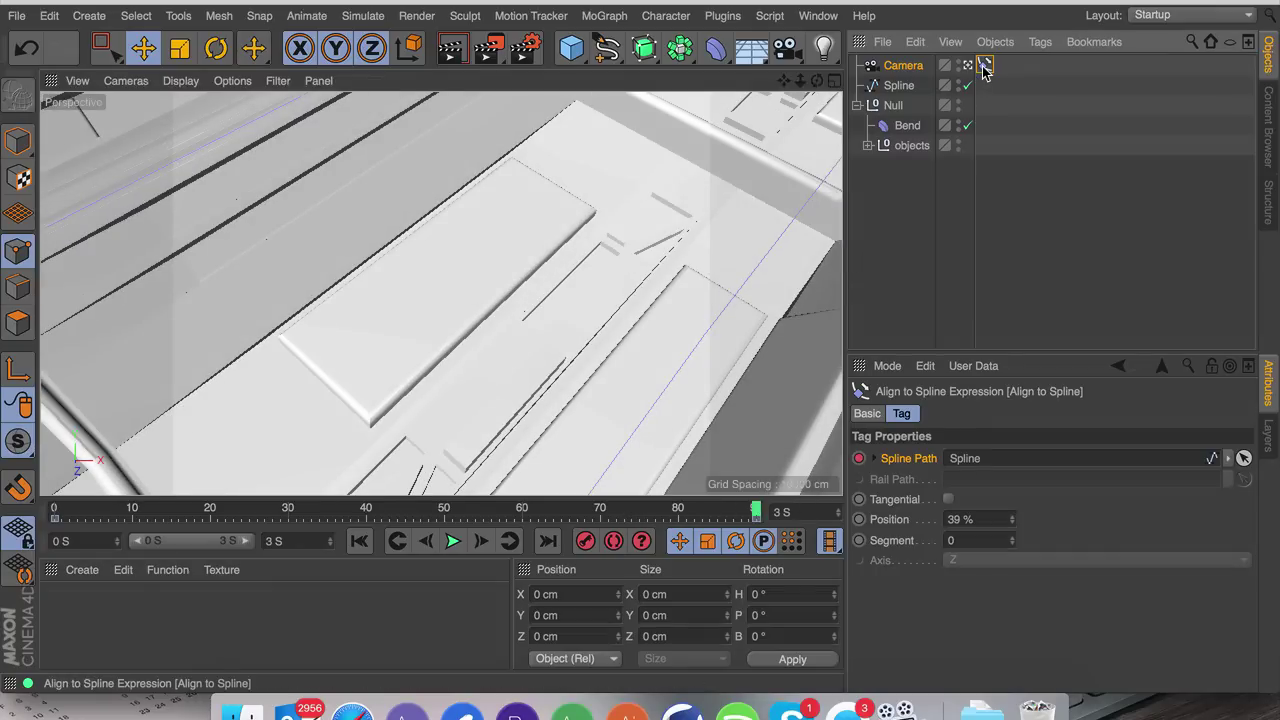
drag(1010, 519, 1010, 480)
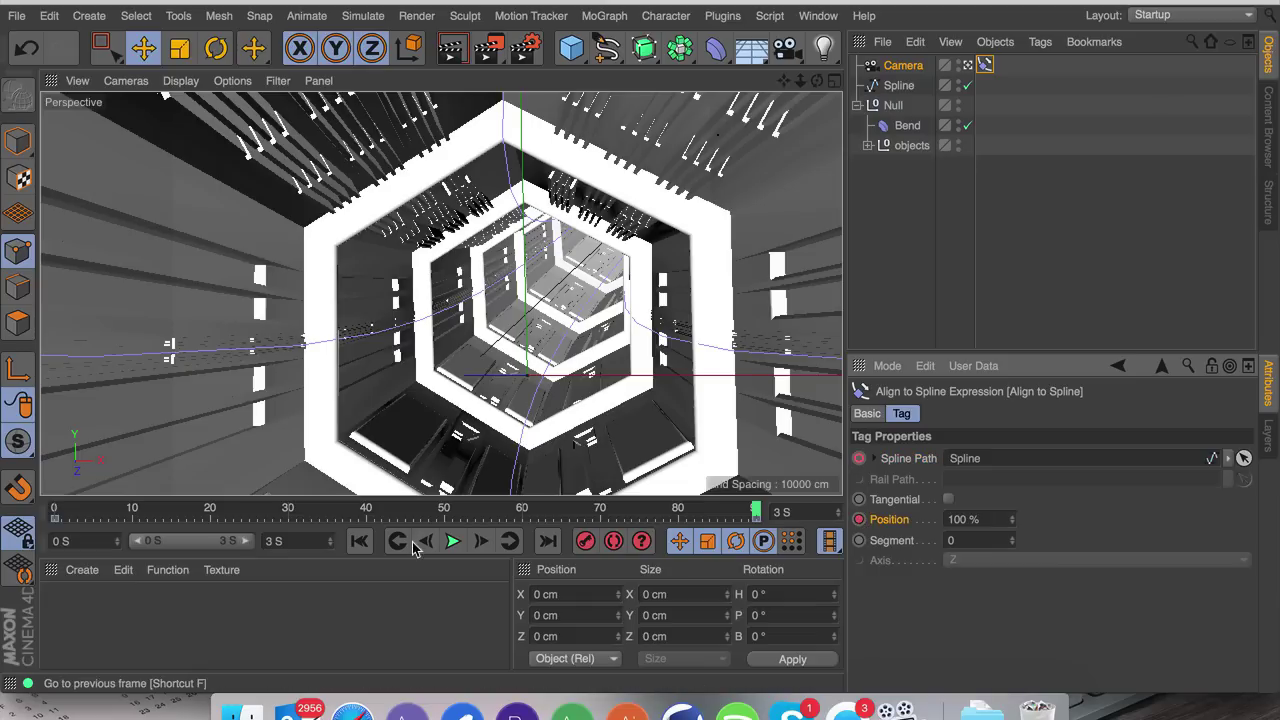
click(359, 540)
mouse_move(1010, 519)
mouse_down()
mouse_move(1010, 565)
mouse_move(1015, 521)
mouse_up()
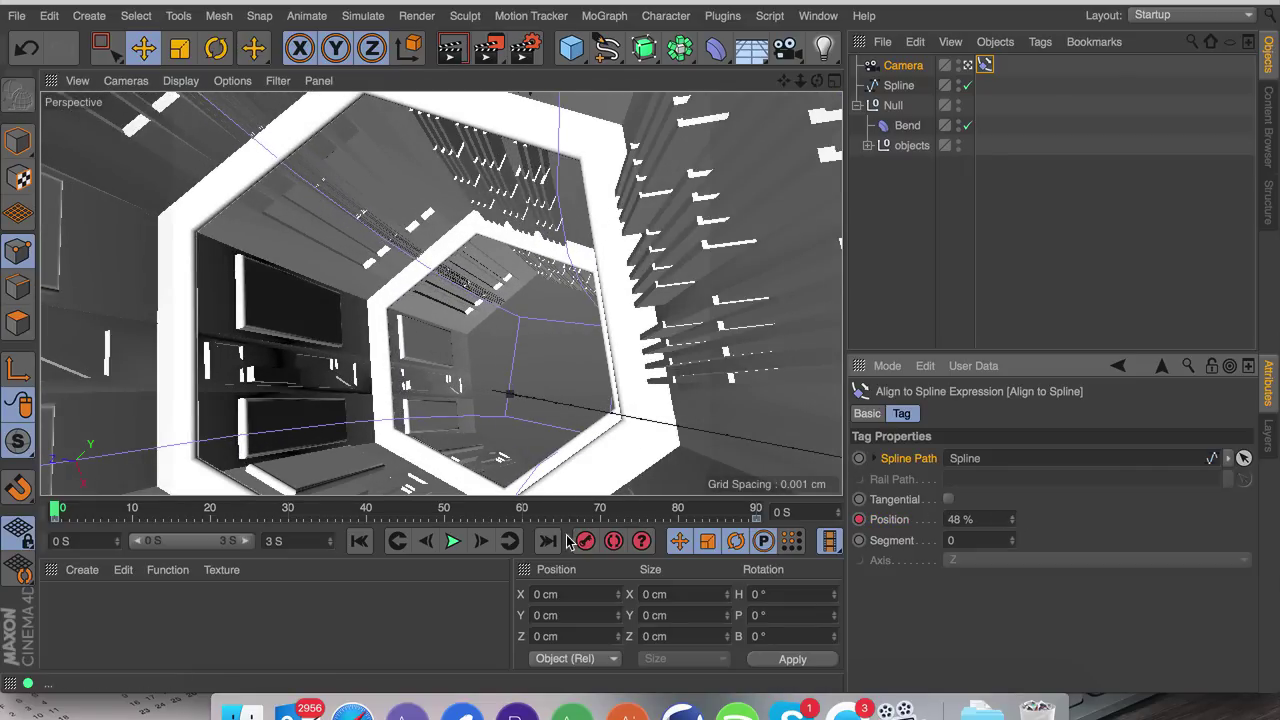
click(452, 541)
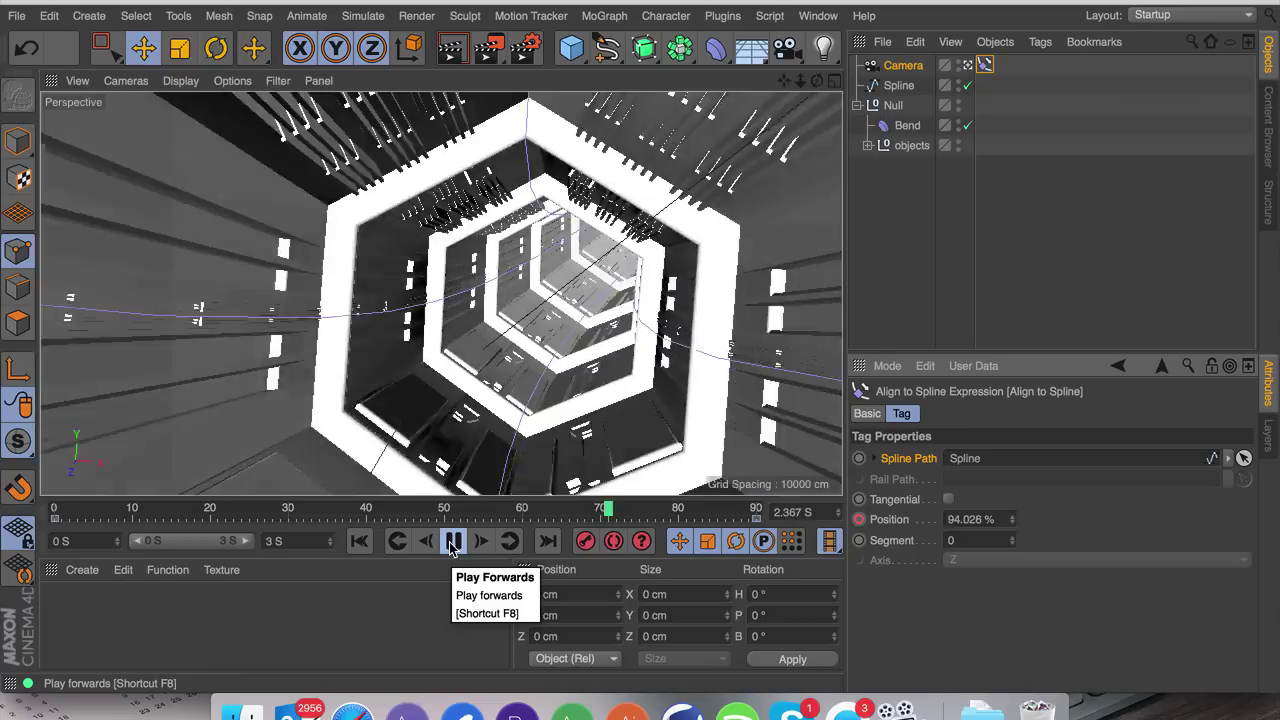
click(453, 541)
Step: Create a new material and add a Beckmann layer to its Reflectance channel
double_click(110, 610)
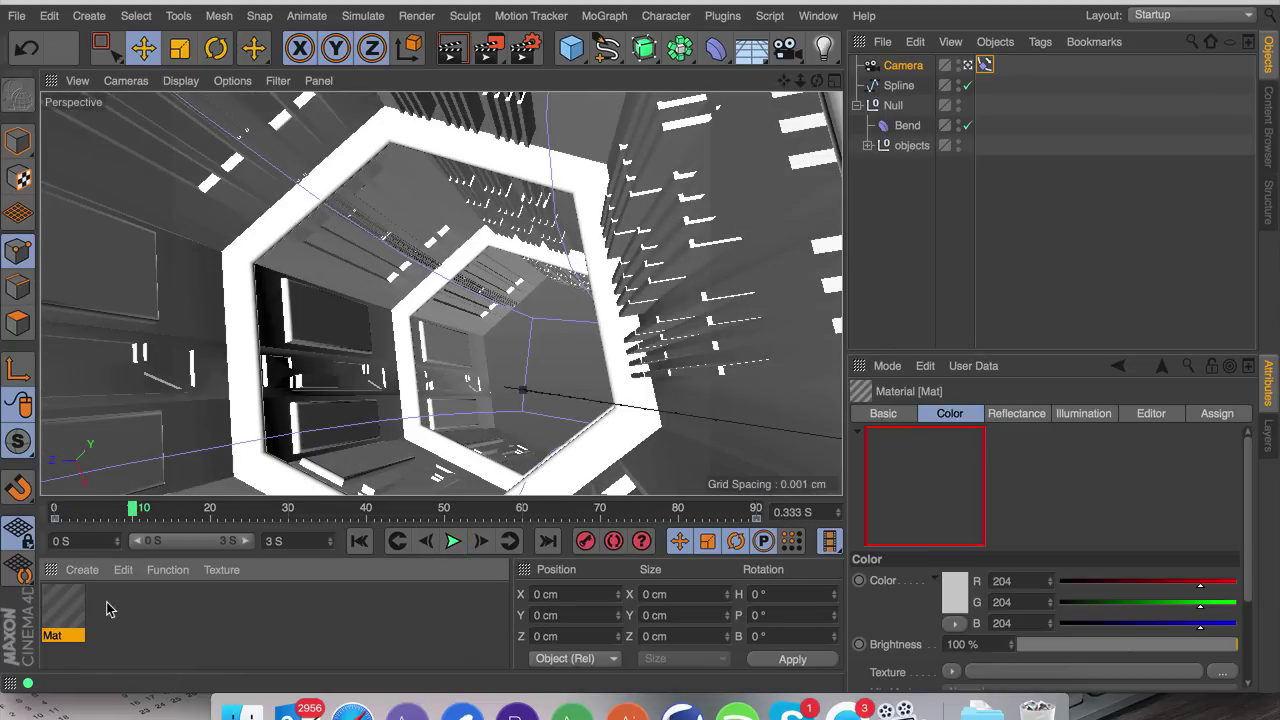
double_click(63, 610)
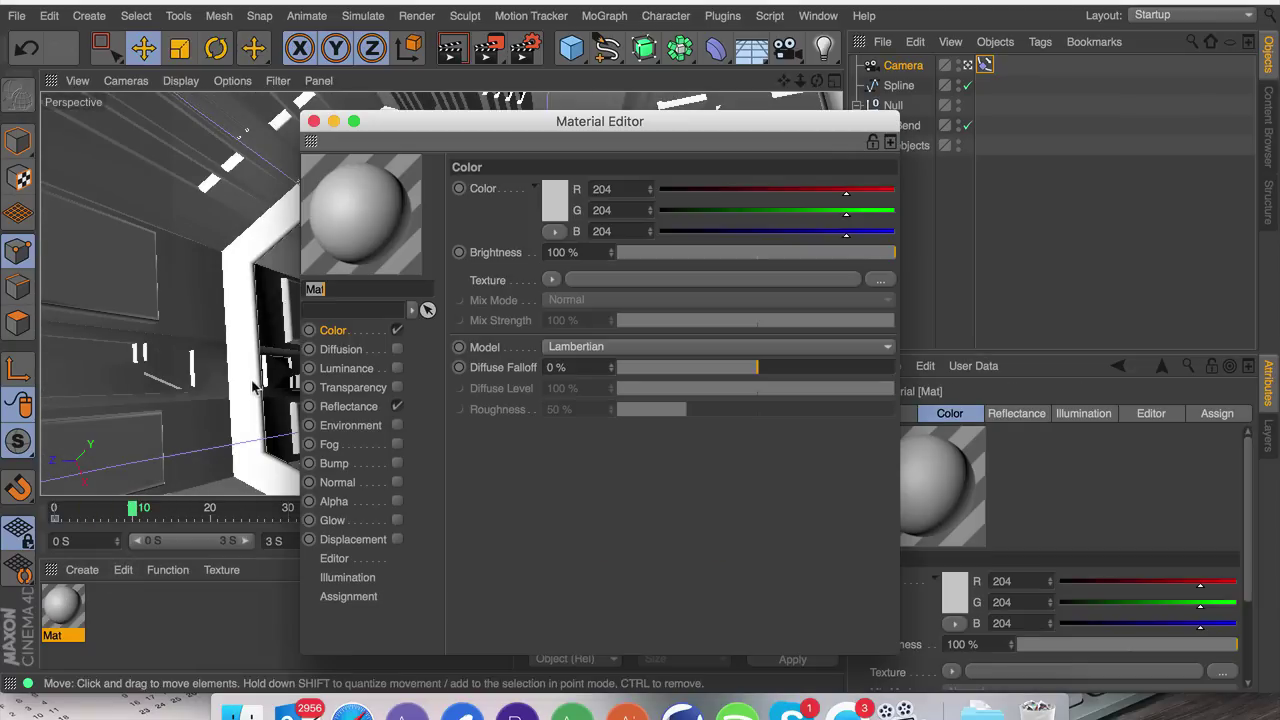
click(350, 406)
click(492, 216)
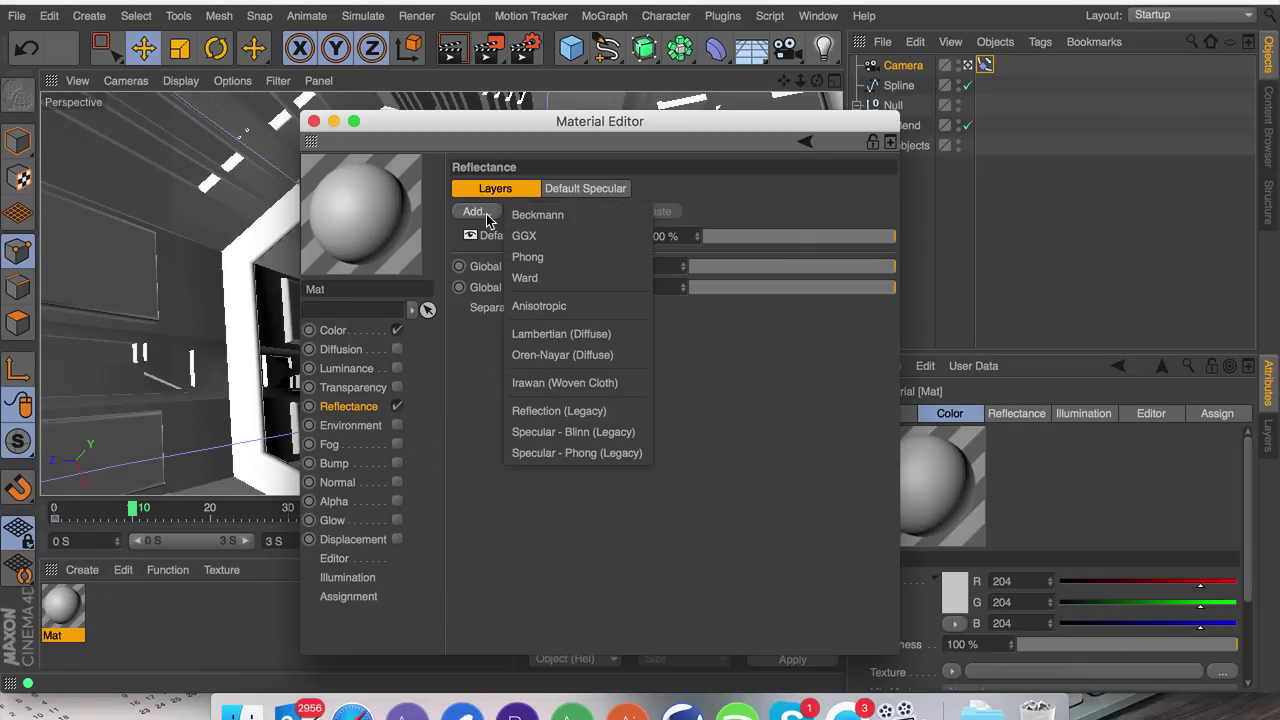
click(553, 213)
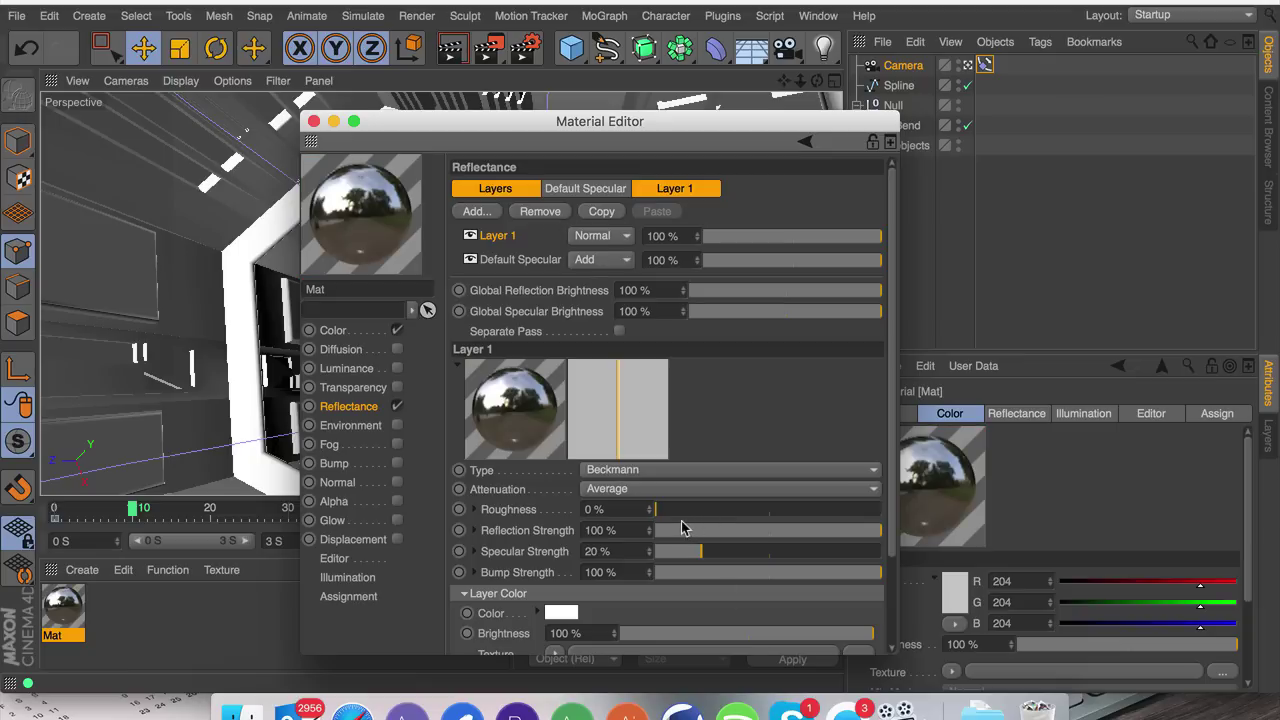
Step: Try a roughness of 86 % on the Beckmann layer, reset it to 0 %, and review the Default Specular settings
drag(679, 511, 851, 510)
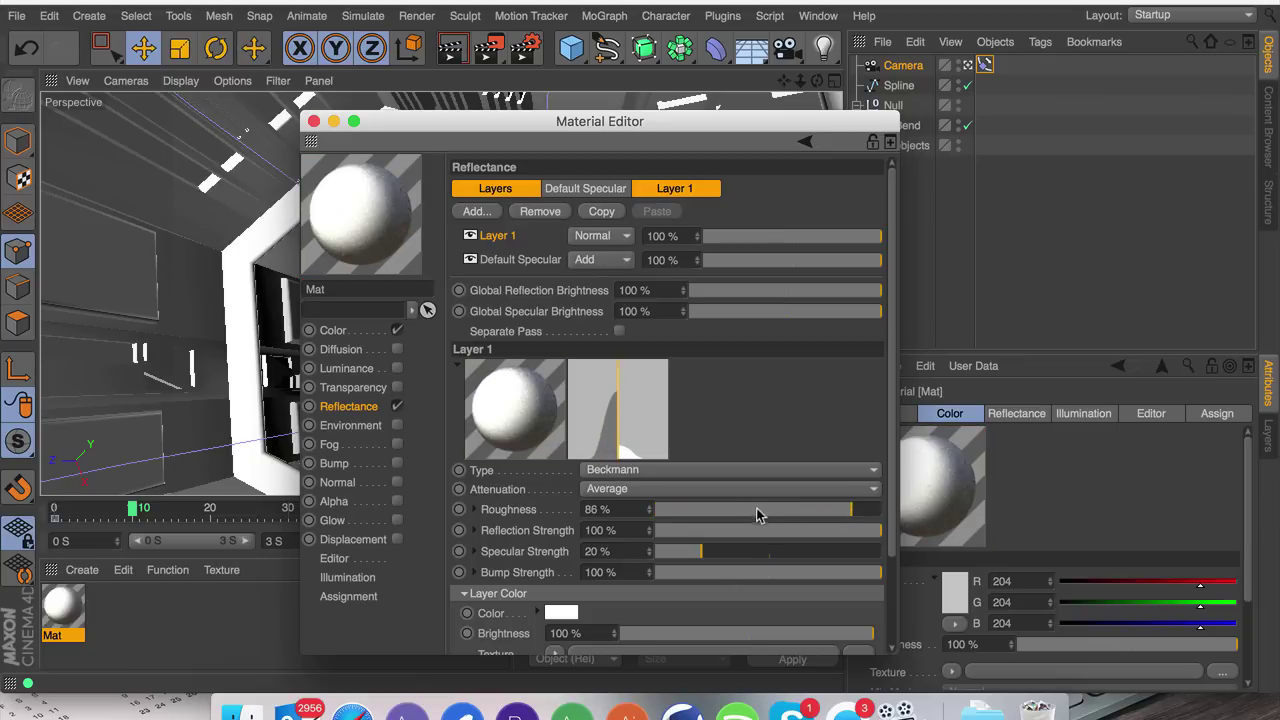
drag(757, 515, 652, 511)
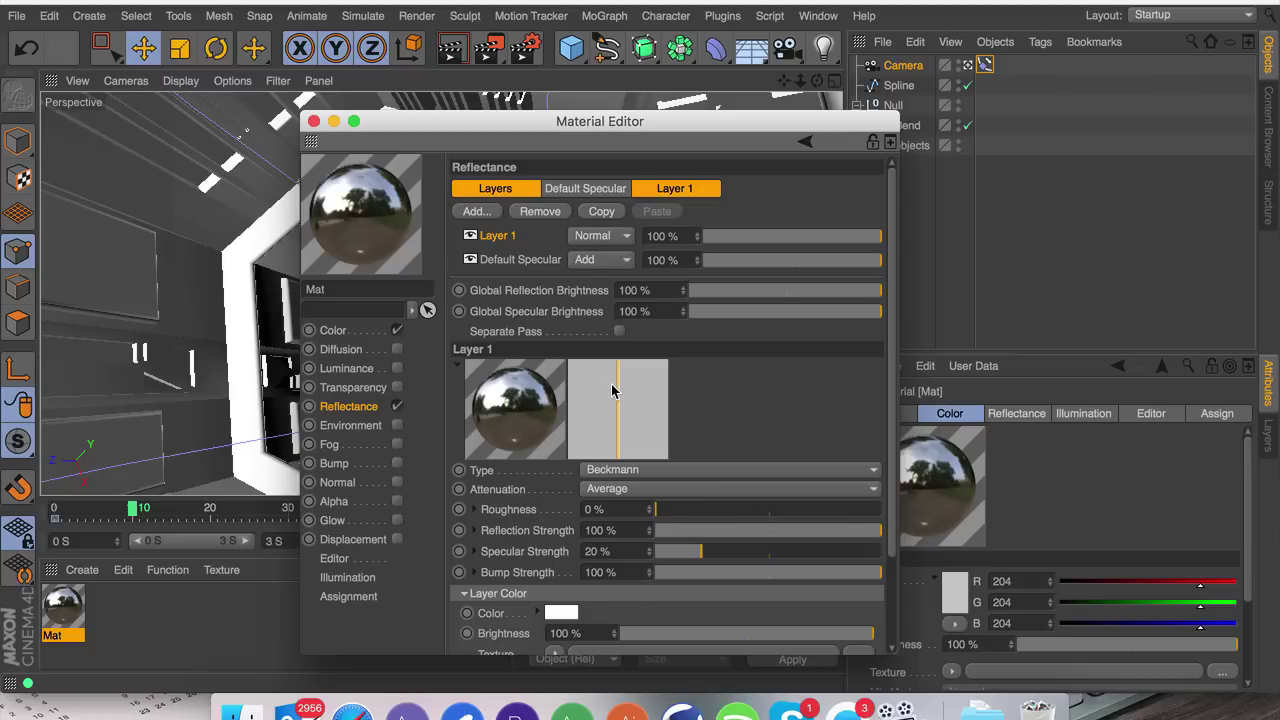
click(590, 188)
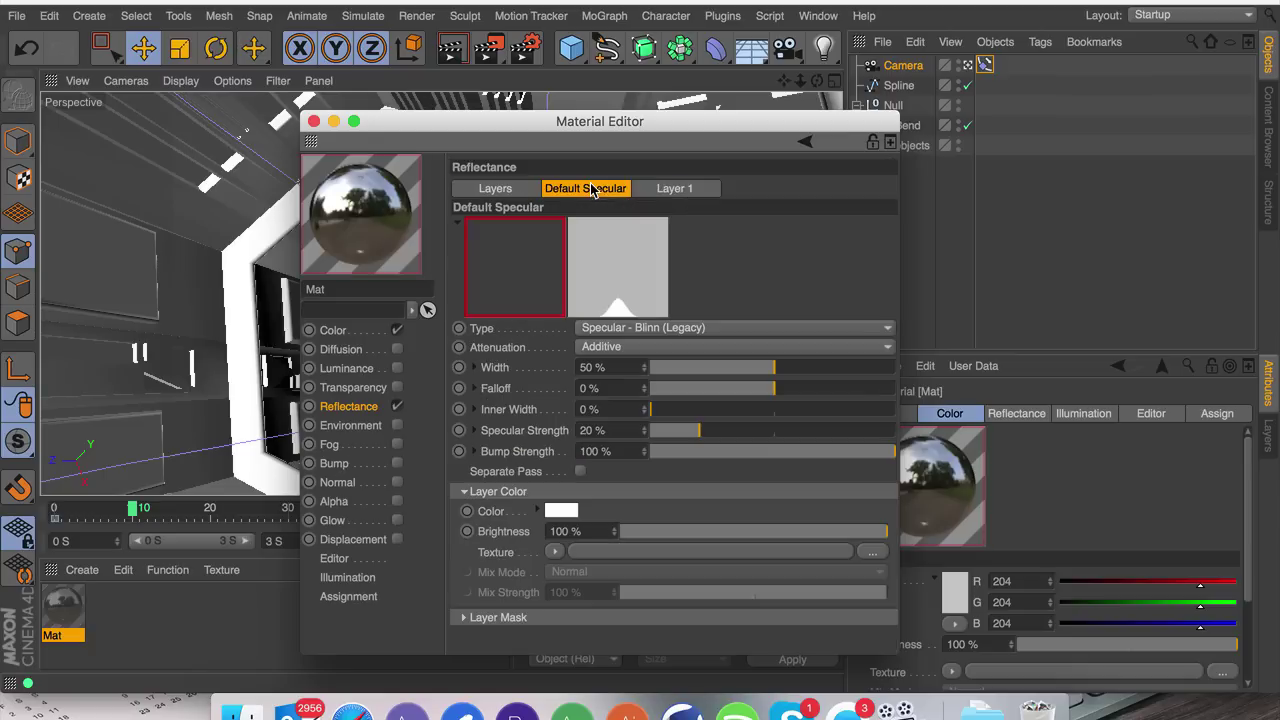
click(515, 189)
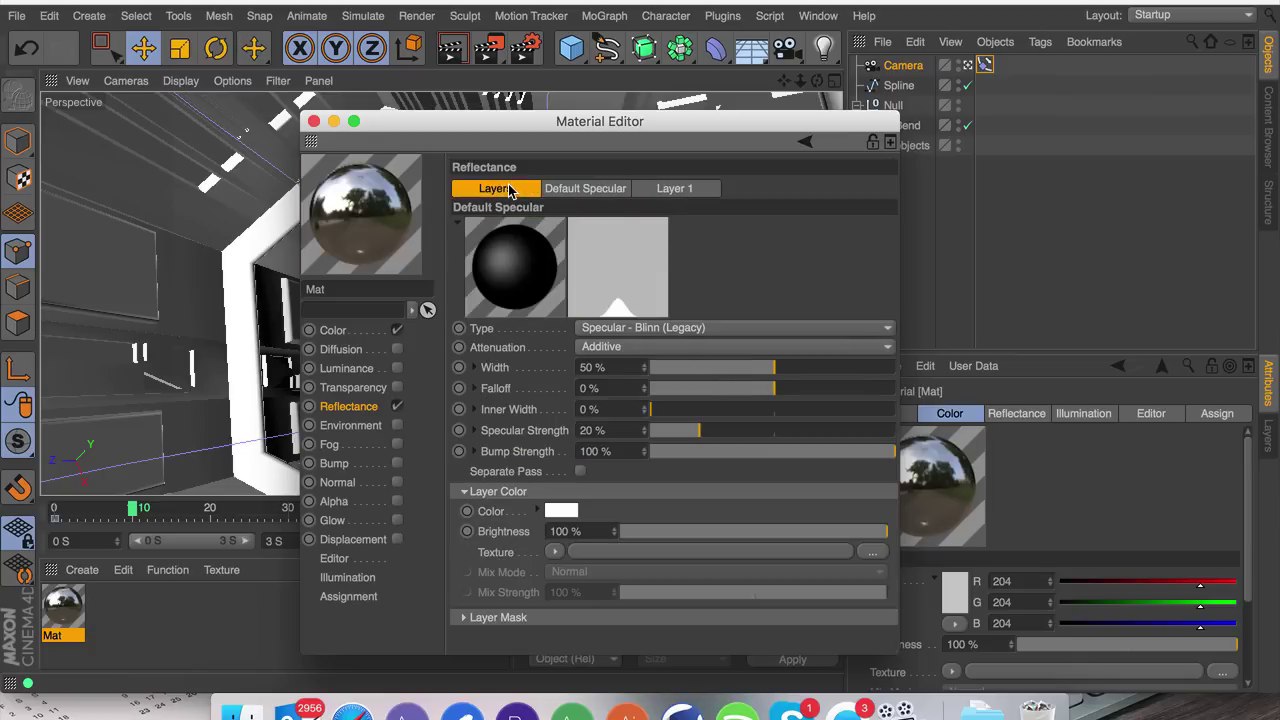
Step: Disable the material's Reflectance channel and enable its Glow channel
drag(540, 126, 540, 81)
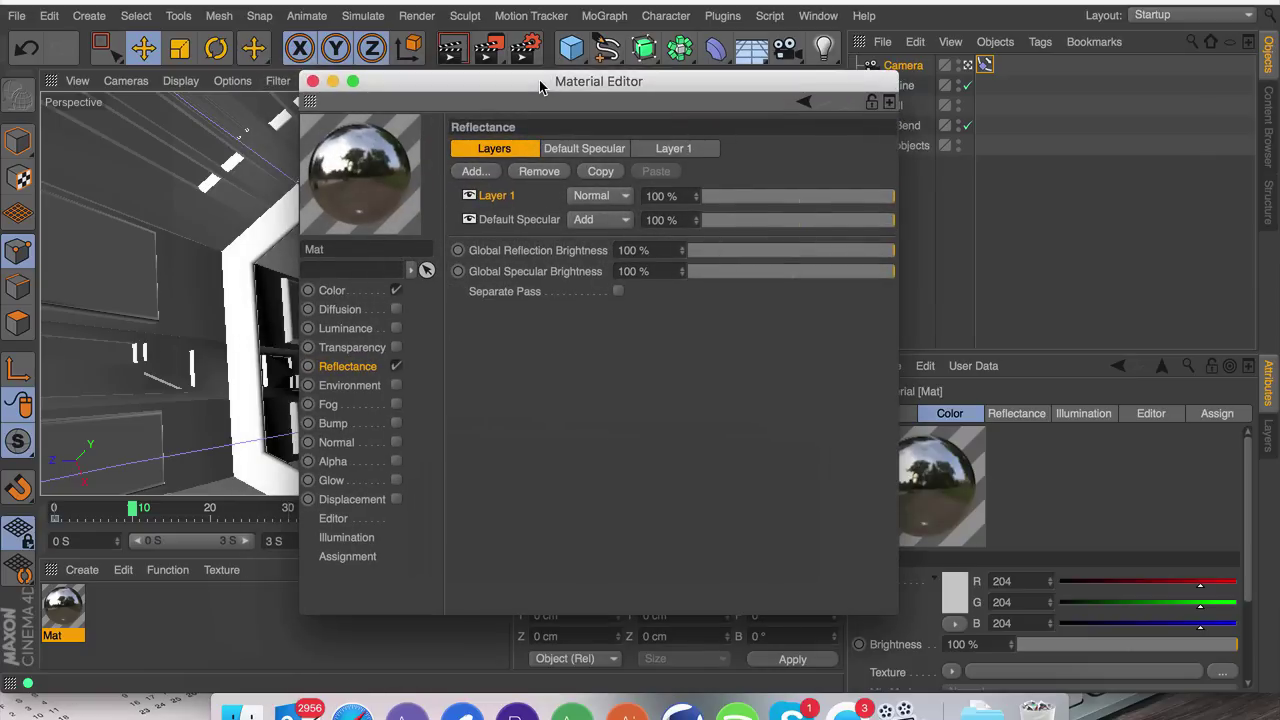
click(396, 366)
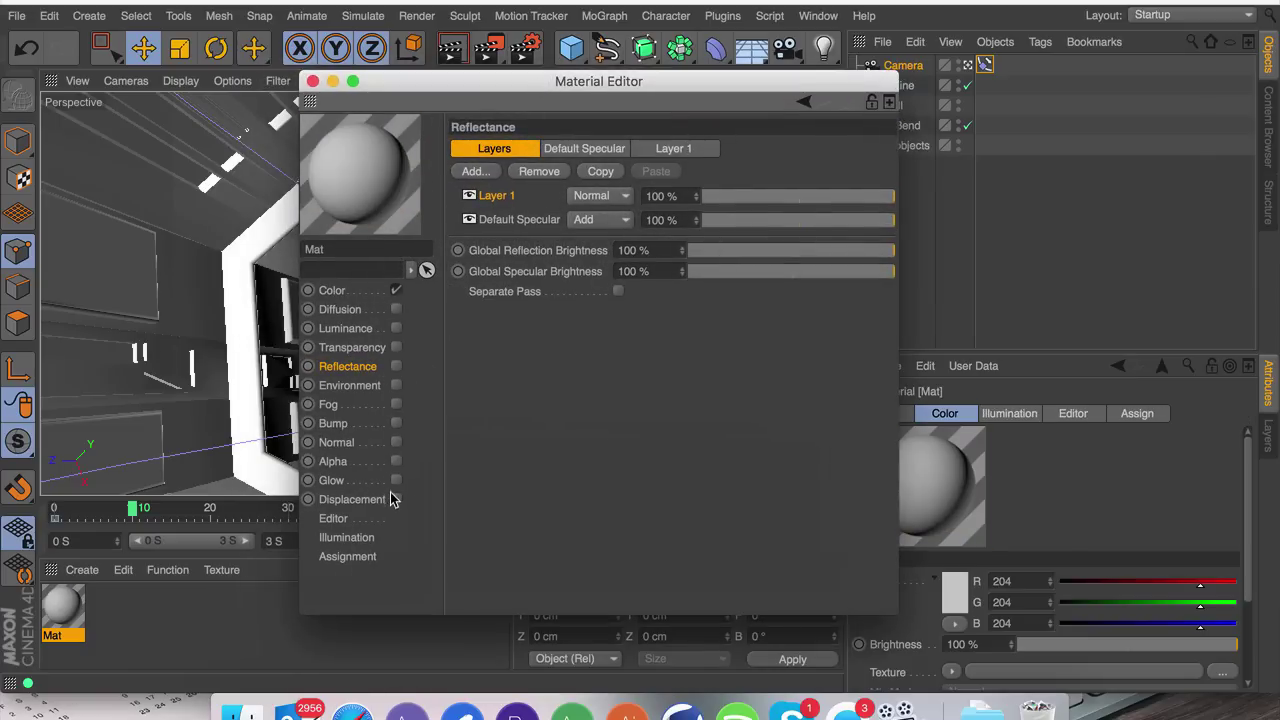
click(396, 480)
key(Return)
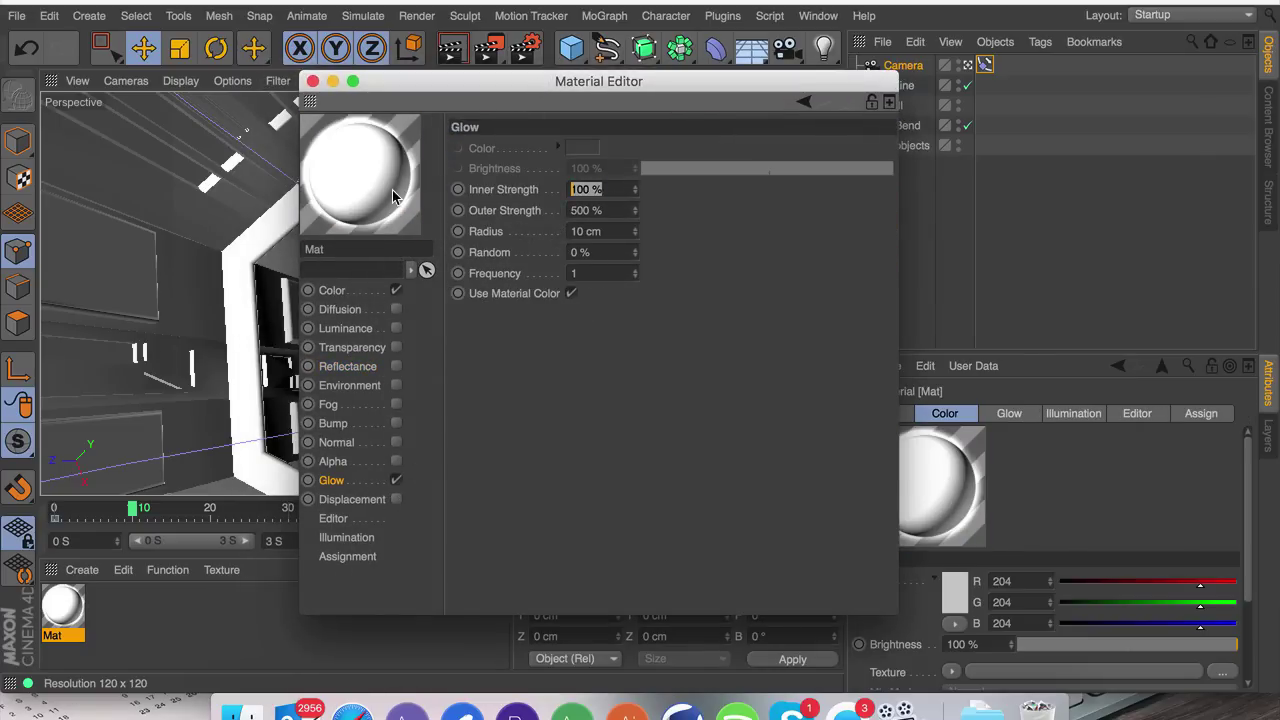
Step: Set the Glow's outer strength to 100 % and inner strength to 50 %, and close the Material Editor
key(Tab)
text(2)
key(BackSpace)
text(100)
key(Return)
click(601, 189)
text(50)
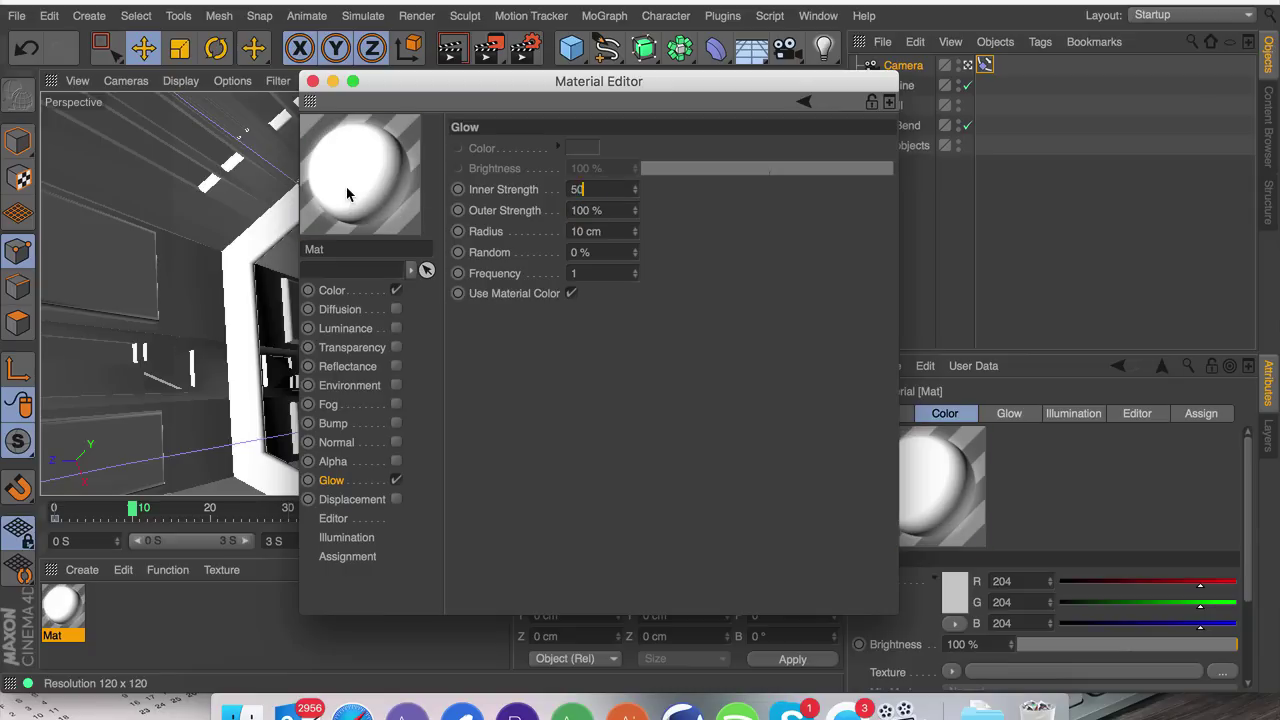
key(Return)
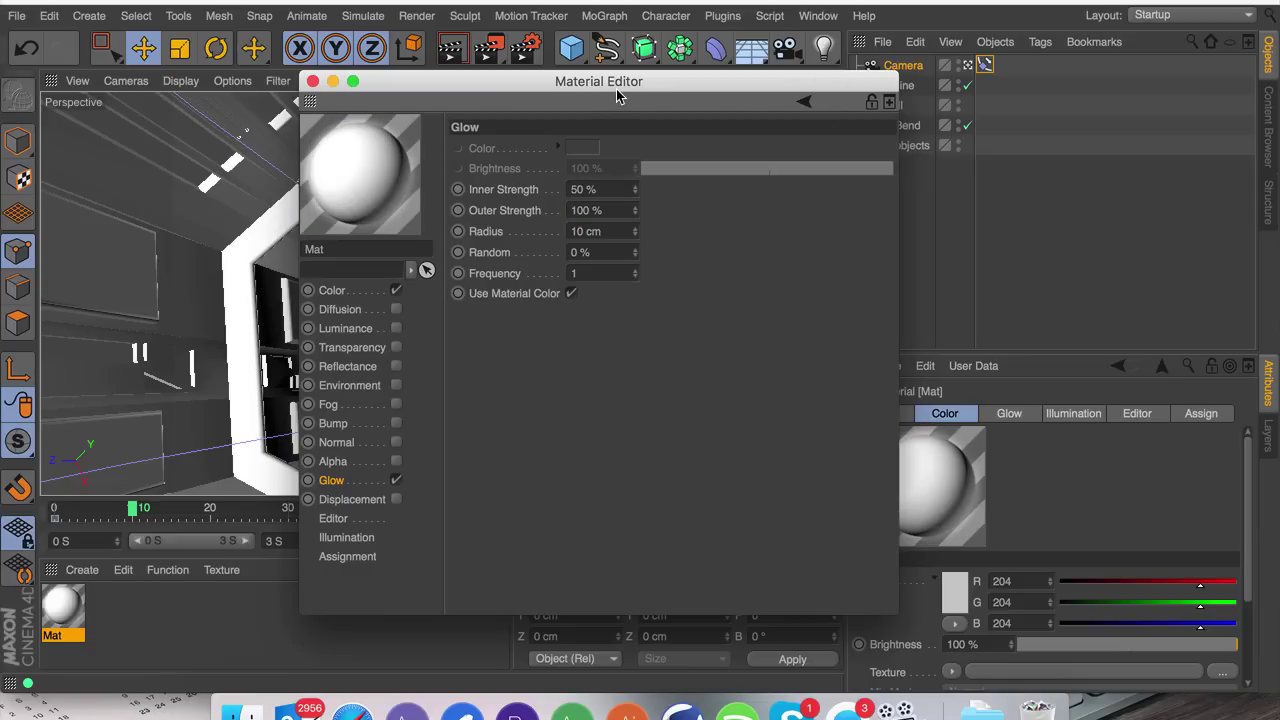
key(super+w)
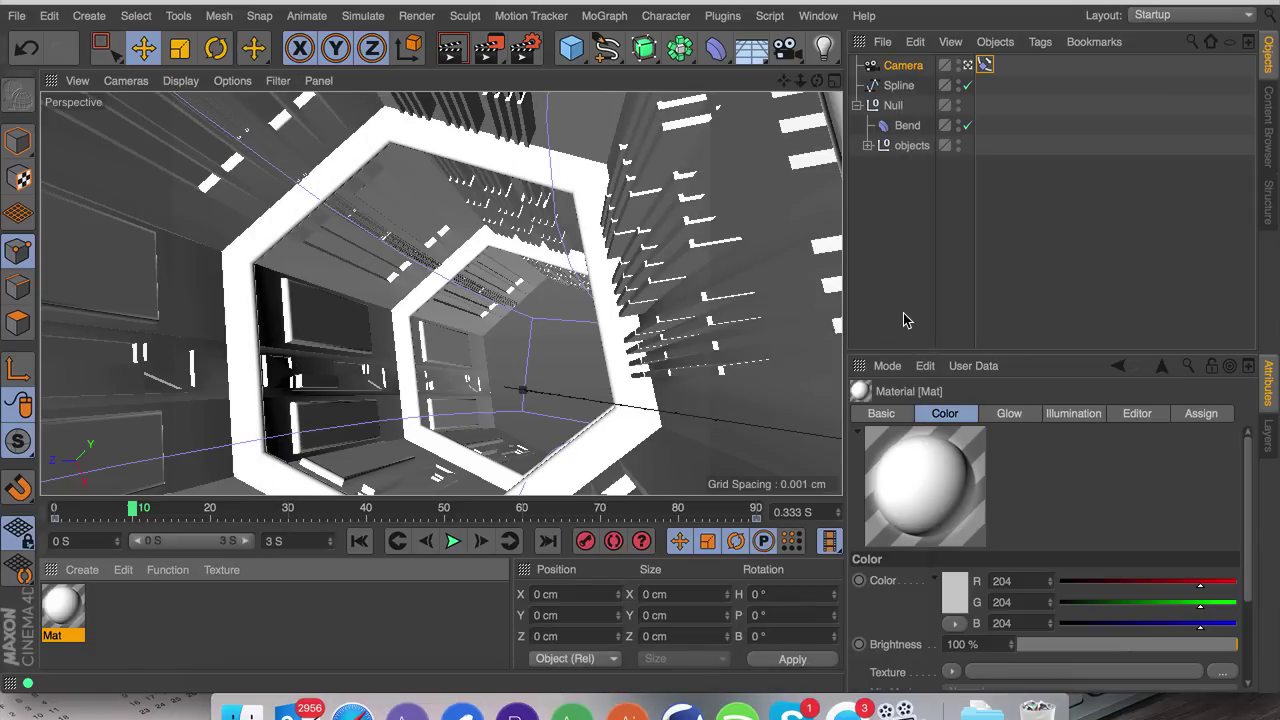